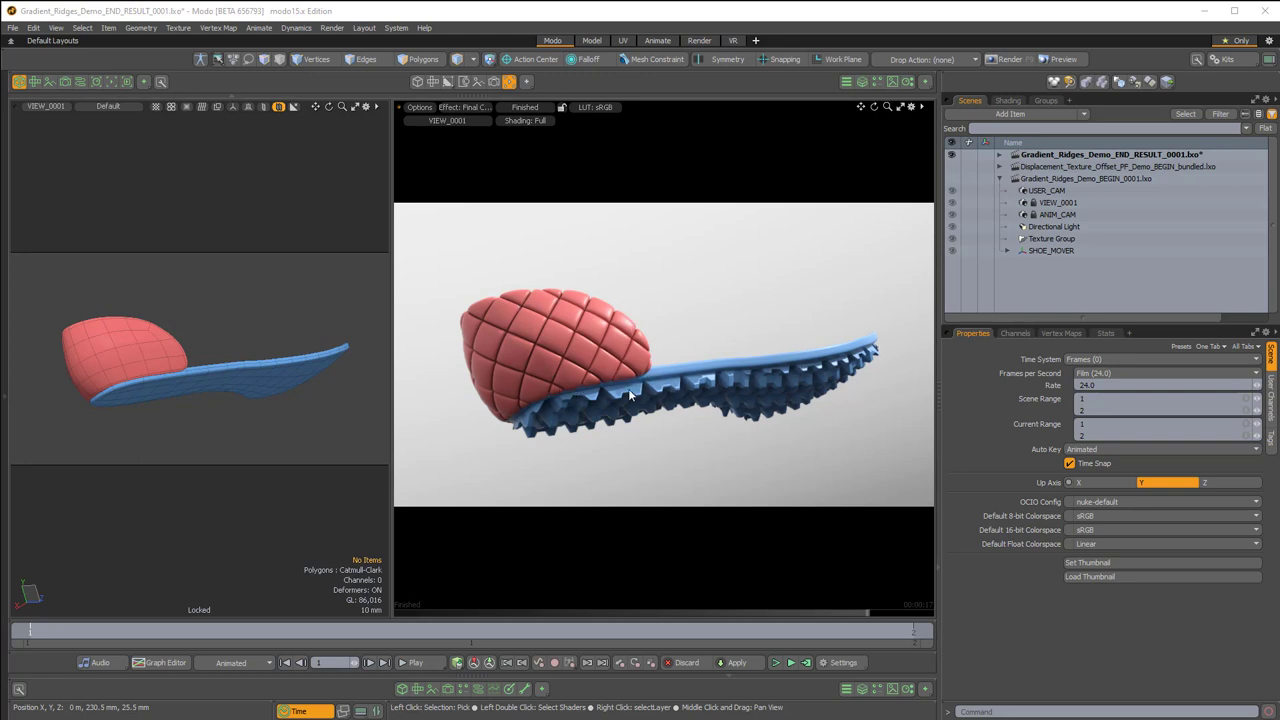
pyautogui.click(230, 372)
pyautogui.click(152, 348)
pyautogui.click(203, 371)
pyautogui.click(156, 355)
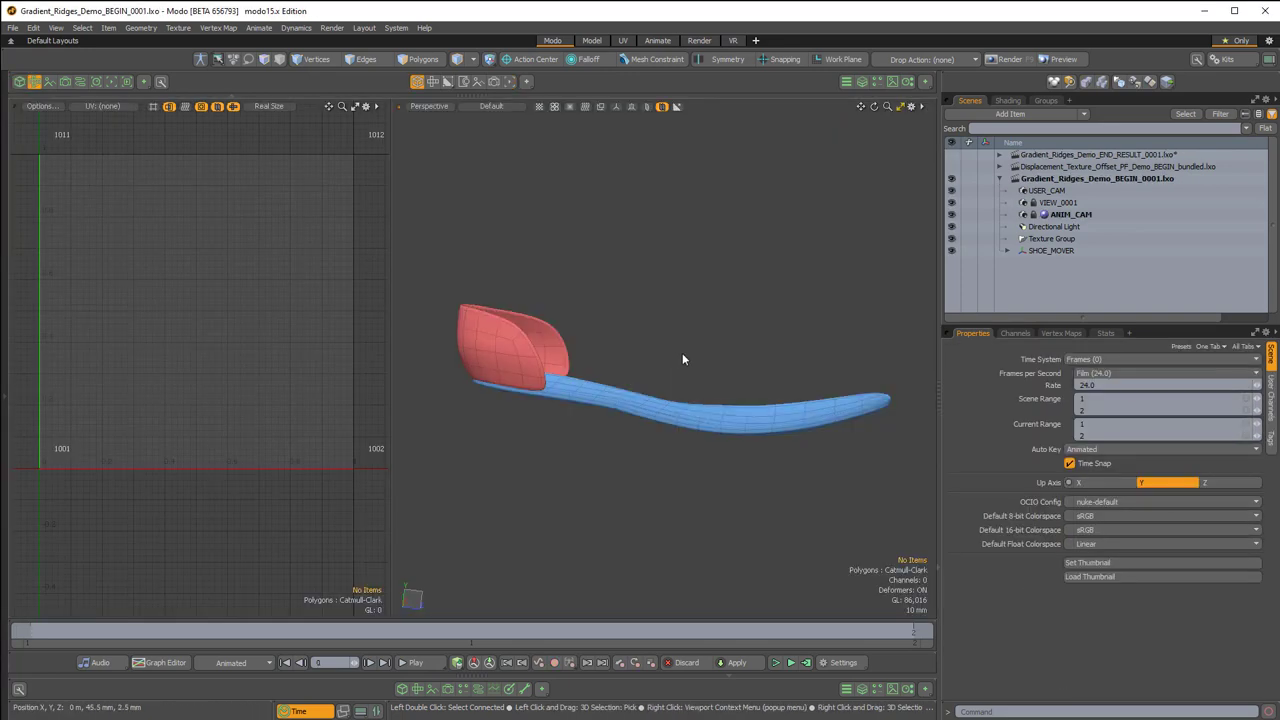
# - Examine the red heel piece and the underside of the blue tread from several angles, leaving the tread mesh selected
pyautogui.keyDown('alt'); pyautogui.moveTo(674, 317); pyautogui.dragTo(714, 349); pyautogui.keyUp('alt')
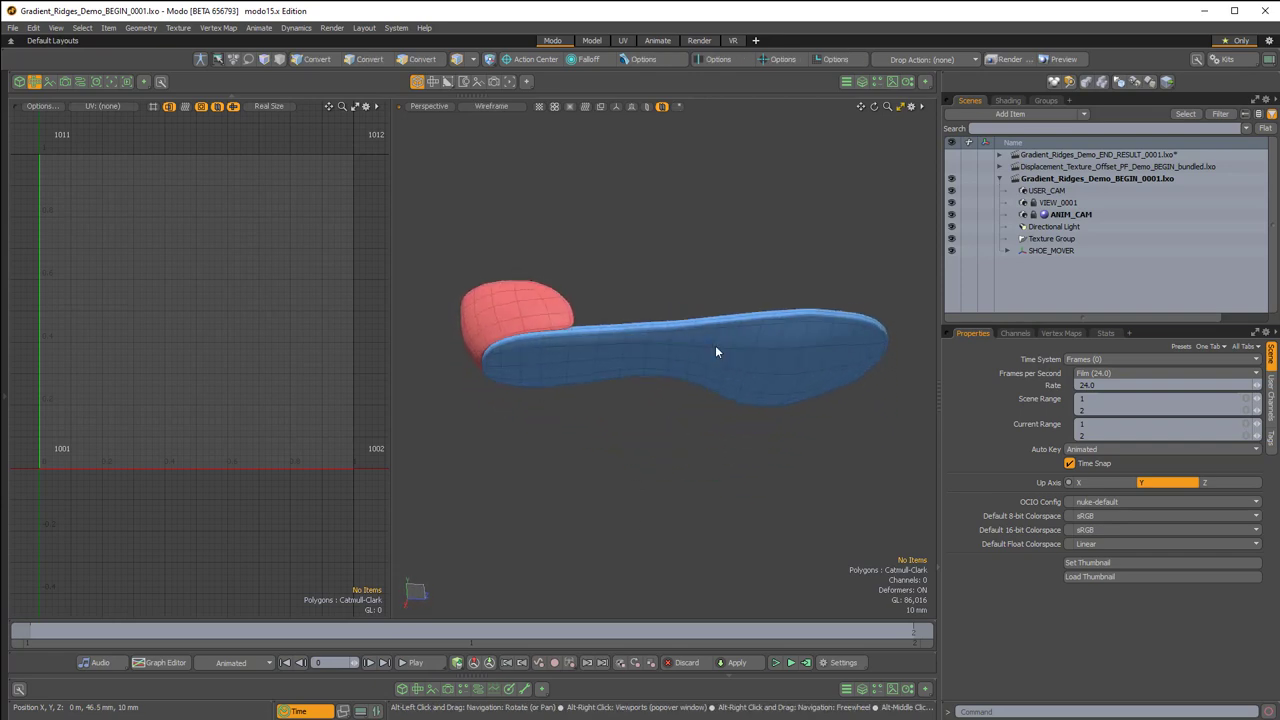
pyautogui.click(715, 345)
pyautogui.click(560, 310)
pyautogui.click(610, 346)
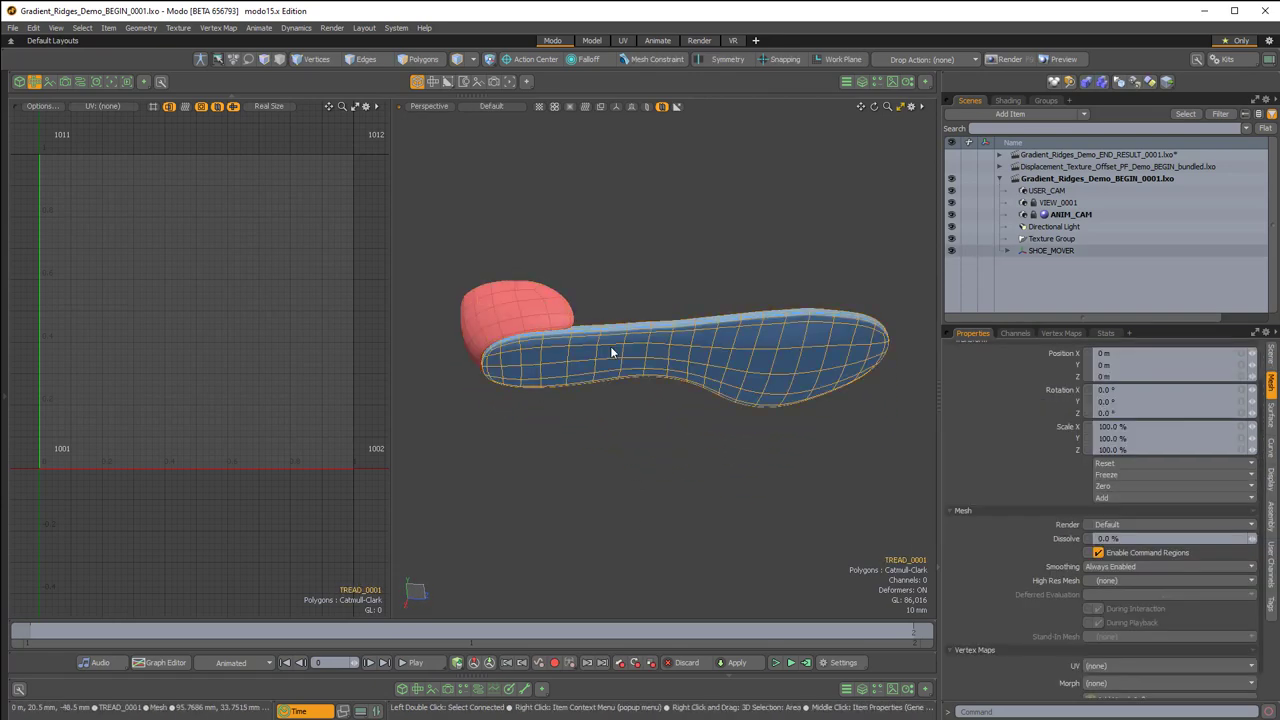
pyautogui.click(564, 311)
pyautogui.keyDown('ctrl'); pyautogui.keyDown('alt'); pyautogui.moveTo(631, 308); pyautogui.dragTo(666, 409); pyautogui.keyUp('alt'); pyautogui.keyUp('ctrl')
pyautogui.click(690, 374)
pyautogui.click(547, 320)
pyautogui.keyDown('alt'); pyautogui.moveTo(547, 320); pyautogui.dragTo(530, 388); pyautogui.keyUp('alt')
pyautogui.keyDown('ctrl'); pyautogui.keyDown('alt'); pyautogui.moveTo(530, 388); pyautogui.dragTo(677, 357); pyautogui.keyUp('alt'); pyautogui.keyUp('ctrl')
pyautogui.click(771, 353)
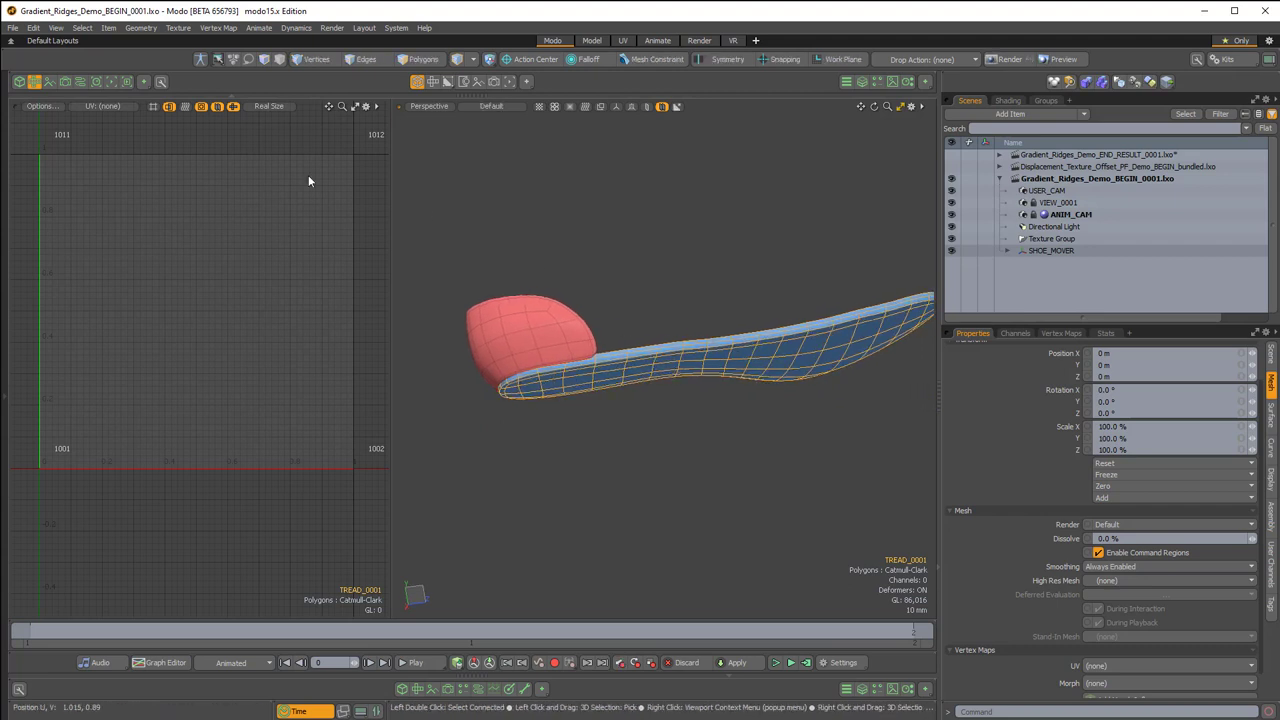
# - Display the tread's TREAD_UVs map and select all its connected polygons to inspect which surface area it covers
pyautogui.click(110, 106)
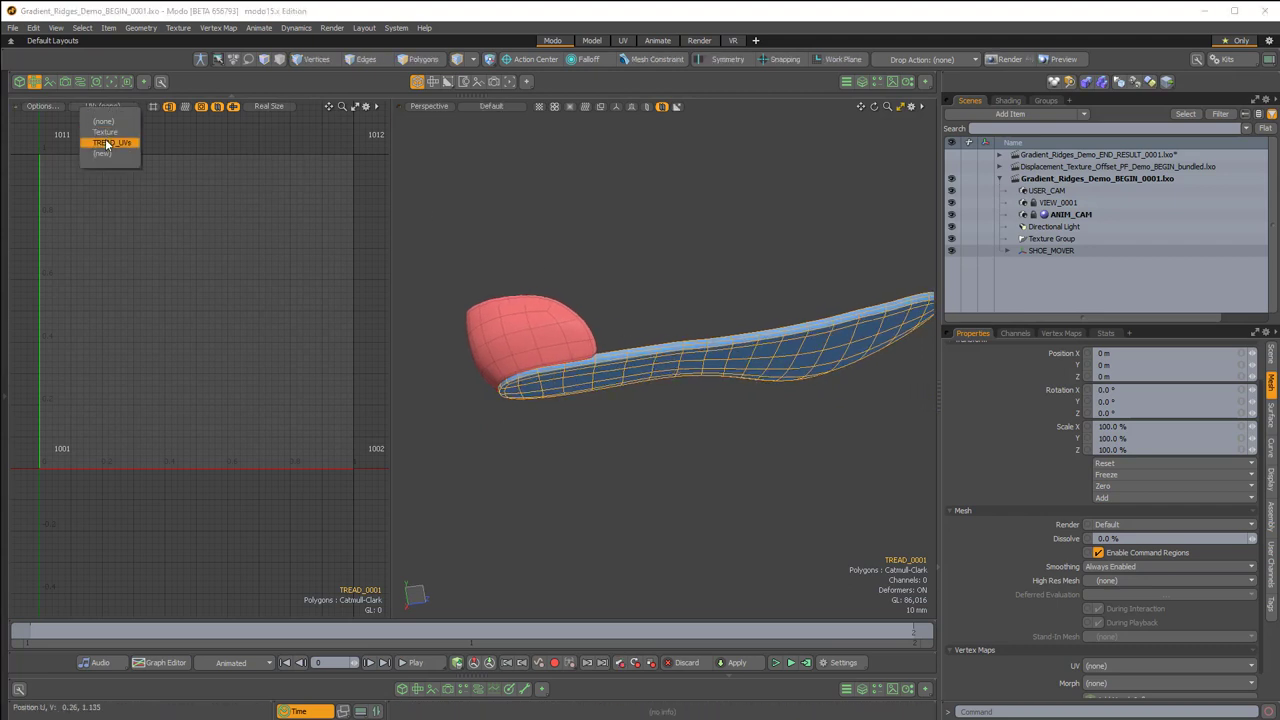
pyautogui.click(107, 145)
pyautogui.press('3')
pyautogui.click(209, 271)
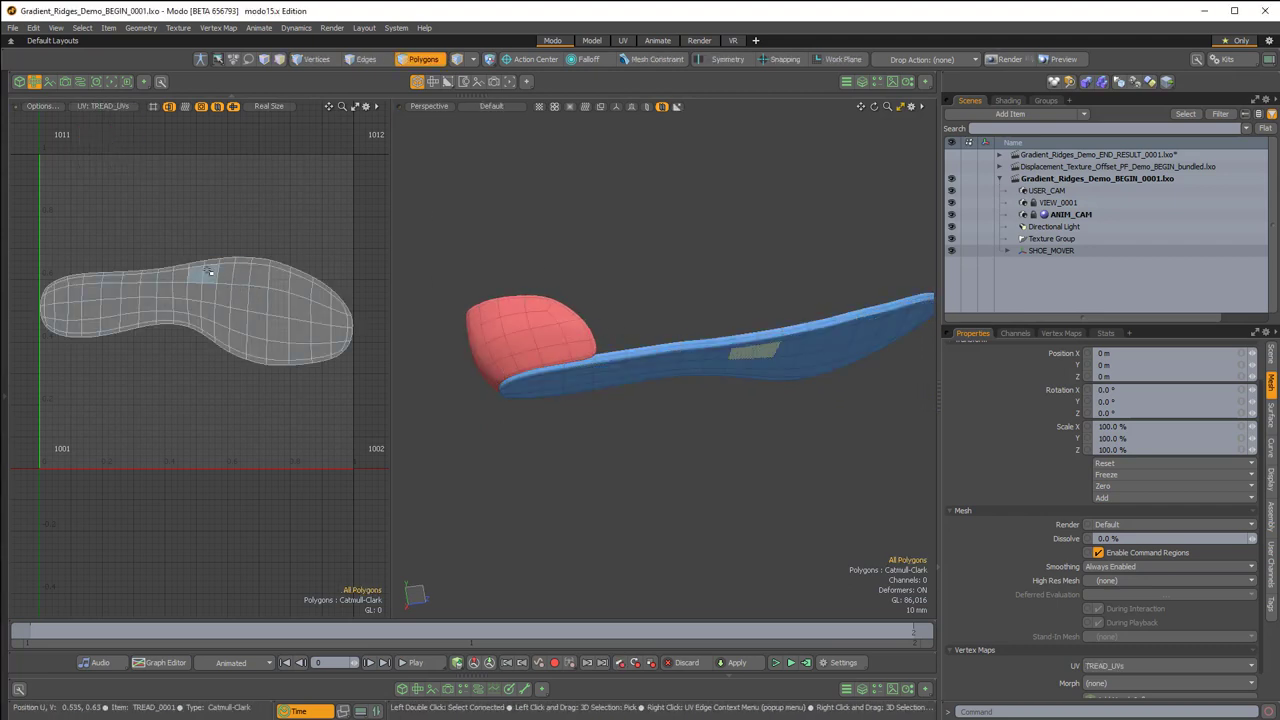
pyautogui.doubleClick(209, 271)
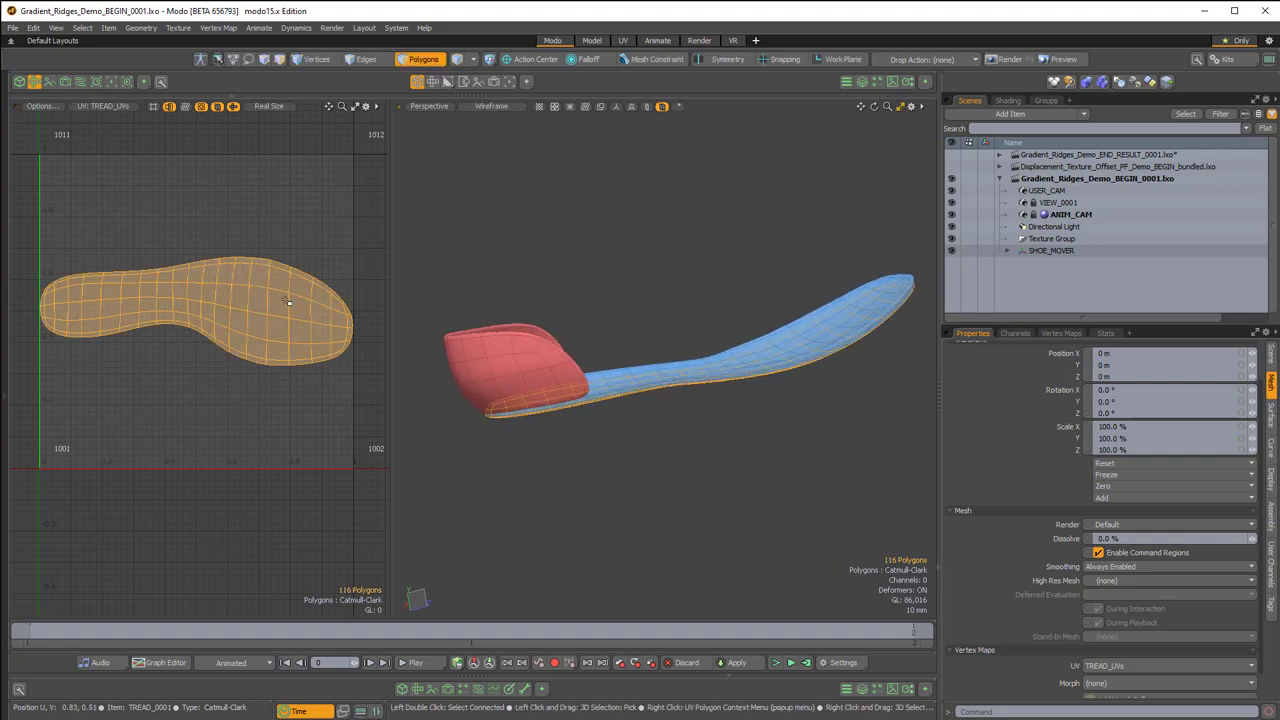
pyautogui.keyDown('alt'); pyautogui.moveTo(618, 400); pyautogui.dragTo(671, 481); pyautogui.keyUp('alt')
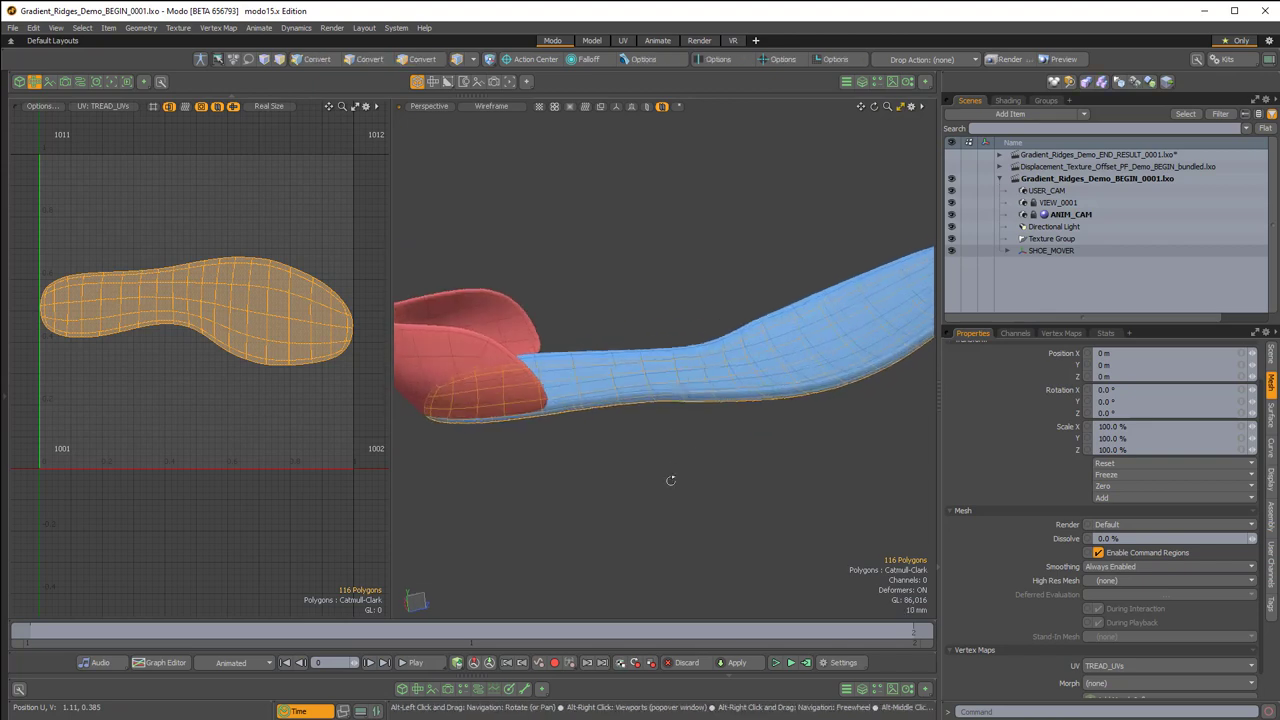
pyautogui.keyDown('alt'); pyautogui.moveTo(686, 366); pyautogui.dragTo(571, 286); pyautogui.keyUp('alt')
# - Select the red heel mesh, display its FOXING_UVs map and select the connected polygons to check them on the model
pyautogui.press('3')
pyautogui.click(540, 347)
pyautogui.keyDown('alt'); pyautogui.moveTo(525, 327); pyautogui.dragTo(551, 336); pyautogui.keyUp('alt')
pyautogui.click(107, 107)
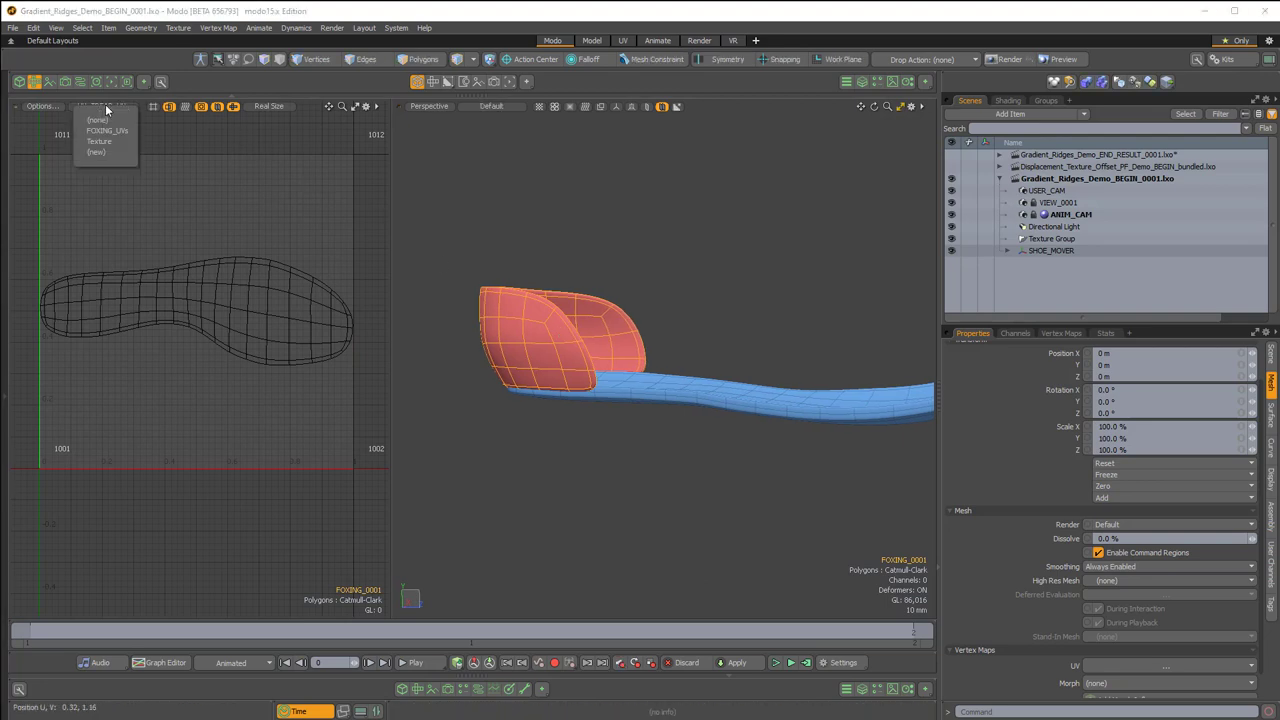
pyautogui.click(100, 131)
pyautogui.doubleClick(218, 294)
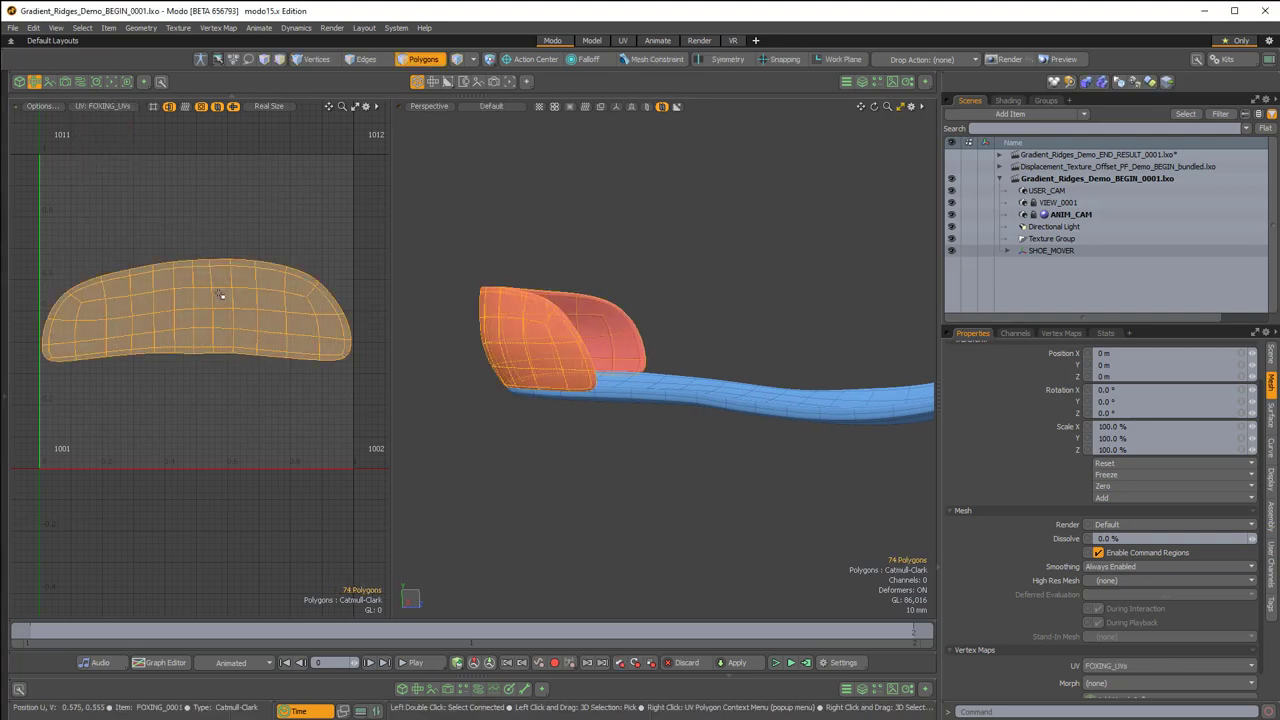
pyautogui.keyDown('alt'); pyautogui.moveTo(545, 314); pyautogui.dragTo(377, 327); pyautogui.keyUp('alt')
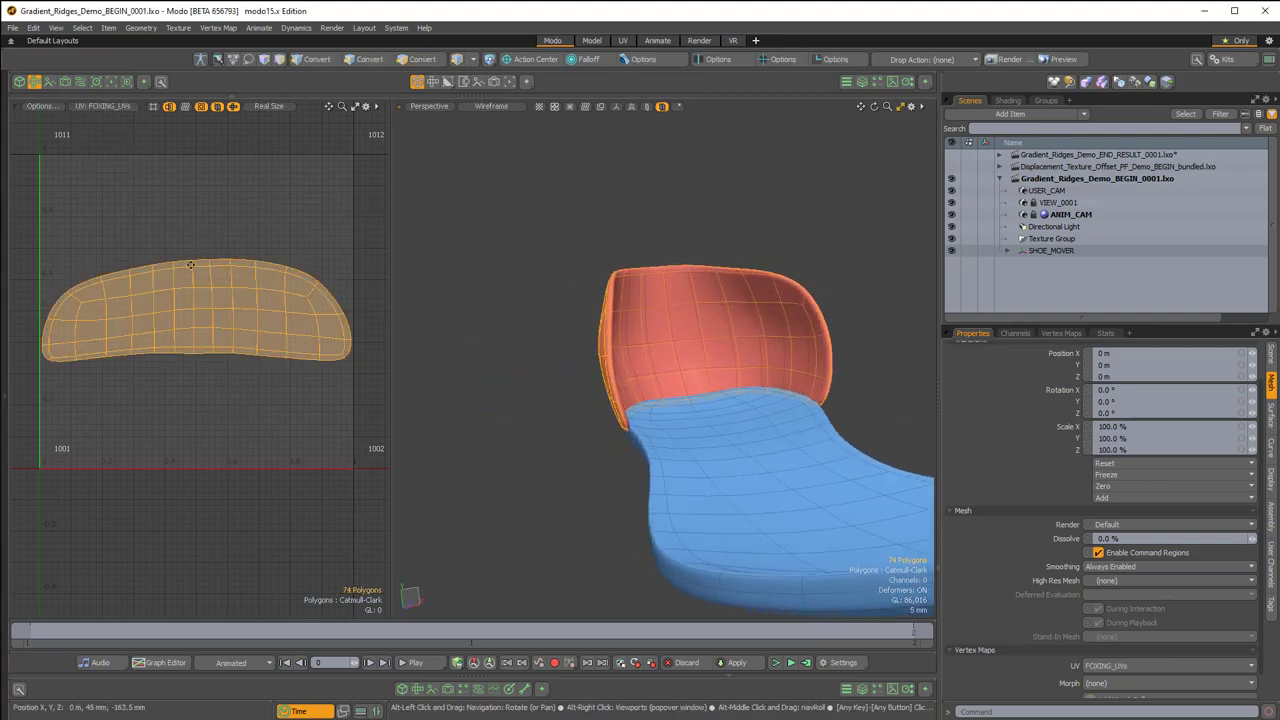
pyautogui.keyDown('alt'); pyautogui.moveTo(582, 354); pyautogui.dragTo(722, 322); pyautogui.keyUp('alt')
pyautogui.scroll(-2, 300, 263)
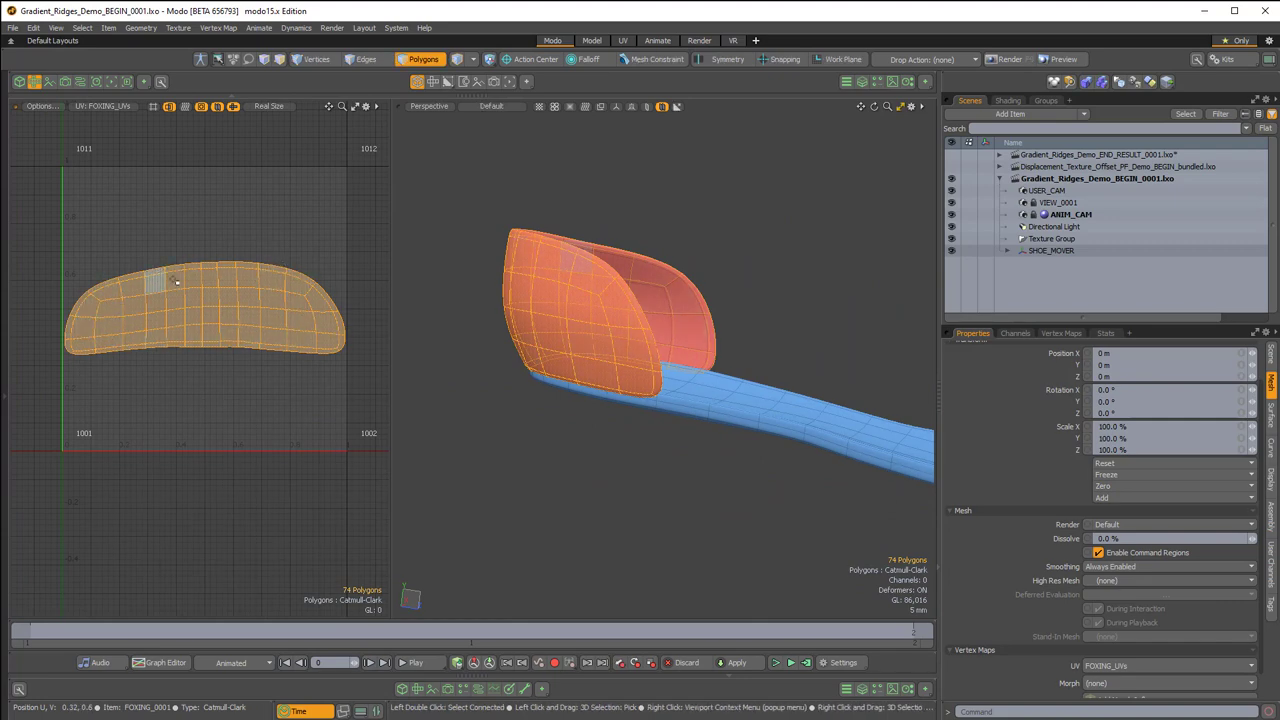
# - Clear the selection and highlight horizontal rows of heel polygons in the UV layout to compare their direction on the model
pyautogui.click(672, 228)
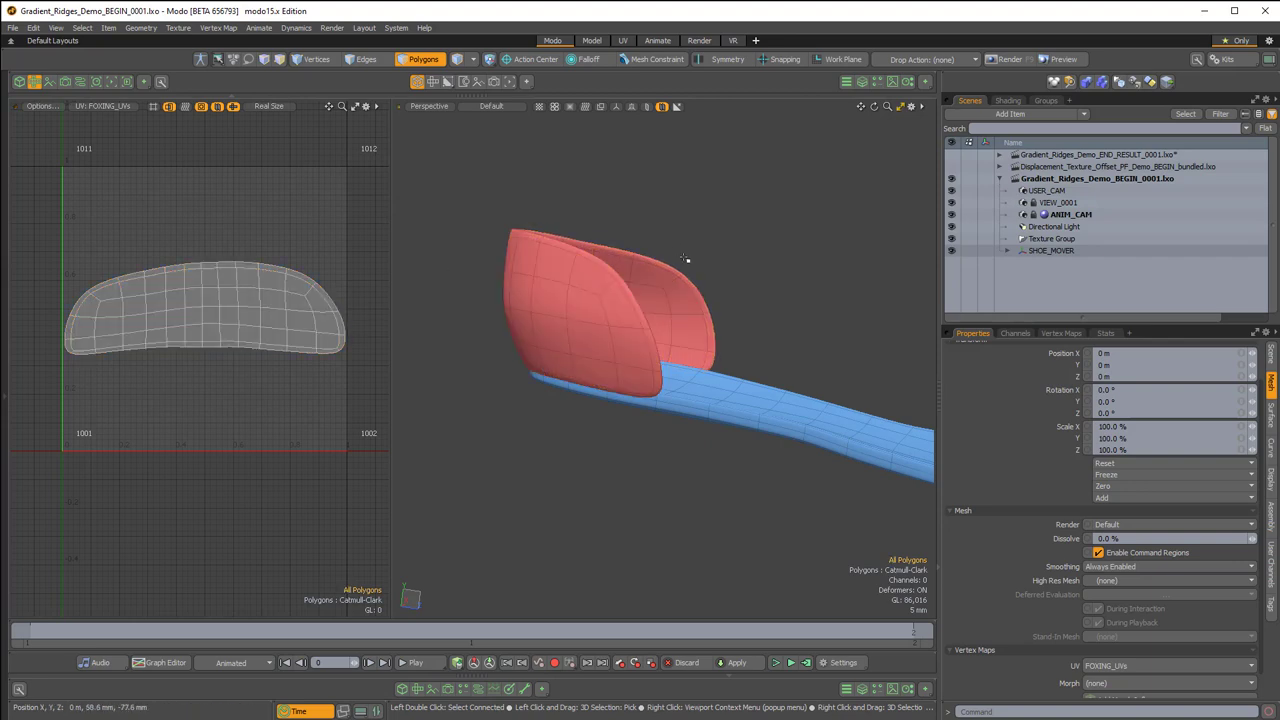
pyautogui.keyDown('ctrl'); pyautogui.keyDown('alt'); pyautogui.moveTo(675, 318); pyautogui.dragTo(730, 318); pyautogui.keyUp('alt'); pyautogui.keyUp('ctrl')
pyautogui.moveTo(86, 306)
pyautogui.mouseDown()
pyautogui.moveTo(324, 322)
pyautogui.moveTo(220, 322)
pyautogui.moveTo(308, 323)
pyautogui.mouseUp()
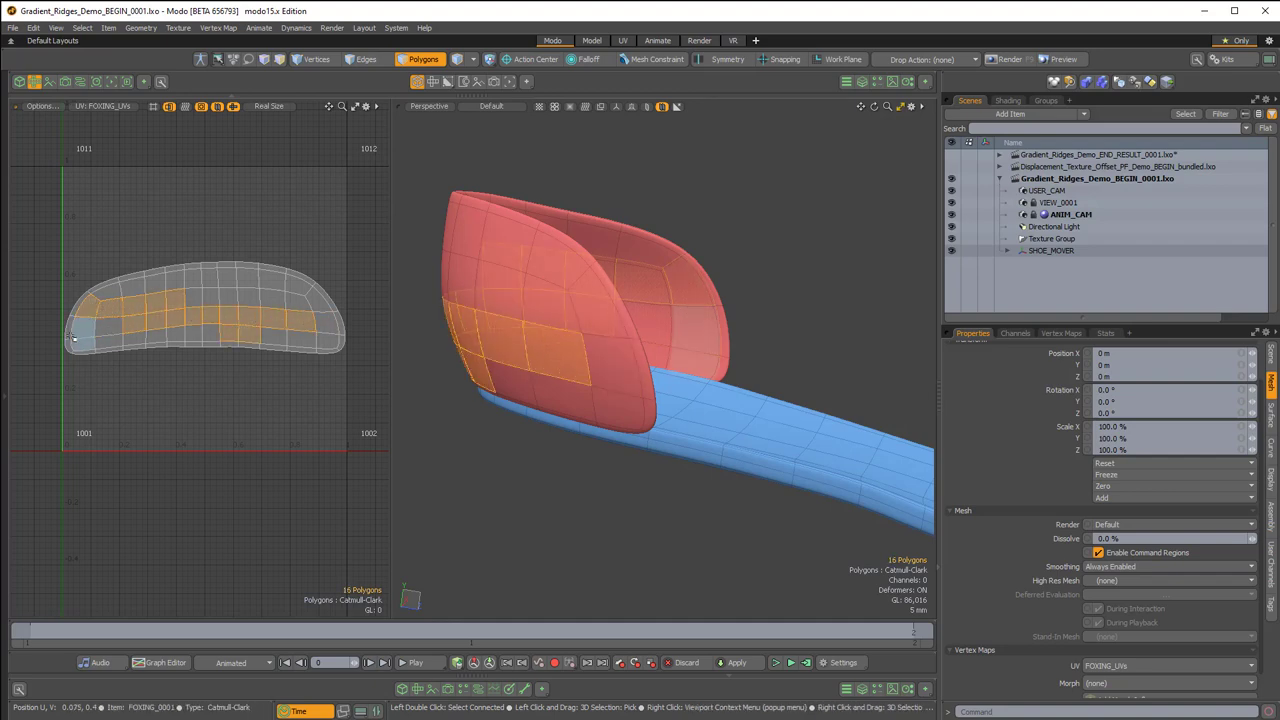
pyautogui.moveTo(74, 336); pyautogui.dragTo(306, 341)
pyautogui.keyDown('ctrl'); pyautogui.keyDown('alt'); pyautogui.moveTo(688, 286); pyautogui.dragTo(620, 288); pyautogui.keyUp('alt'); pyautogui.keyUp('ctrl')
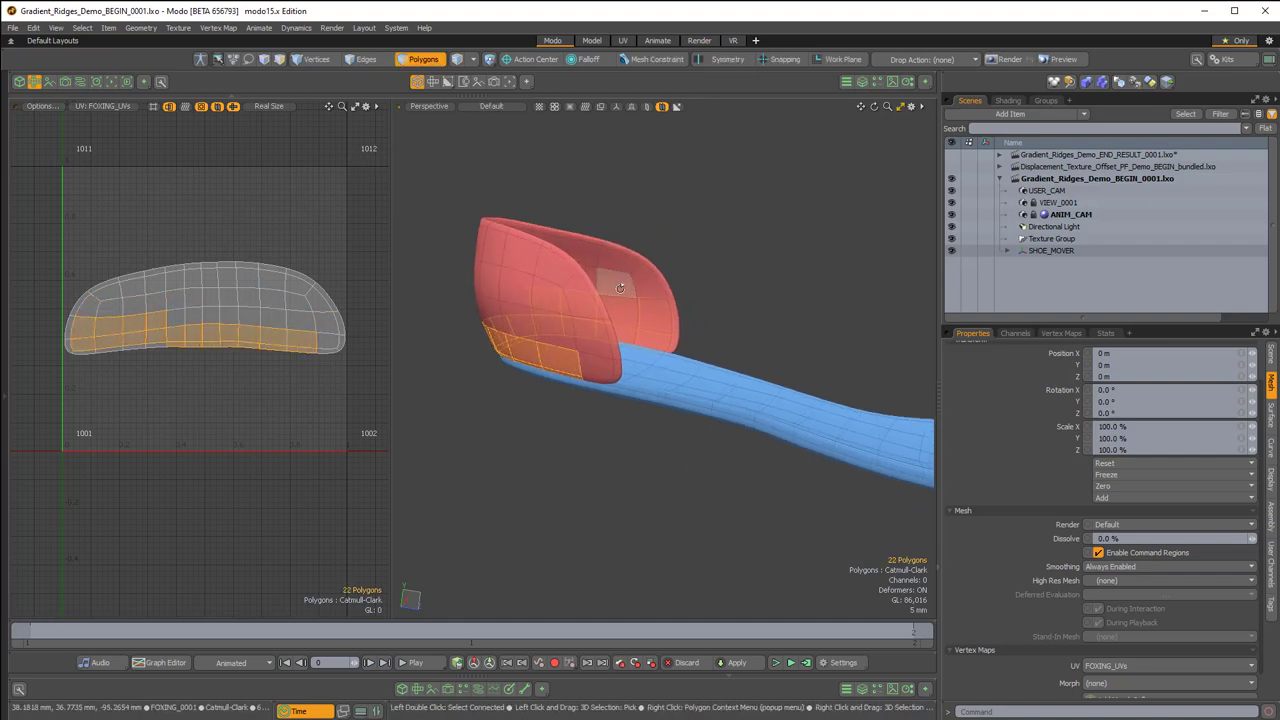
# - Display the tread mesh's TREAD_UVs map, widen the 3D viewport against the UV view, and clear the item selection
pyautogui.press('5')
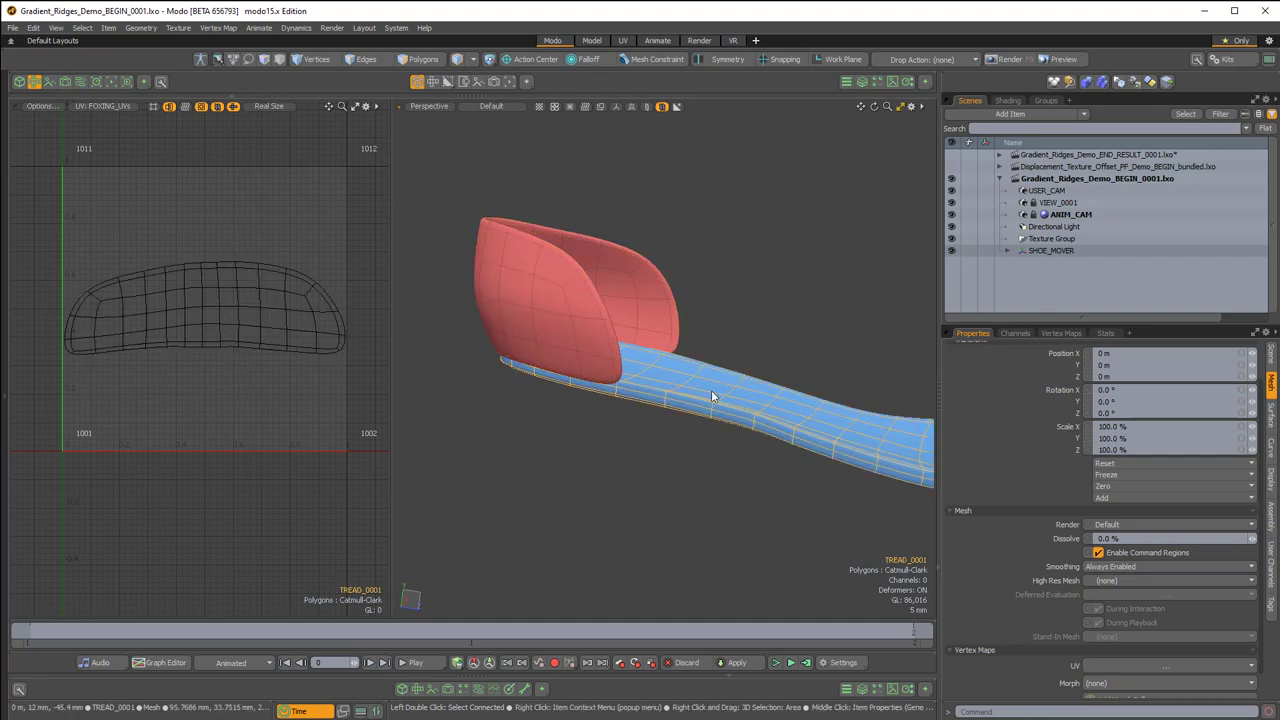
pyautogui.click(106, 107)
pyautogui.click(109, 142)
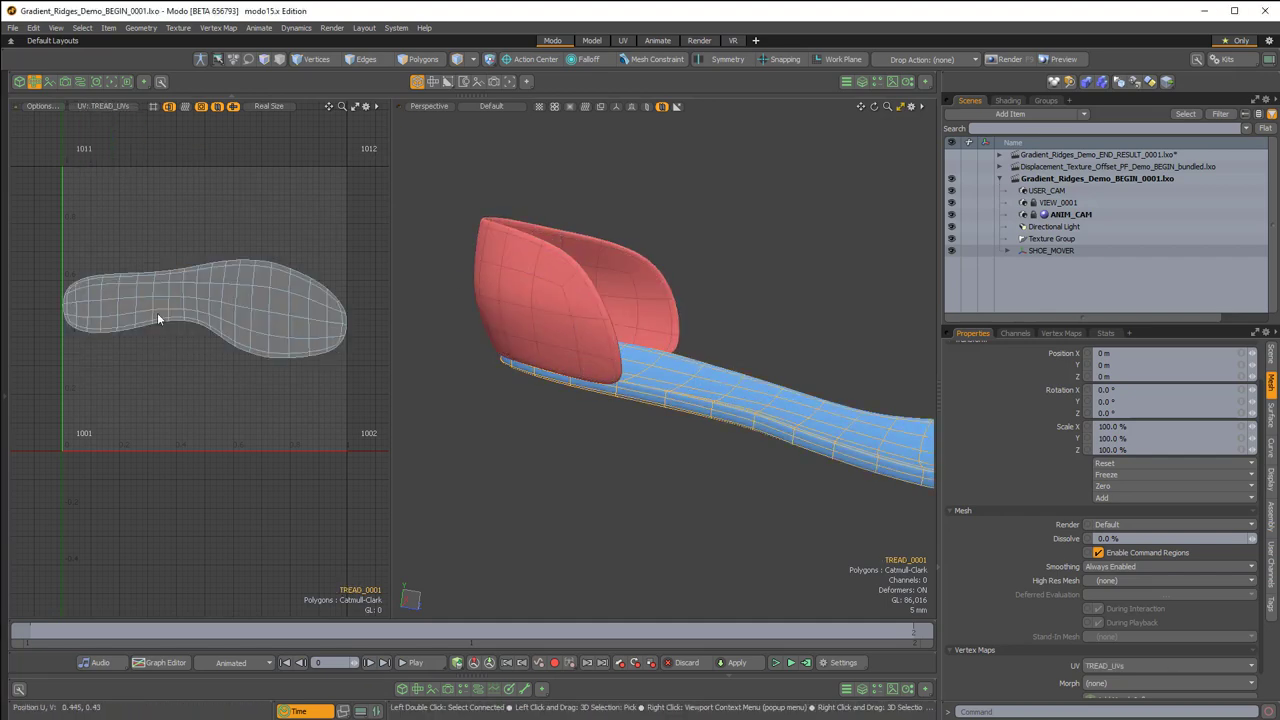
pyautogui.scroll(-1, 276, 314)
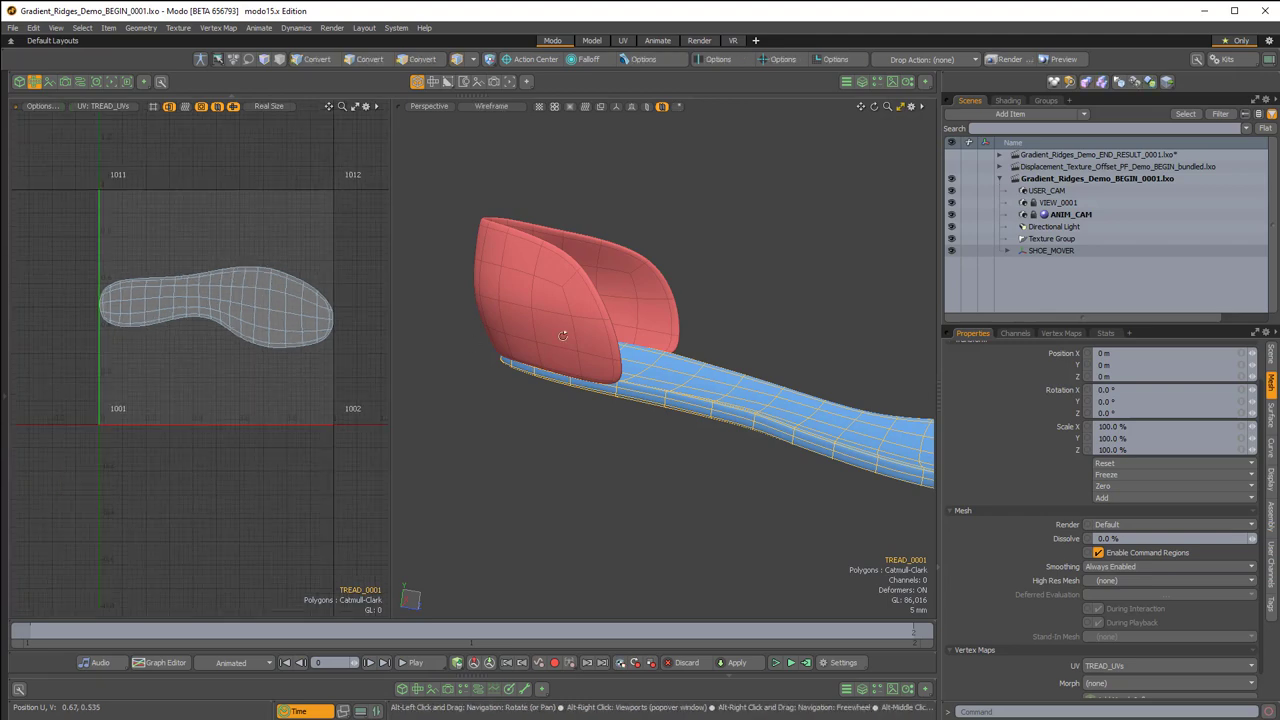
pyautogui.keyDown('alt'); pyautogui.keyDown('shift'); pyautogui.moveTo(563, 337); pyautogui.dragTo(545, 335); pyautogui.keyUp('shift'); pyautogui.keyUp('alt')
pyautogui.scroll(1, 314, 319)
pyautogui.keyDown('alt'); pyautogui.keyDown('shift'); pyautogui.moveTo(319, 304); pyautogui.dragTo(314, 307); pyautogui.keyUp('shift'); pyautogui.keyUp('alt')
pyautogui.moveTo(392, 307); pyautogui.dragTo(333, 307)
pyautogui.keyDown('alt'); pyautogui.moveTo(514, 340); pyautogui.dragTo(682, 458); pyautogui.keyUp('alt')
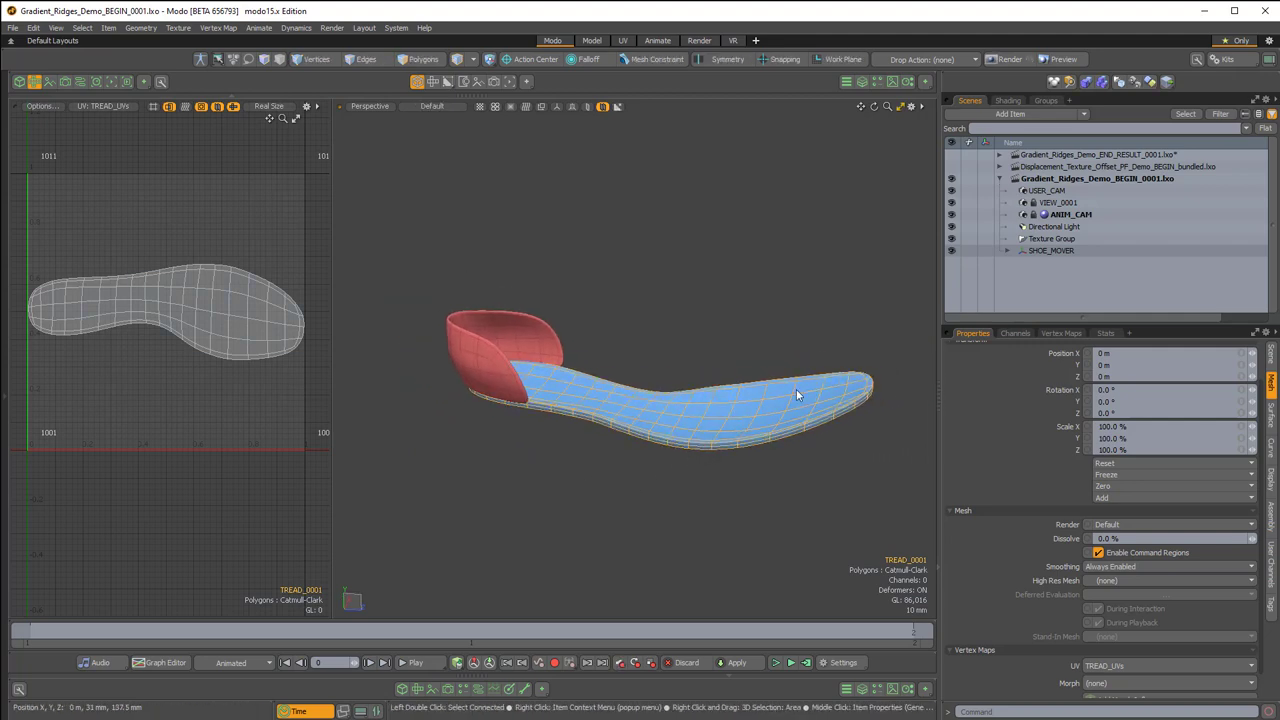
pyautogui.click(781, 344)
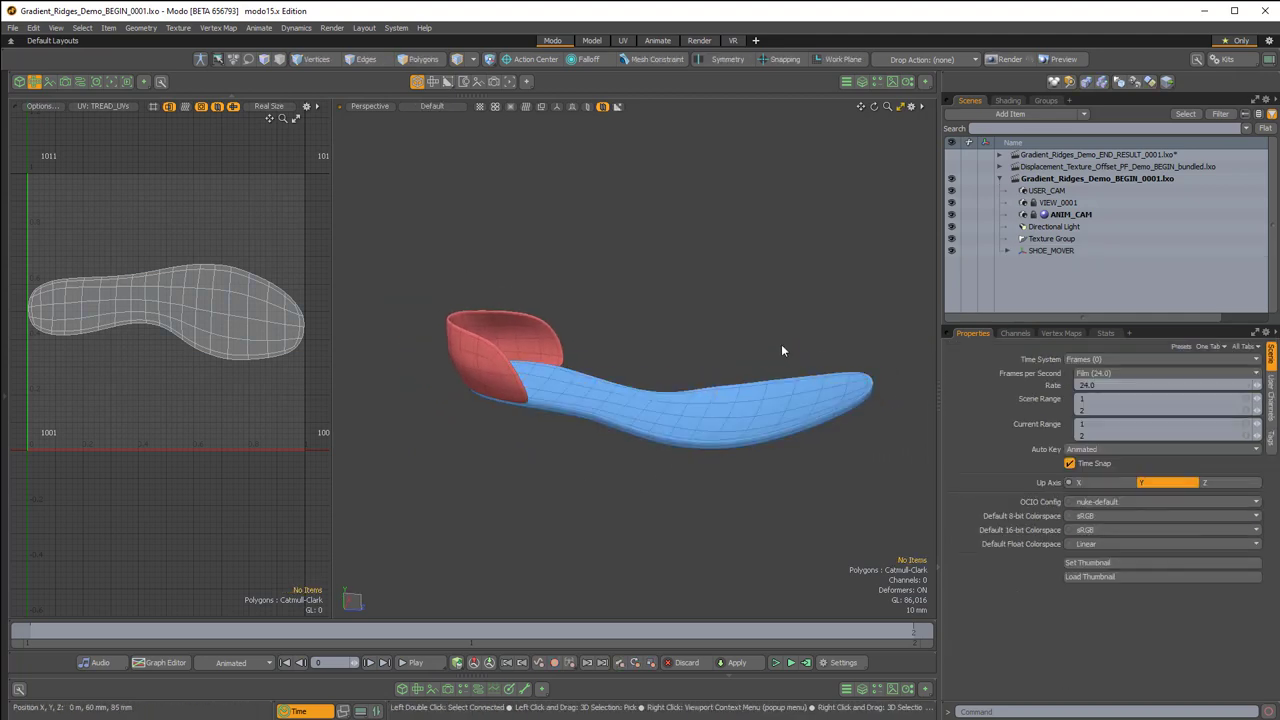
# - Inspect the tread mesh's TREAD_SURFACE_WEIGHT weight map with the 3D viewport shaded by vertex map
pyautogui.click(1046, 332)
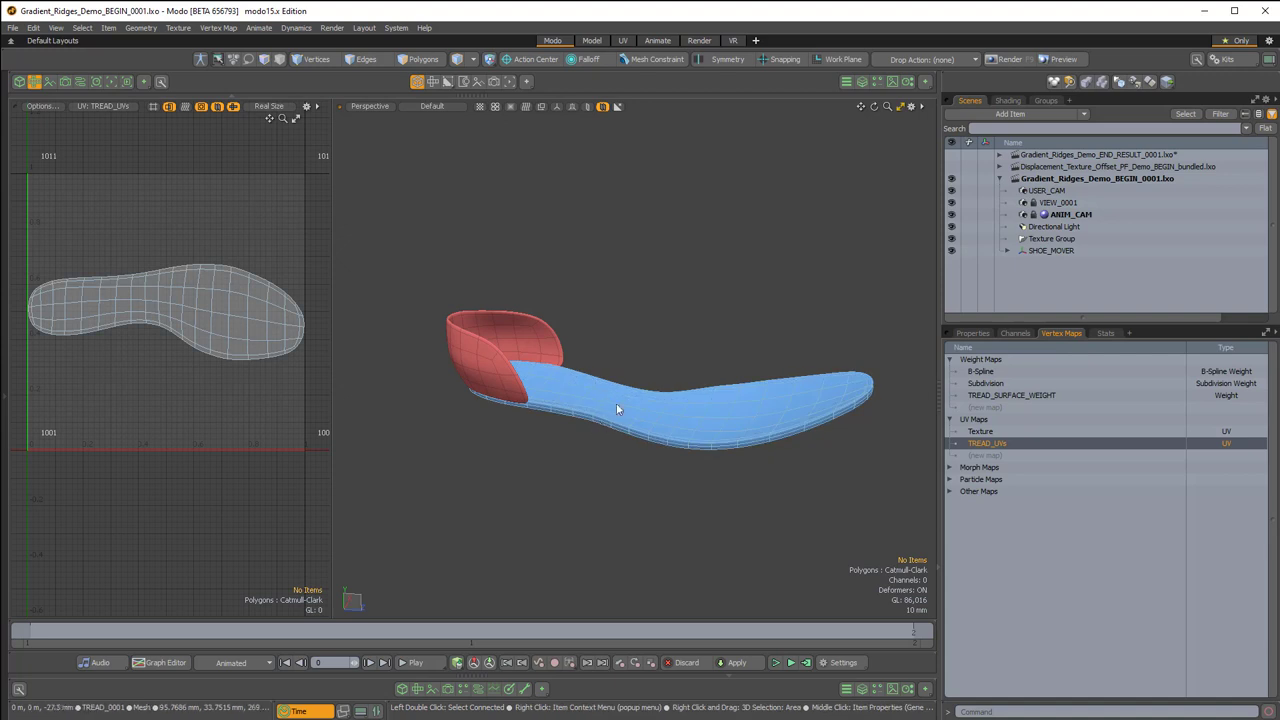
pyautogui.scroll(3, 689, 417)
pyautogui.click(725, 417)
pyautogui.keyDown('alt'); pyautogui.moveTo(689, 417); pyautogui.dragTo(745, 390); pyautogui.keyUp('alt')
pyautogui.scroll(-2, 725, 417)
pyautogui.click(999, 394)
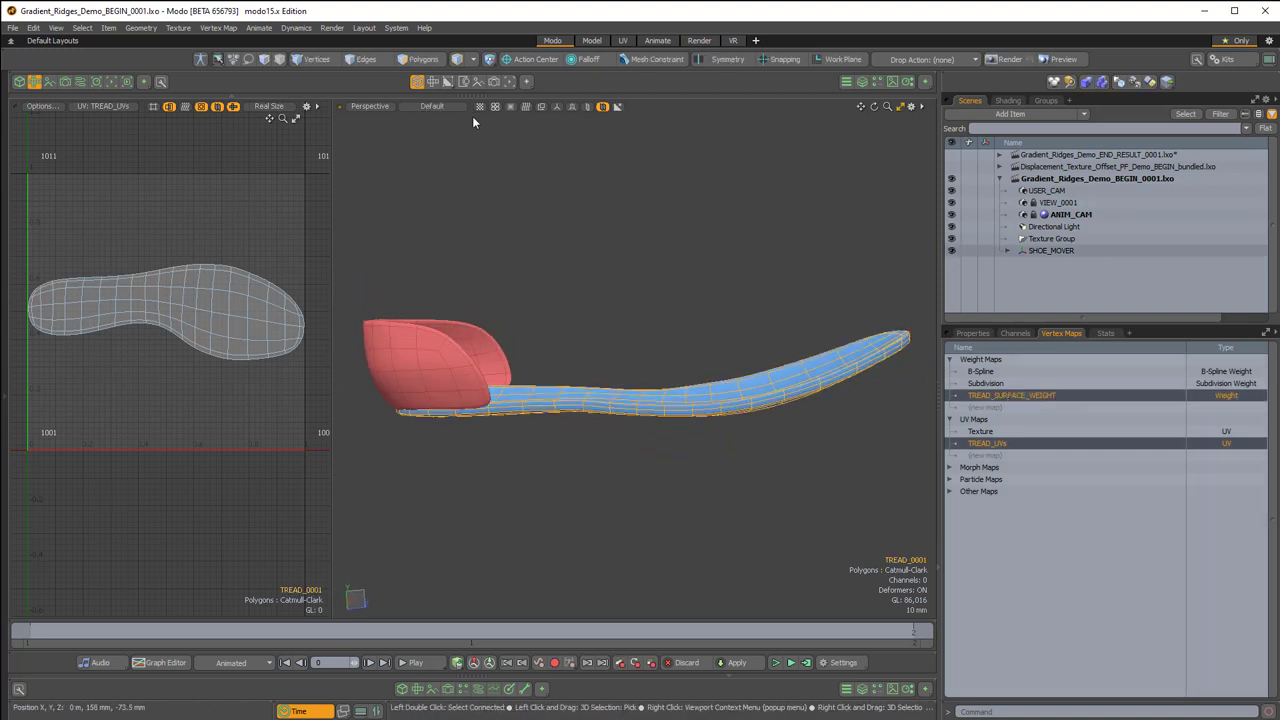
pyautogui.hotkey('ctrl', '2')
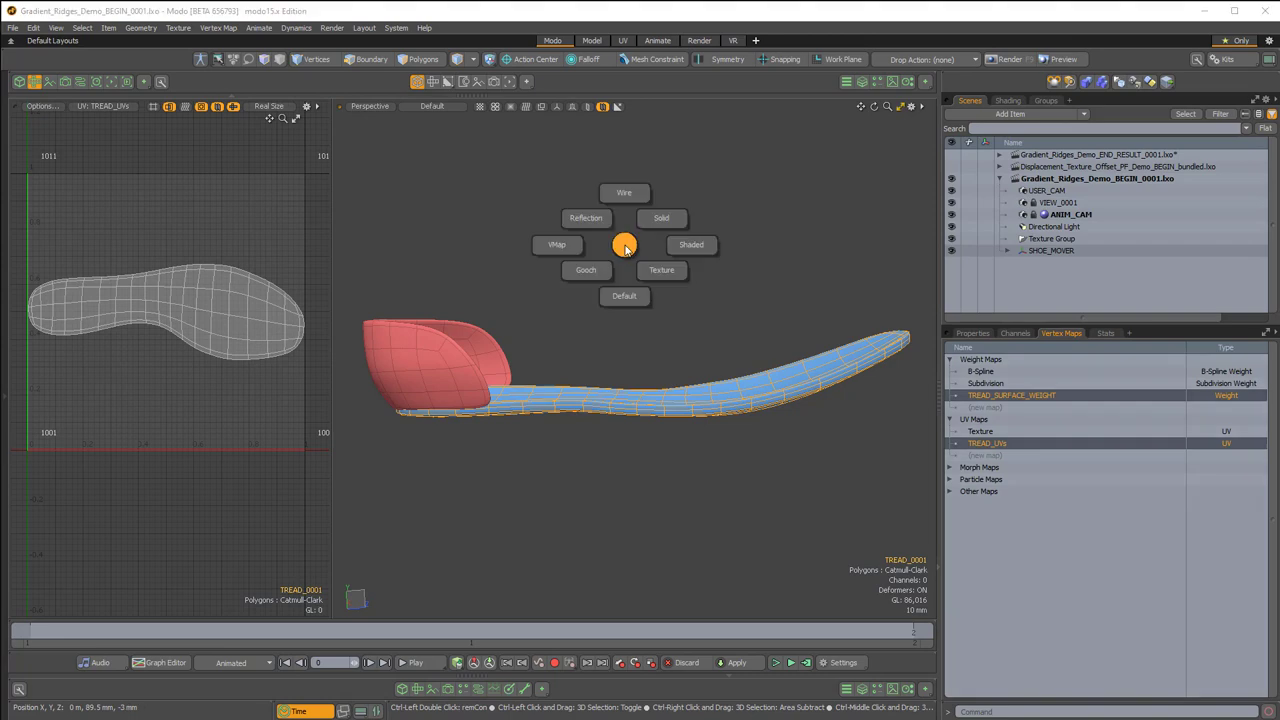
pyautogui.click(559, 245)
pyautogui.keyDown('alt'); pyautogui.moveTo(676, 389); pyautogui.dragTo(675, 216); pyautogui.keyUp('alt')
pyautogui.keyDown('alt'); pyautogui.moveTo(657, 272); pyautogui.dragTo(564, 470); pyautogui.keyUp('alt')
pyautogui.scroll(3, 661, 340)
# - Inspect the heel mesh's FOXING_SURFACE_WEIGHT weight map, and return the viewport to default shading with nothing selected
pyautogui.click(509, 289)
pyautogui.keyDown('ctrl'); pyautogui.keyDown('alt'); pyautogui.moveTo(510, 290); pyautogui.dragTo(857, 306); pyautogui.keyUp('alt'); pyautogui.keyUp('ctrl')
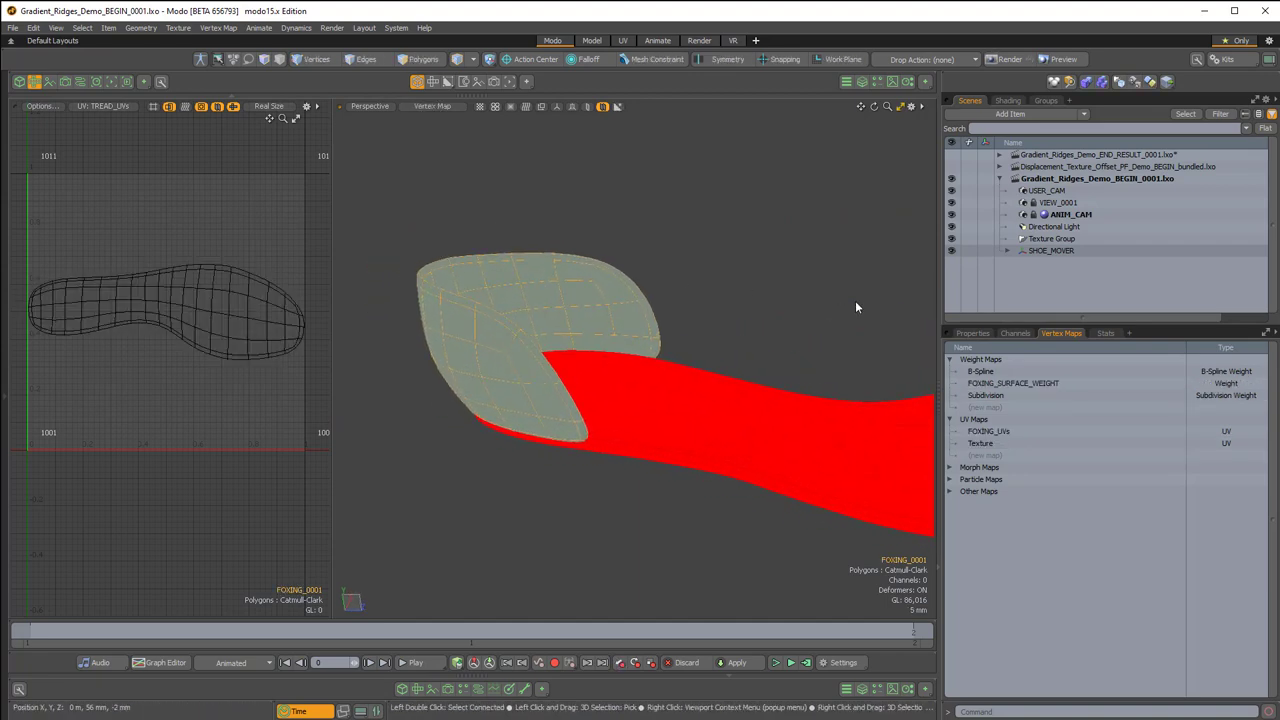
pyautogui.click(985, 385)
pyautogui.keyDown('alt'); pyautogui.moveTo(700, 320); pyautogui.dragTo(743, 309); pyautogui.keyUp('alt')
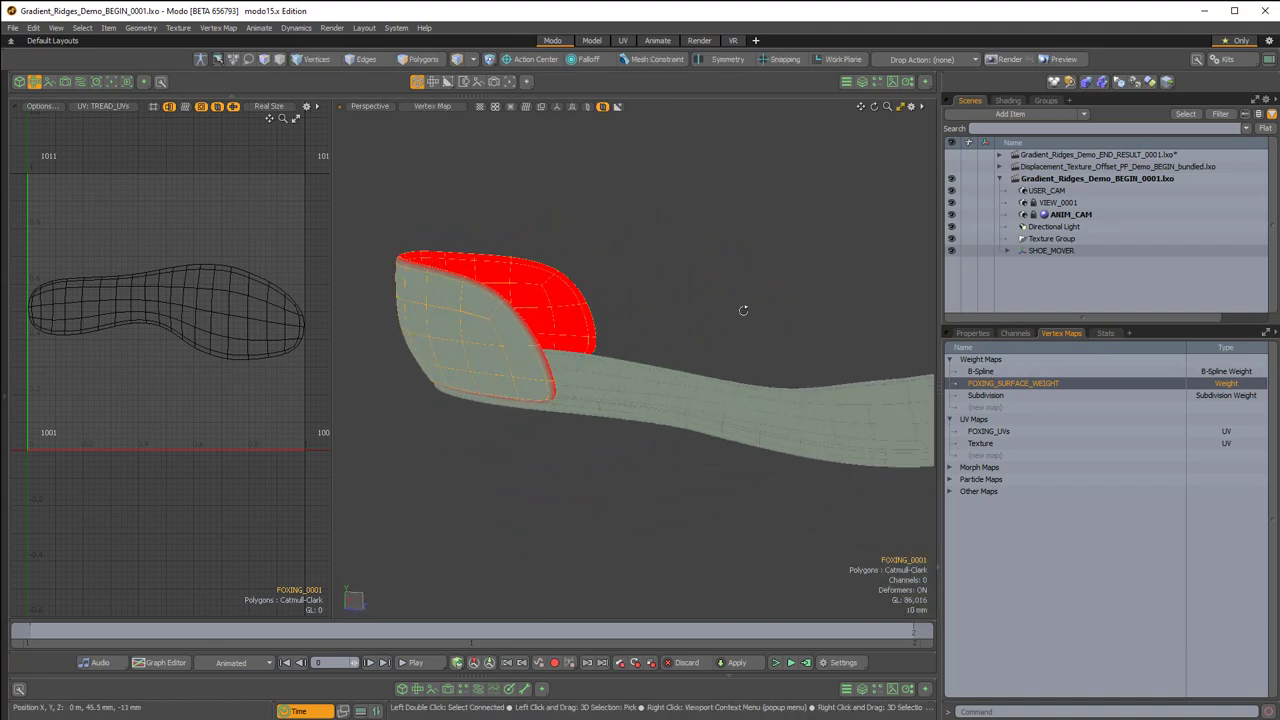
pyautogui.hotkey('ctrl', '2')
pyautogui.moveTo(742, 360)
pyautogui.keyDown('alt'); pyautogui.mouseDown()
pyautogui.moveTo(591, 371)
pyautogui.moveTo(612, 286)
pyautogui.moveTo(655, 340)
pyautogui.moveTo(697, 351)
pyautogui.moveTo(711, 303)
pyautogui.mouseUp(); pyautogui.keyUp('alt')
# - Add a Gradient processing layer above the material in the HEEL_PART group of the shader tree
pyautogui.click(1007, 100)
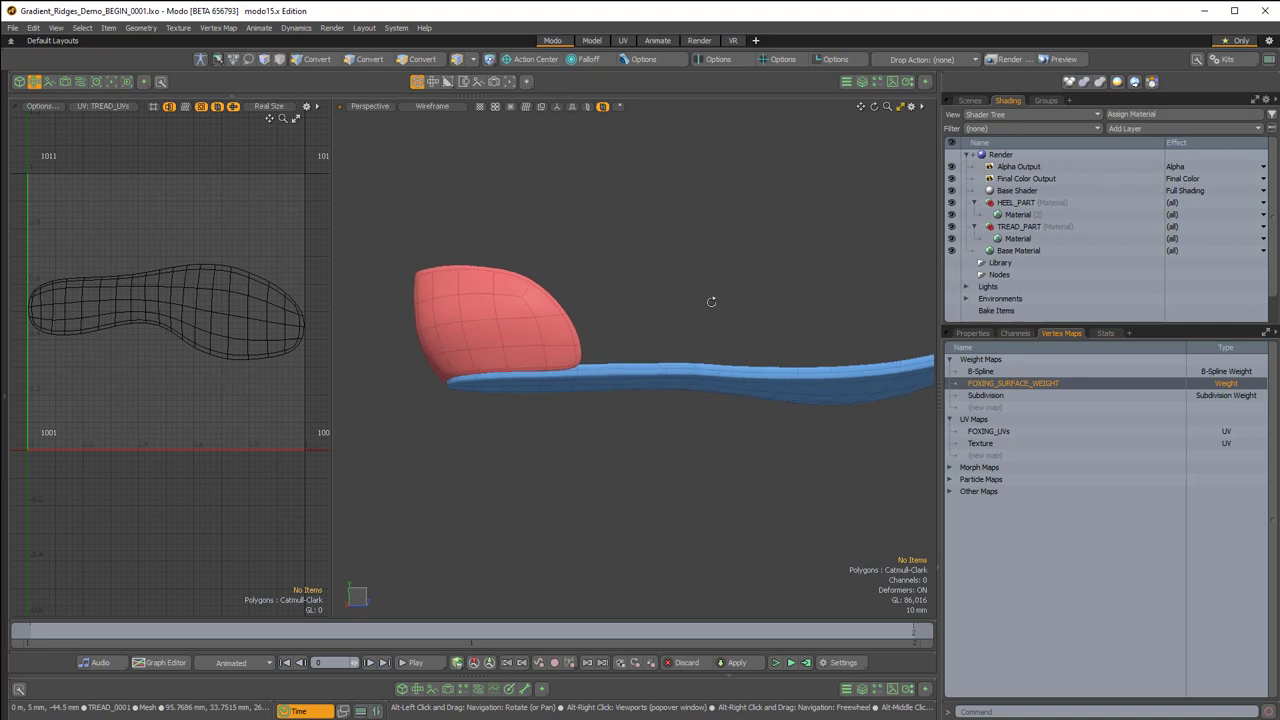
pyautogui.click(1018, 210)
pyautogui.keyDown('ctrl'); pyautogui.keyDown('alt'); pyautogui.moveTo(591, 337); pyautogui.dragTo(612, 338); pyautogui.keyUp('alt'); pyautogui.keyUp('ctrl')
pyautogui.keyDown('alt'); pyautogui.keyDown('shift'); pyautogui.moveTo(612, 338); pyautogui.dragTo(745, 334); pyautogui.keyUp('shift'); pyautogui.keyUp('alt')
pyautogui.moveTo(745, 334)
pyautogui.keyDown('alt'); pyautogui.keyDown('shift'); pyautogui.mouseDown()
pyautogui.moveTo(705, 356)
pyautogui.moveTo(730, 345)
pyautogui.mouseUp(); pyautogui.keyUp('shift'); pyautogui.keyUp('alt')
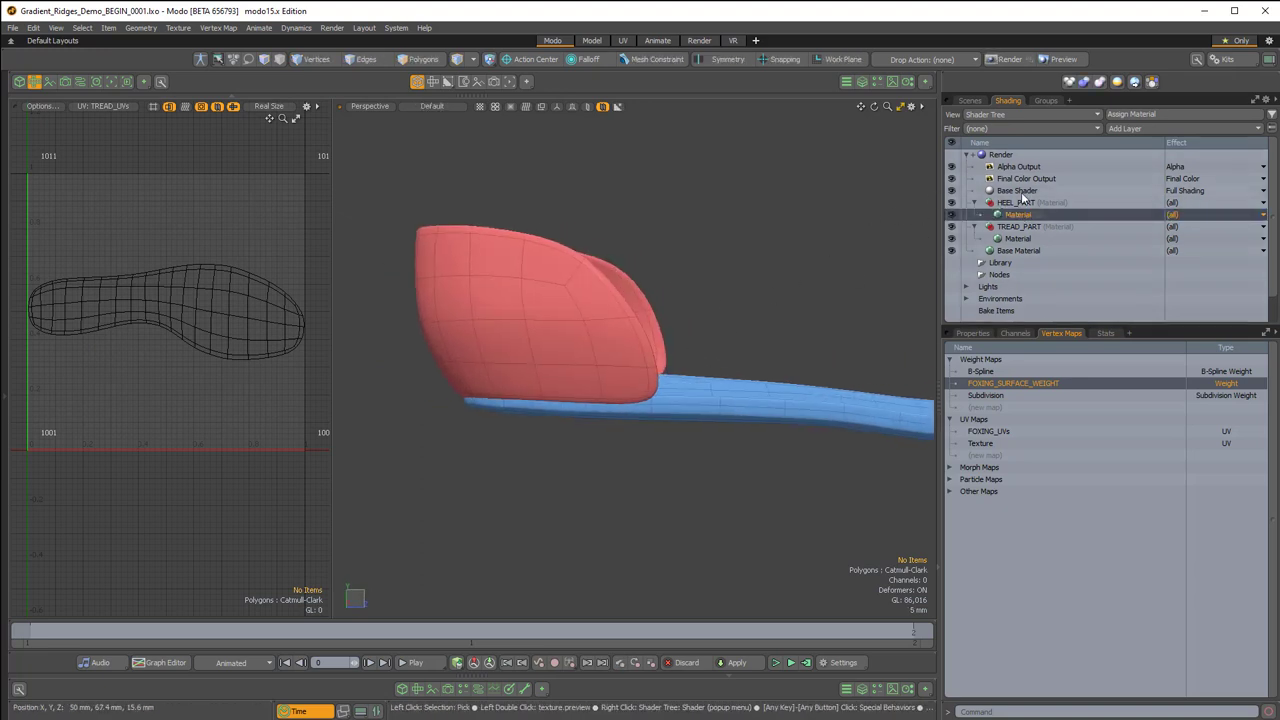
pyautogui.click(1123, 130)
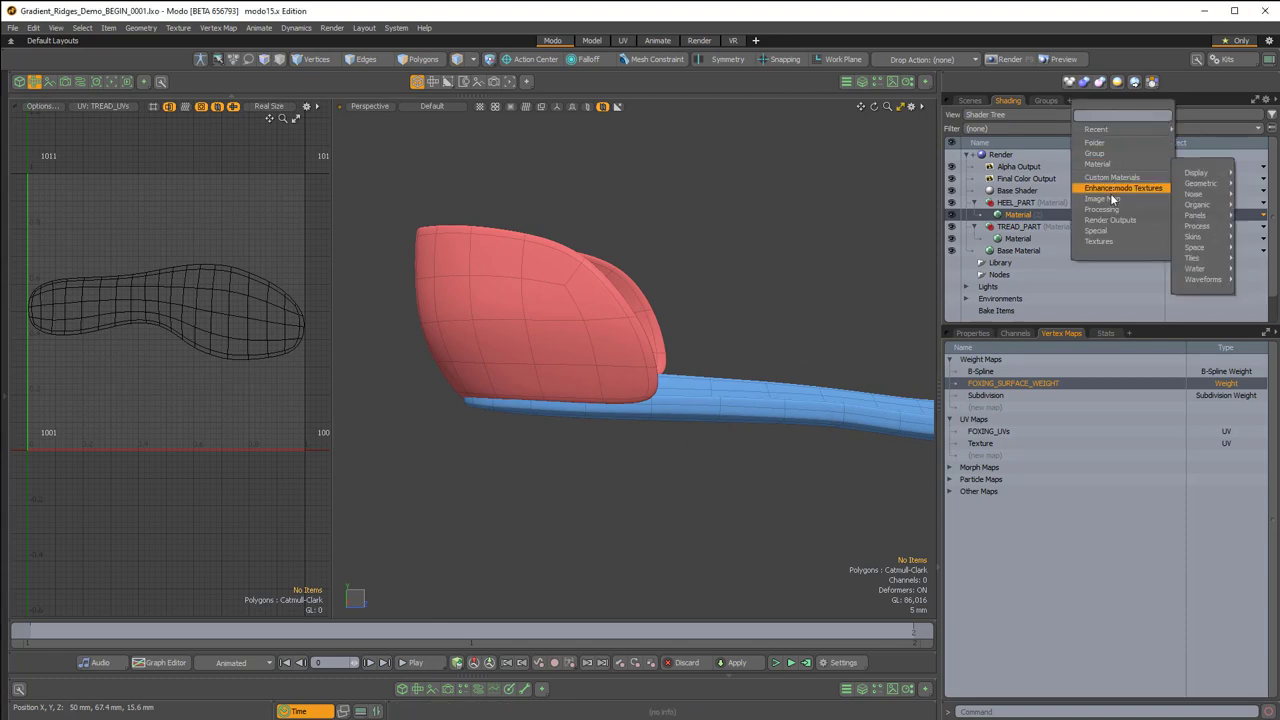
pyautogui.moveTo(1104, 213)
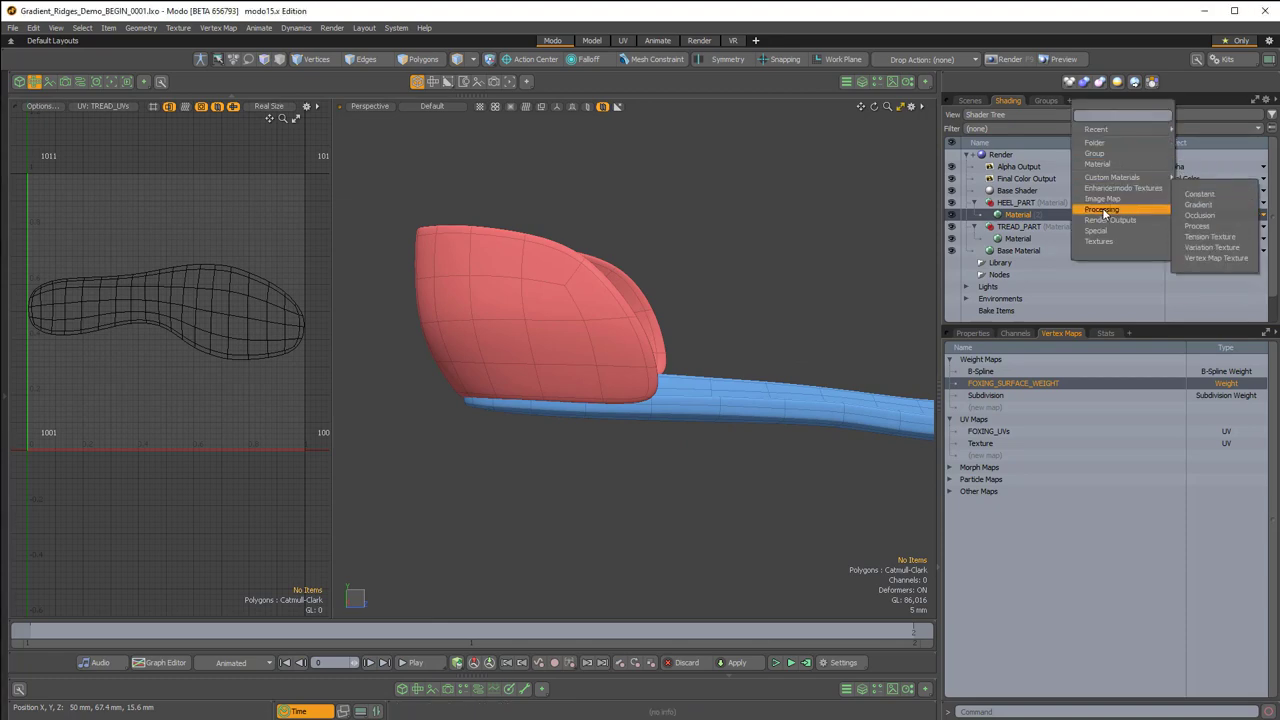
pyautogui.click(1198, 205)
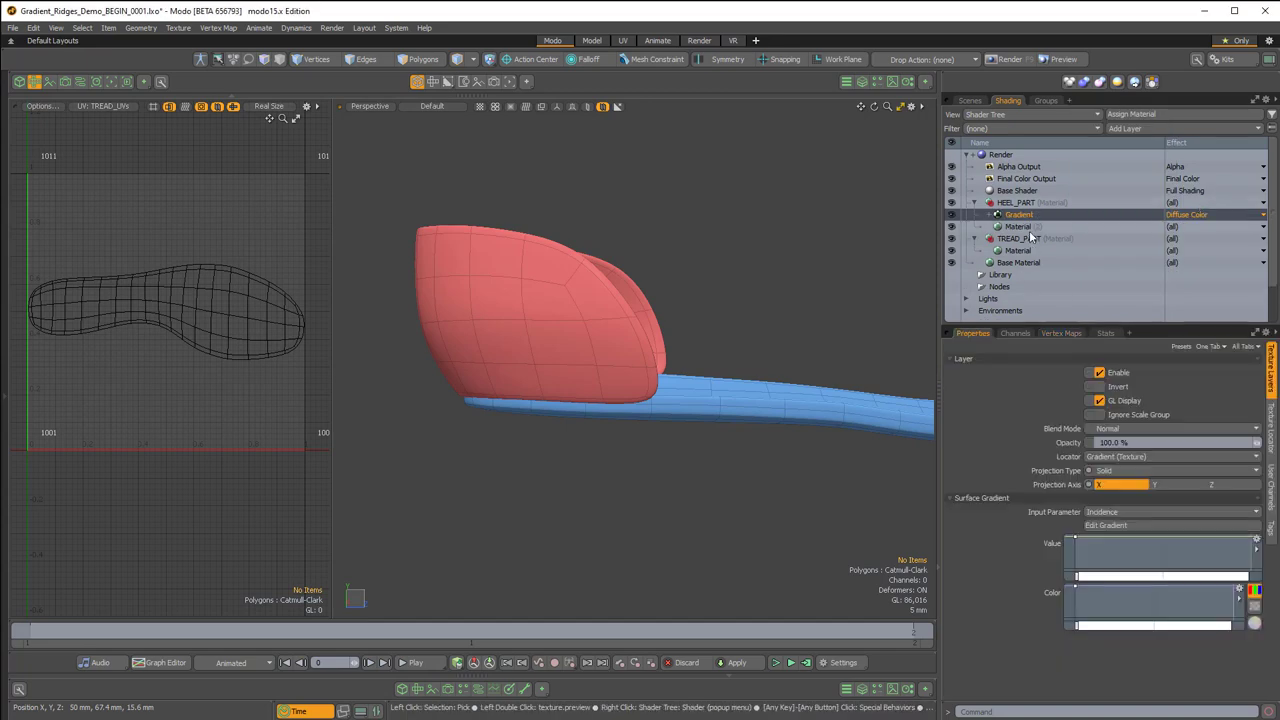
# - Set the heel gradient's projection type to UV Map and assign FOXING_UVs as its texture UV
pyautogui.click(1115, 474)
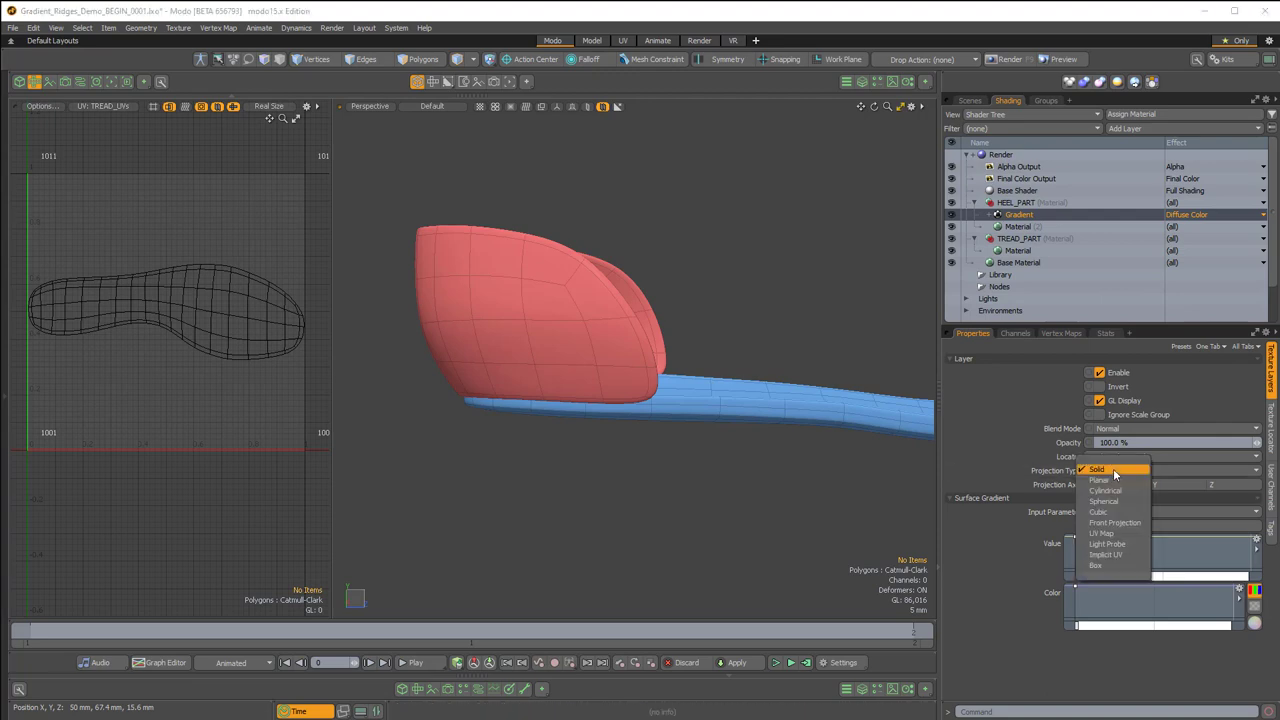
pyautogui.click(1104, 534)
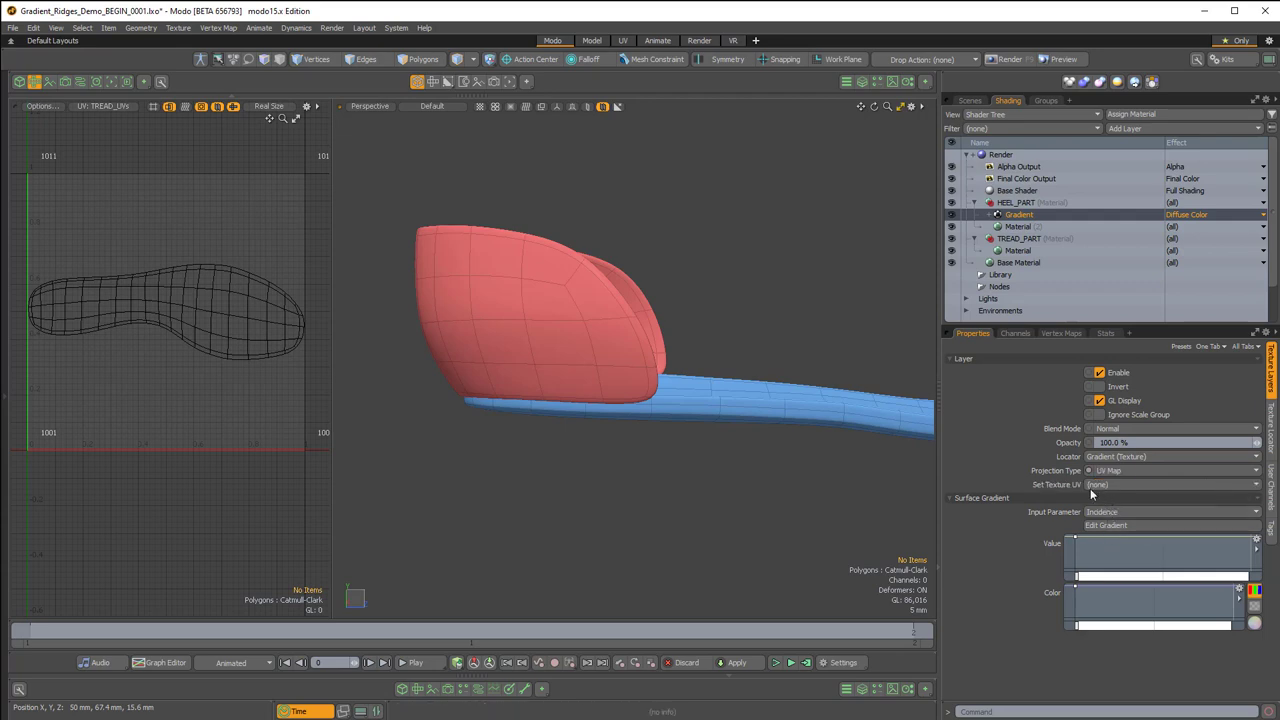
pyautogui.click(1098, 486)
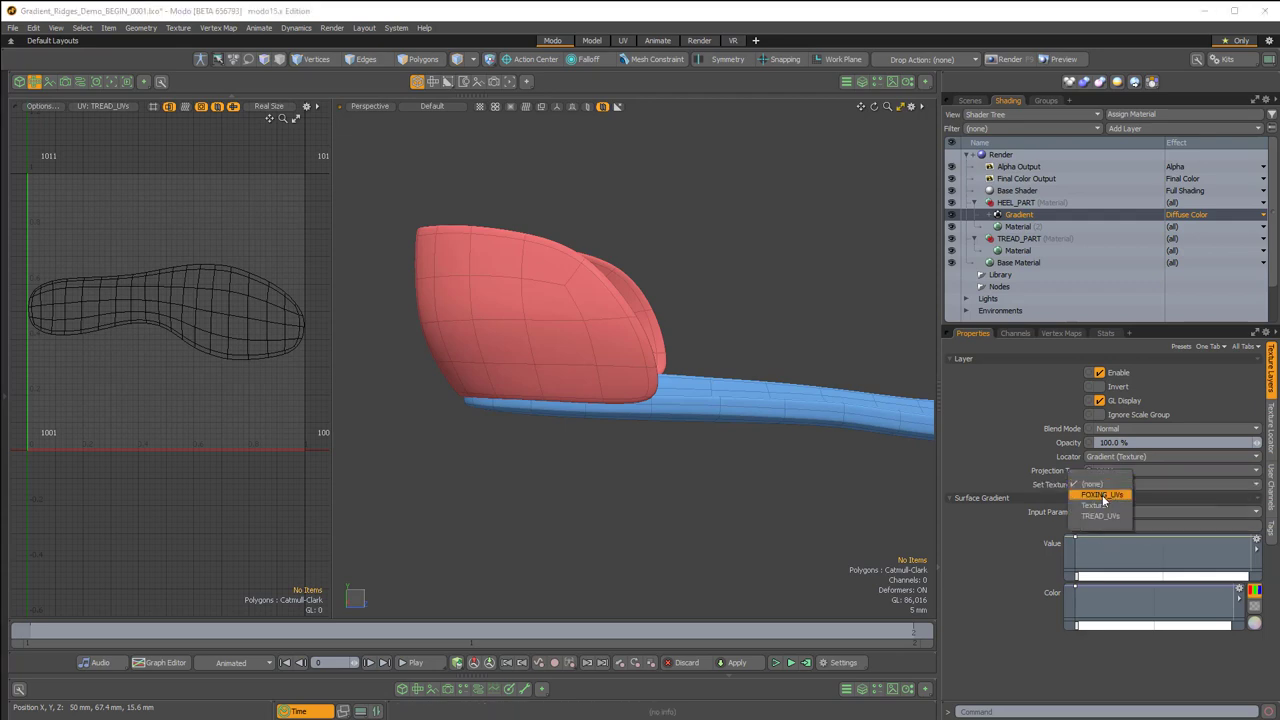
pyautogui.click(1104, 495)
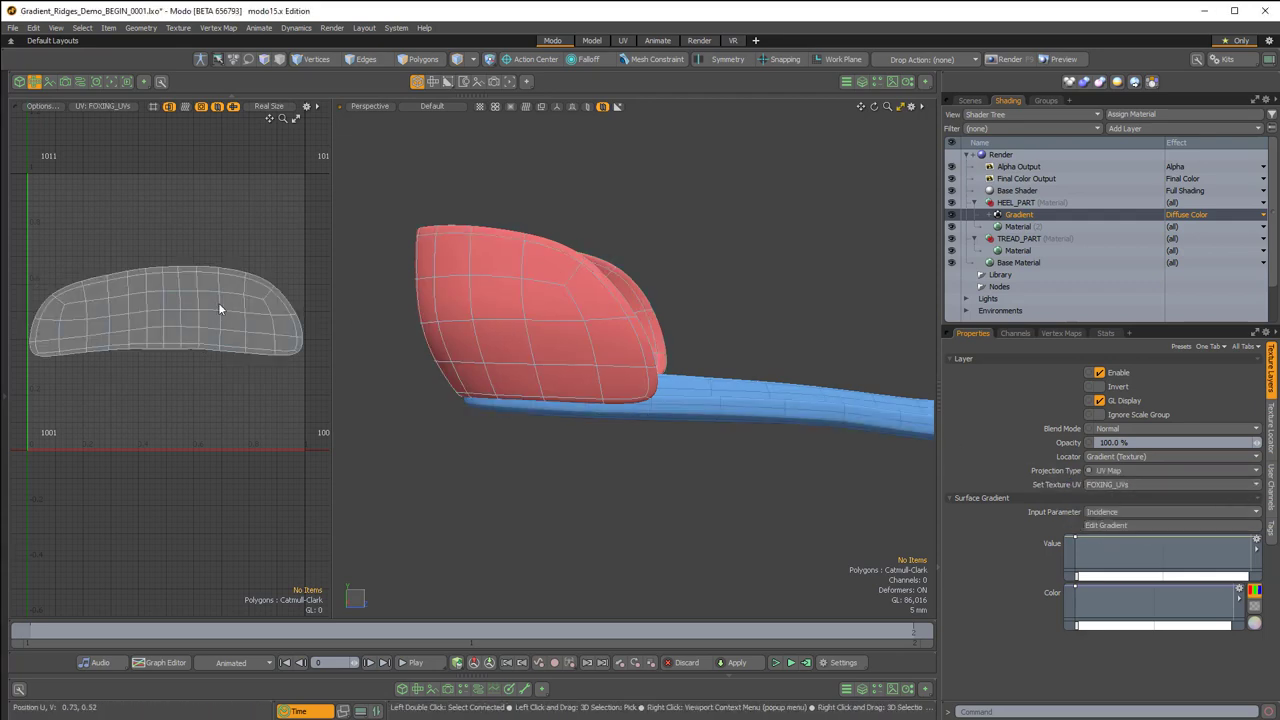
pyautogui.keyDown('alt'); pyautogui.moveTo(514, 299); pyautogui.dragTo(934, 427); pyautogui.keyUp('alt')
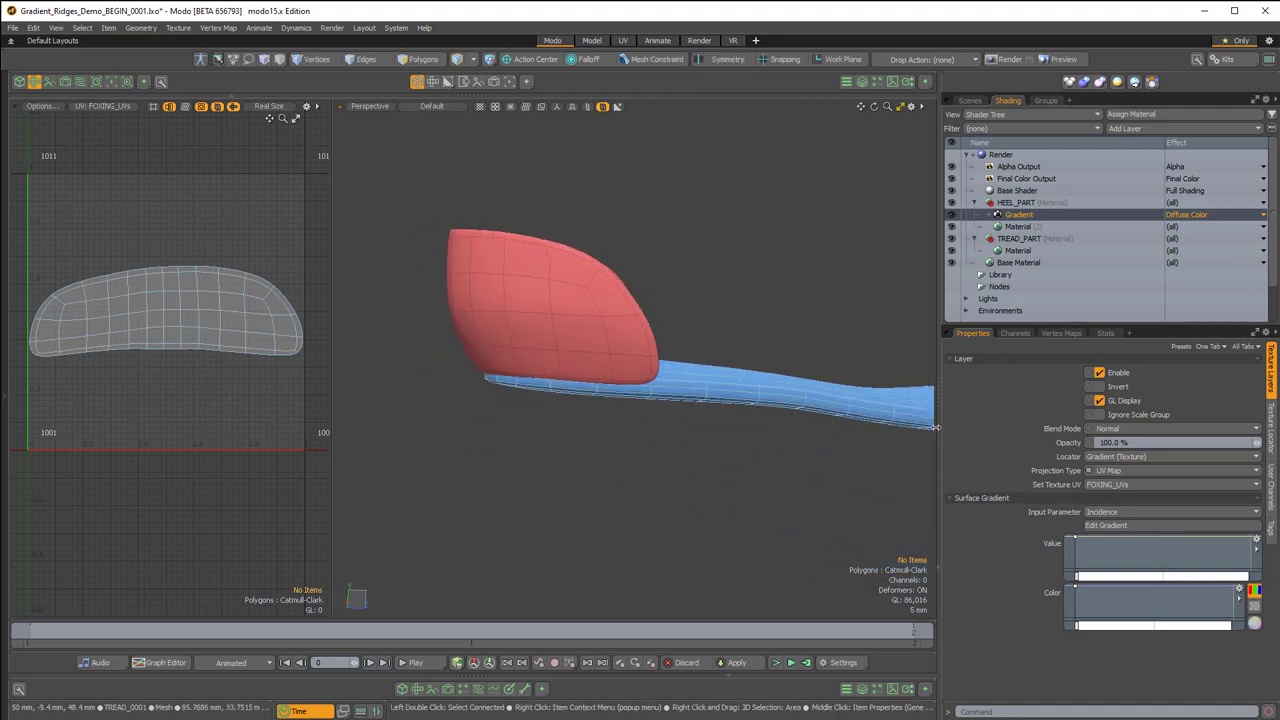
# - Set the heel gradient's input parameter to Texture U
pyautogui.click(1102, 513)
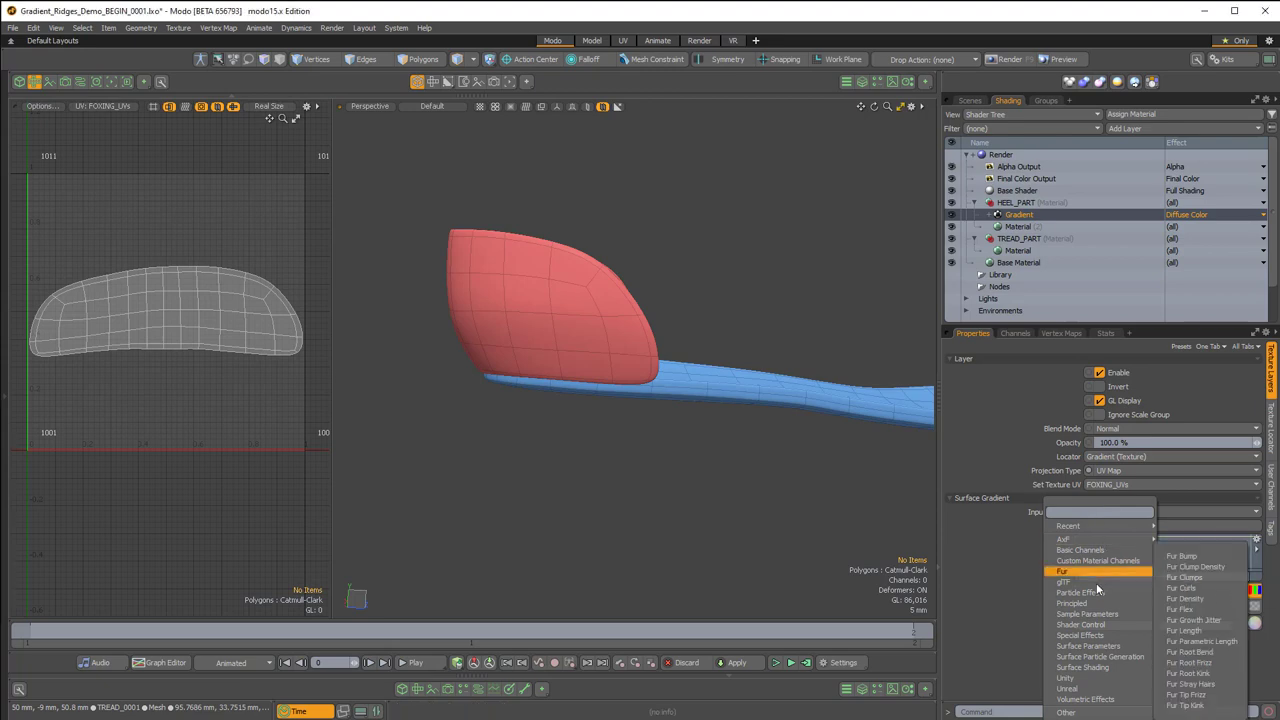
pyautogui.moveTo(1094, 611)
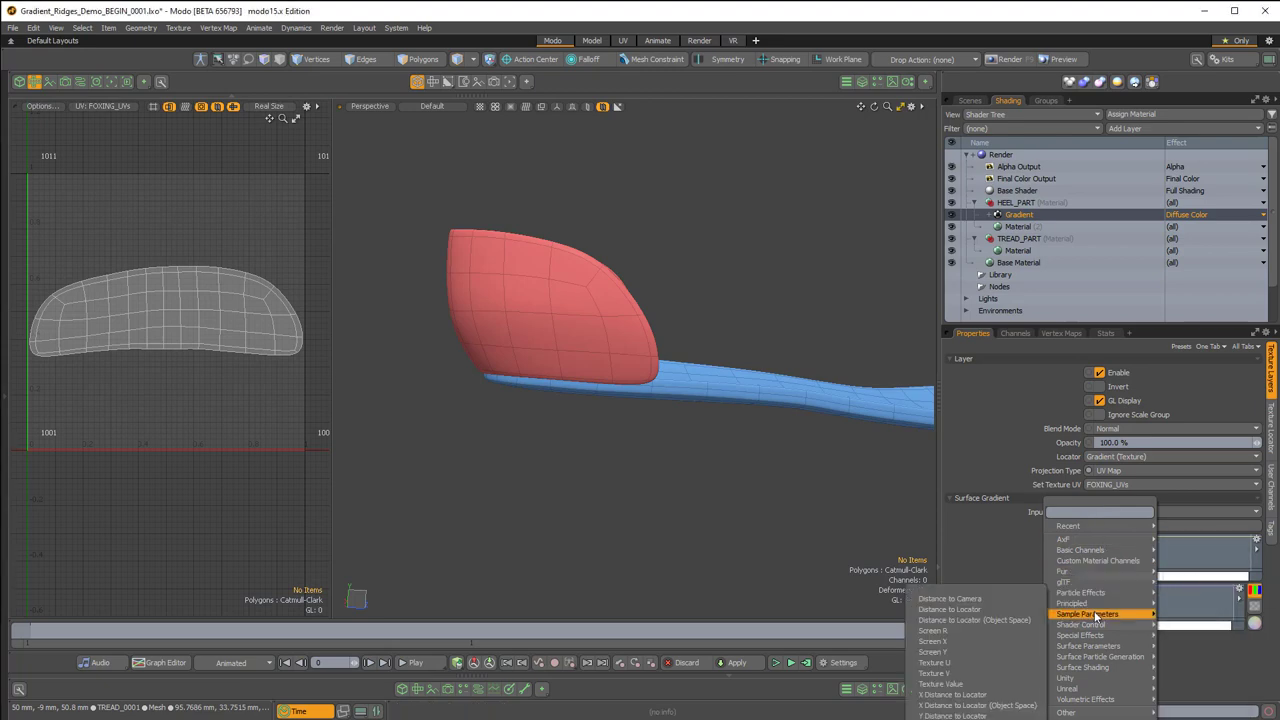
pyautogui.click(934, 662)
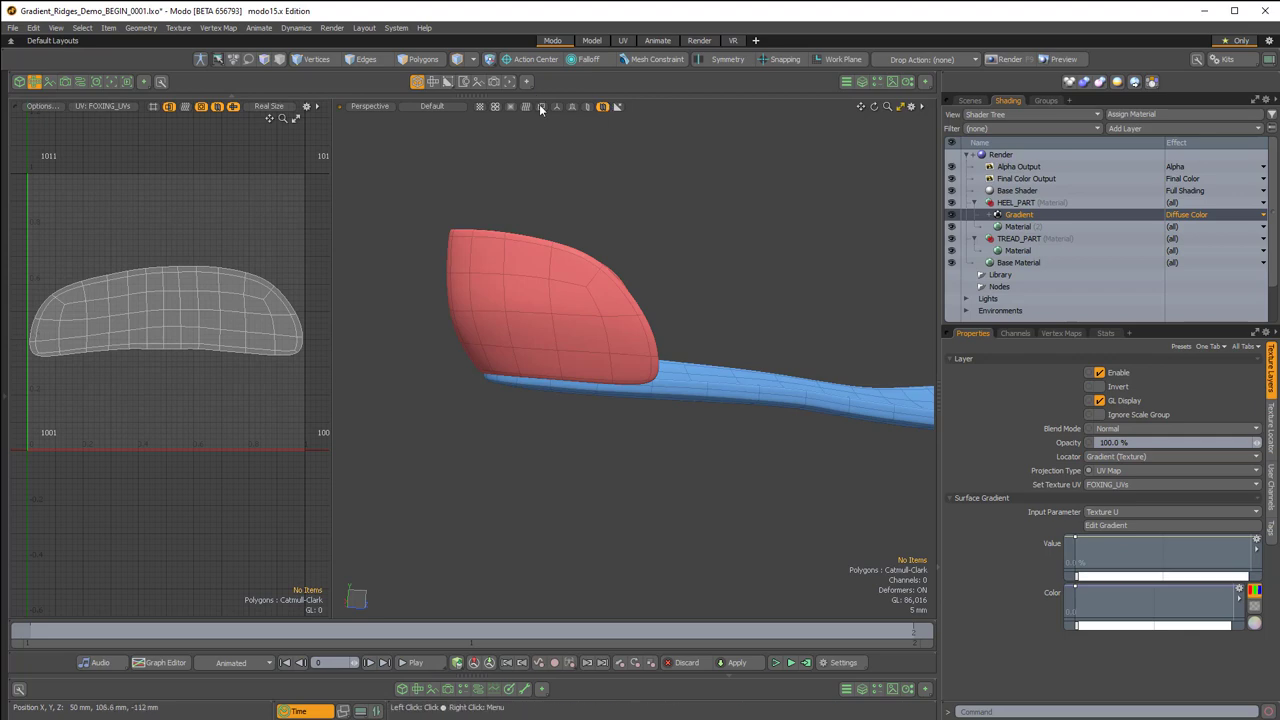
# - Replace the 3D view with a live render preview through USER_CAM, showing the side of the heel
pyautogui.click(508, 83)
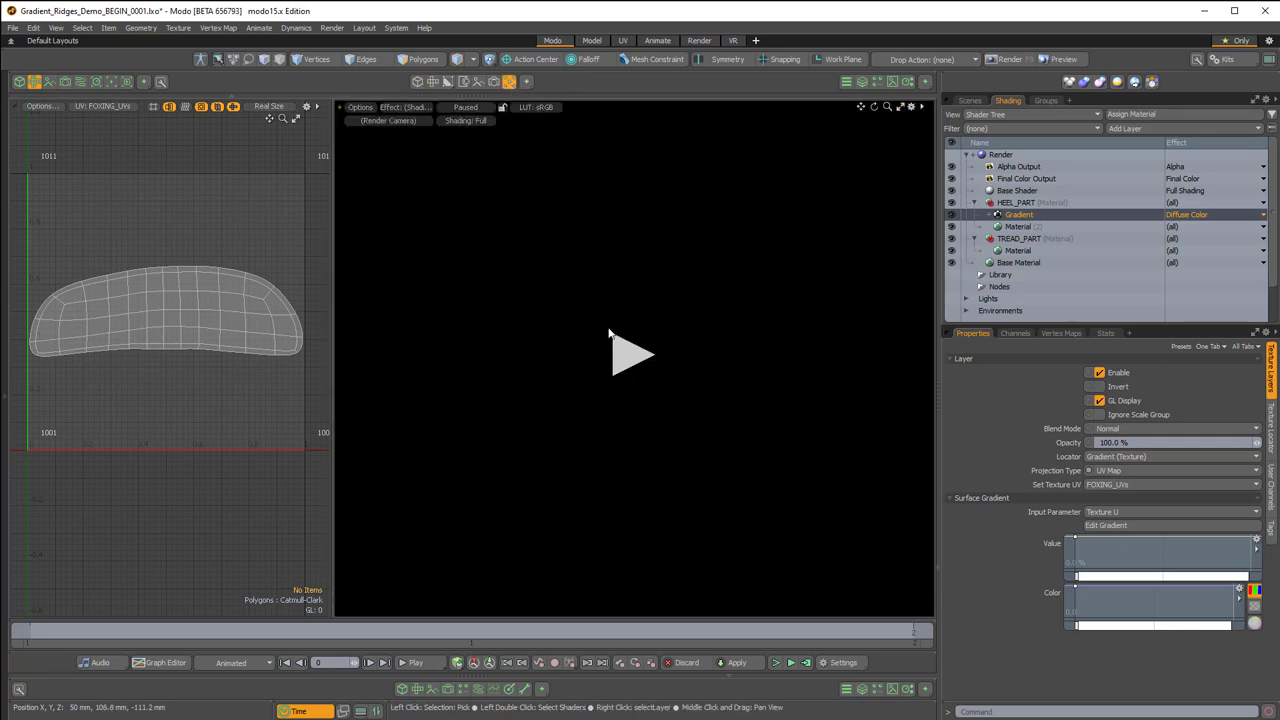
pyautogui.click(394, 120)
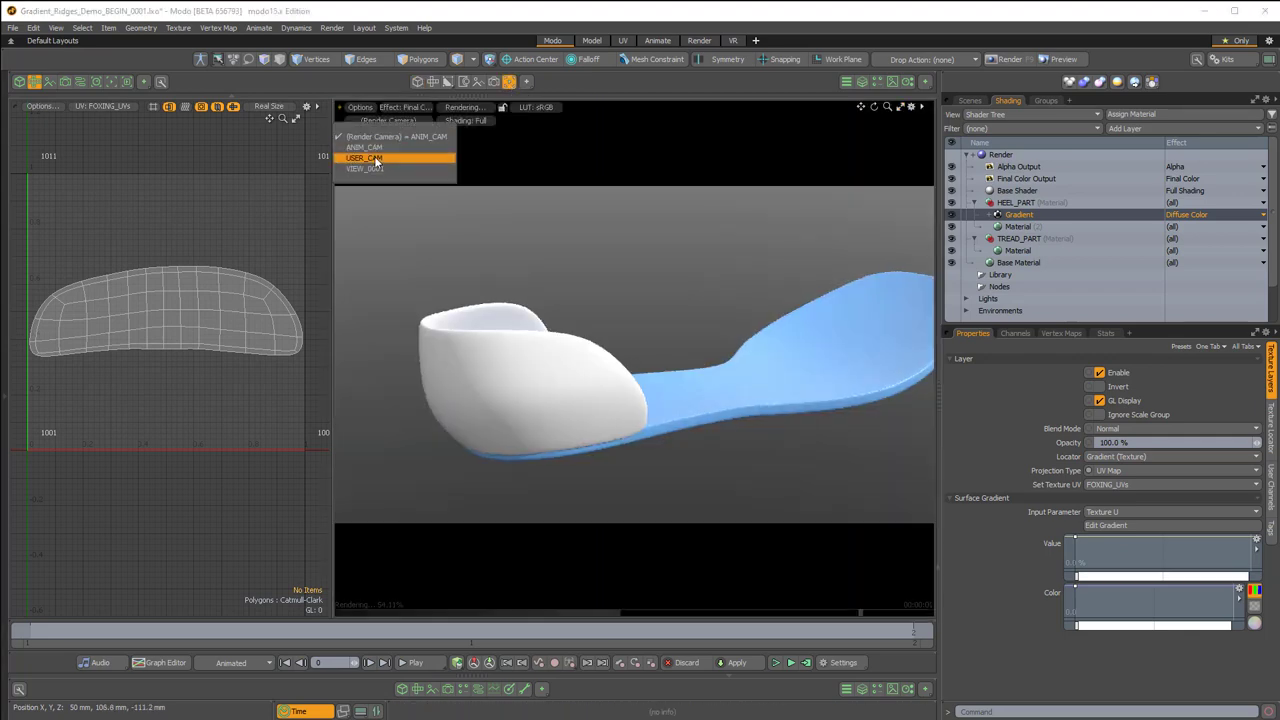
pyautogui.click(378, 158)
pyautogui.keyDown('alt'); pyautogui.moveTo(572, 304); pyautogui.dragTo(685, 364); pyautogui.keyUp('alt')
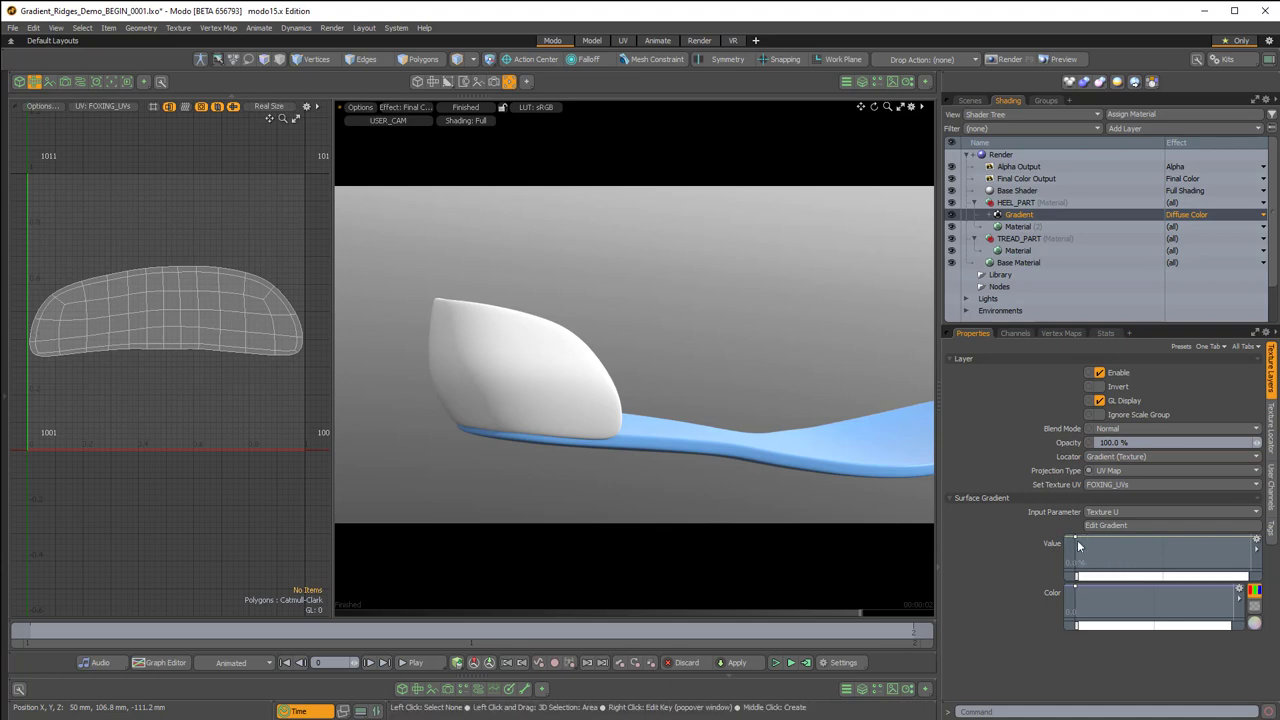
# - Set the heel gradient's effect to Diffuse Amount from the basic channels
pyautogui.click(1193, 218)
pyautogui.moveTo(1172, 254)
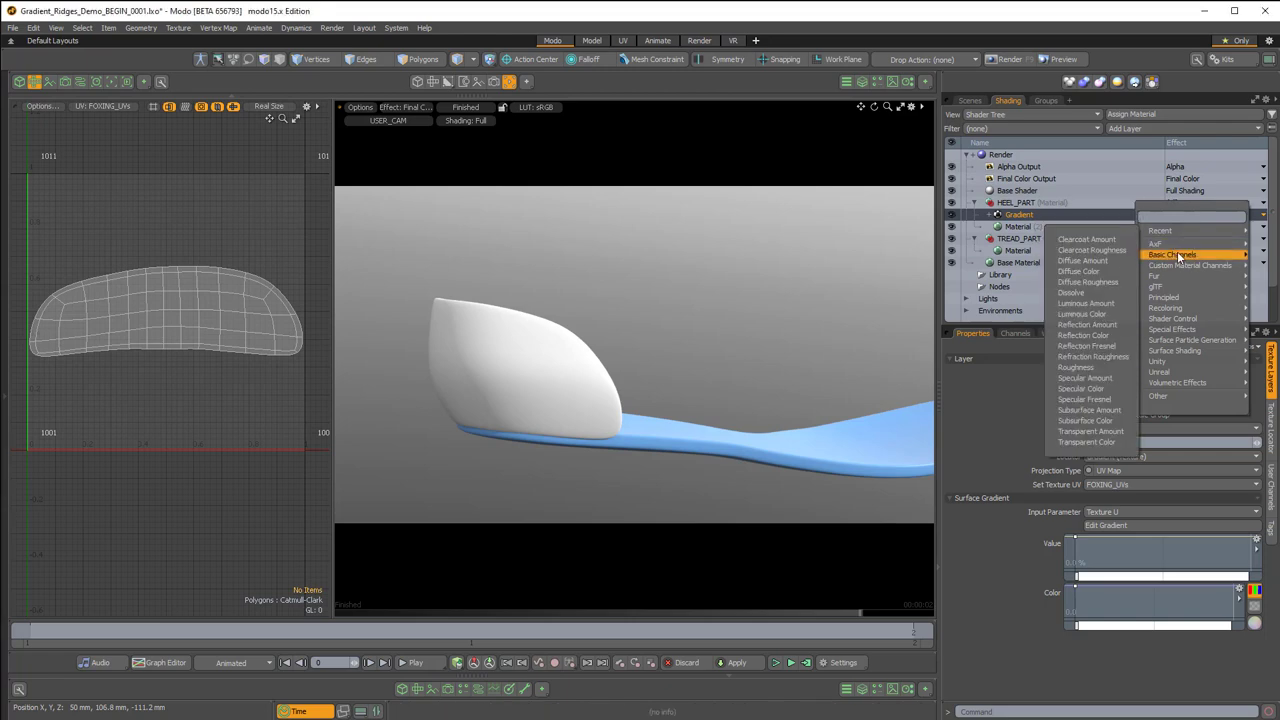
pyautogui.click(1099, 259)
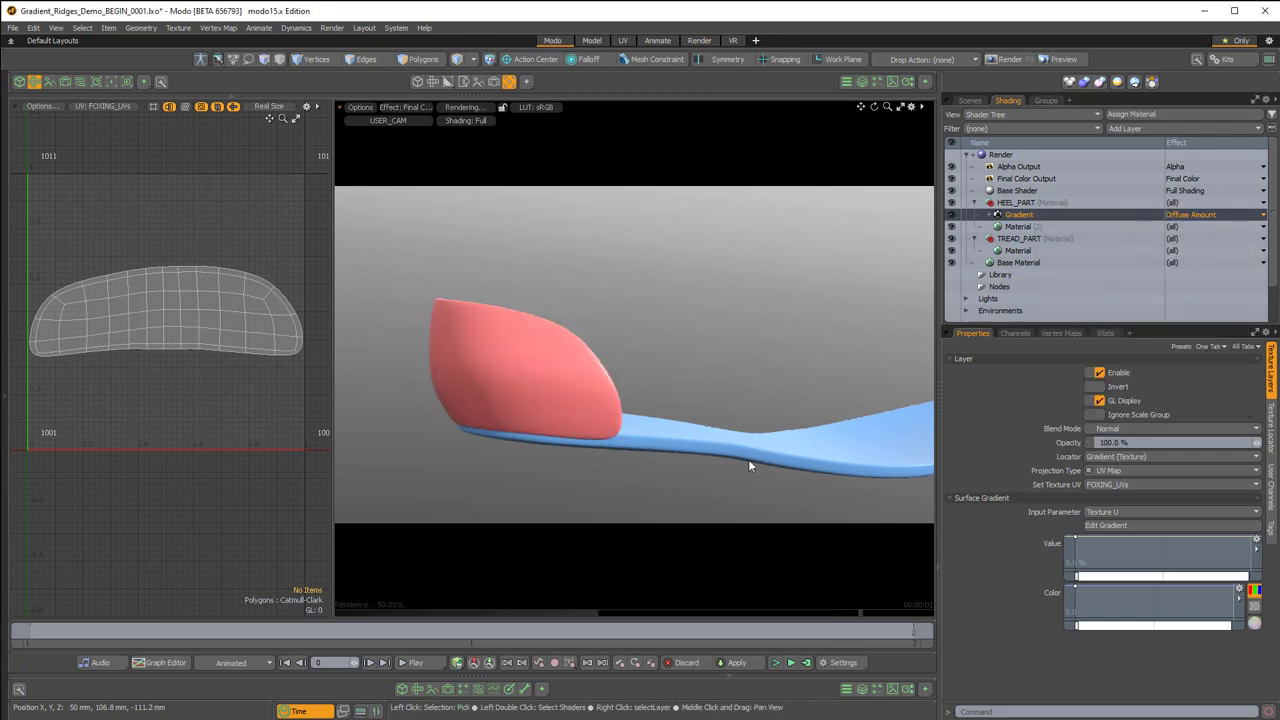
# - Shape the gradient's value curve into one peak, with outer keys at 0% and a middle key at 100% near input 0.11
pyautogui.click(1116, 542)
pyautogui.moveTo(1124, 541); pyautogui.dragTo(1107, 572)
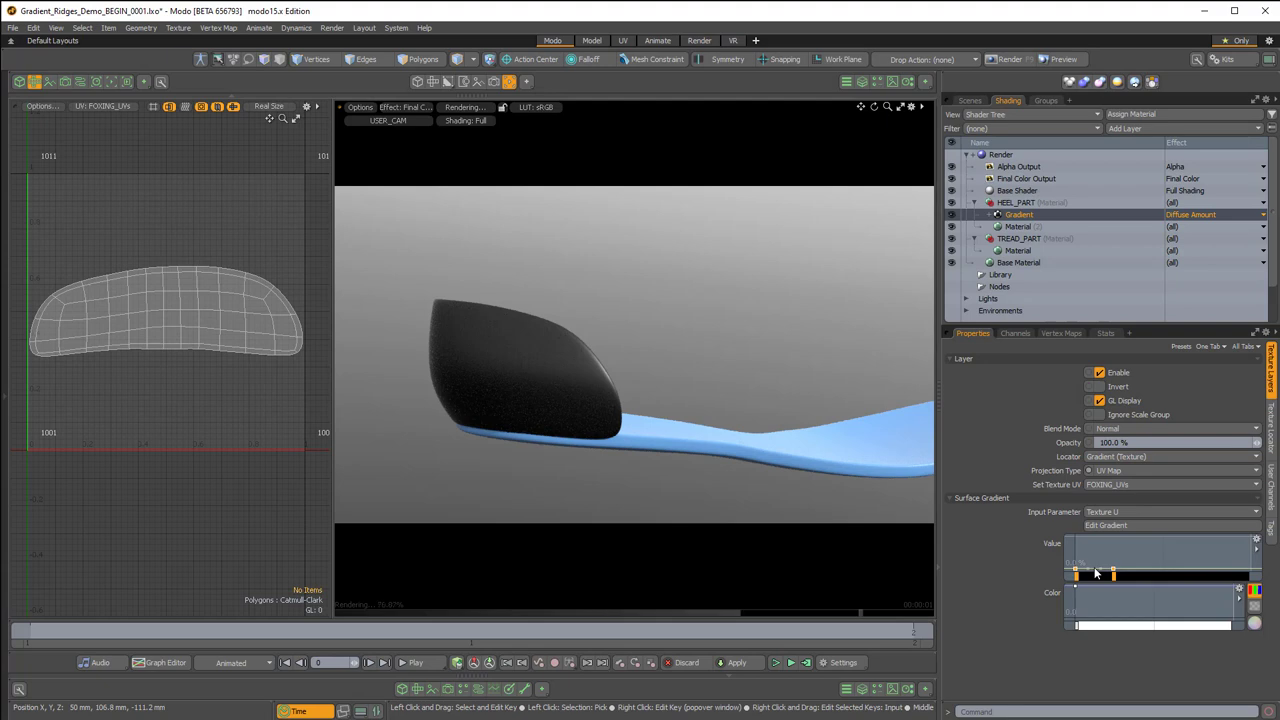
pyautogui.middleClick(1095, 571)
pyautogui.moveTo(1095, 570); pyautogui.dragTo(1102, 542)
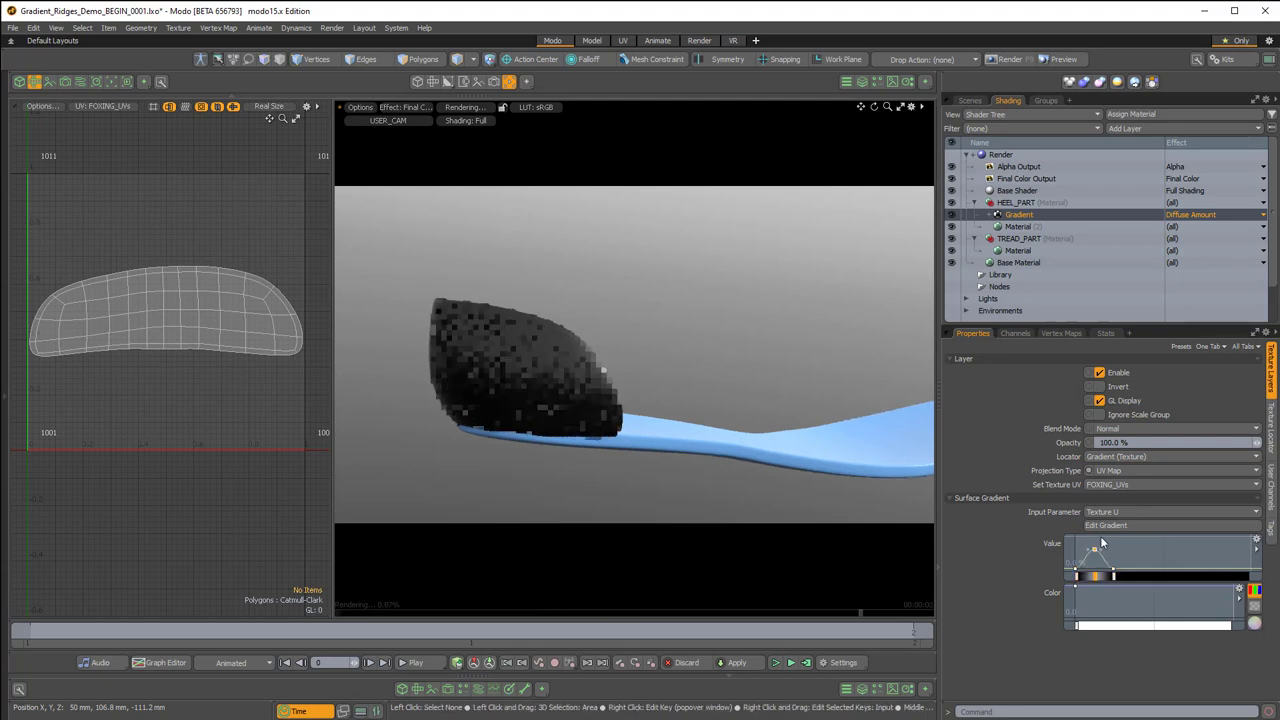
pyautogui.keyDown('alt'); pyautogui.moveTo(760, 400); pyautogui.dragTo(743, 363); pyautogui.keyUp('alt')
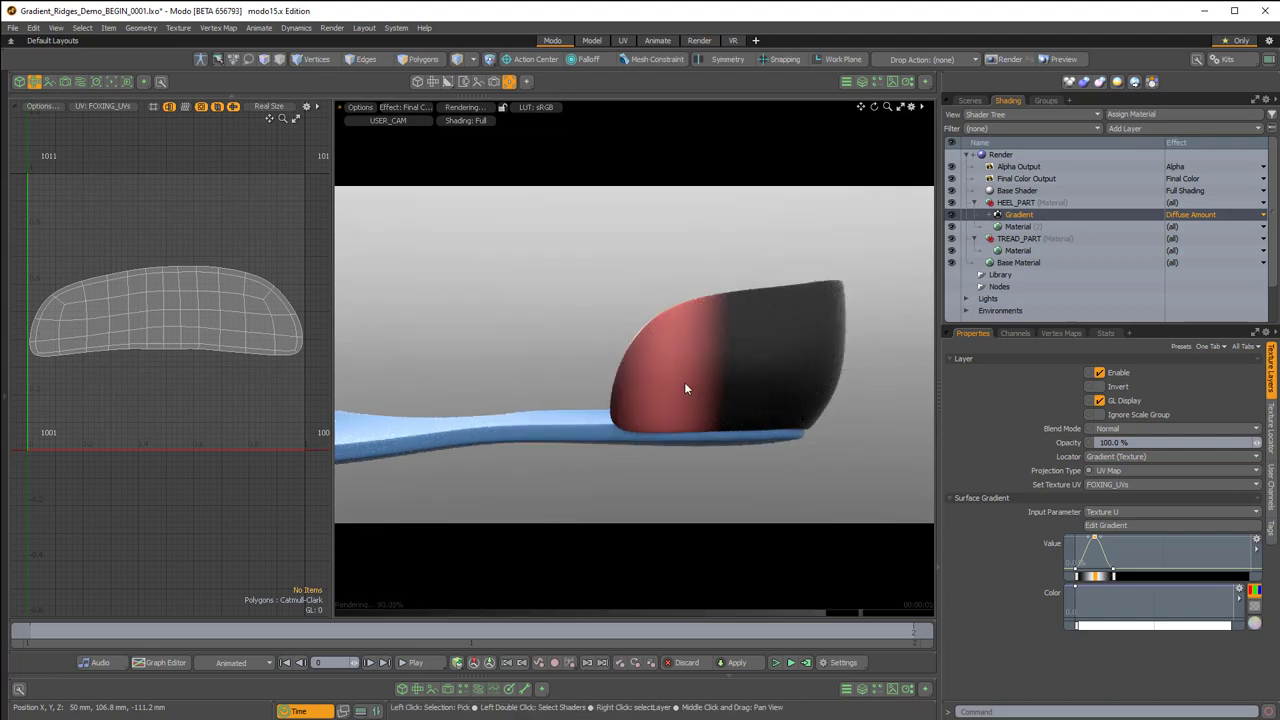
# - Open the Graph Editor below the viewports and display the gradient's Value channel curve
pyautogui.click(494, 689)
pyautogui.scroll(-3, 62, 490)
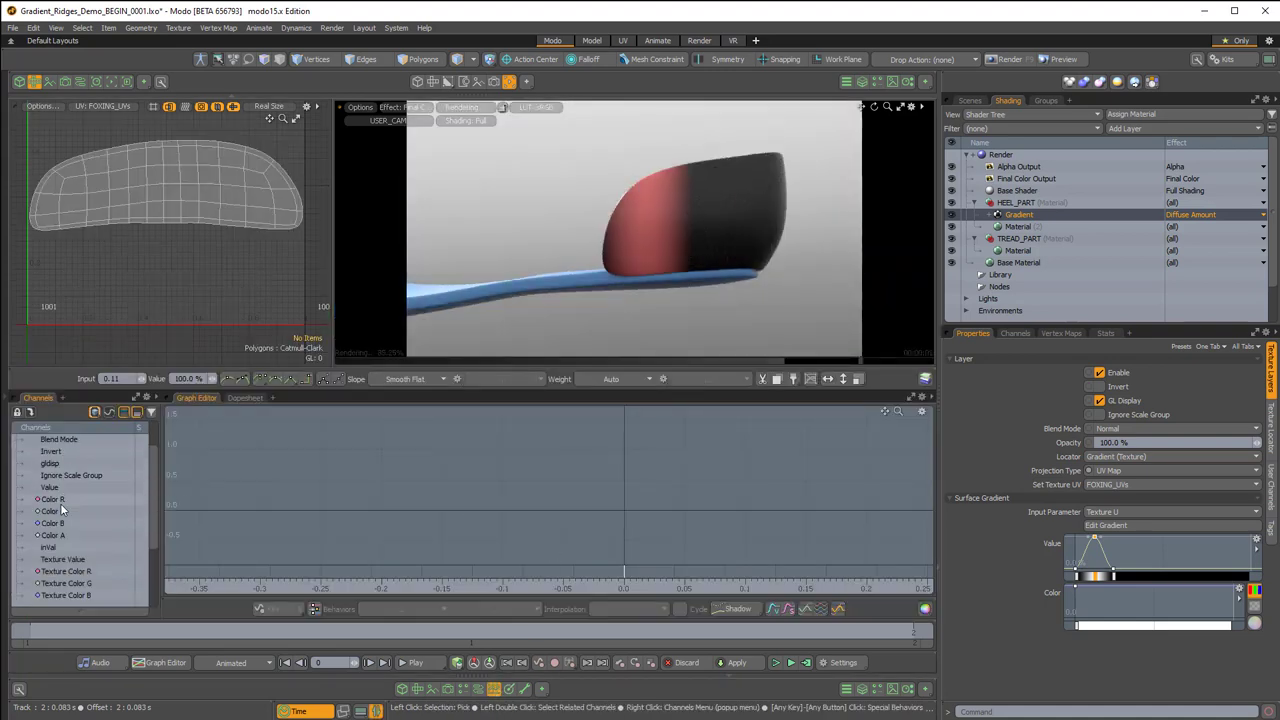
pyautogui.click(65, 489)
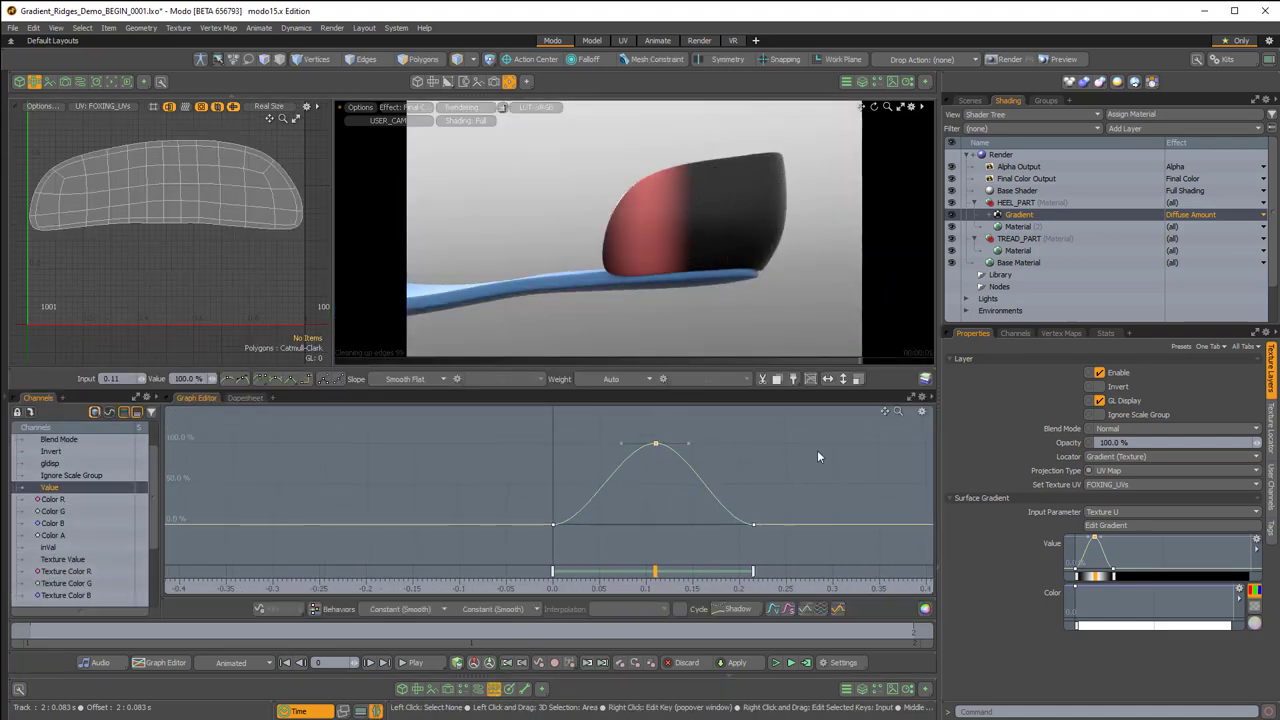
# - Select all three Value keys and box-scale them horizontally to a peak about 0.06 wide, starting at input 0
pyautogui.moveTo(506, 538); pyautogui.dragTo(483, 557)
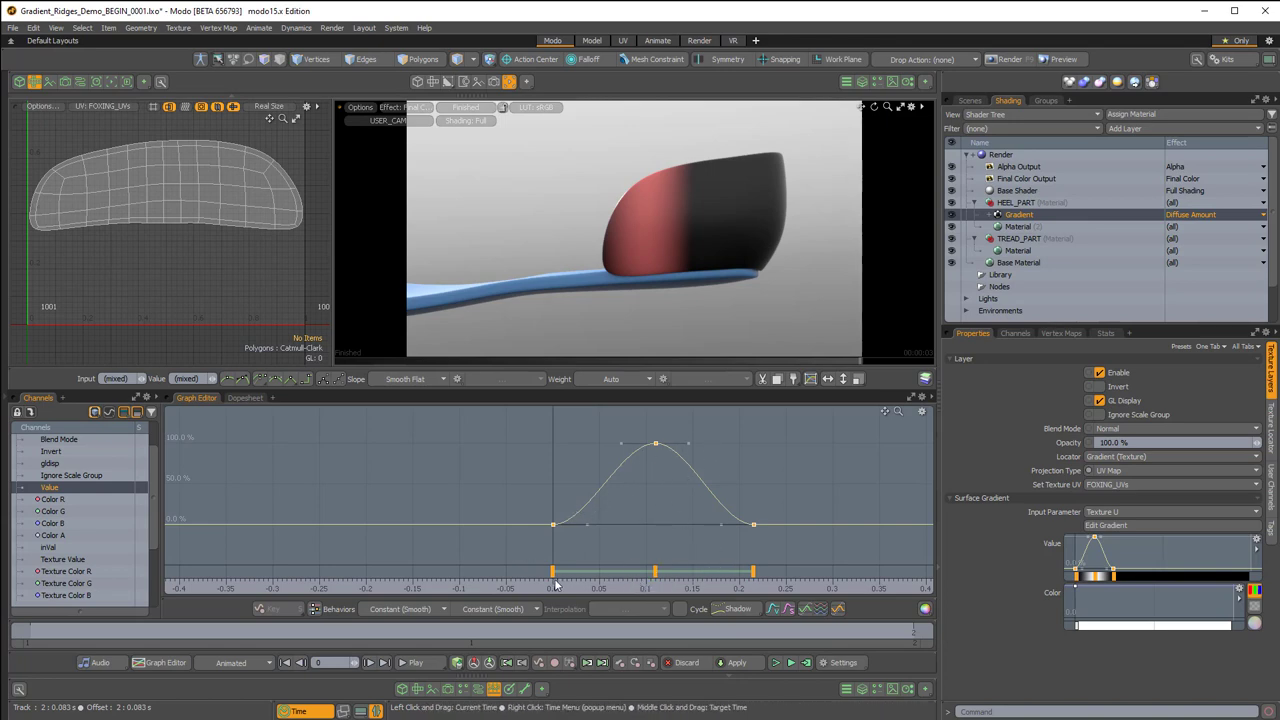
pyautogui.keyDown('ctrl'); pyautogui.keyDown('alt'); pyautogui.moveTo(790, 490); pyautogui.dragTo(511, 497); pyautogui.keyUp('alt'); pyautogui.keyUp('ctrl')
pyautogui.keyDown('ctrl'); pyautogui.keyDown('alt'); pyautogui.moveTo(576, 495); pyautogui.dragTo(559, 494); pyautogui.keyUp('alt'); pyautogui.keyUp('ctrl')
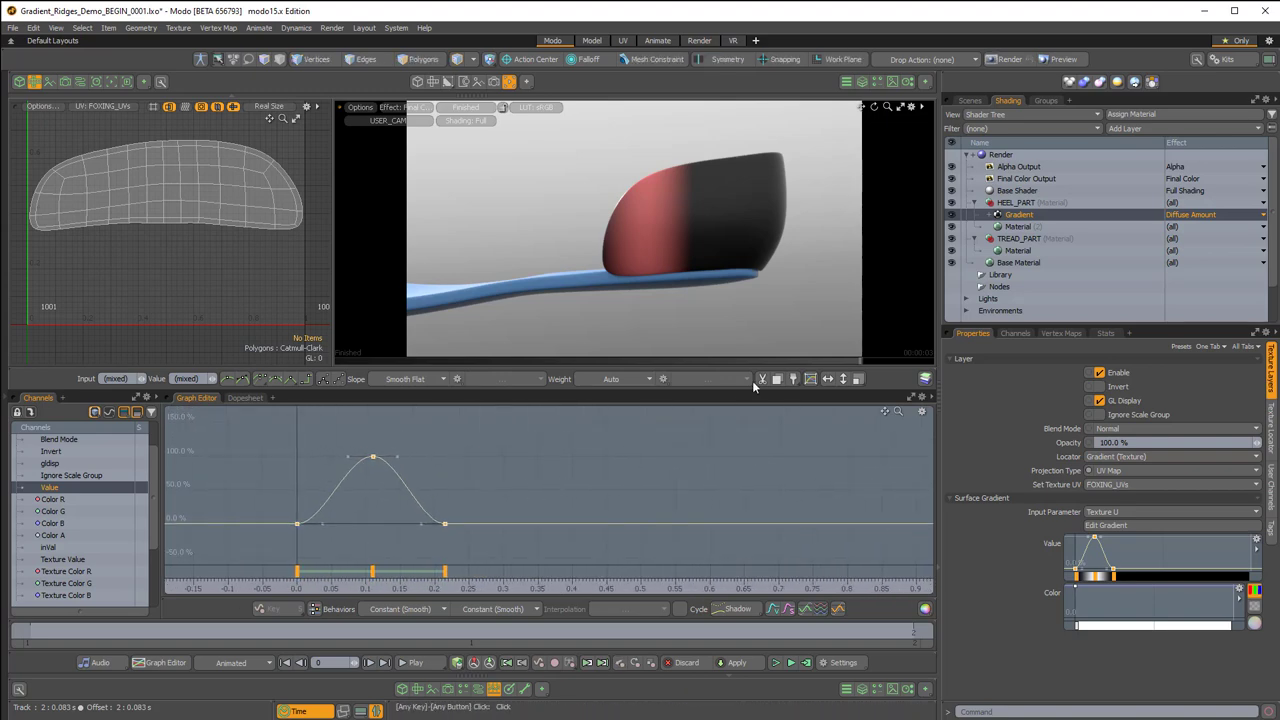
pyautogui.click(811, 379)
pyautogui.moveTo(447, 497); pyautogui.dragTo(337, 497)
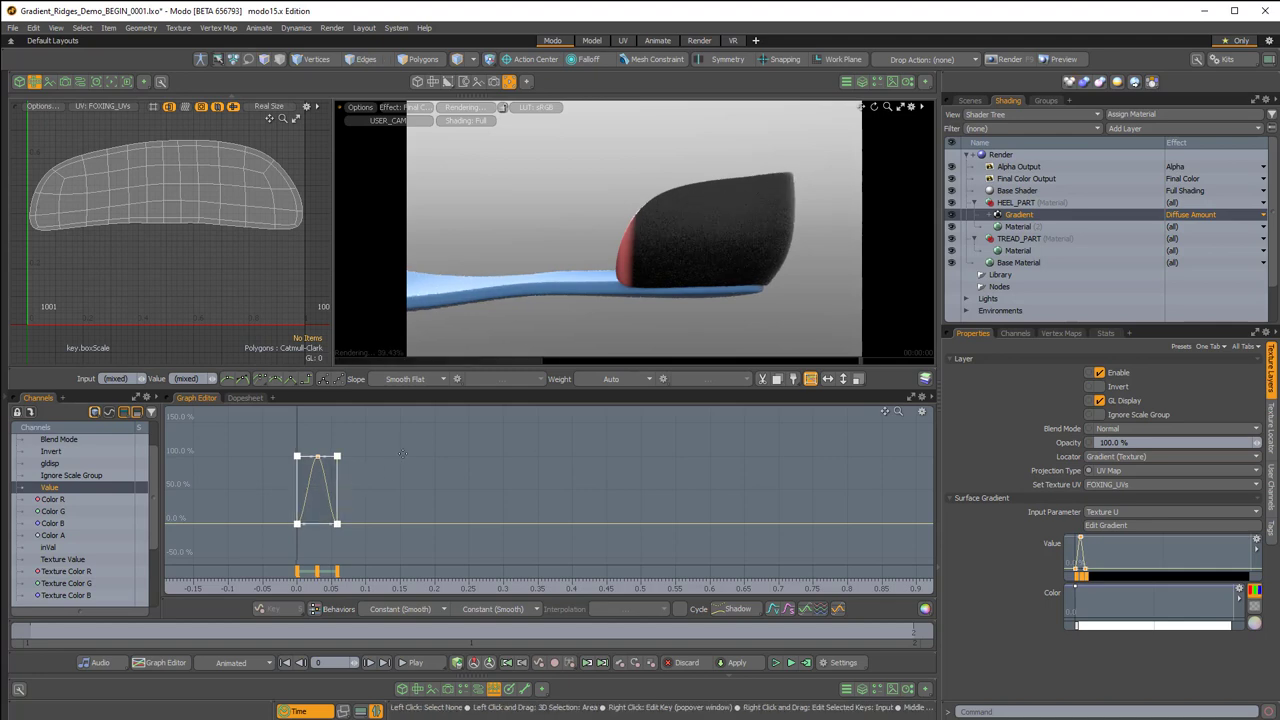
# - Shift the three keys of the narrow peak horizontally so the peak sits at about input 0.18
pyautogui.moveTo(388, 416); pyautogui.dragTo(263, 537)
pyautogui.moveTo(443, 475); pyautogui.dragTo(477, 475, button='right')
pyautogui.moveTo(476, 474); pyautogui.dragTo(540, 468, button='middle')
pyautogui.keyDown('ctrl'); pyautogui.keyDown('alt'); pyautogui.moveTo(564, 453); pyautogui.dragTo(501, 465); pyautogui.keyUp('alt'); pyautogui.keyUp('ctrl')
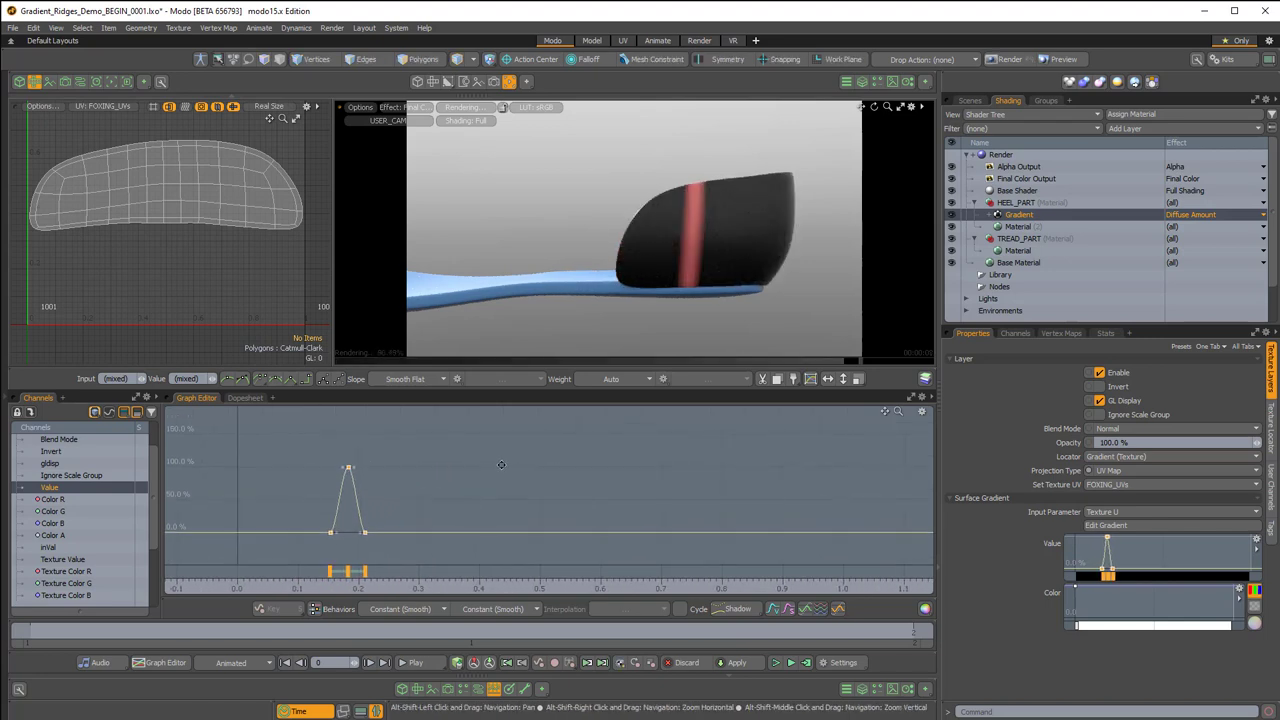
# - Examine the stripe's position on the heel against the FOXING_UVs layout and the curve's 0 to 1 input range
pyautogui.keyDown('alt'); pyautogui.moveTo(757, 200); pyautogui.dragTo(560, 251); pyautogui.keyUp('alt')
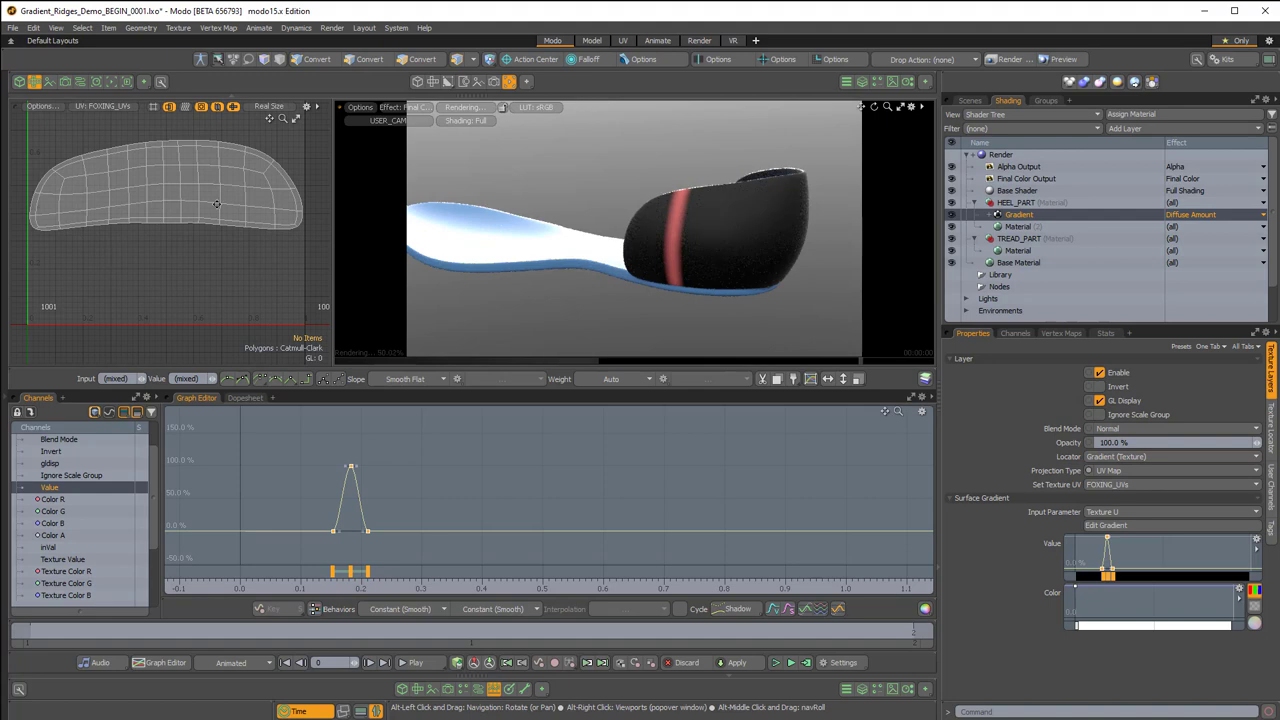
pyautogui.keyDown('alt'); pyautogui.moveTo(597, 212); pyautogui.dragTo(676, 306); pyautogui.keyUp('alt')
pyautogui.scroll(-2, 159, 282)
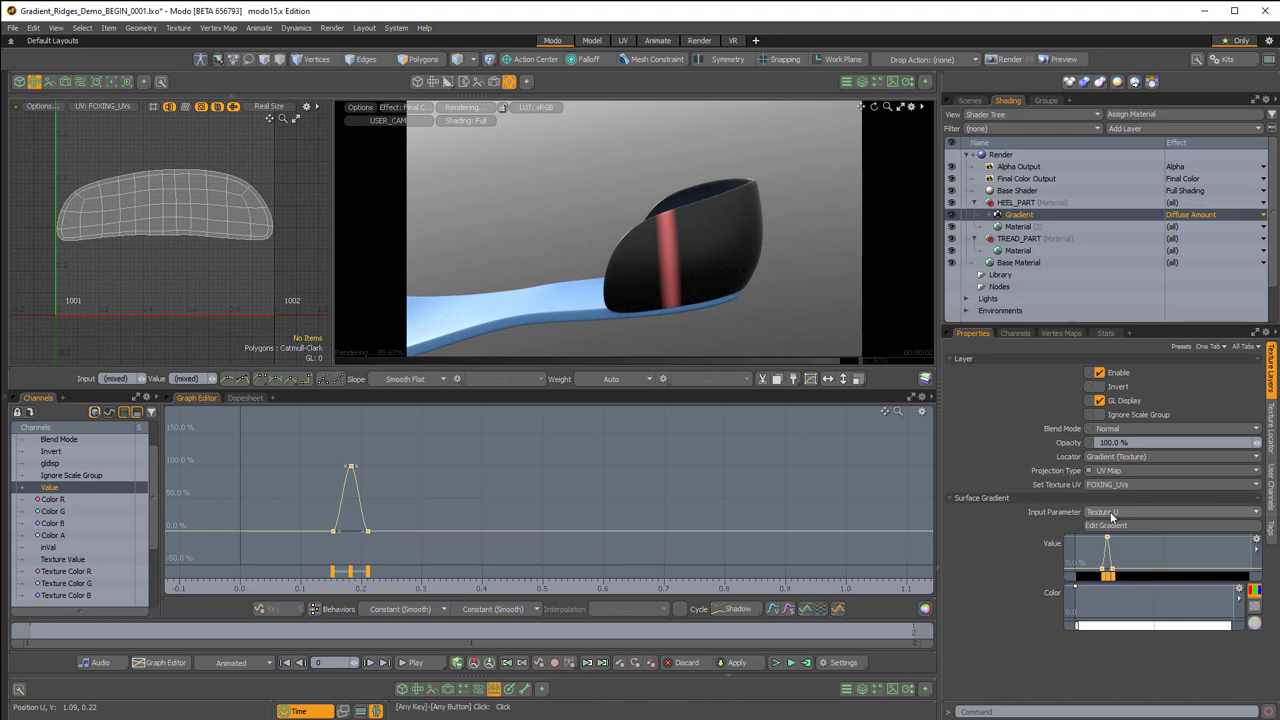
pyautogui.scroll(-2, 146, 252)
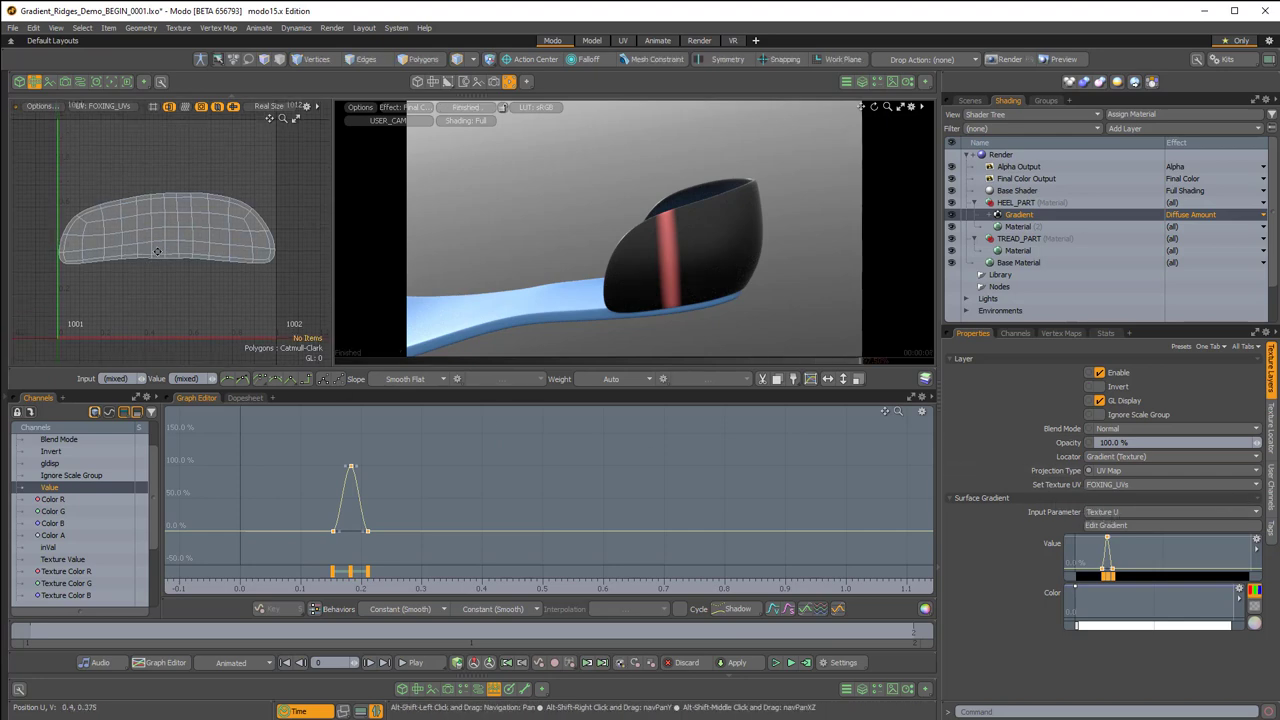
pyautogui.keyDown('alt'); pyautogui.keyDown('shift'); pyautogui.moveTo(147, 255); pyautogui.dragTo(146, 261); pyautogui.keyUp('shift'); pyautogui.keyUp('alt')
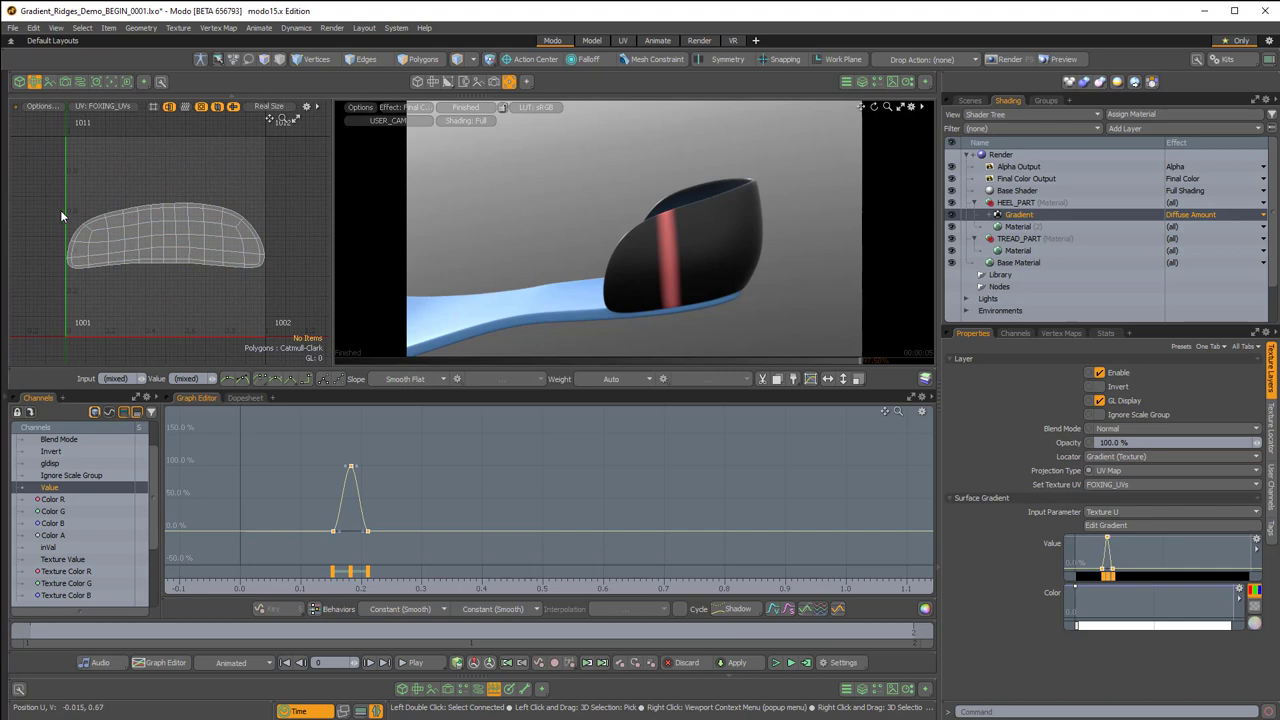
pyautogui.click(261, 251)
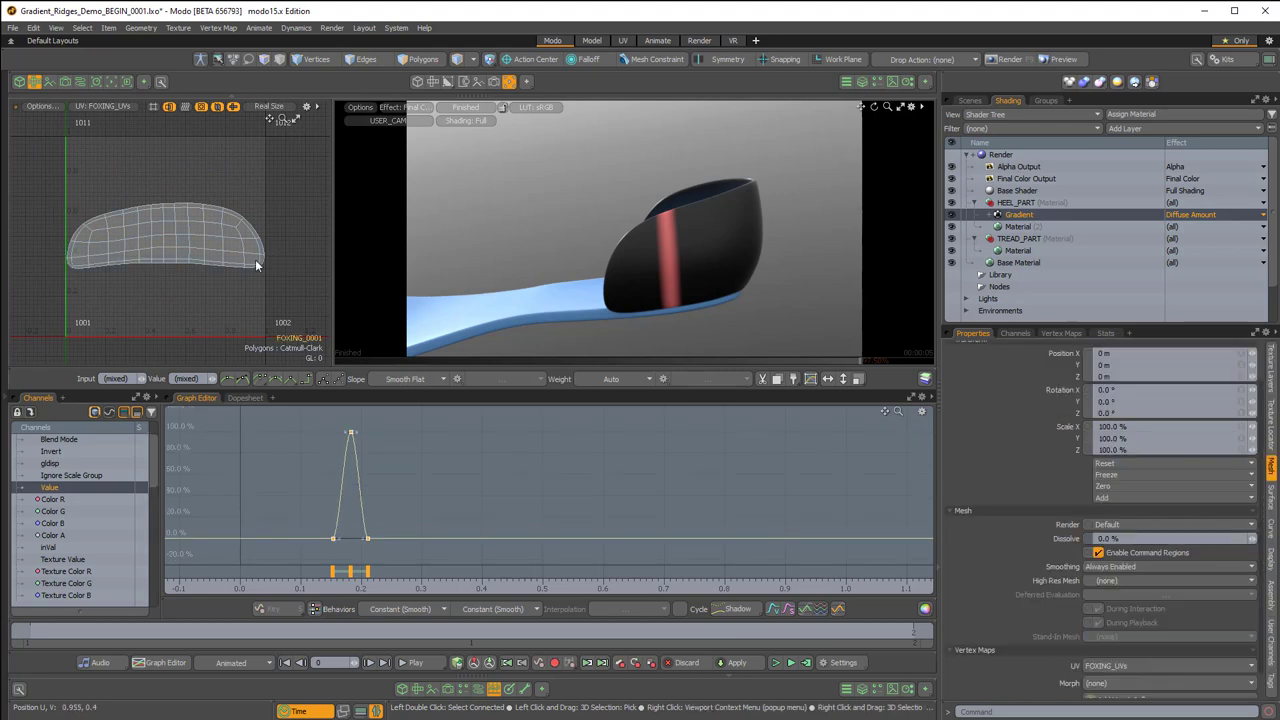
pyautogui.scroll(-1, 415, 495)
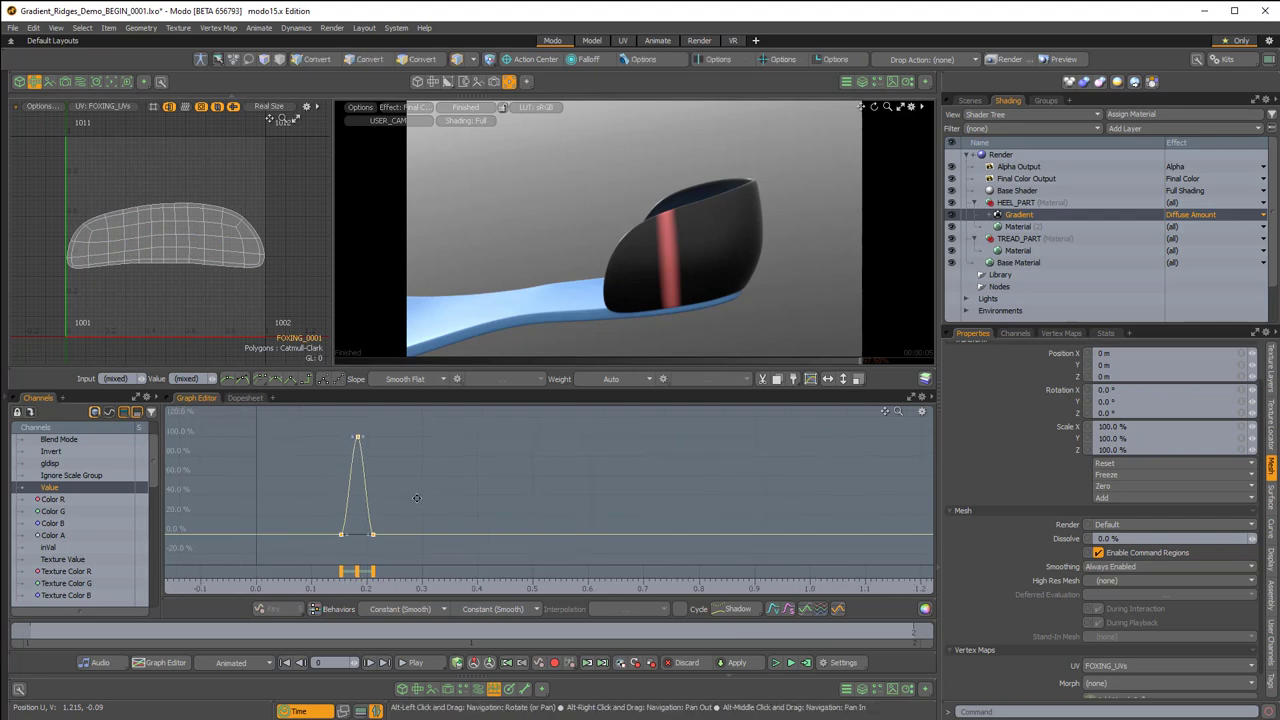
pyautogui.keyDown('ctrl'); pyautogui.keyDown('alt'); pyautogui.moveTo(397, 533); pyautogui.dragTo(452, 430); pyautogui.keyUp('alt'); pyautogui.keyUp('ctrl')
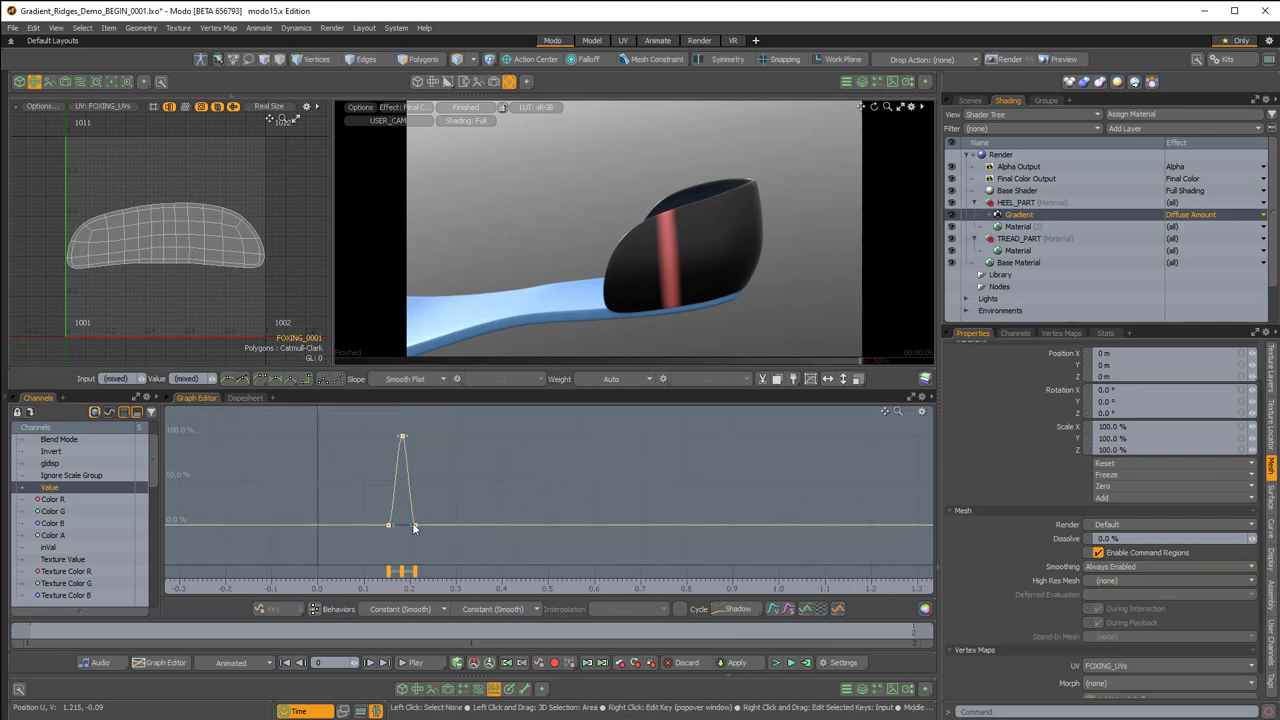
# - Slide the peak's keys to the start of the UV range at 0, and over to its end at 1.0
pyautogui.moveTo(474, 546); pyautogui.dragTo(336, 406)
pyautogui.moveTo(490, 474); pyautogui.dragTo(420, 474, button='middle')
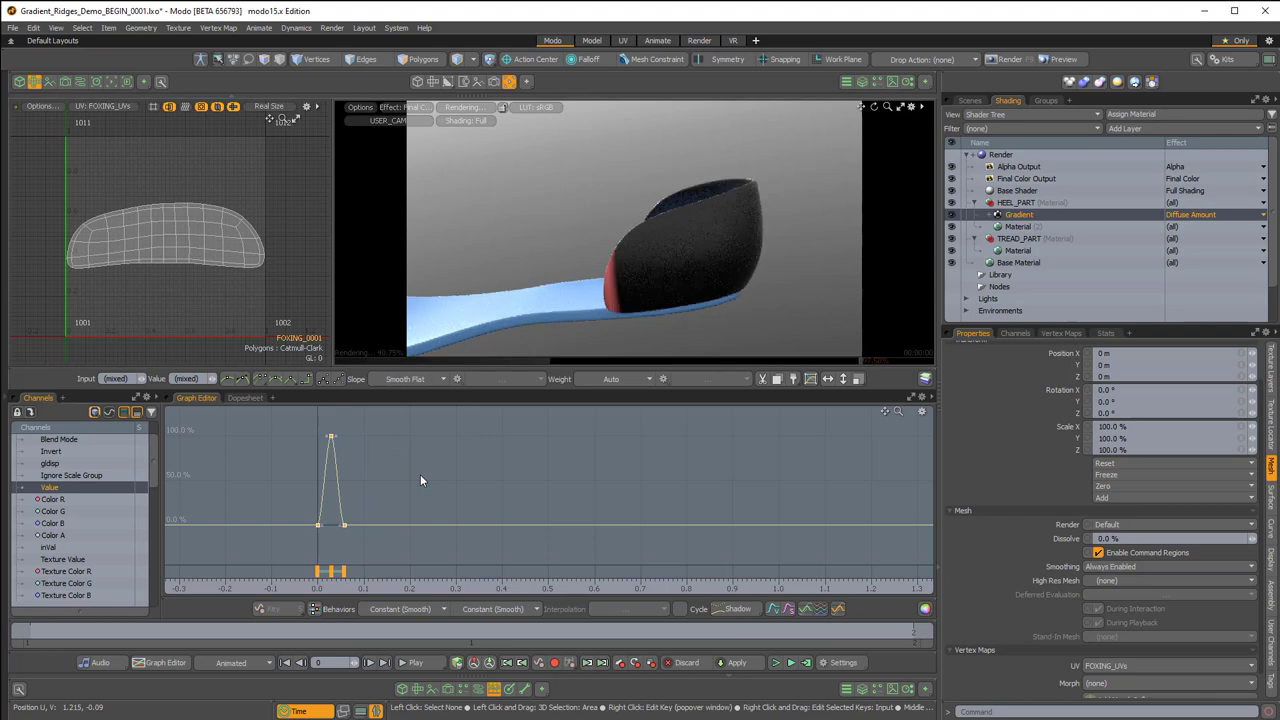
pyautogui.keyDown('alt'); pyautogui.moveTo(626, 245); pyautogui.dragTo(716, 274); pyautogui.keyUp('alt')
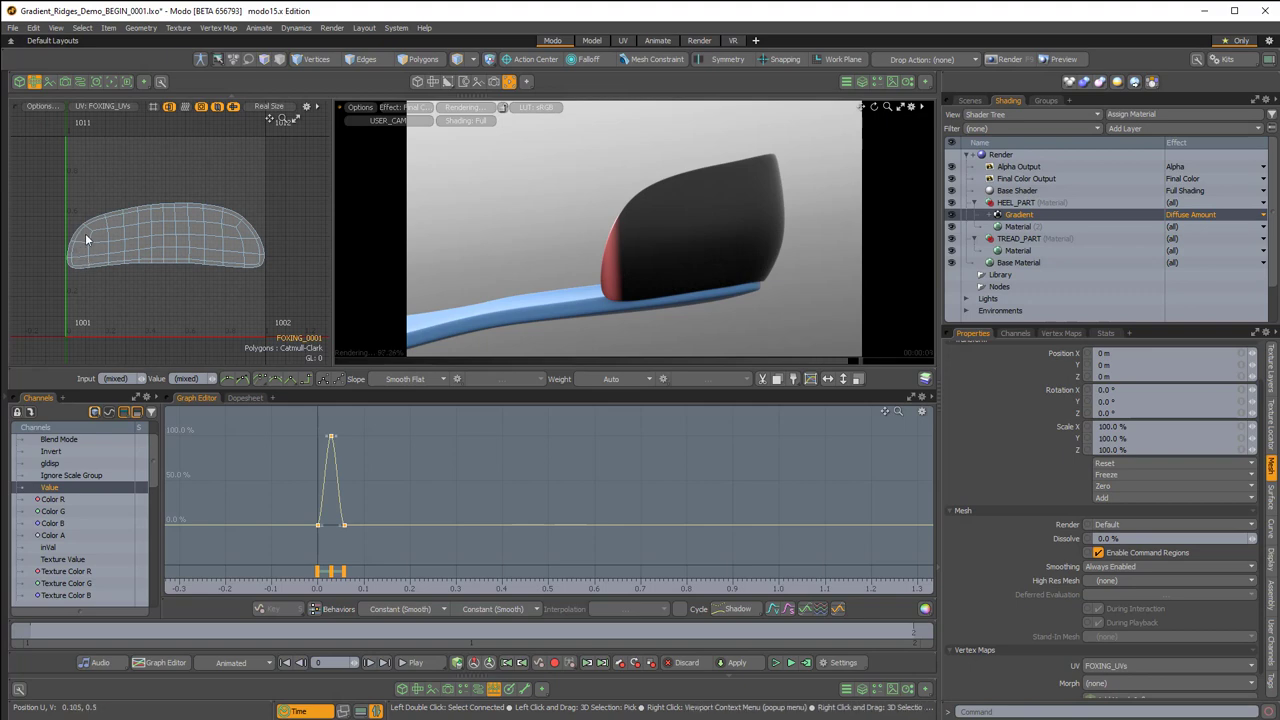
pyautogui.moveTo(426, 464); pyautogui.dragTo(865, 474, button='middle')
pyautogui.keyDown('alt'); pyautogui.moveTo(745, 220); pyautogui.dragTo(678, 240); pyautogui.keyUp('alt')
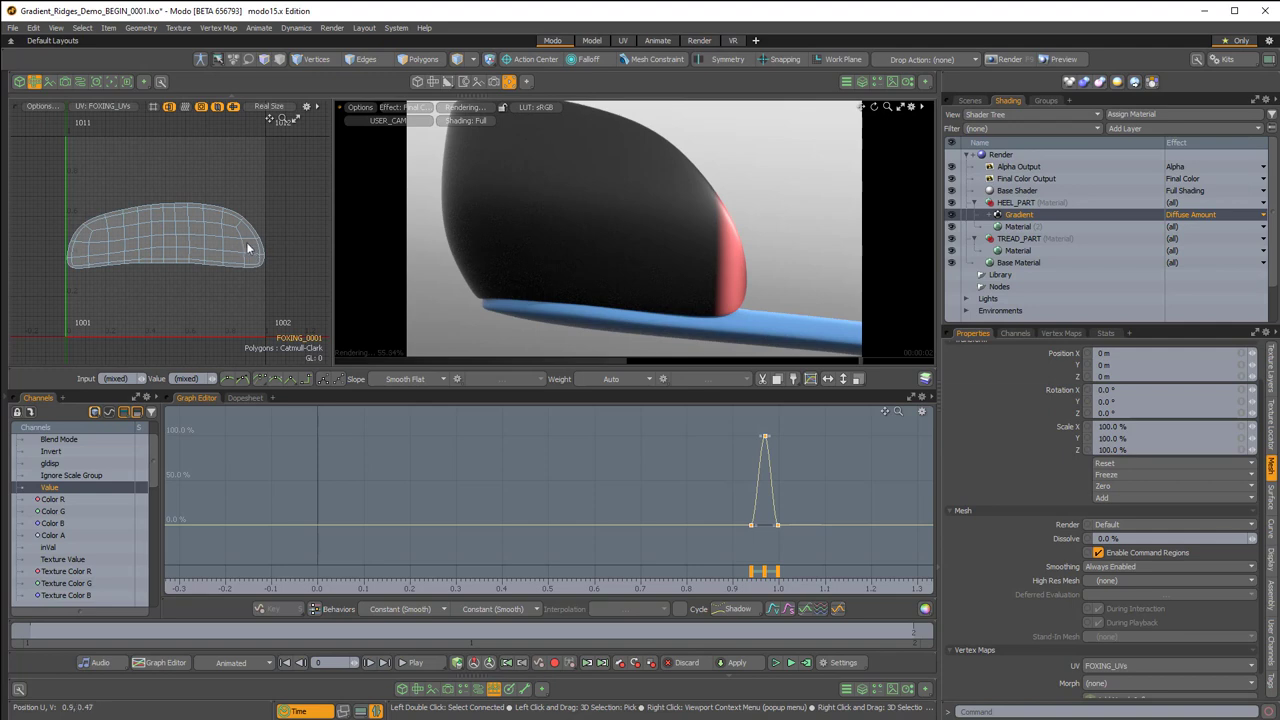
# - Centre the peak's three keys at input 0.5, placing the stripe on the back of the heel
pyautogui.moveTo(616, 454); pyautogui.dragTo(428, 454, button='middle')
pyautogui.keyDown('alt'); pyautogui.moveTo(671, 246); pyautogui.dragTo(556, 243); pyautogui.keyUp('alt')
pyautogui.moveTo(817, 257)
pyautogui.keyDown('alt'); pyautogui.mouseDown()
pyautogui.moveTo(711, 229)
pyautogui.moveTo(632, 294)
pyautogui.moveTo(648, 245)
pyautogui.moveTo(612, 300)
pyautogui.mouseUp(); pyautogui.keyUp('alt')
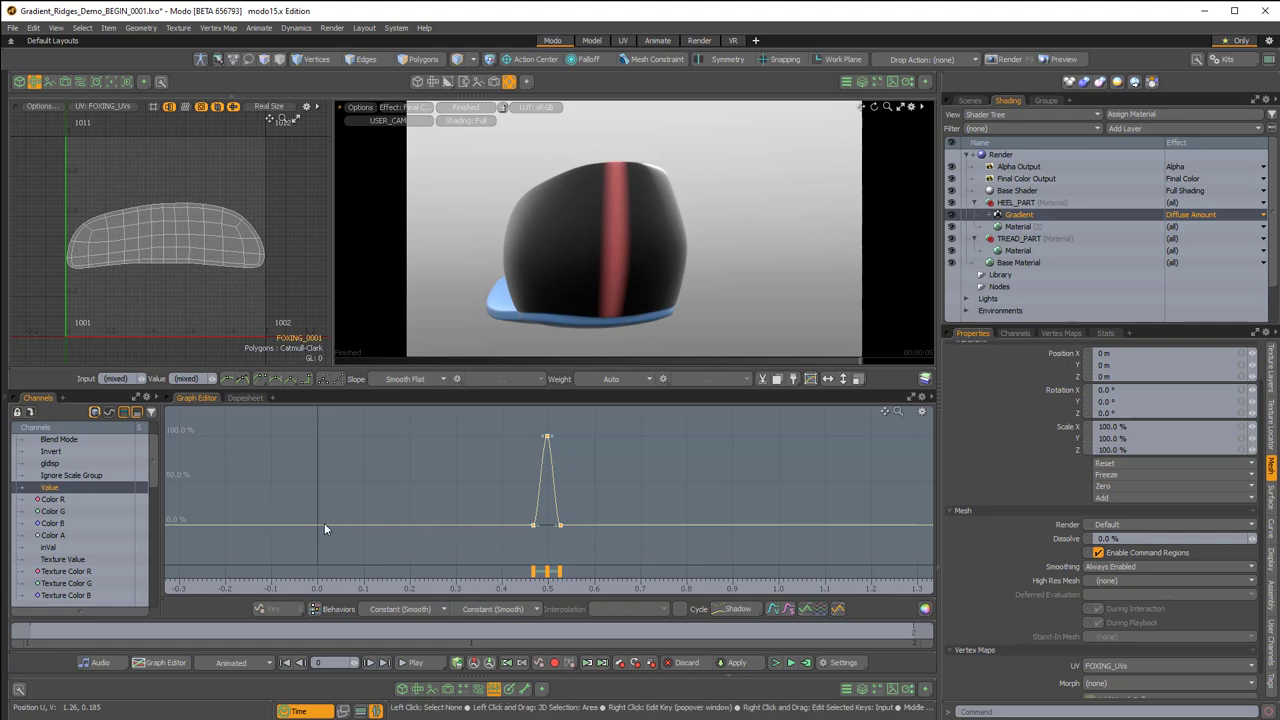
# - Select all three keys and set the curve's behavior before the first key to Offset Repeat (Smooth)
pyautogui.moveTo(506, 535); pyautogui.dragTo(613, 394)
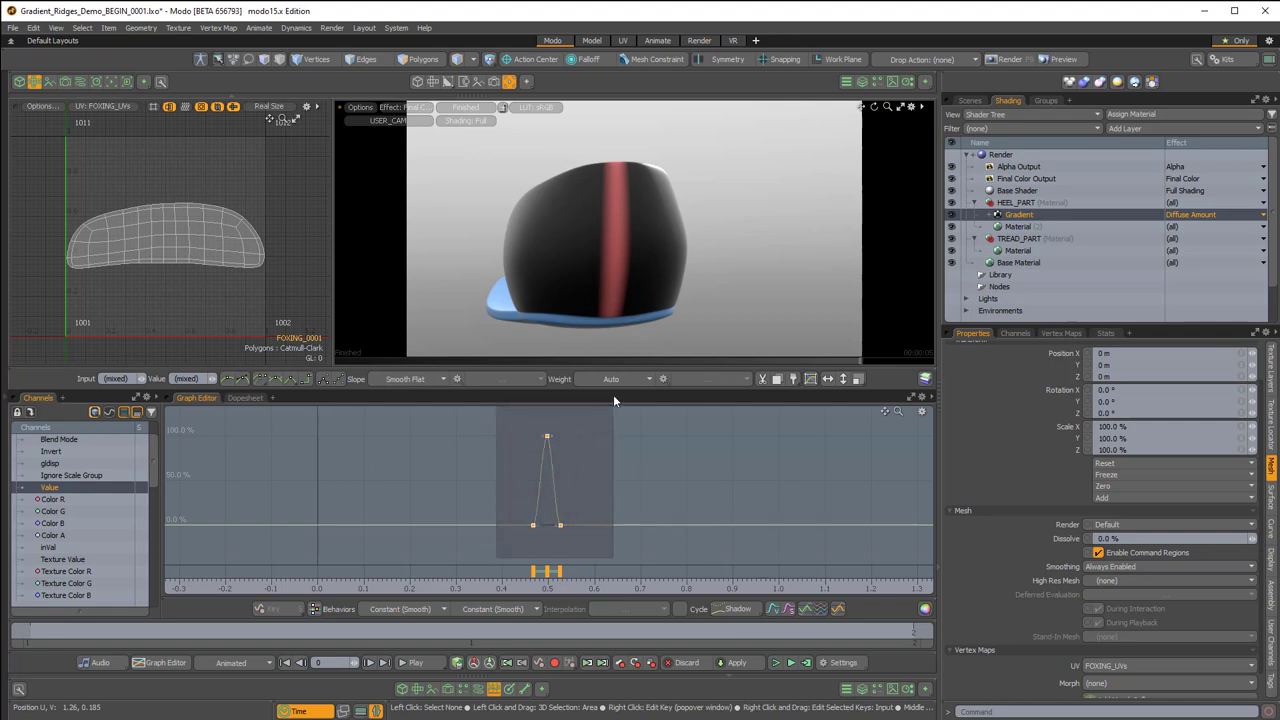
pyautogui.moveTo(515, 554); pyautogui.dragTo(596, 392)
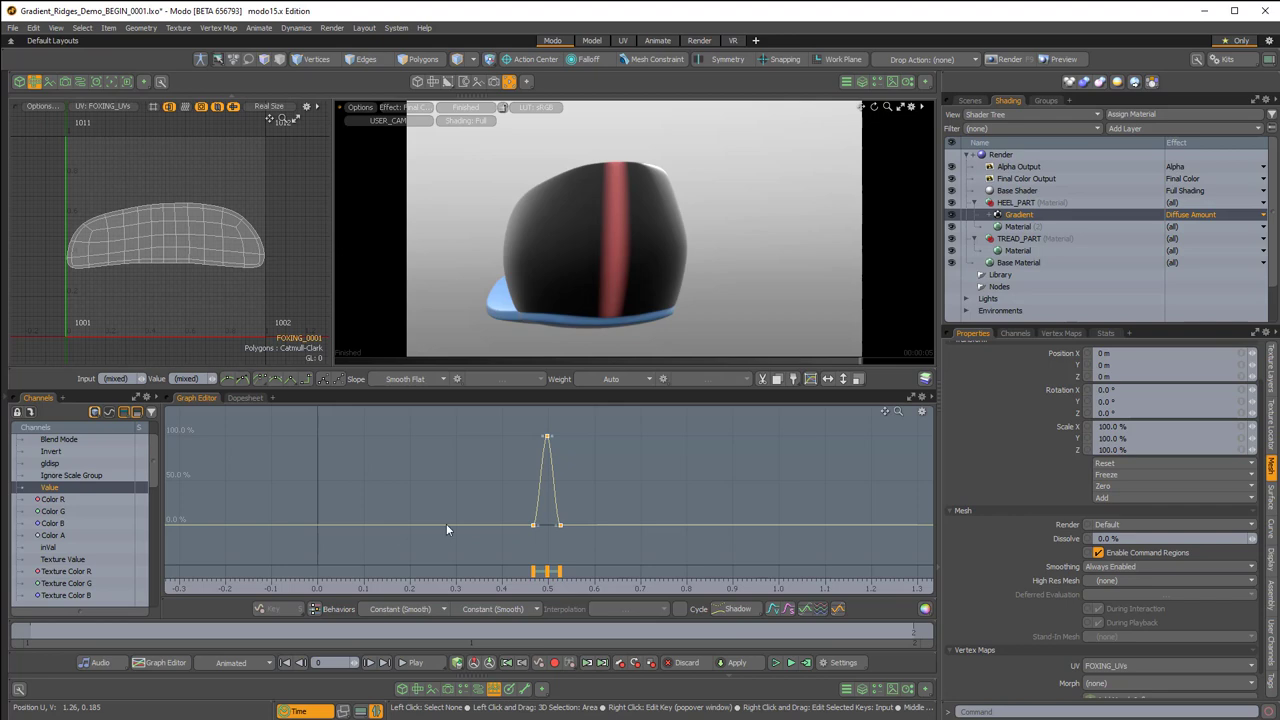
pyautogui.click(401, 610)
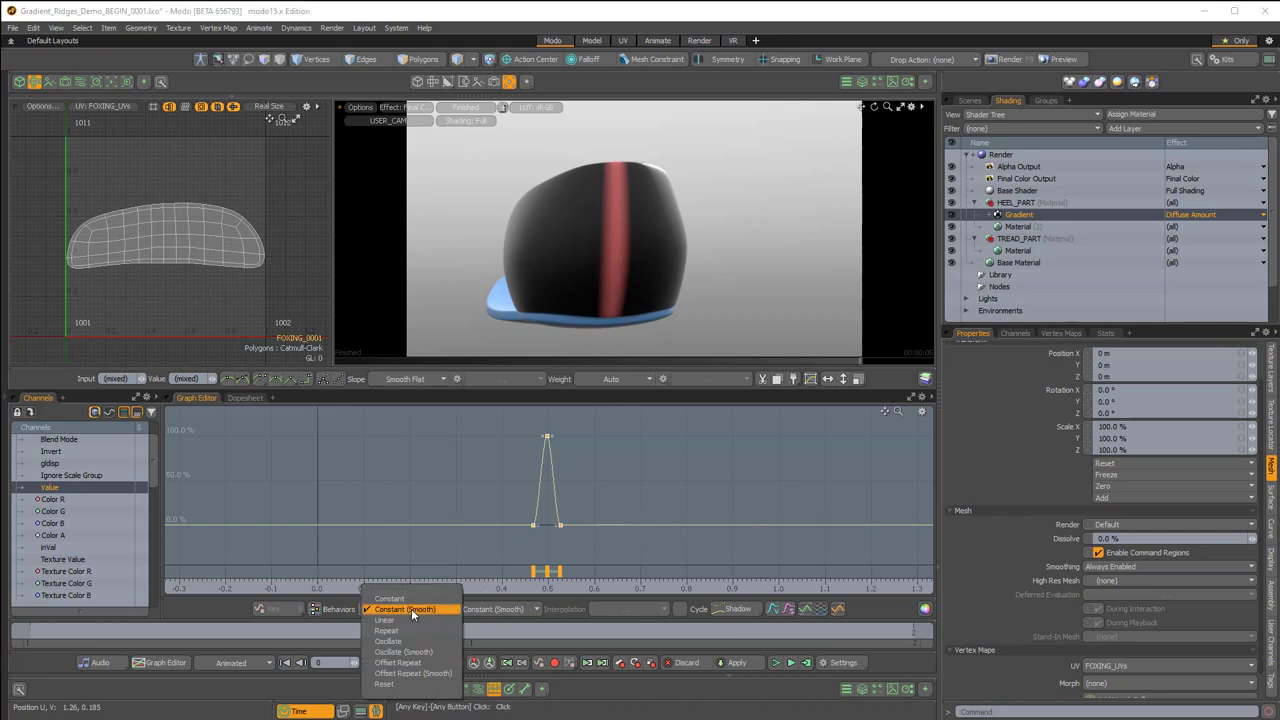
pyautogui.click(405, 674)
pyautogui.keyDown('alt'); pyautogui.moveTo(600, 300); pyautogui.dragTo(613, 327); pyautogui.keyUp('alt')
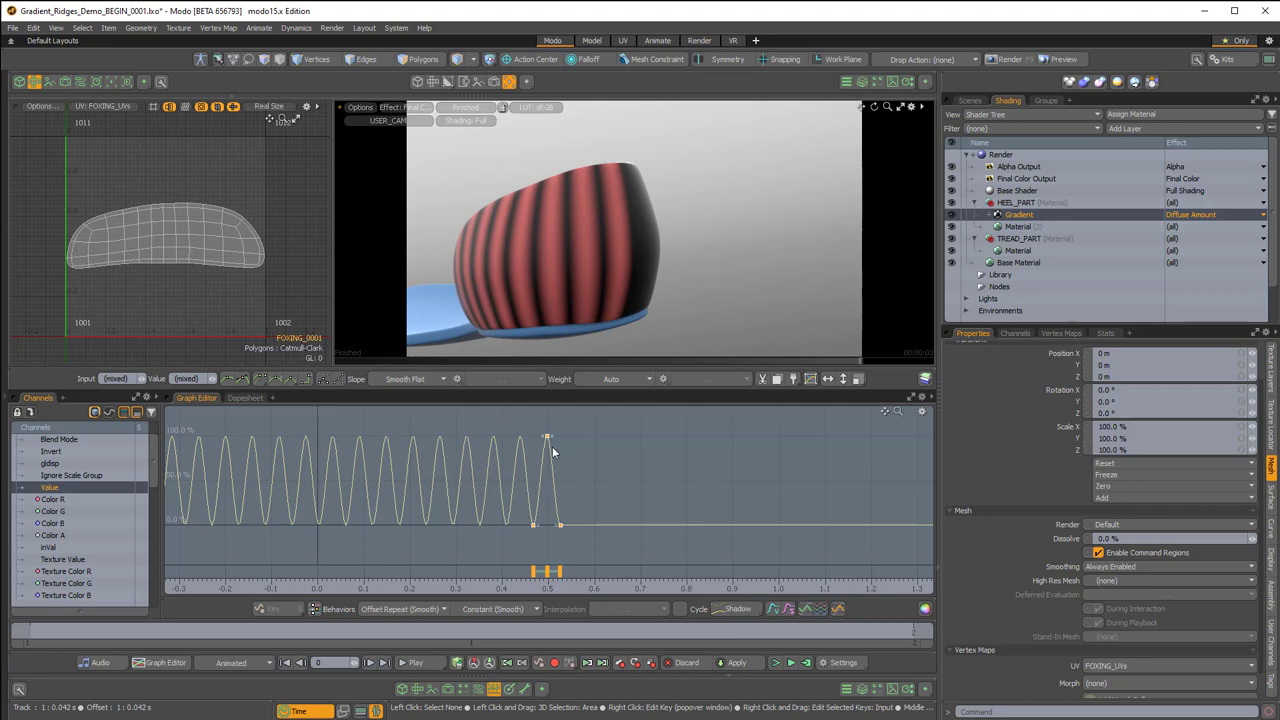
# - With all three keys selected, set the curve's behavior after the last key to Offset Repeat (Smooth)
pyautogui.moveTo(582, 536); pyautogui.dragTo(588, 545)
pyautogui.moveTo(507, 417); pyautogui.dragTo(590, 564)
pyautogui.keyDown('alt'); pyautogui.moveTo(700, 289); pyautogui.dragTo(497, 277); pyautogui.keyUp('alt')
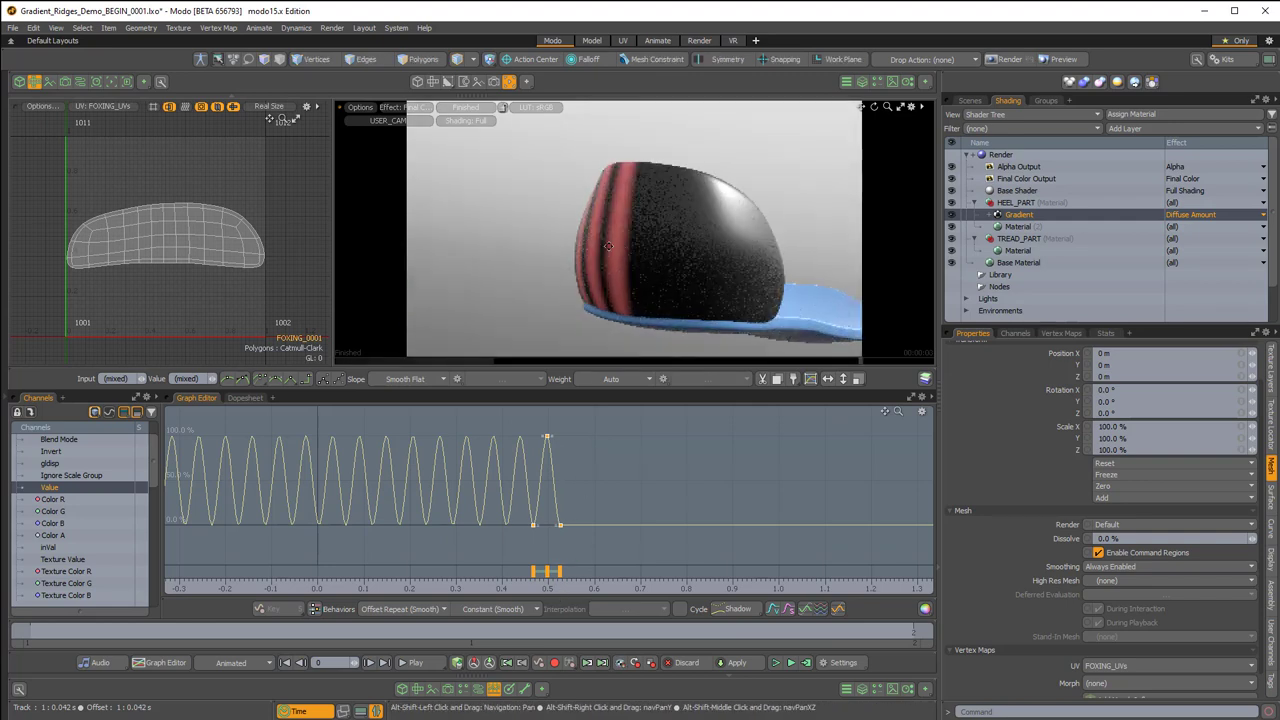
pyautogui.keyDown('alt'); pyautogui.moveTo(608, 245); pyautogui.dragTo(640, 246); pyautogui.keyUp('alt')
pyautogui.click(493, 609)
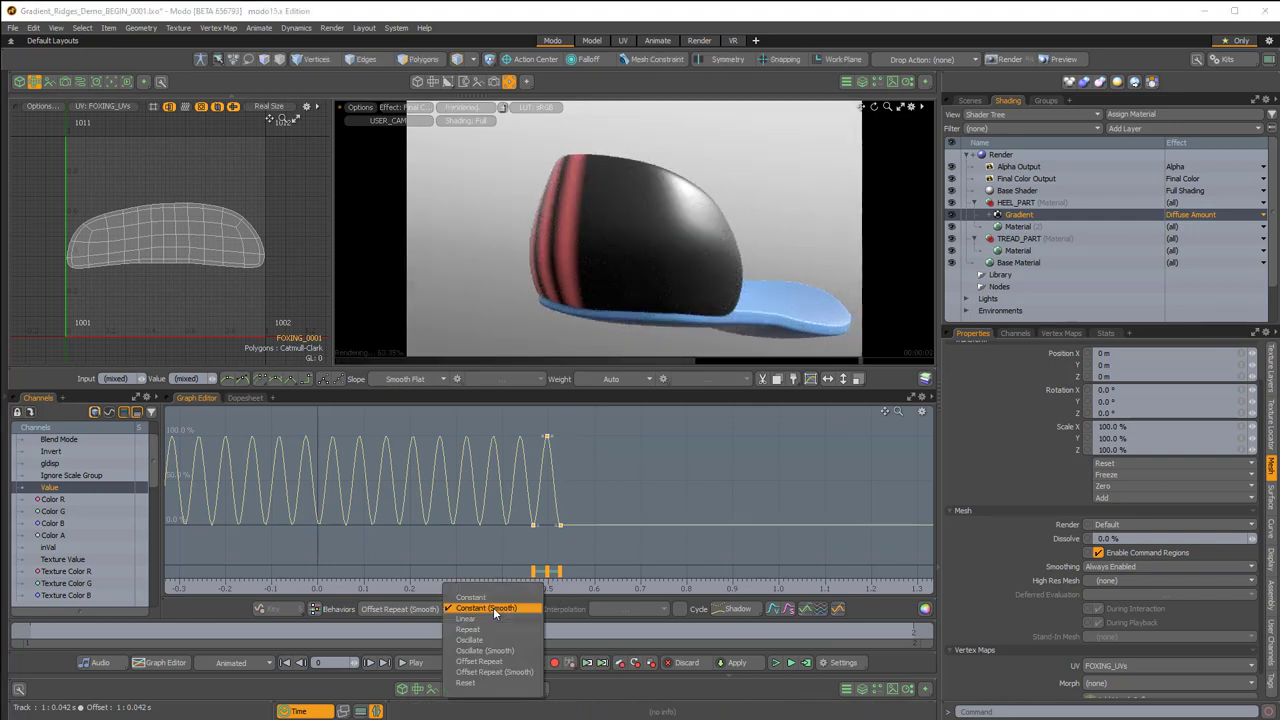
pyautogui.click(494, 672)
pyautogui.keyDown('alt'); pyautogui.moveTo(621, 444); pyautogui.dragTo(598, 443); pyautogui.keyUp('alt')
pyautogui.keyDown('alt'); pyautogui.moveTo(686, 163); pyautogui.dragTo(544, 181); pyautogui.keyUp('alt')
pyautogui.scroll(6, 521, 411)
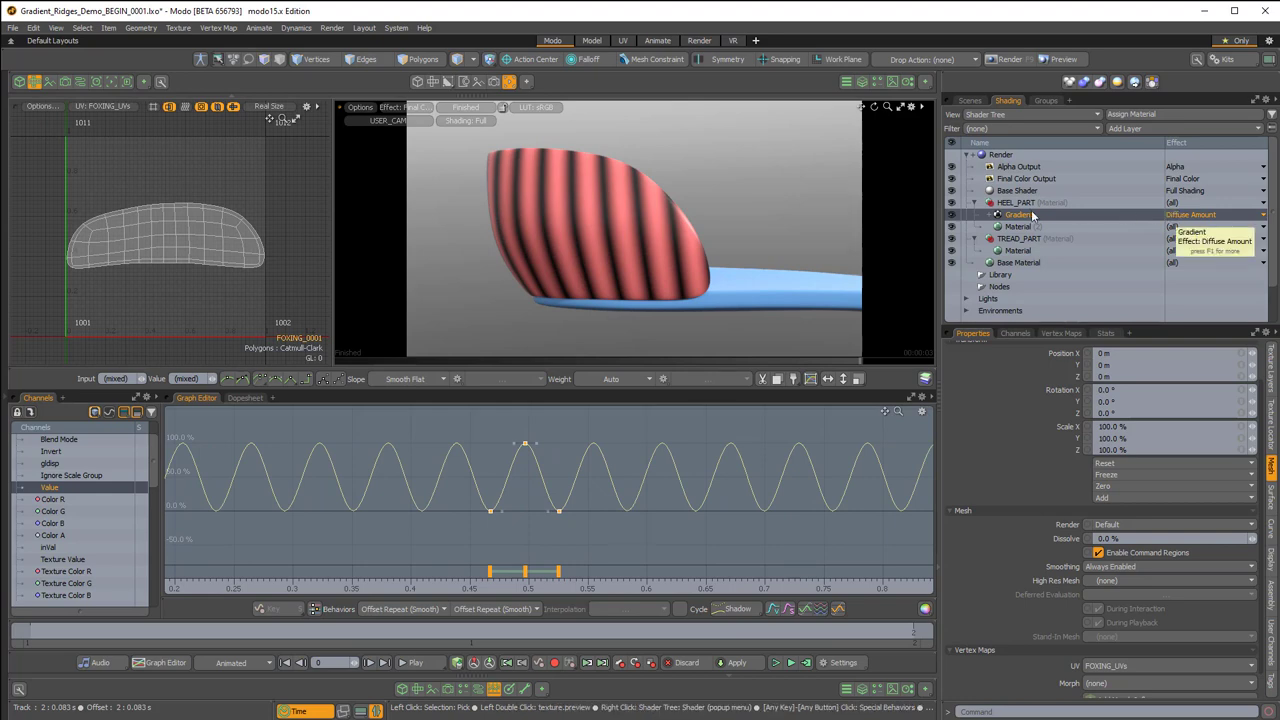
# - Switch the heel gradient's effect from Diffuse Amount to Displacement and inspect the ridges from around the heel
pyautogui.keyDown('ctrl'); pyautogui.keyDown('alt'); pyautogui.moveTo(820, 206); pyautogui.dragTo(508, 205); pyautogui.keyUp('alt'); pyautogui.keyUp('ctrl')
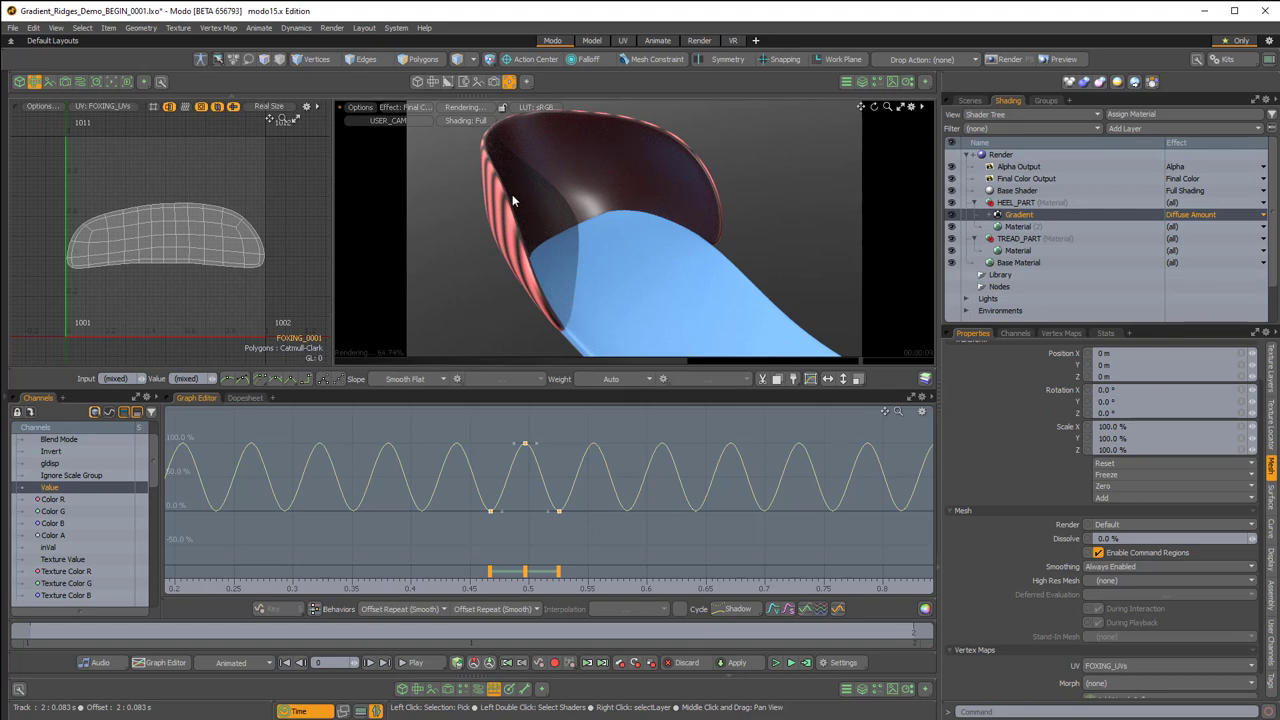
pyautogui.keyDown('alt'); pyautogui.moveTo(552, 168); pyautogui.dragTo(523, 213); pyautogui.keyUp('alt')
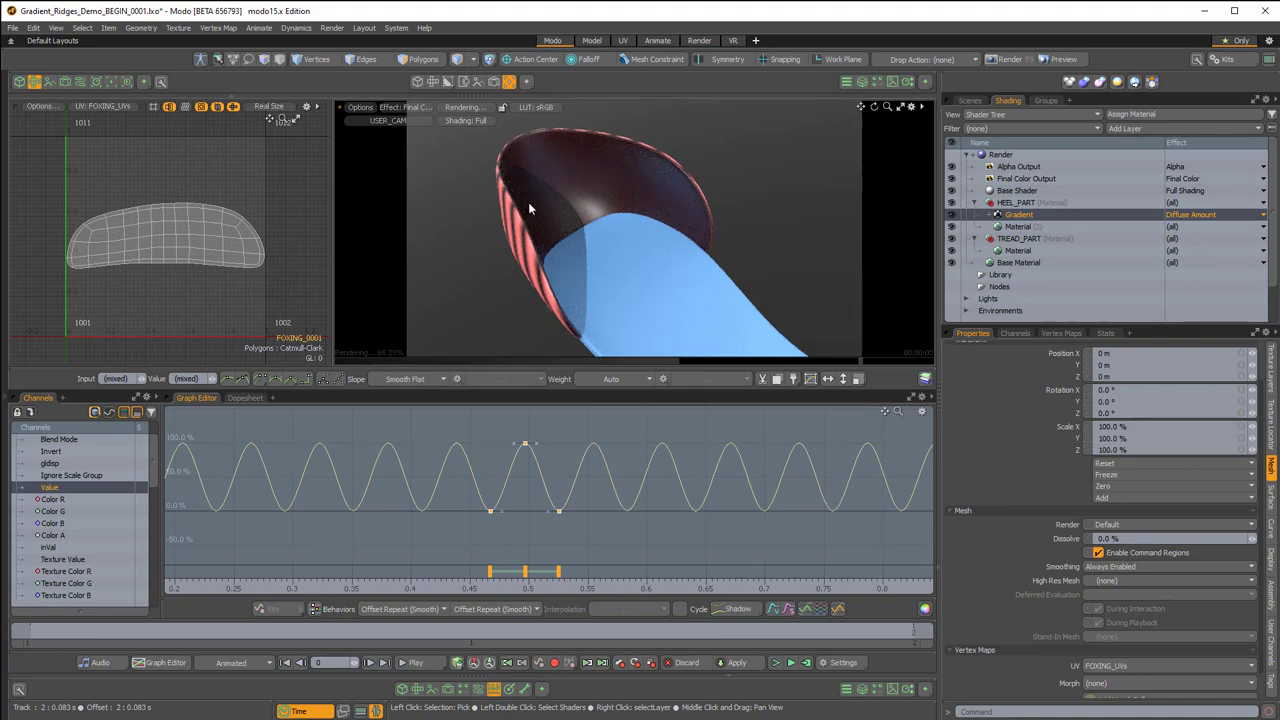
pyautogui.click(1188, 220)
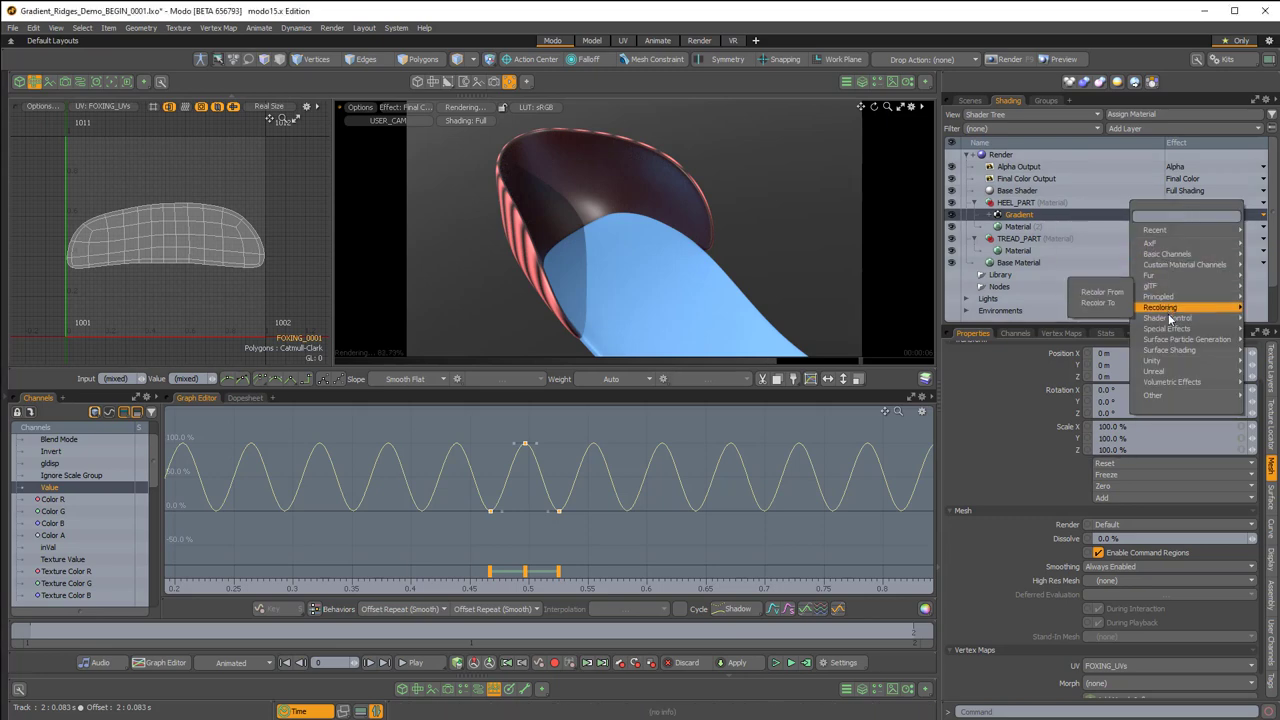
pyautogui.moveTo(1168, 352)
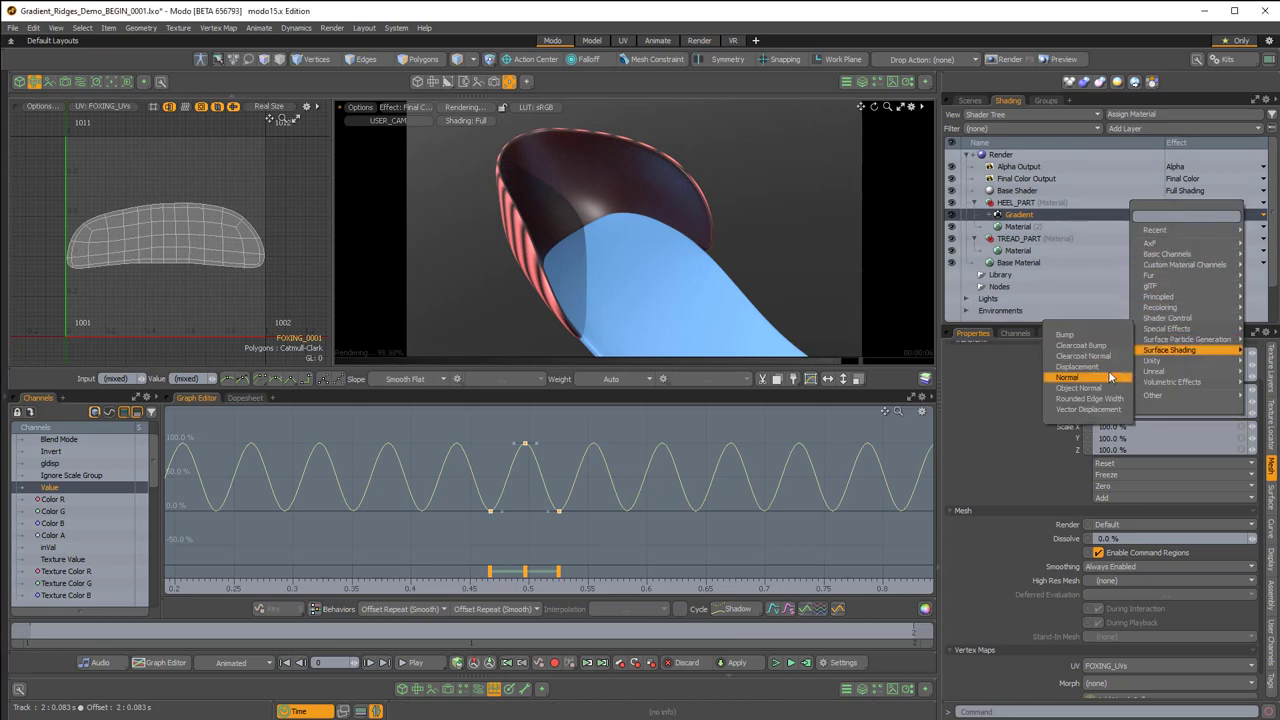
pyautogui.click(1104, 367)
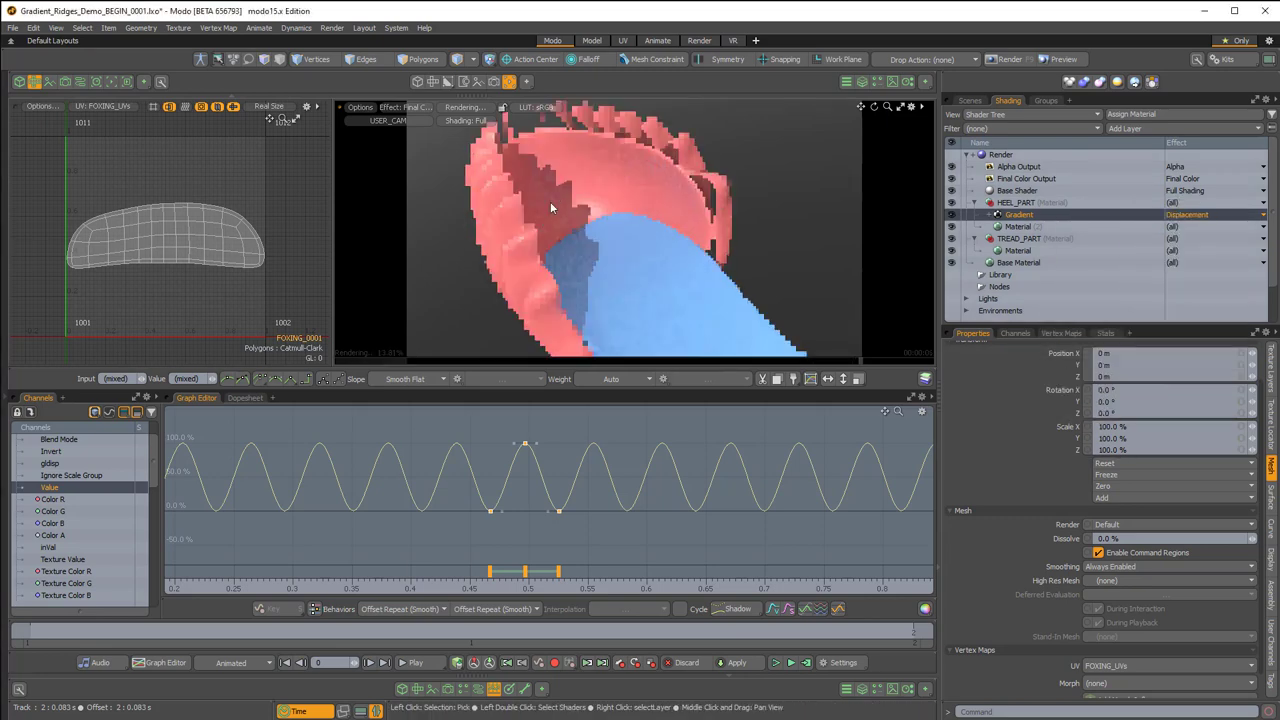
pyautogui.keyDown('alt'); pyautogui.moveTo(584, 167); pyautogui.dragTo(692, 210); pyautogui.keyUp('alt')
pyautogui.keyDown('alt'); pyautogui.moveTo(575, 256); pyautogui.dragTo(507, 174); pyautogui.keyUp('alt')
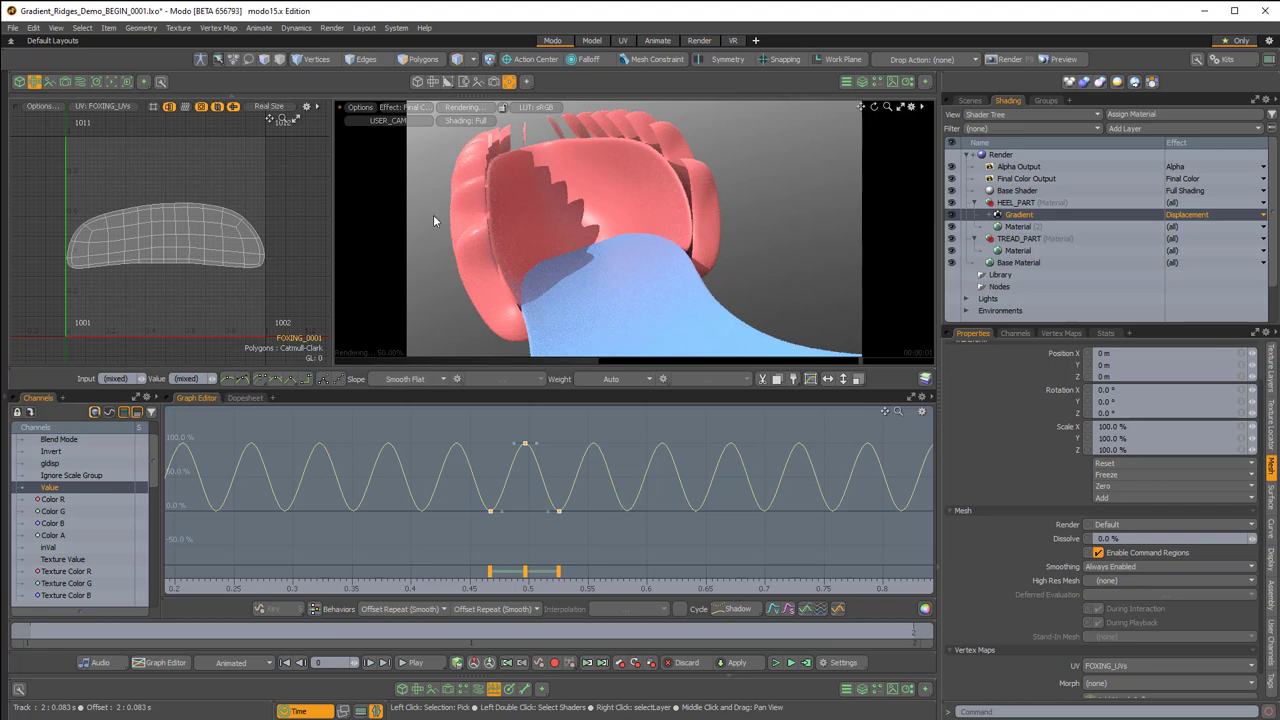
pyautogui.keyDown('alt'); pyautogui.moveTo(474, 206); pyautogui.dragTo(610, 200); pyautogui.keyUp('alt')
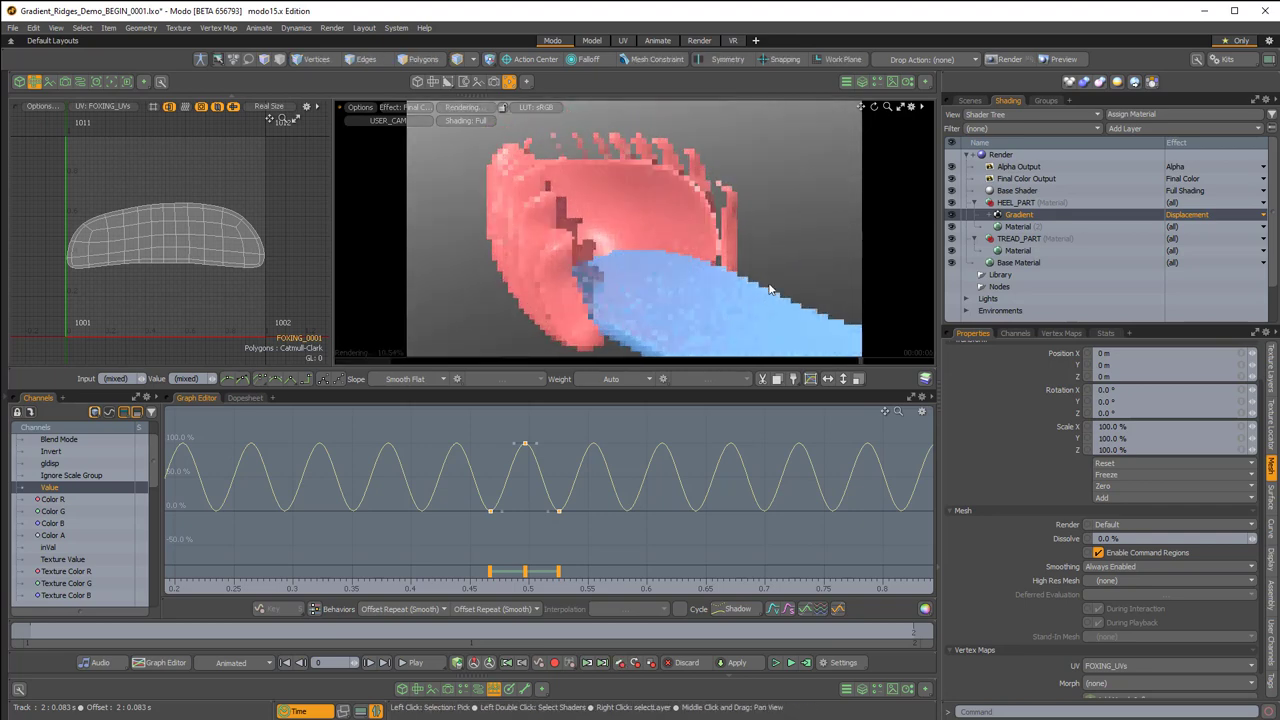
# - Lower the value of the gradient's peak key to 31%, and raise it to 39% after checking the displaced ridges
pyautogui.click(524, 444)
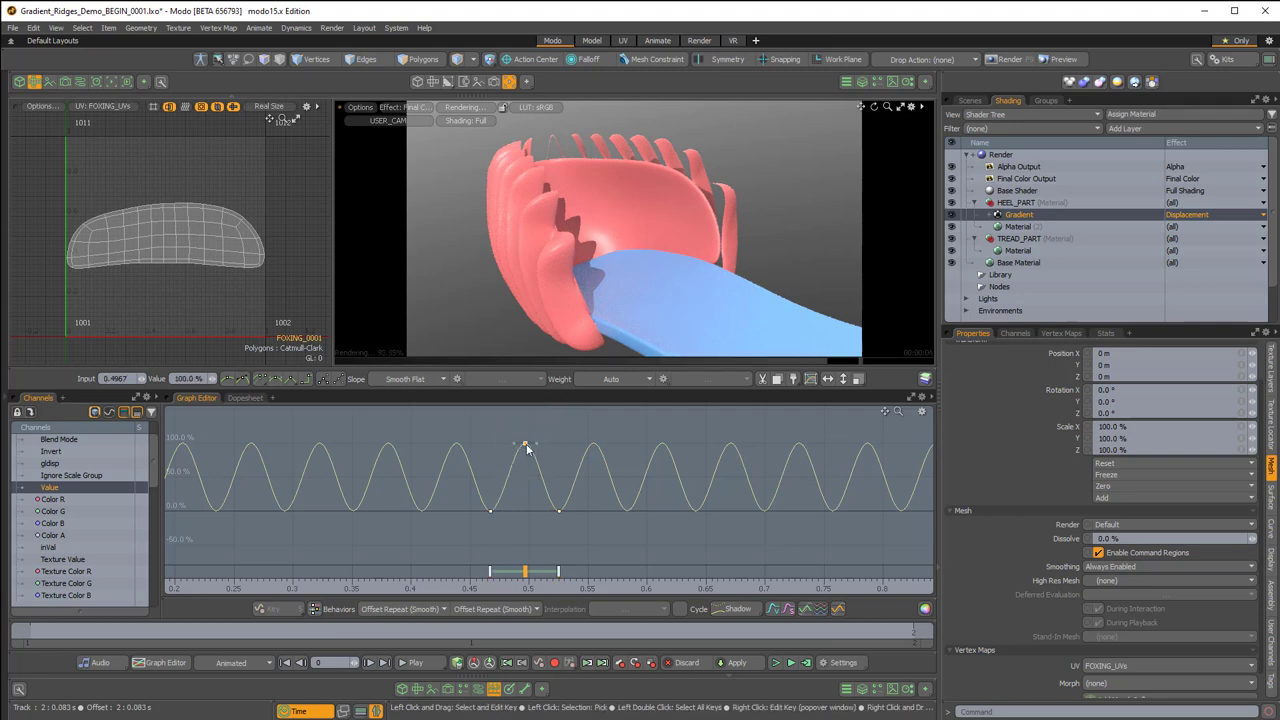
pyautogui.moveTo(545, 434); pyautogui.dragTo(547, 482, button='middle')
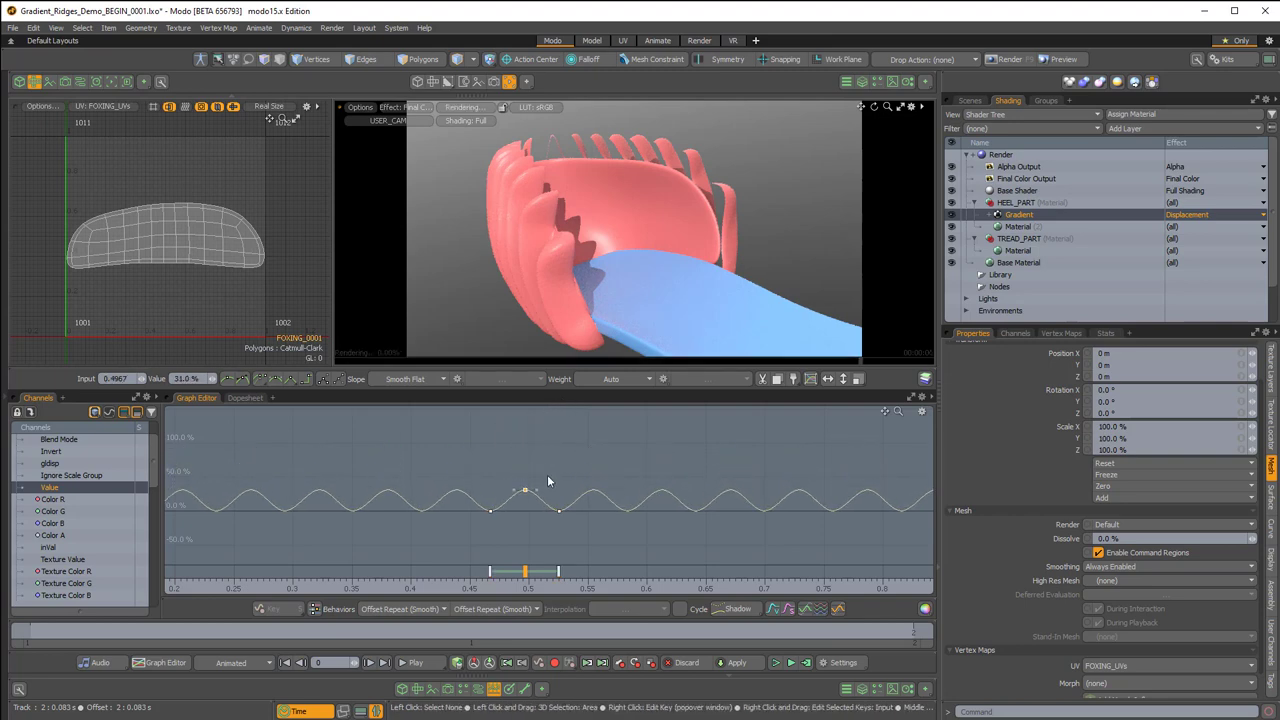
pyautogui.keyDown('alt'); pyautogui.moveTo(628, 245); pyautogui.dragTo(690, 238); pyautogui.keyUp('alt')
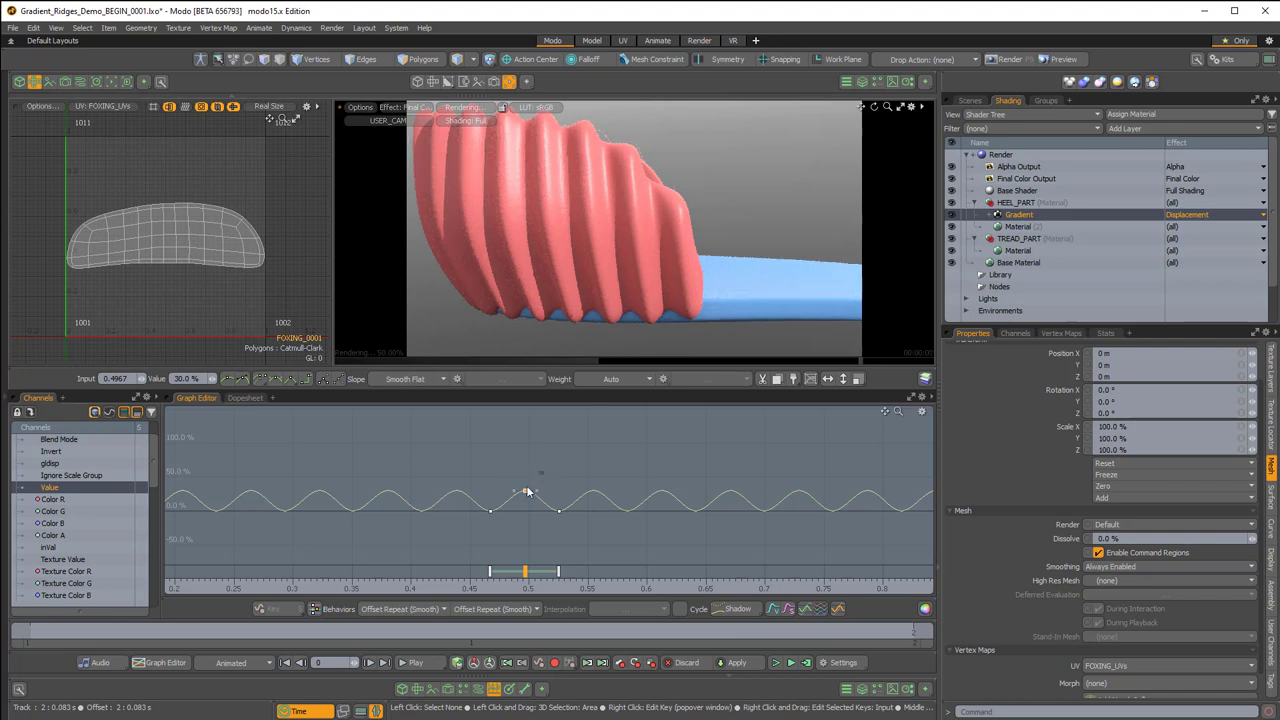
pyautogui.moveTo(538, 471); pyautogui.dragTo(538, 465, button='middle')
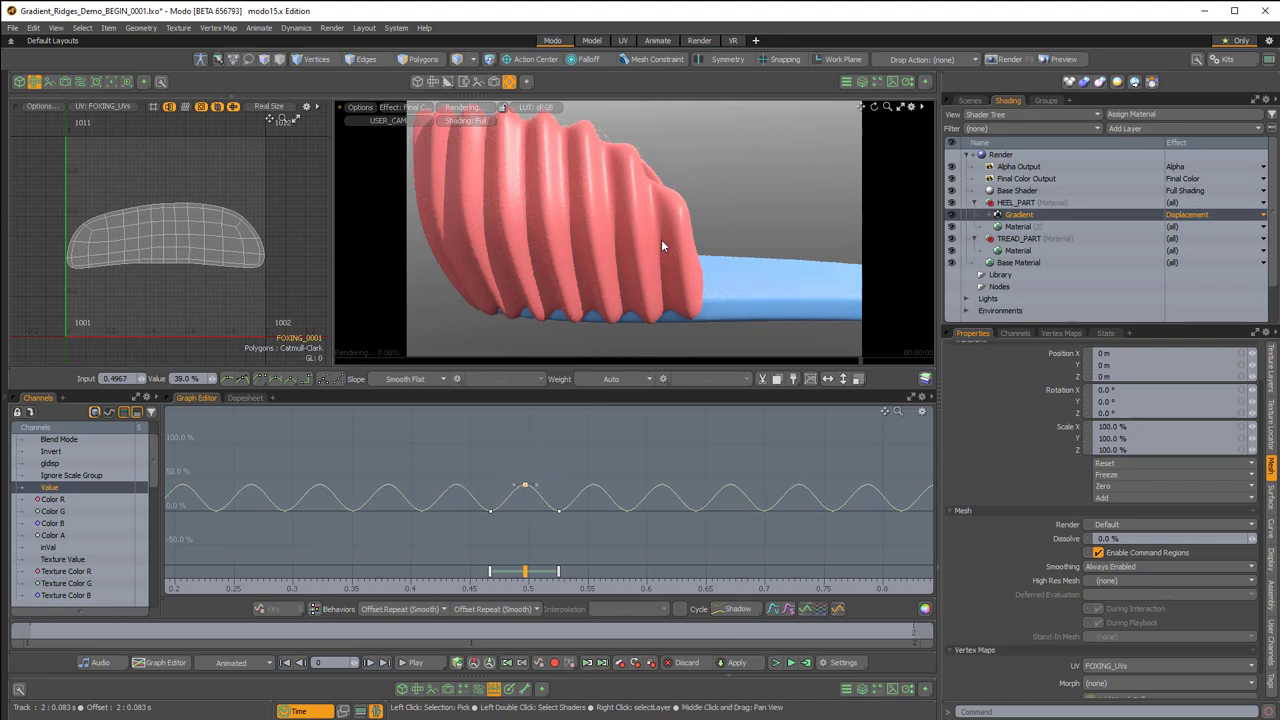
pyautogui.keyDown('alt'); pyautogui.moveTo(640, 208); pyautogui.dragTo(722, 190); pyautogui.keyUp('alt')
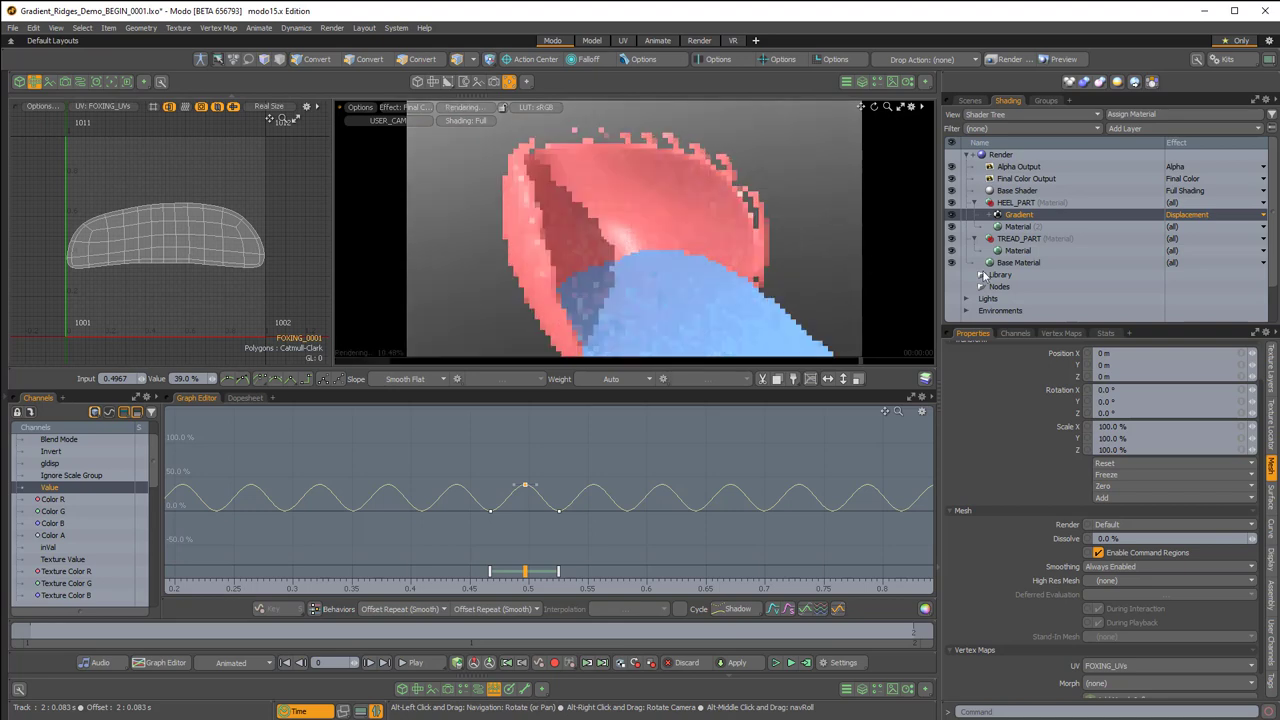
# - Select the FOXING_SURFACE_WEIGHT weight map and add a Vertex Map Texture layer above the heel's gradient
pyautogui.click(1058, 332)
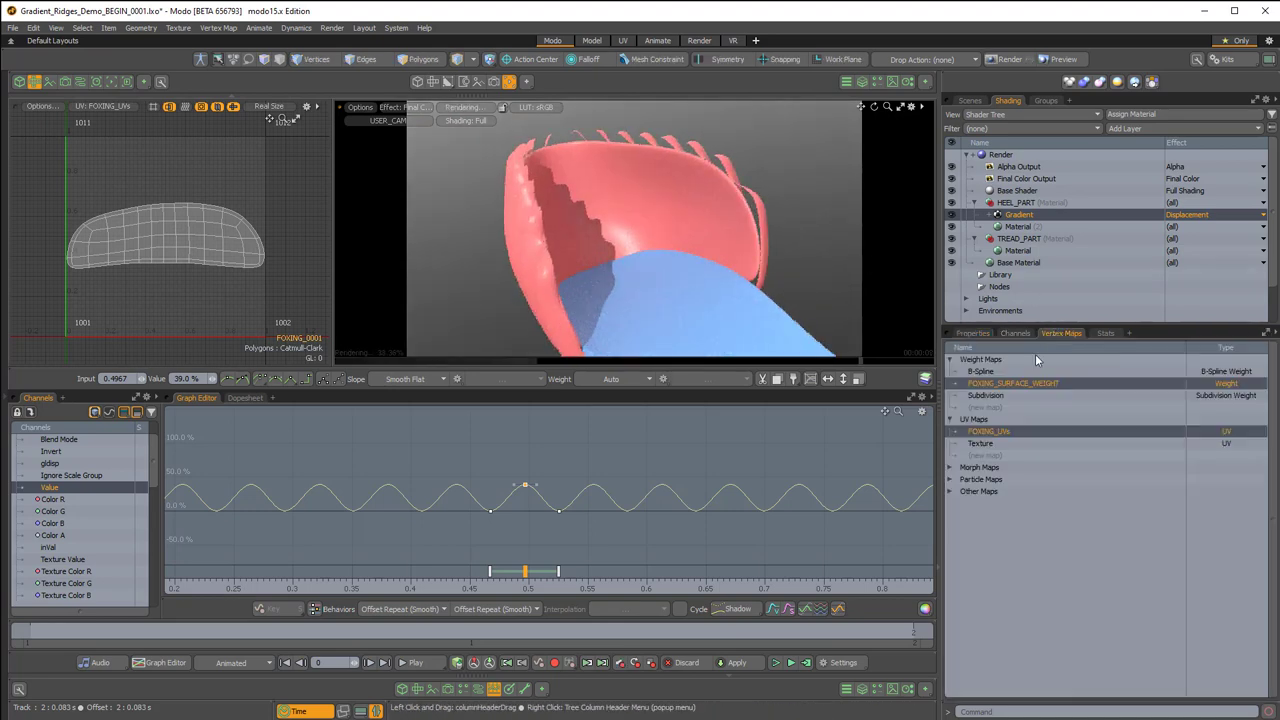
pyautogui.click(996, 387)
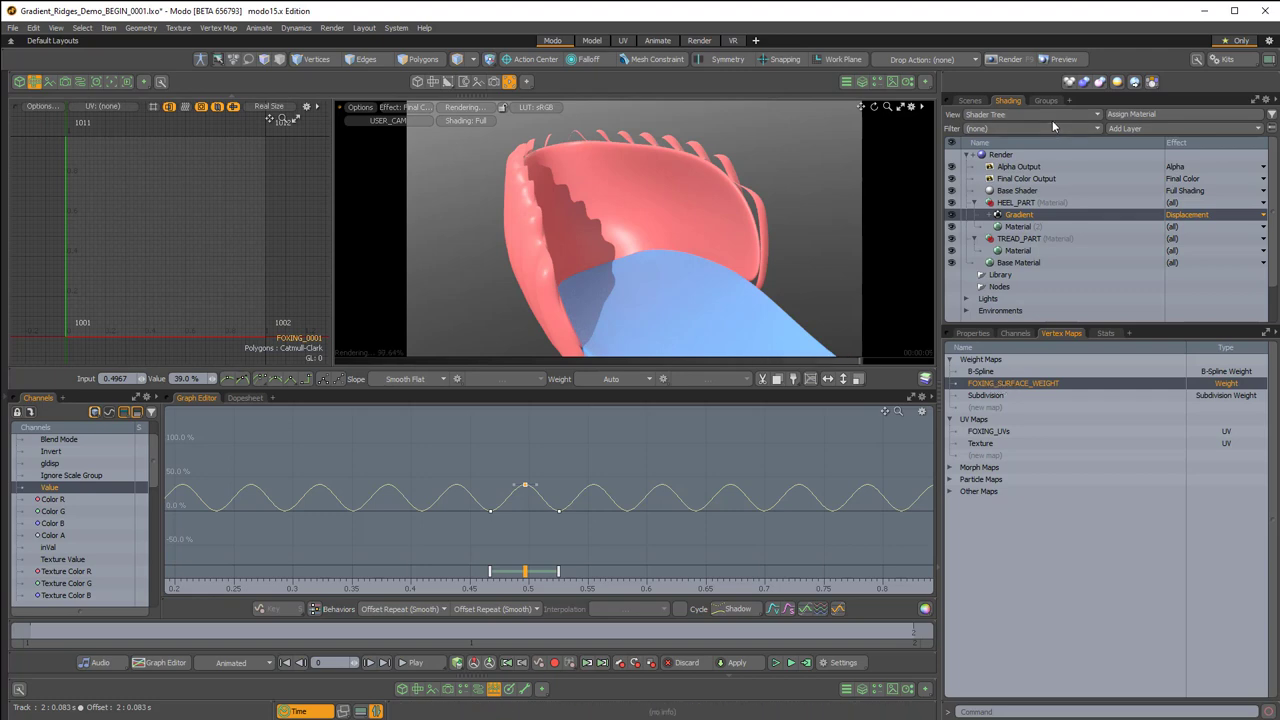
pyautogui.click(1131, 127)
pyautogui.moveTo(1110, 209)
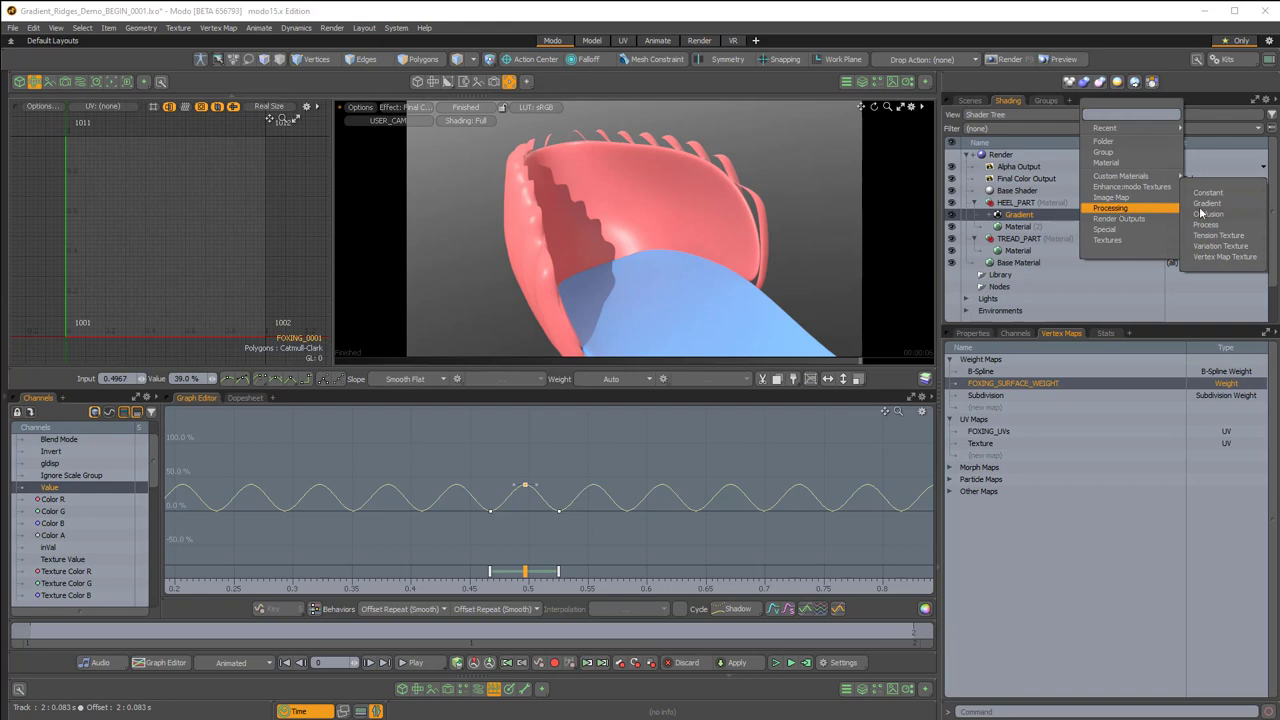
pyautogui.click(1214, 255)
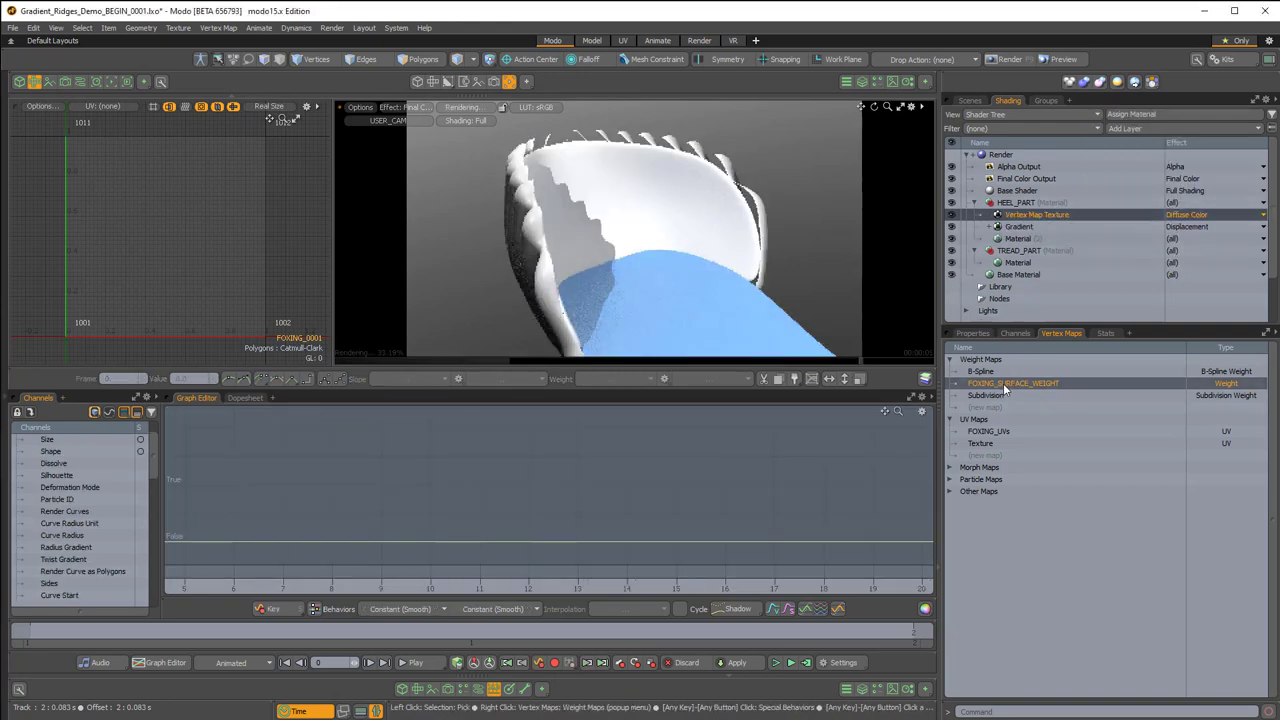
# - Invert the vertex map texture and make it the layer mask of the heel's displacement gradient
pyautogui.click(972, 333)
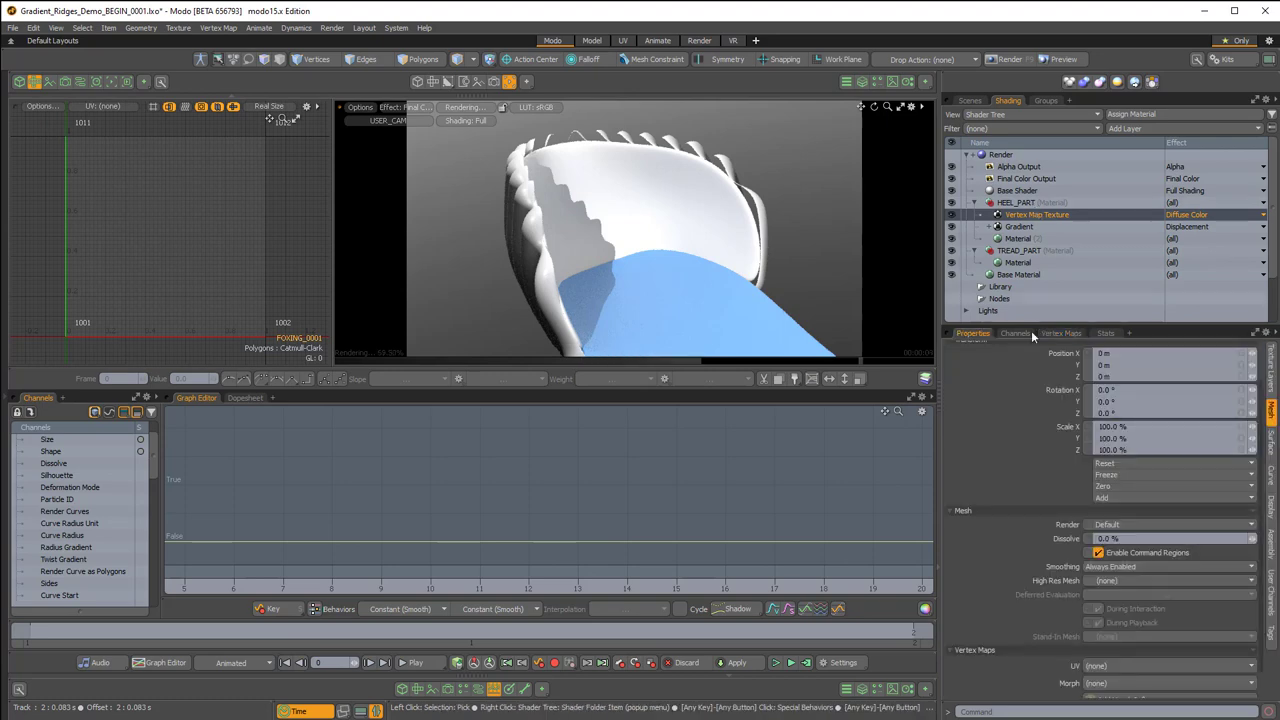
pyautogui.click(1271, 368)
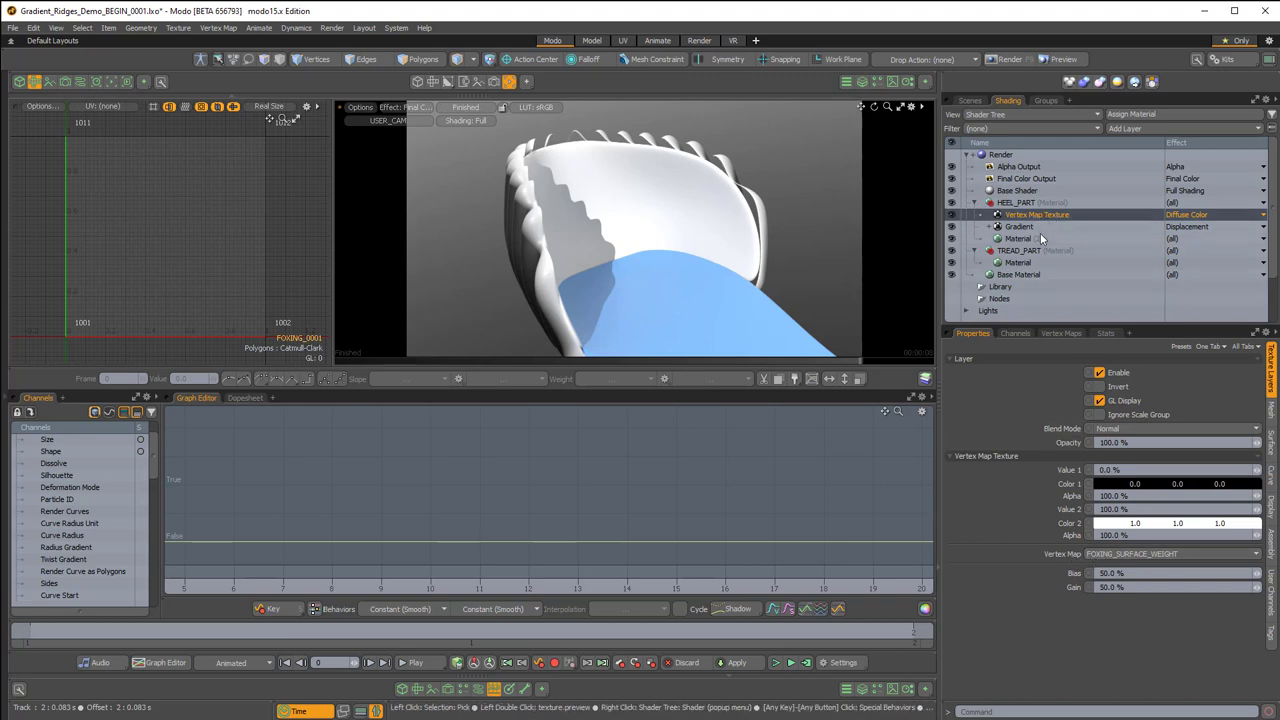
pyautogui.click(1099, 386)
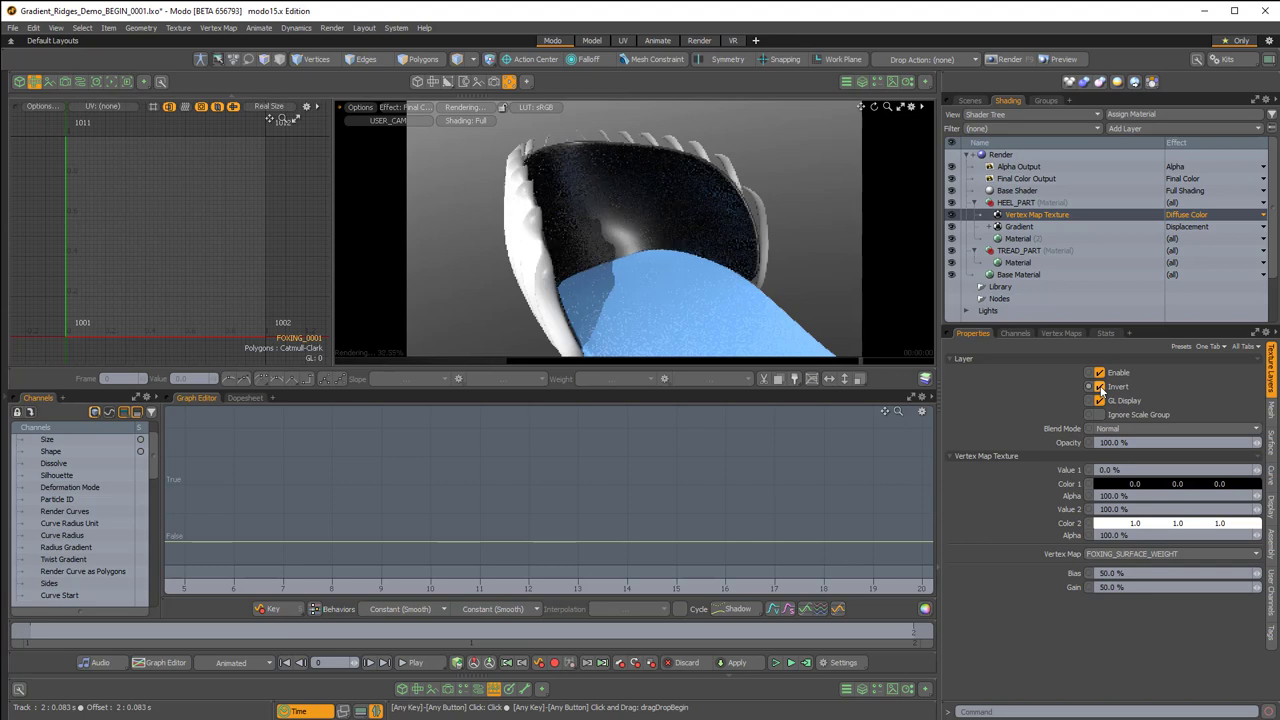
pyautogui.moveTo(1020, 216); pyautogui.dragTo(1033, 232)
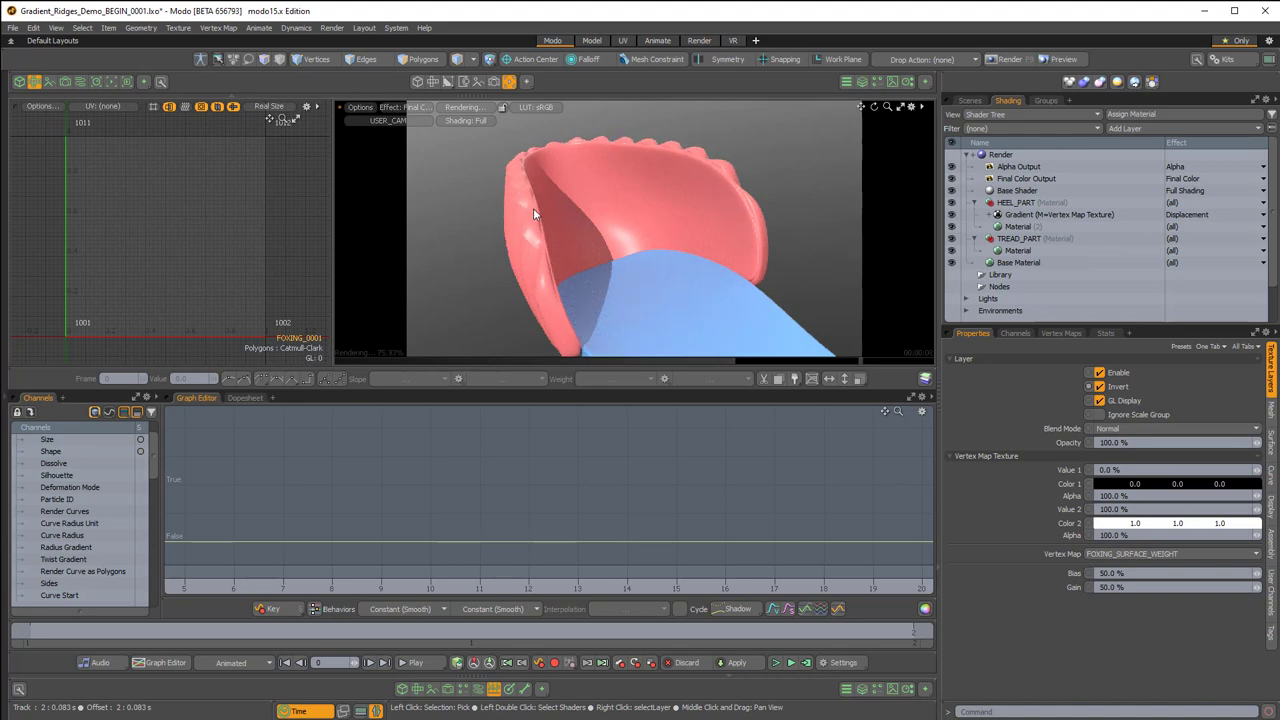
# - Try a bias of 95% on the vertex map texture mask, and settle on 90%
pyautogui.keyDown('alt'); pyautogui.moveTo(608, 155); pyautogui.dragTo(595, 255); pyautogui.keyUp('alt')
pyautogui.click(1112, 573)
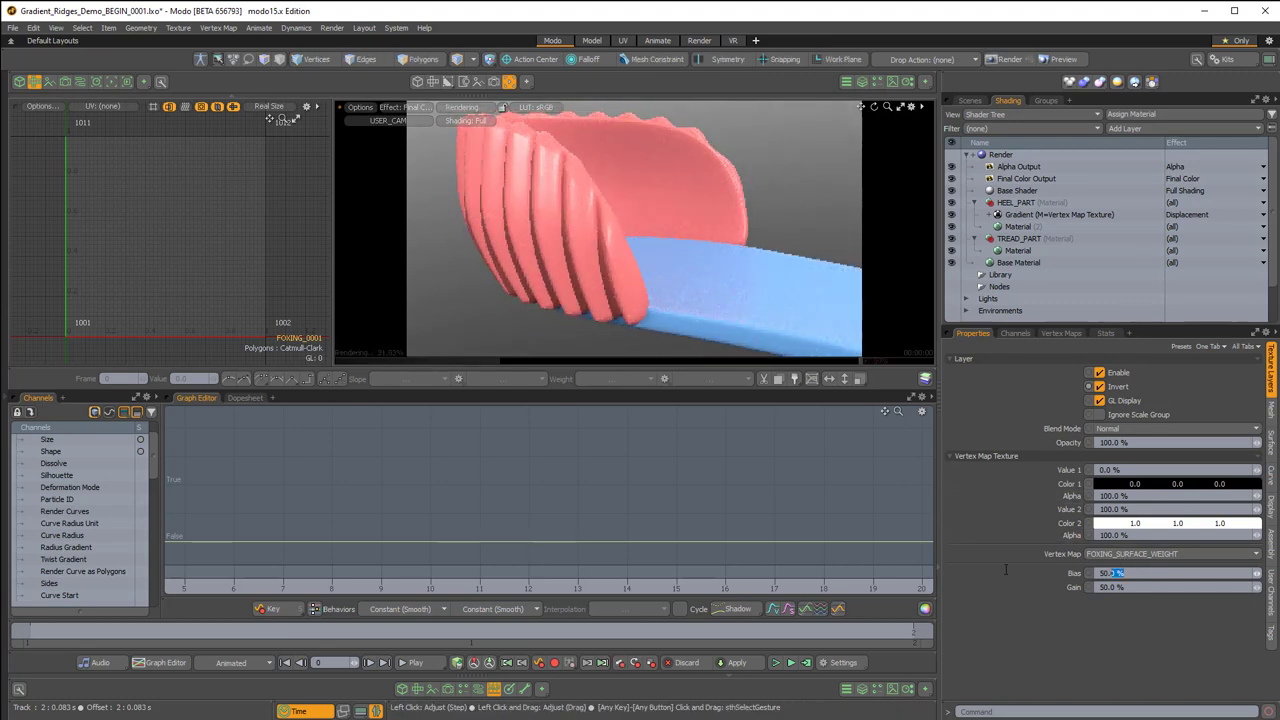
pyautogui.write('95')
pyautogui.press('Return')
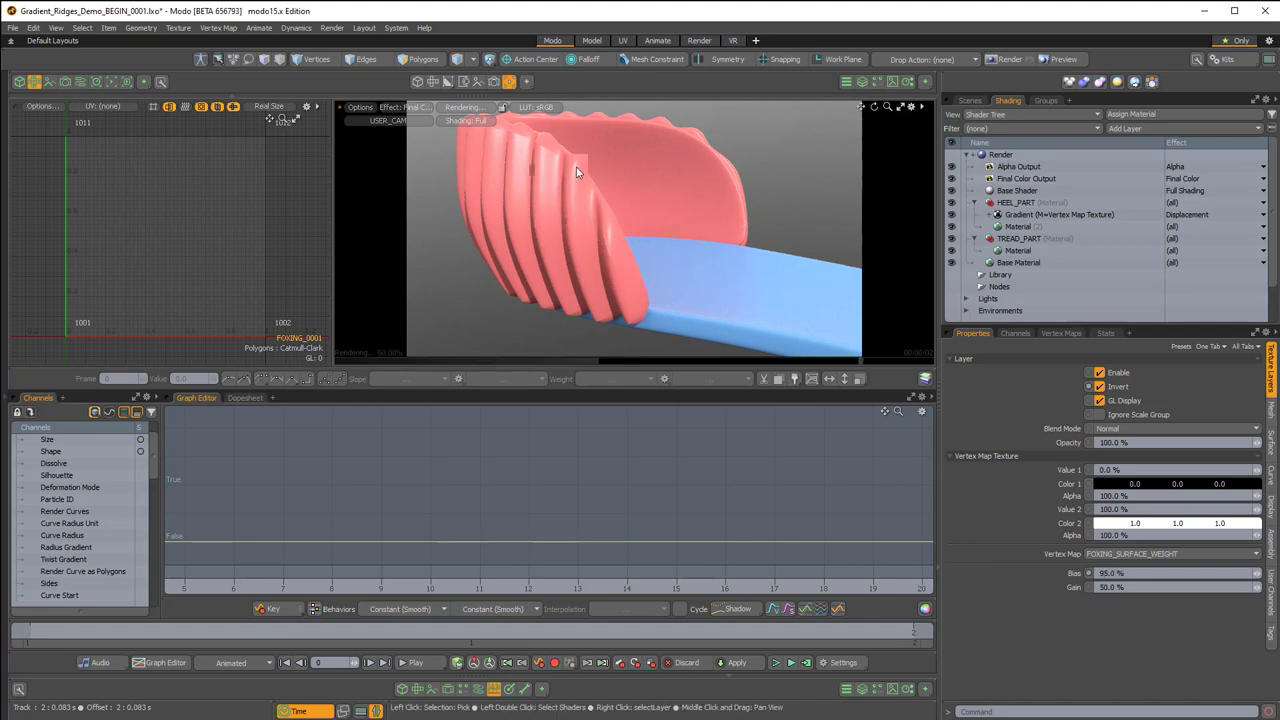
pyautogui.keyDown('alt'); pyautogui.moveTo(575, 170); pyautogui.dragTo(945, 463); pyautogui.keyUp('alt')
pyautogui.click(1113, 573)
pyautogui.write('90')
pyautogui.press('Return')
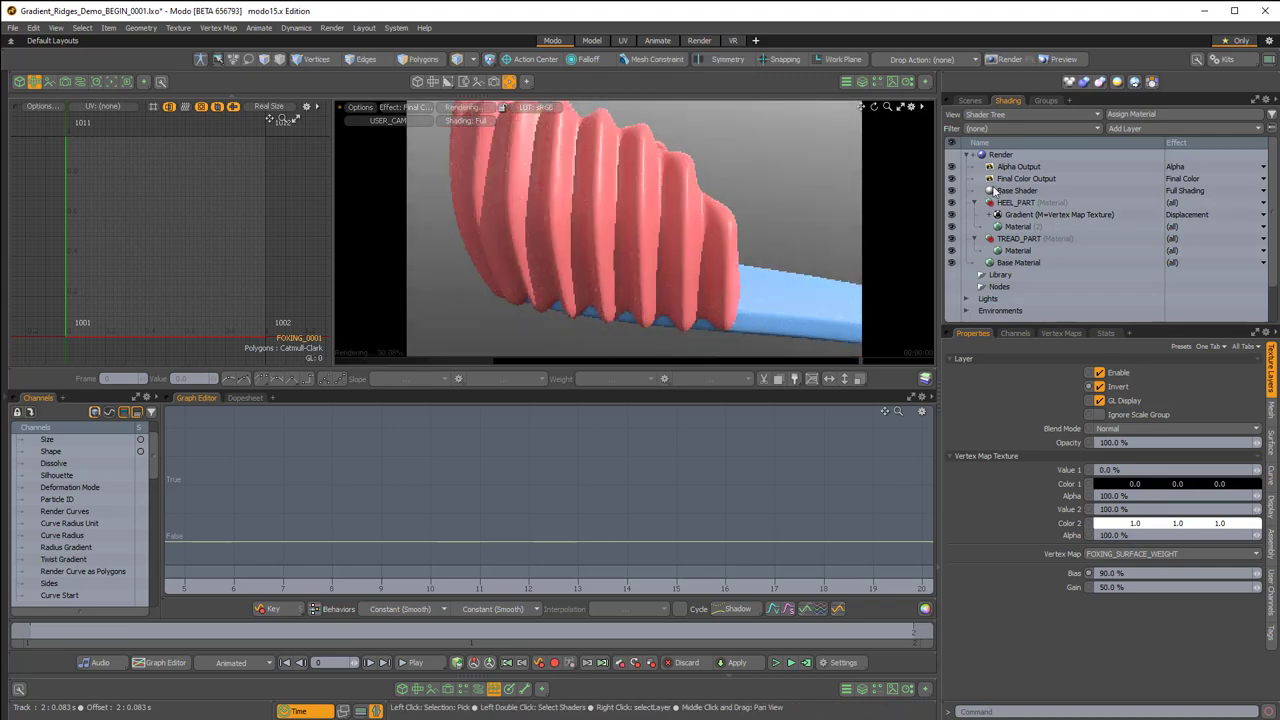
# - Select the masked heel gradient and display its Value channel curve in the graph editor
pyautogui.click(717, 227)
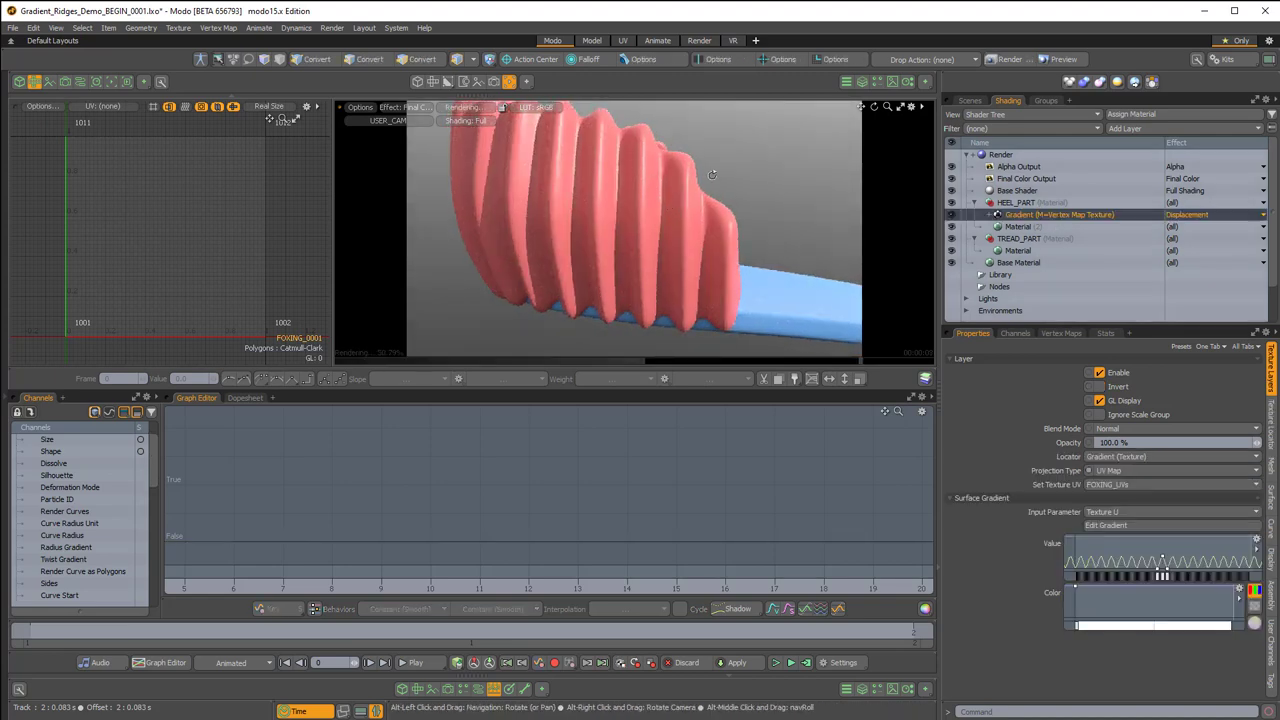
pyautogui.scroll(-4, 63, 498)
pyautogui.scroll(-2, 58, 510)
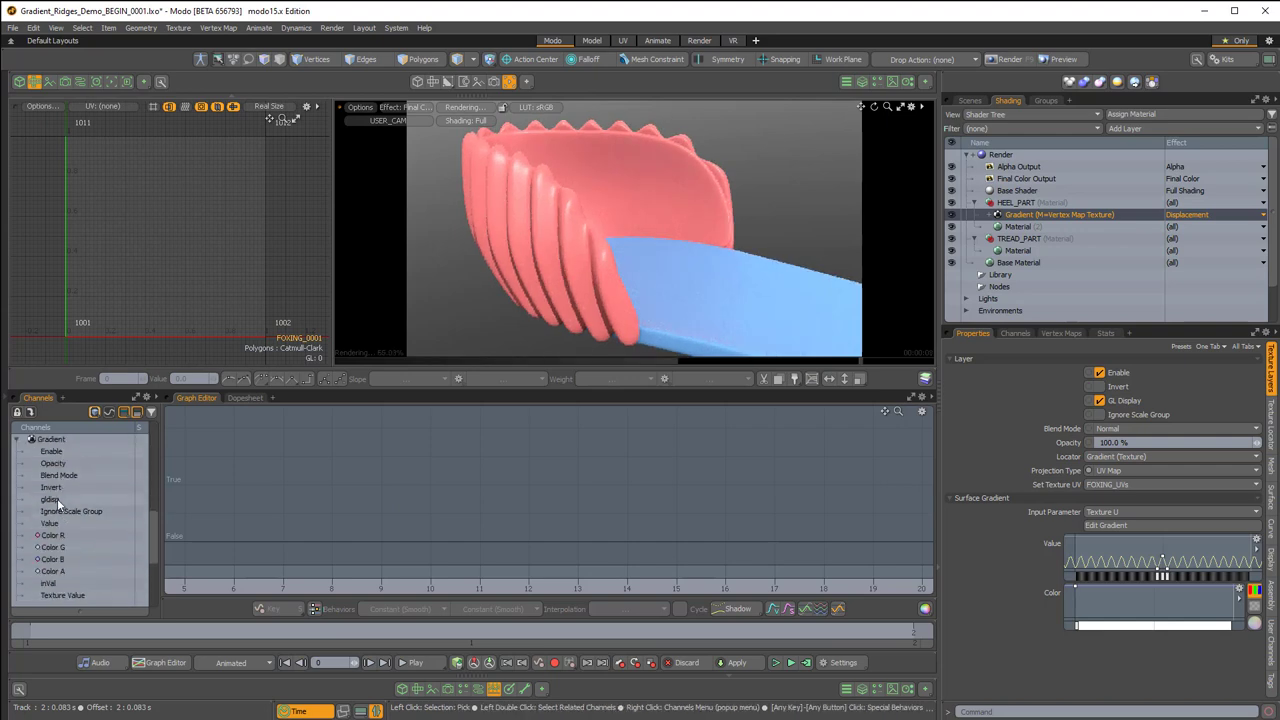
pyautogui.click(50, 523)
# - Stretch the peak key's tangent handles outward to give the repeated ridges broad, rounded tops
pyautogui.moveTo(508, 418)
pyautogui.mouseDown()
pyautogui.moveTo(557, 465)
pyautogui.moveTo(636, 492)
pyautogui.mouseUp()
pyautogui.keyDown('alt'); pyautogui.moveTo(712, 312); pyautogui.dragTo(800, 278); pyautogui.keyUp('alt')
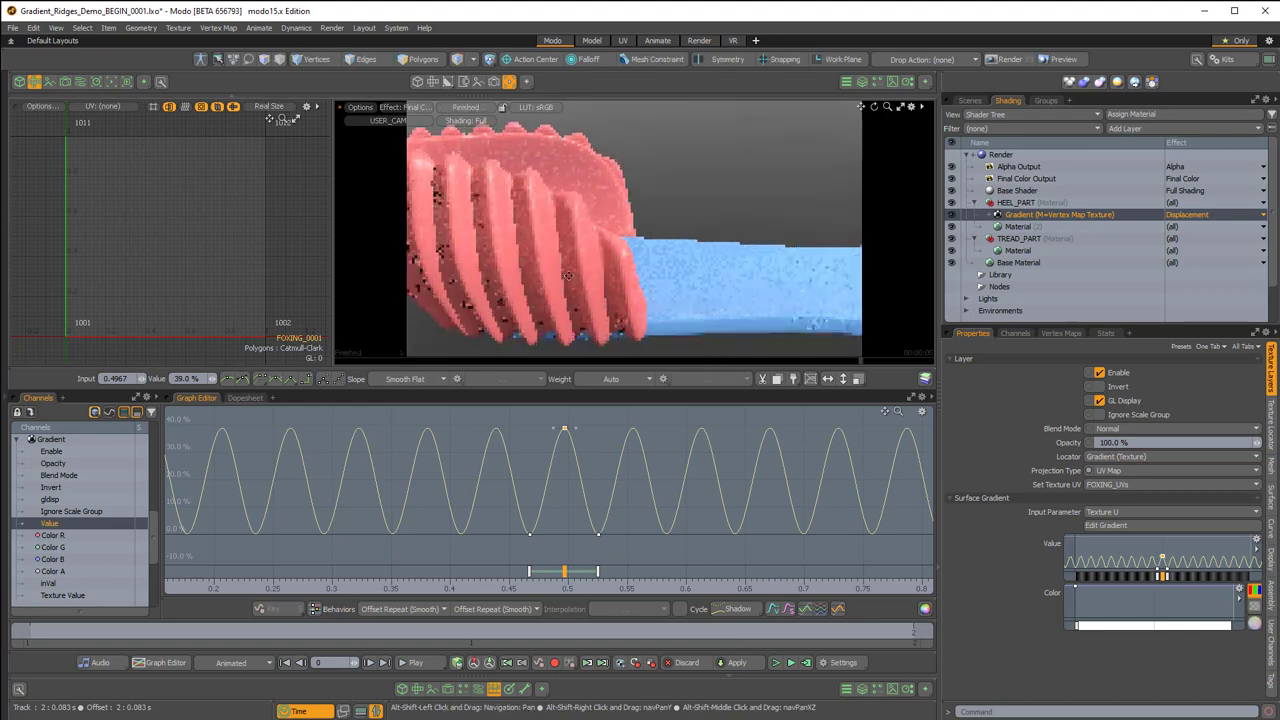
pyautogui.keyDown('alt'); pyautogui.moveTo(548, 248); pyautogui.dragTo(582, 180); pyautogui.keyUp('alt')
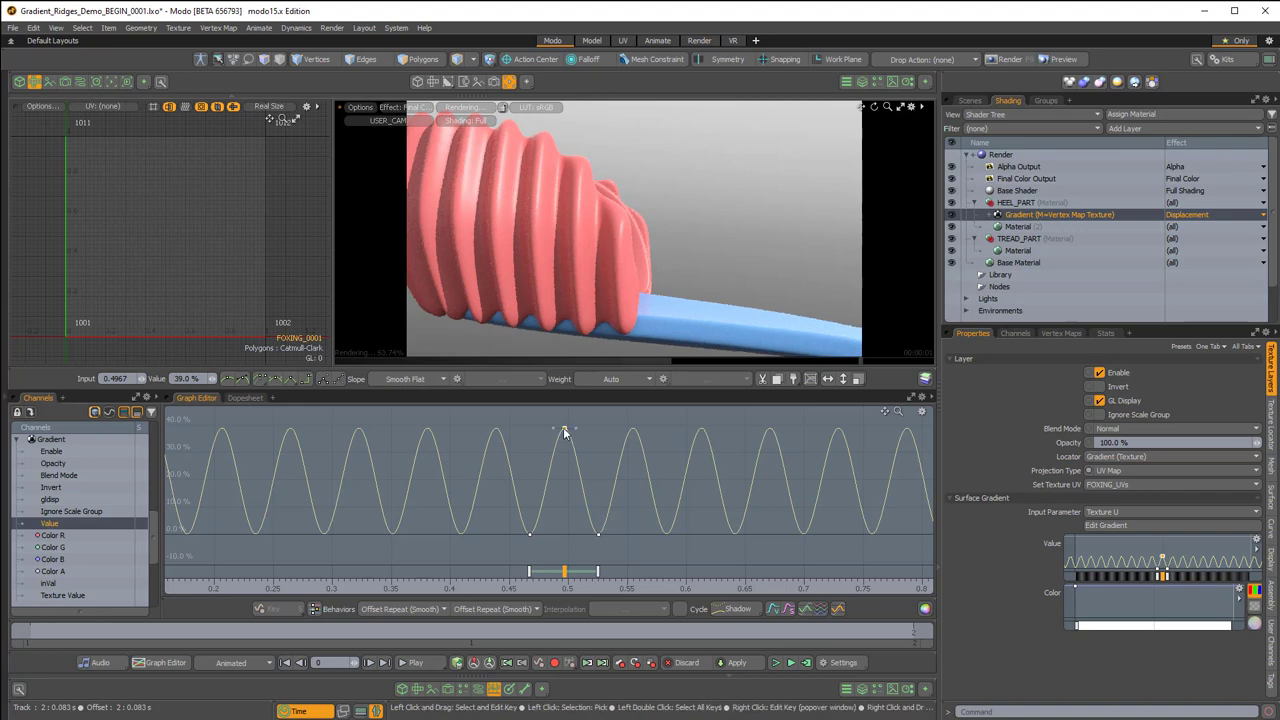
pyautogui.moveTo(556, 429); pyautogui.dragTo(524, 432)
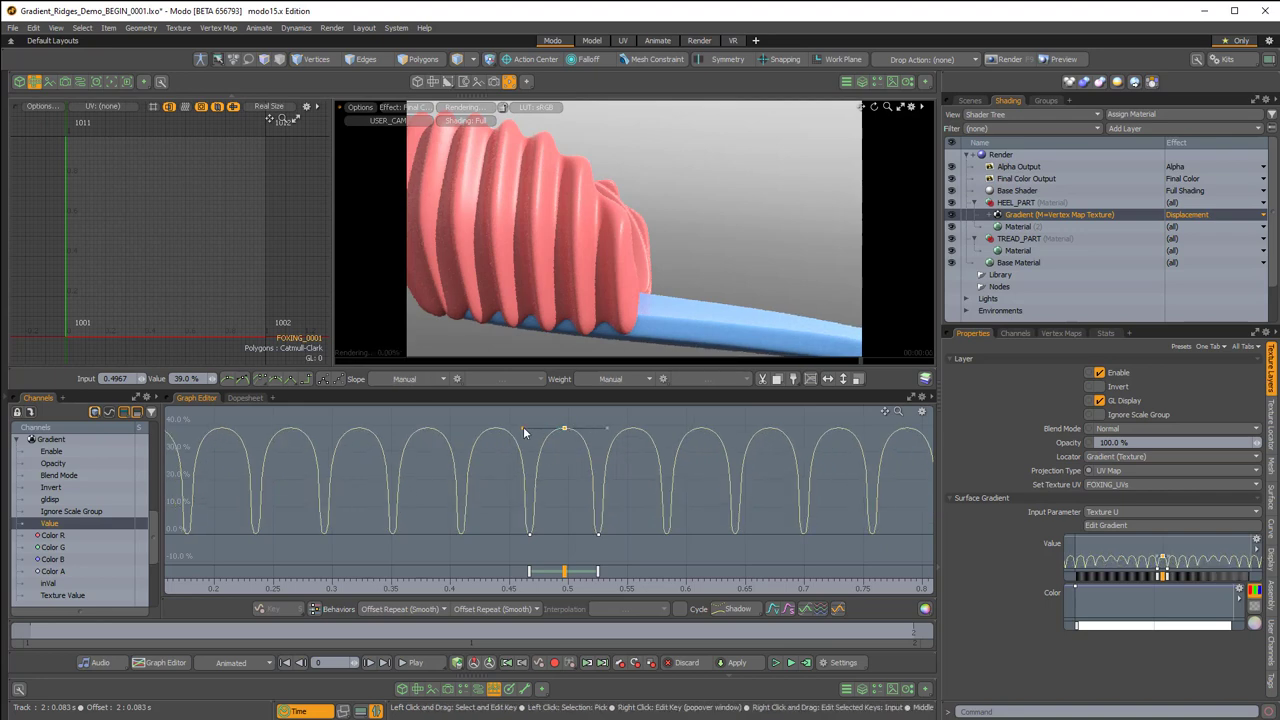
# - Sharpen the two base keys with linear slopes and steeper handles, and lower the peak key to 35%
pyautogui.moveTo(543, 520); pyautogui.dragTo(604, 557)
pyautogui.click(292, 379)
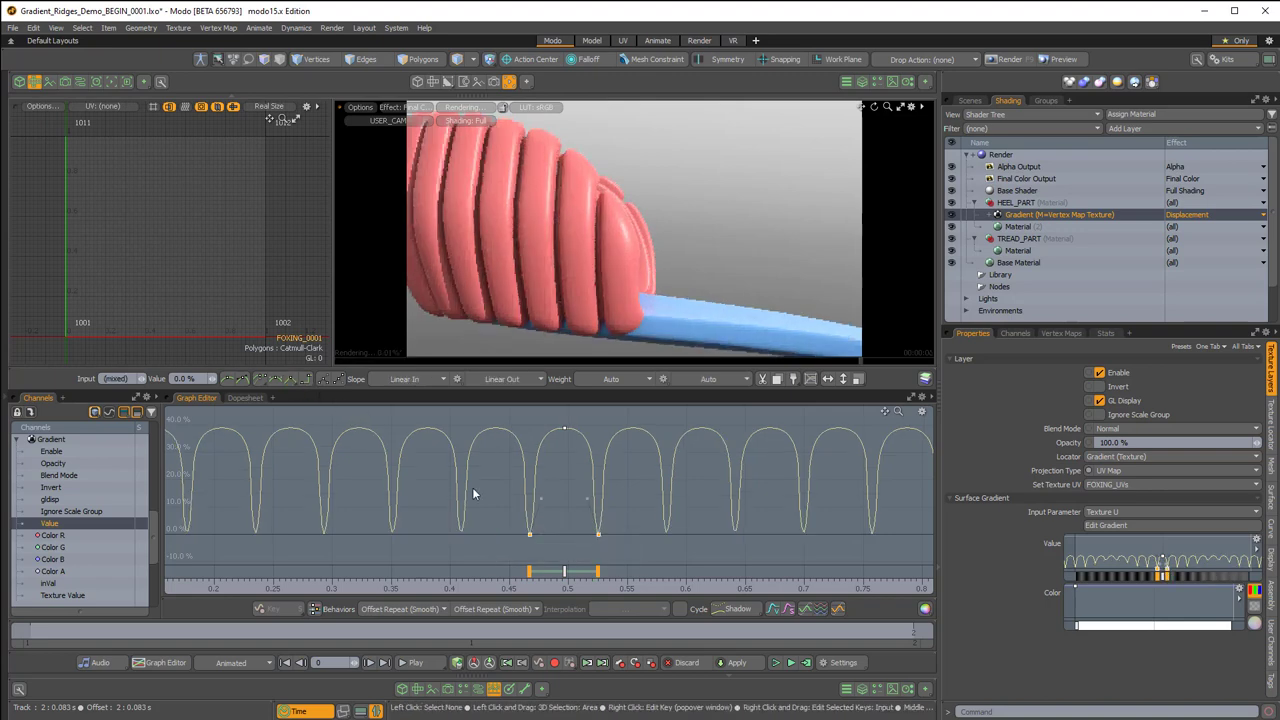
pyautogui.moveTo(595, 502); pyautogui.dragTo(590, 480)
pyautogui.moveTo(565, 428); pyautogui.dragTo(565, 440)
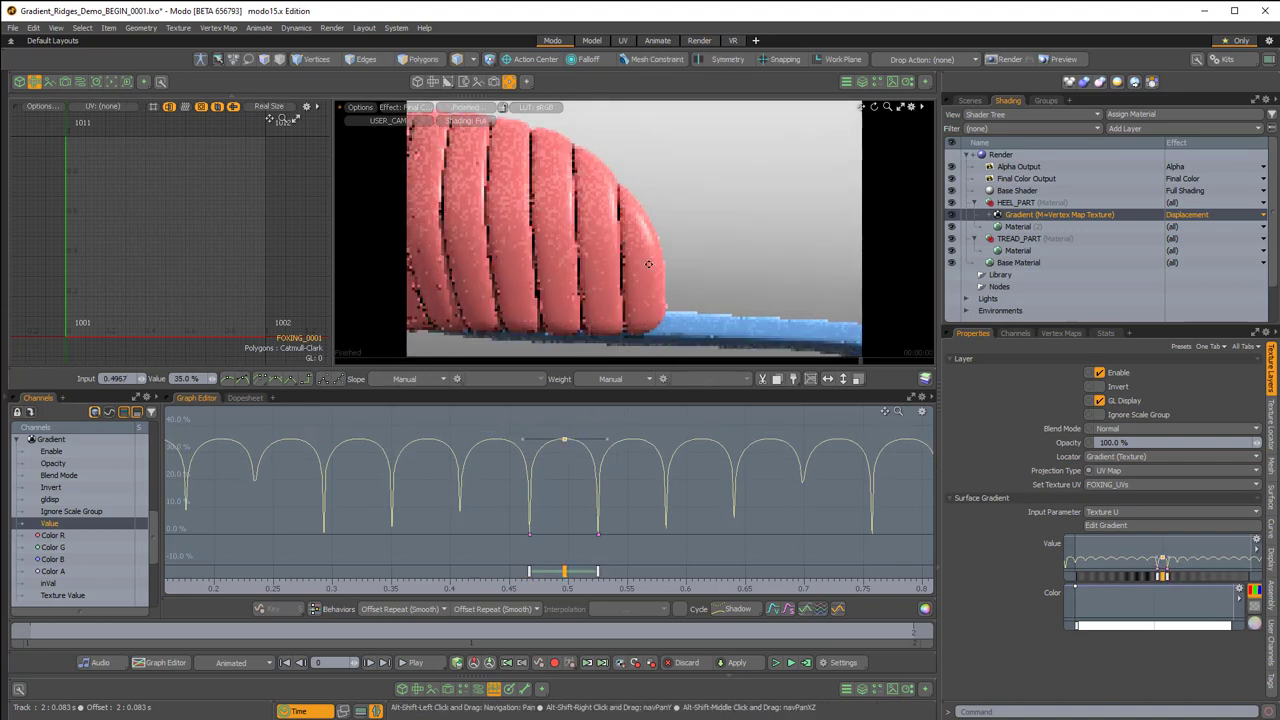
pyautogui.keyDown('alt'); pyautogui.moveTo(618, 258); pyautogui.dragTo(654, 240); pyautogui.keyUp('alt')
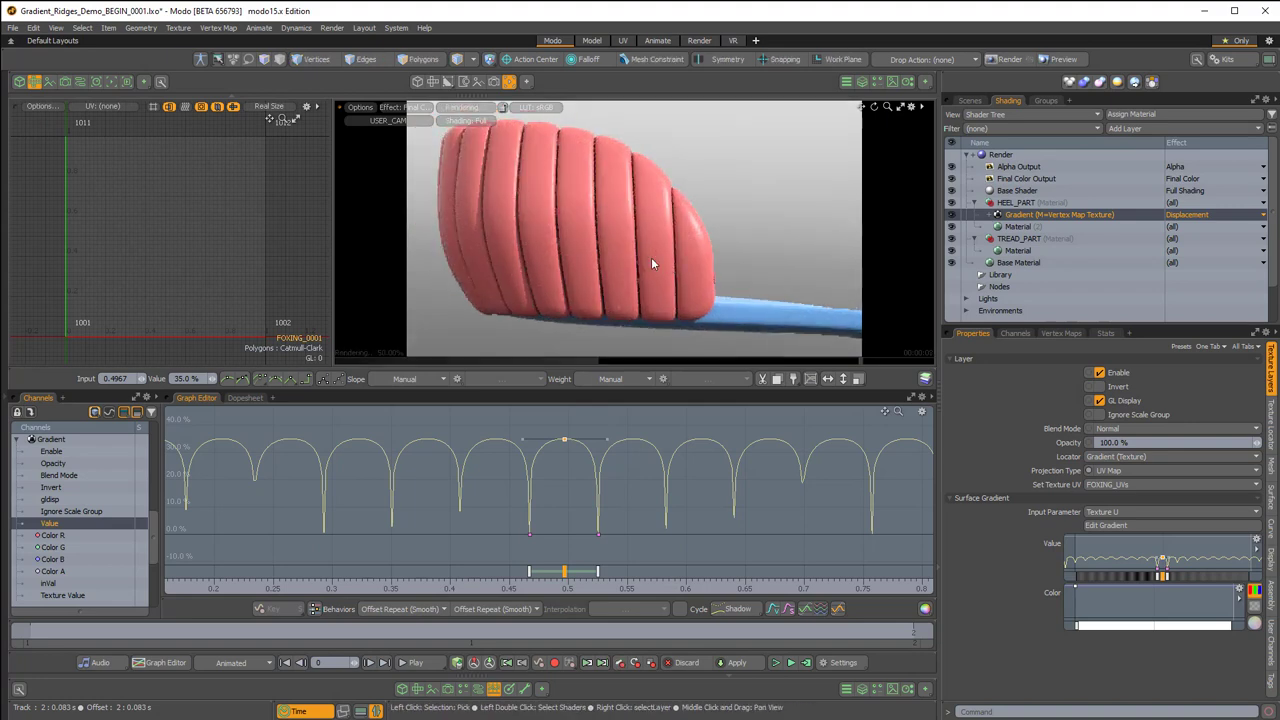
# - Select all three keys and box-scale them narrower horizontally, bringing the last key to input about 0.51
pyautogui.moveTo(615, 416); pyautogui.dragTo(490, 570)
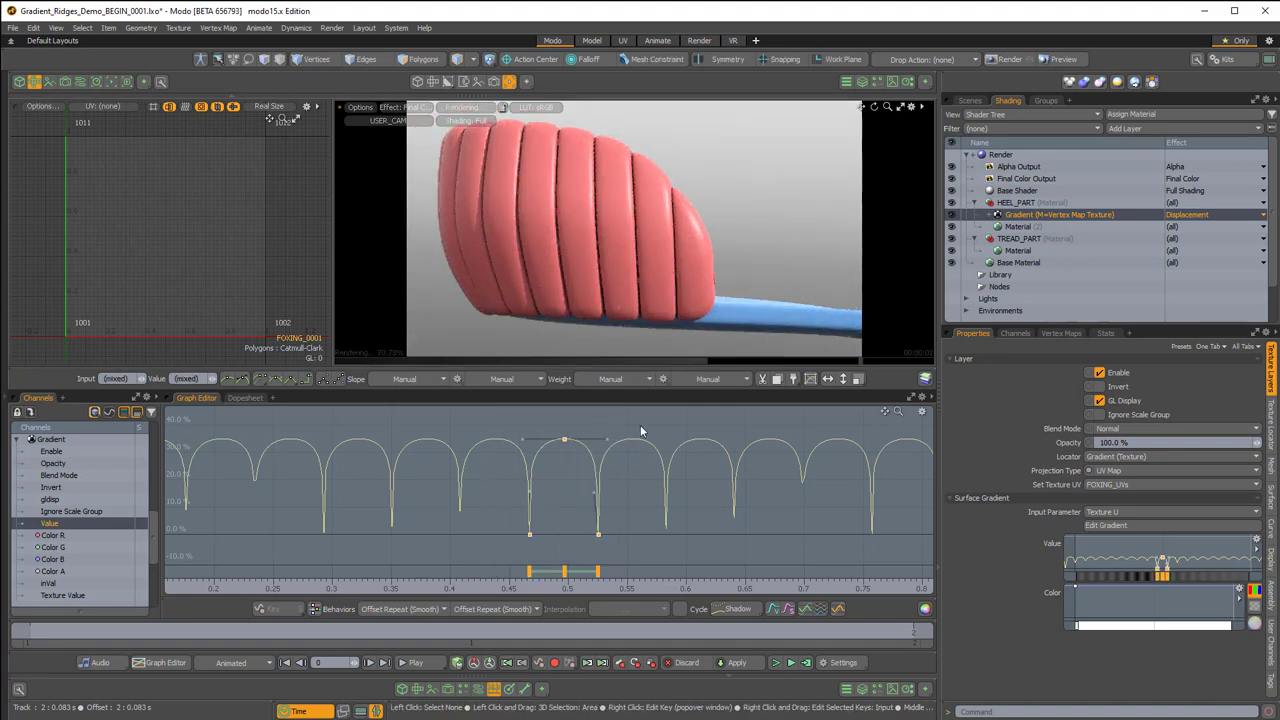
pyautogui.click(811, 380)
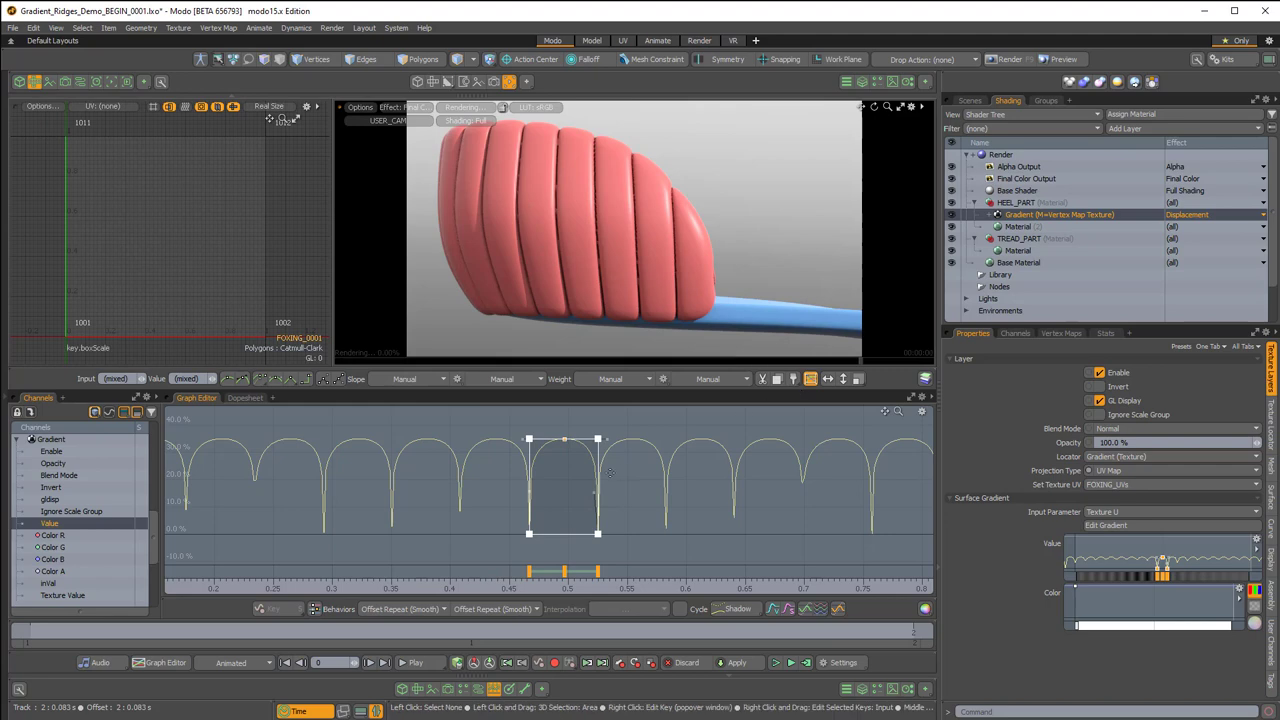
pyautogui.moveTo(600, 477); pyautogui.dragTo(582, 490)
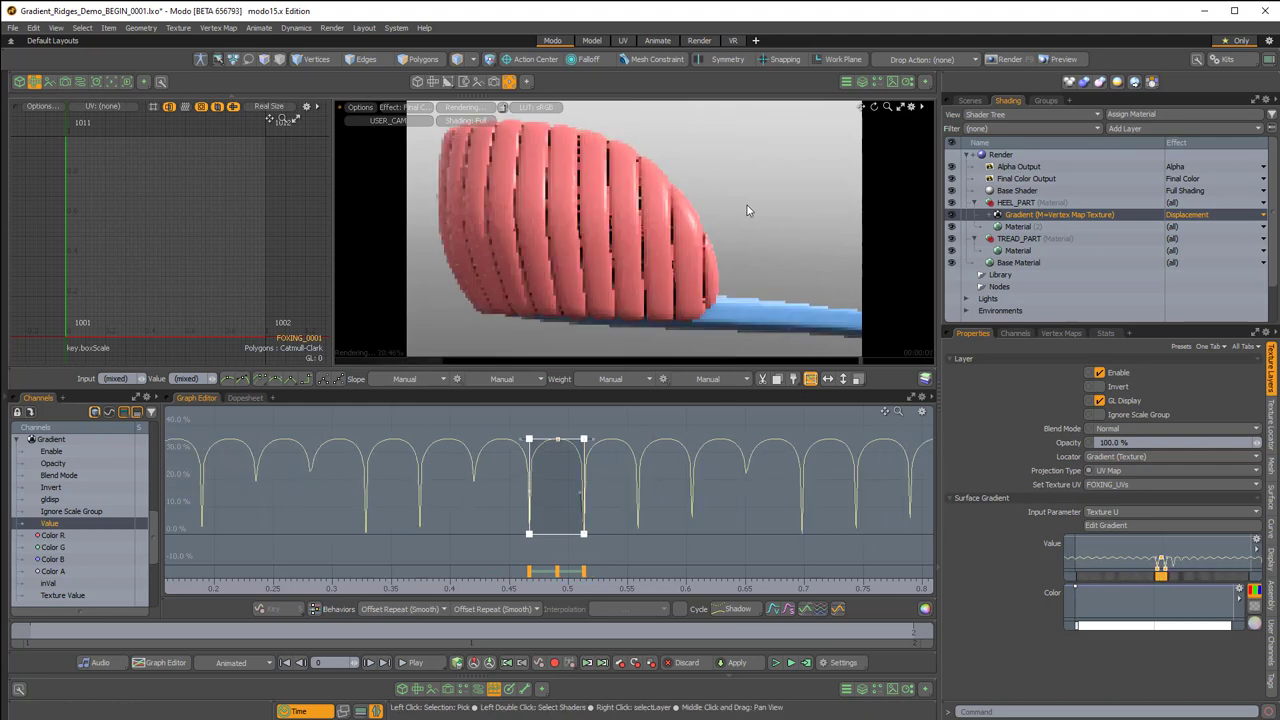
pyautogui.keyDown('alt'); pyautogui.moveTo(672, 224); pyautogui.dragTo(637, 212); pyautogui.keyUp('alt')
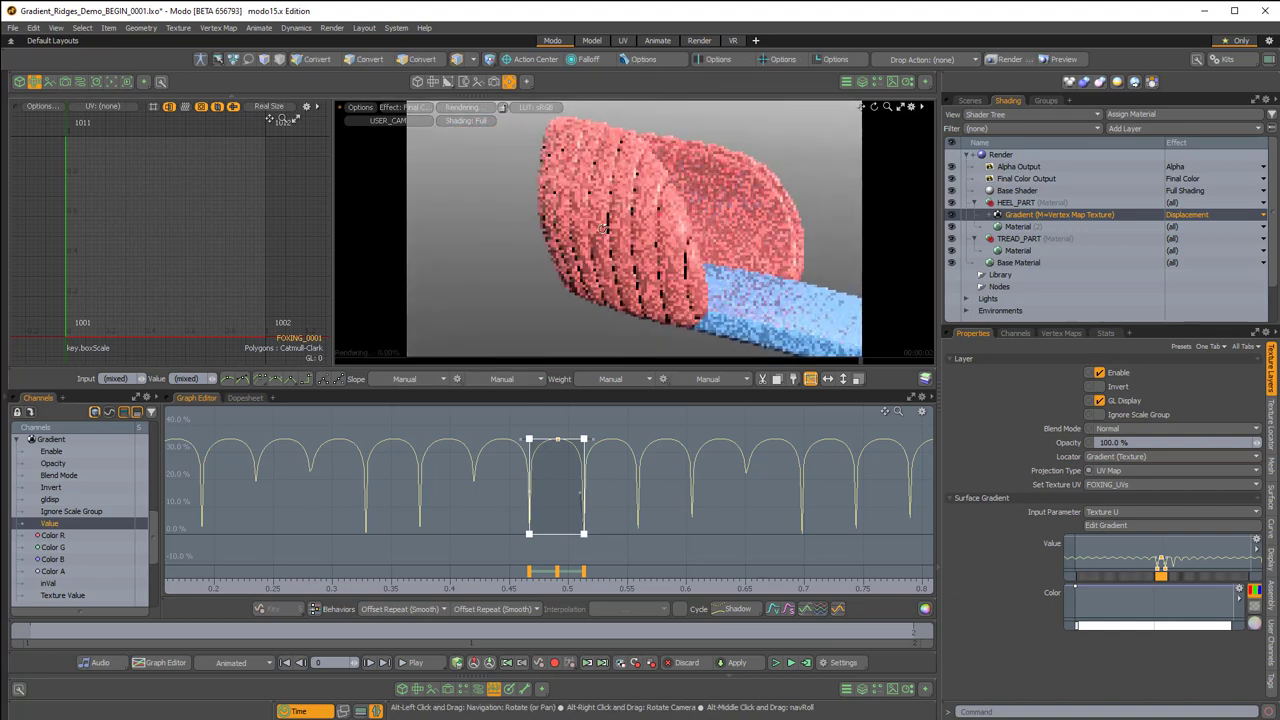
# - Deselect the heel gradient, enlarge the render preview, and examine the narrowed ridges around the heel from several angles
pyautogui.keyDown('alt'); pyautogui.moveTo(660, 260); pyautogui.dragTo(608, 223); pyautogui.keyUp('alt')
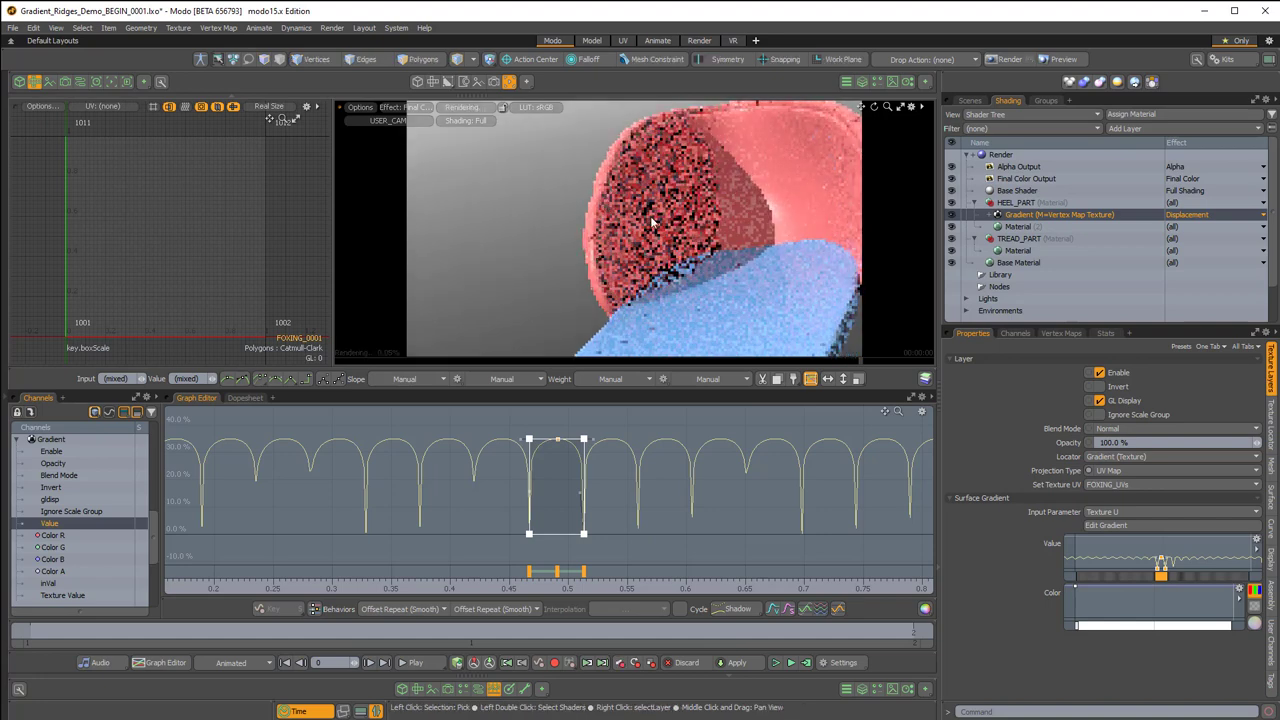
pyautogui.keyDown('alt'); pyautogui.moveTo(602, 264); pyautogui.dragTo(698, 251); pyautogui.keyUp('alt')
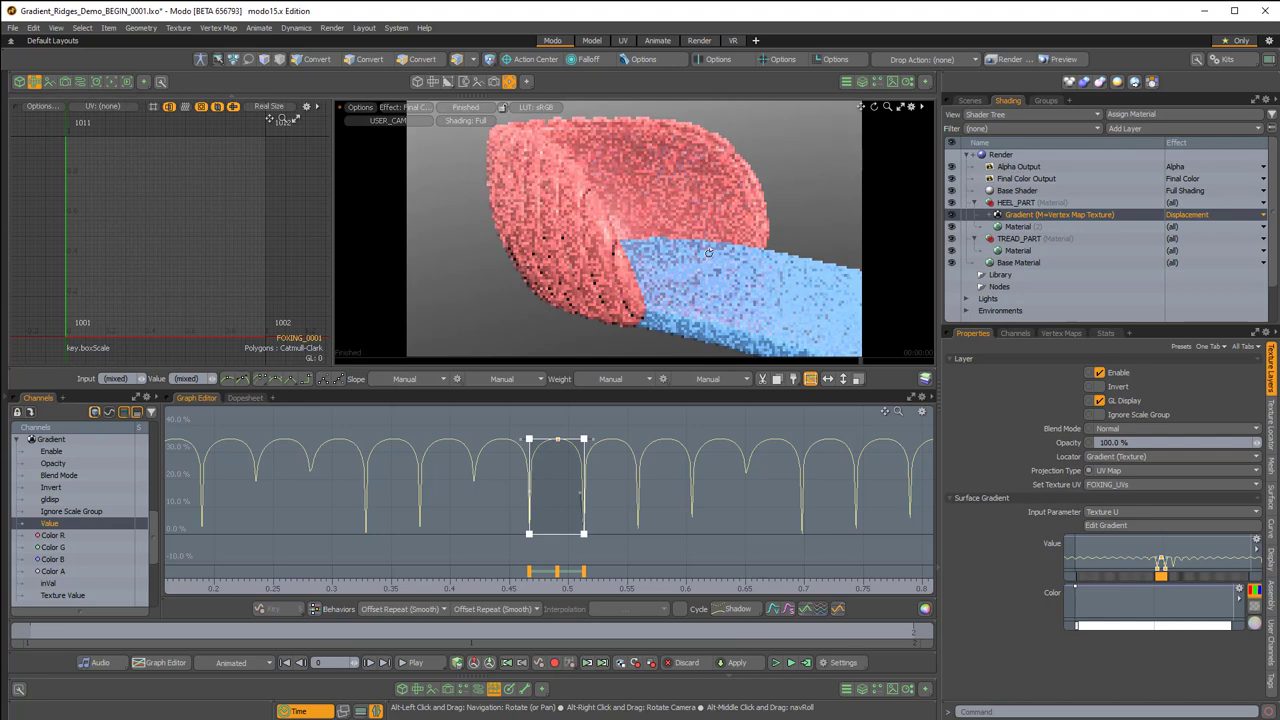
pyautogui.click(708, 253)
pyautogui.keyDown('alt'); pyautogui.moveTo(708, 355); pyautogui.dragTo(654, 429); pyautogui.keyUp('alt')
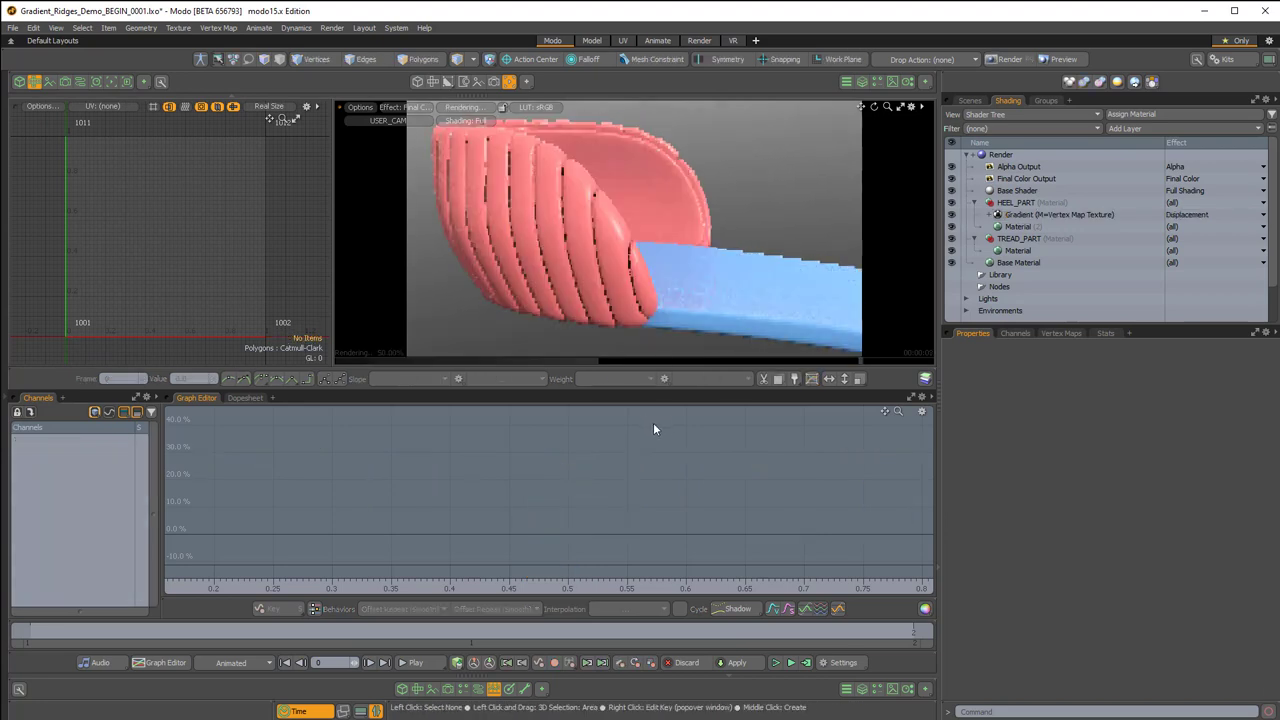
pyautogui.moveTo(666, 366); pyautogui.dragTo(668, 480)
pyautogui.keyDown('alt'); pyautogui.moveTo(646, 372); pyautogui.dragTo(662, 330); pyautogui.keyUp('alt')
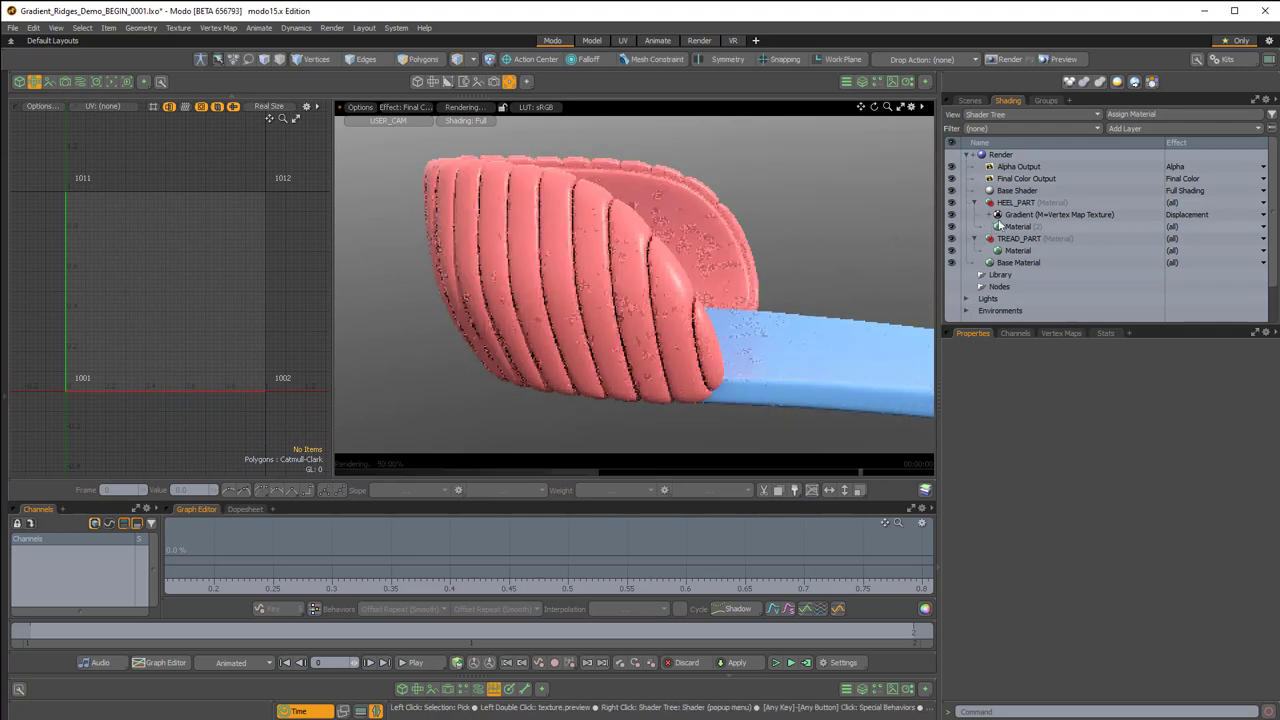
# - Duplicate the heel's masked displacement gradient and check that the copy includes its own texture locator and vertex map mask
pyautogui.click(1016, 218)
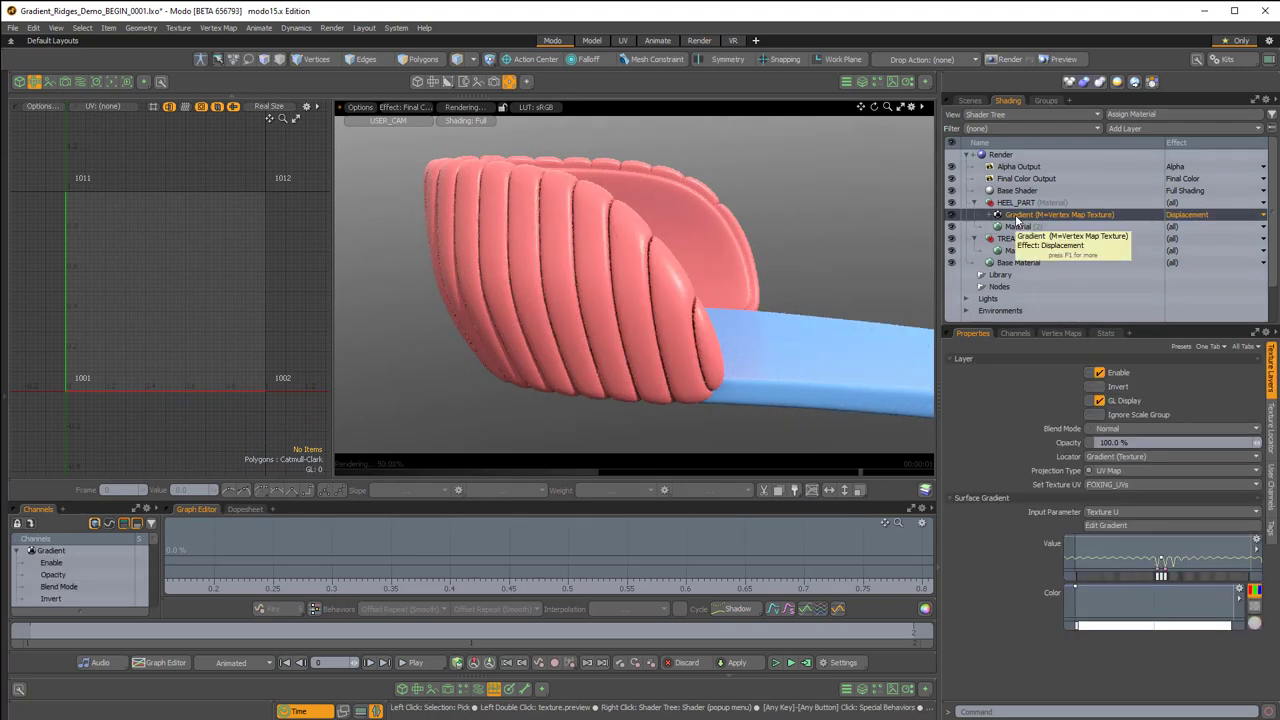
pyautogui.rightClick(1015, 215)
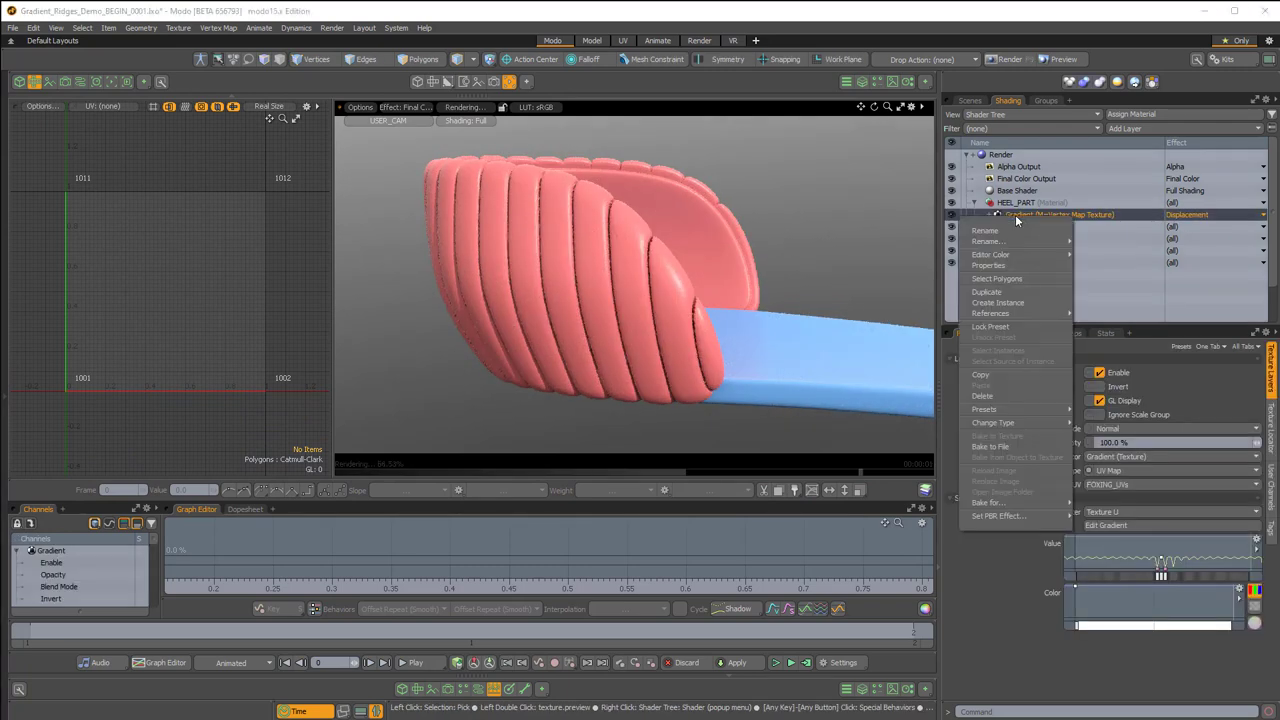
pyautogui.click(988, 292)
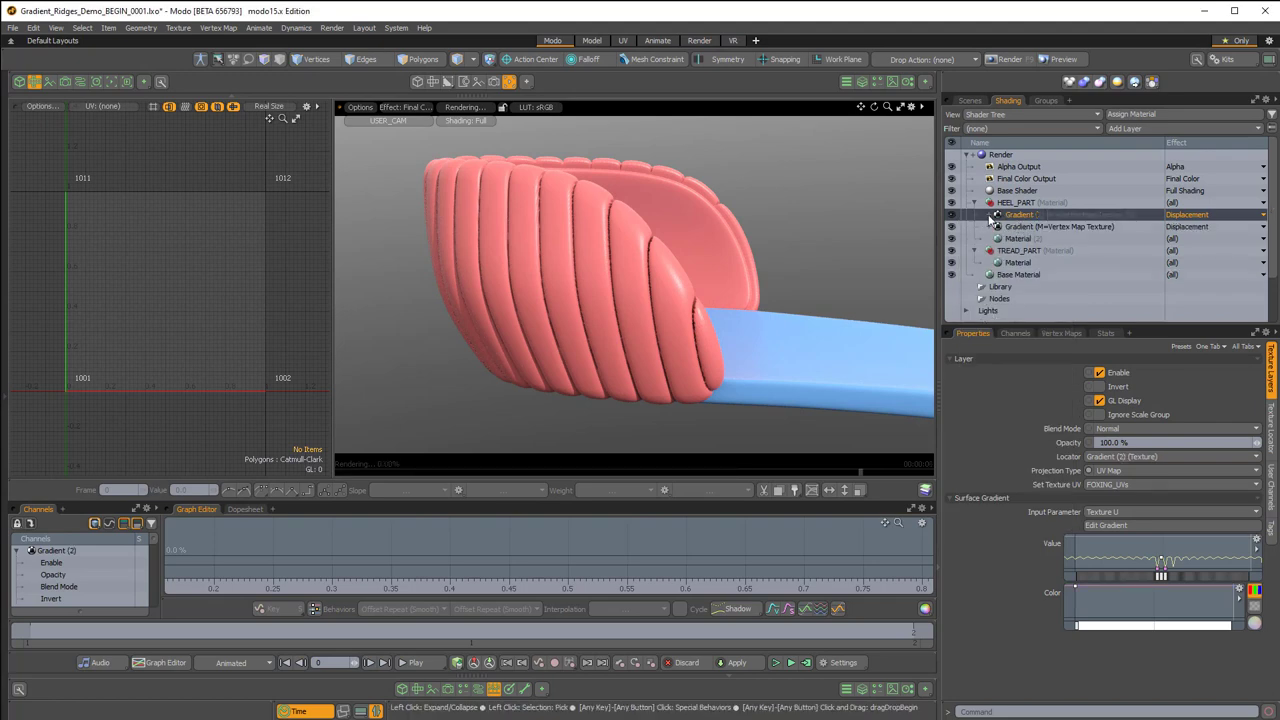
pyautogui.click(1007, 217)
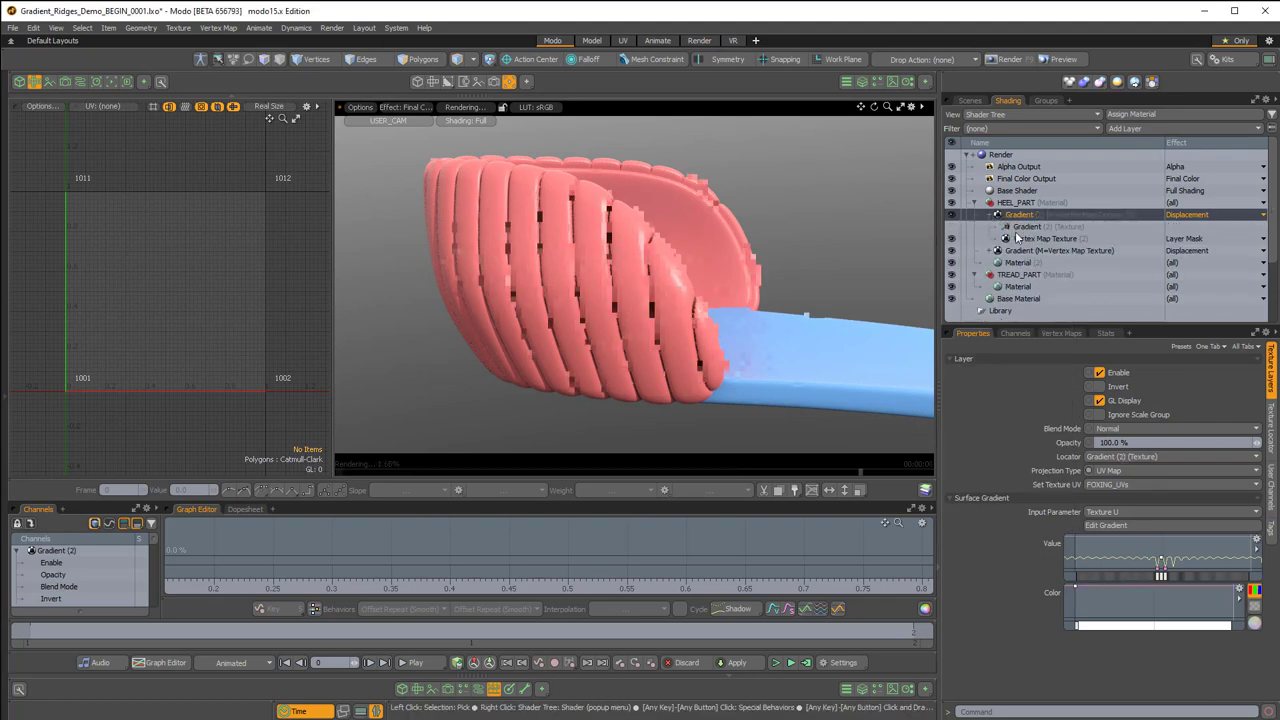
pyautogui.click(997, 216)
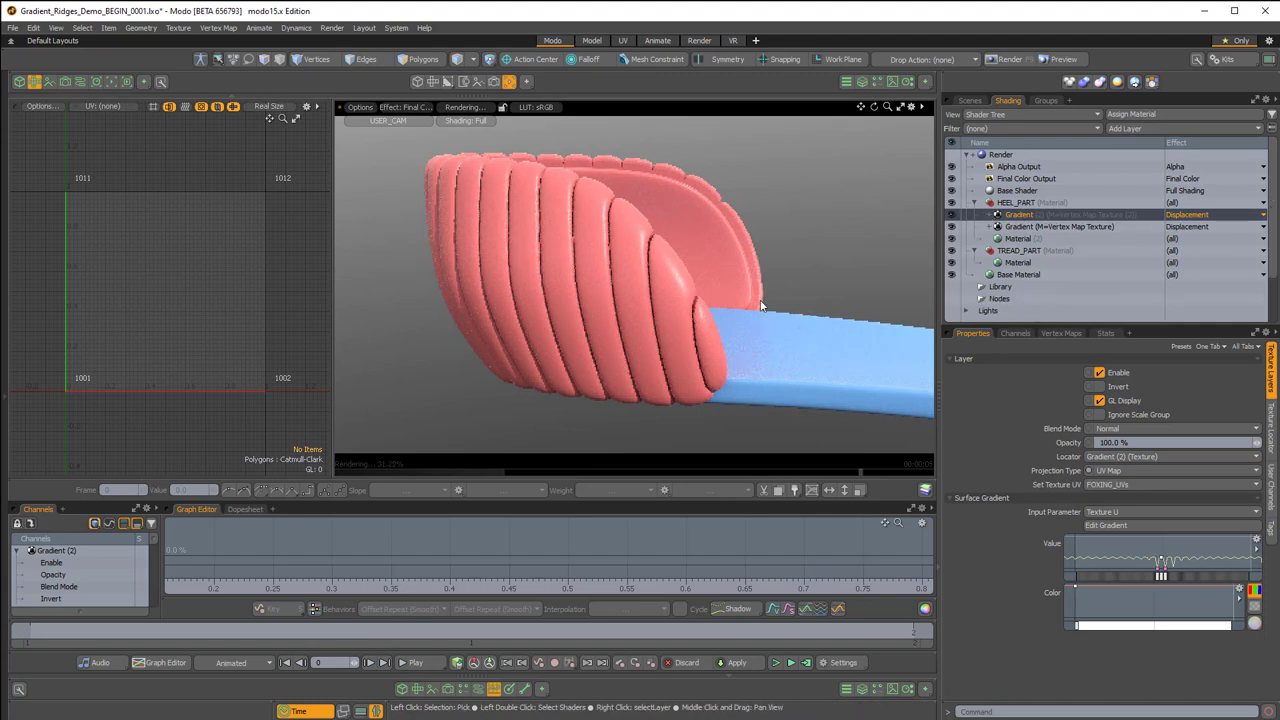
pyautogui.keyDown('alt'); pyautogui.moveTo(645, 290); pyautogui.dragTo(647, 277); pyautogui.keyUp('alt')
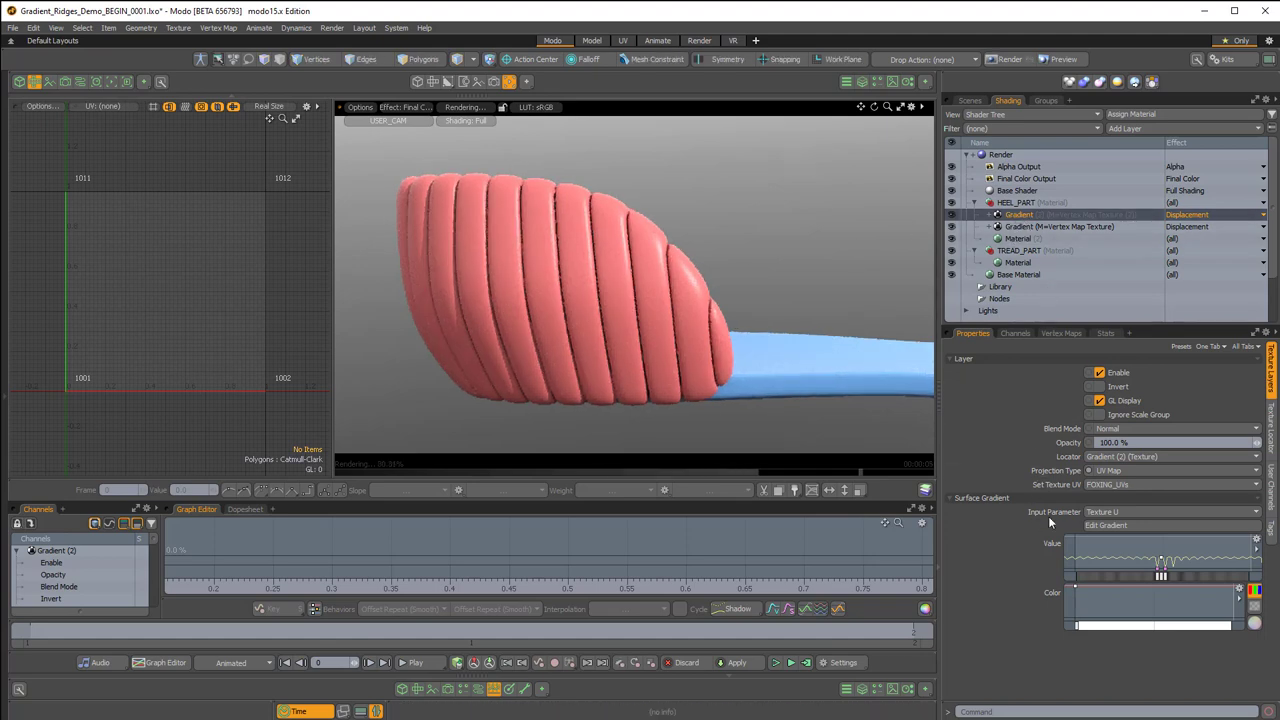
# - Set the duplicated heel gradient's input parameter to Texture V
pyautogui.click(1101, 514)
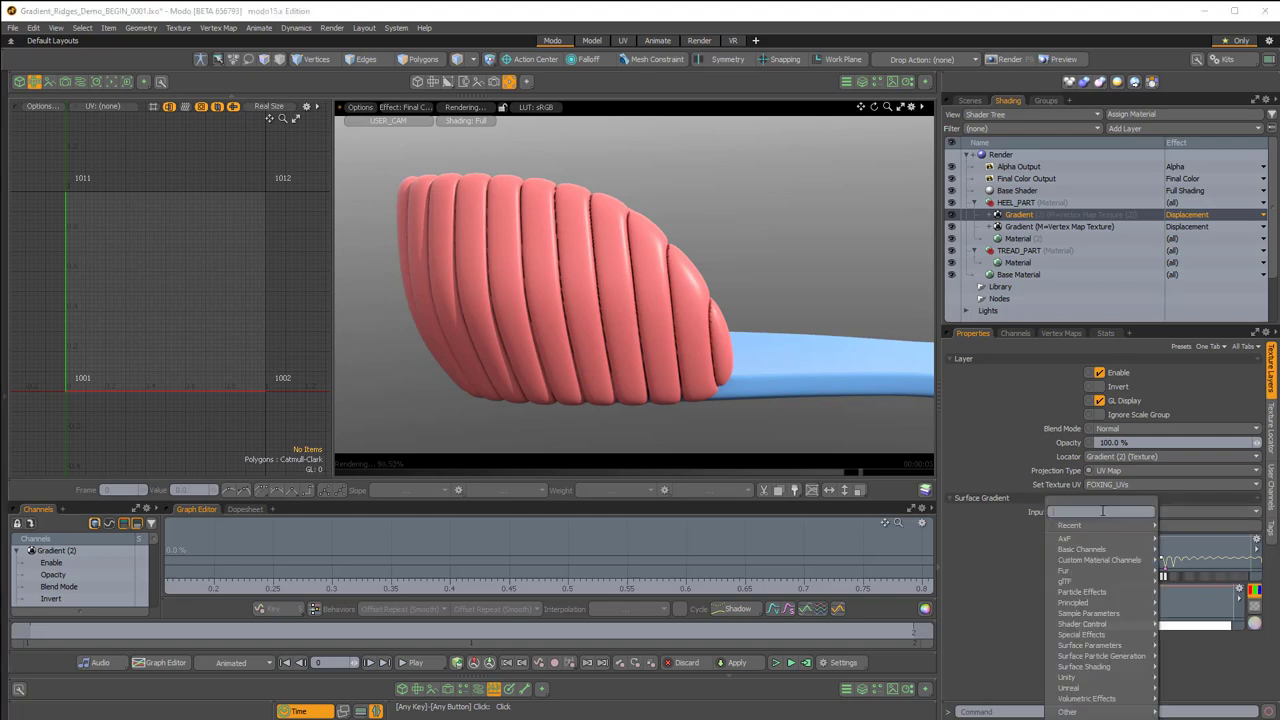
pyautogui.moveTo(1097, 625)
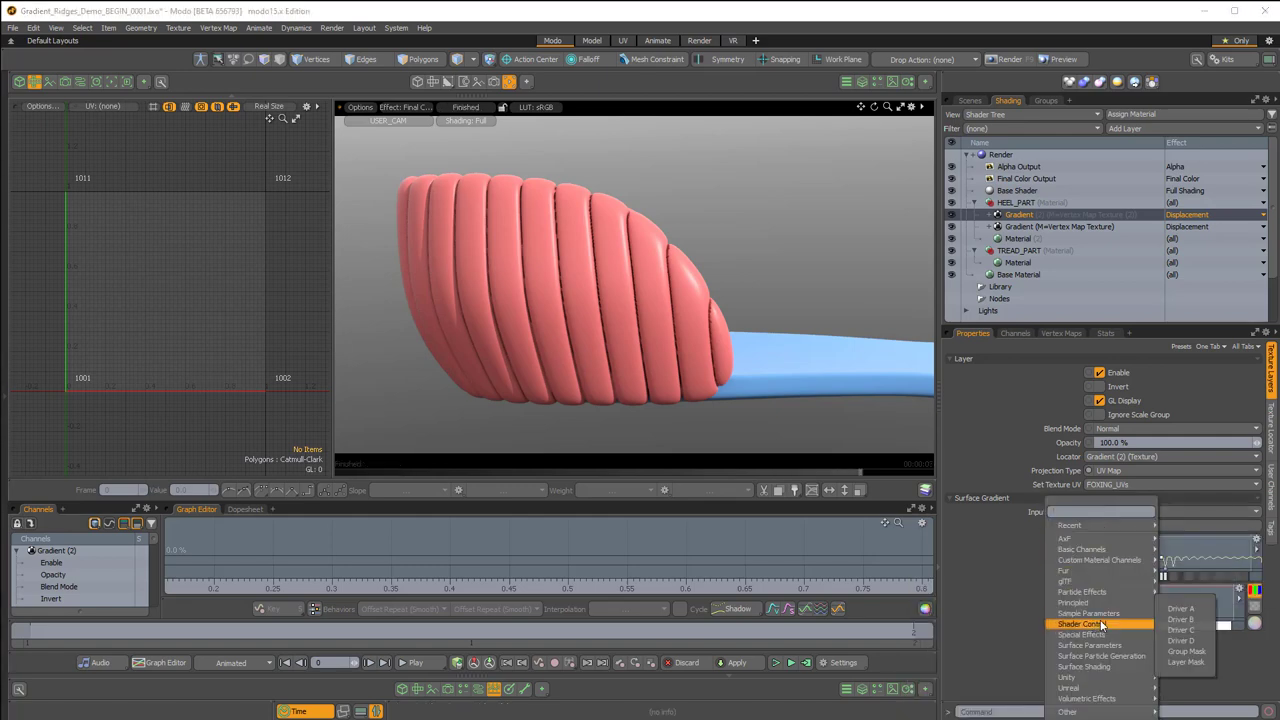
pyautogui.click(945, 677)
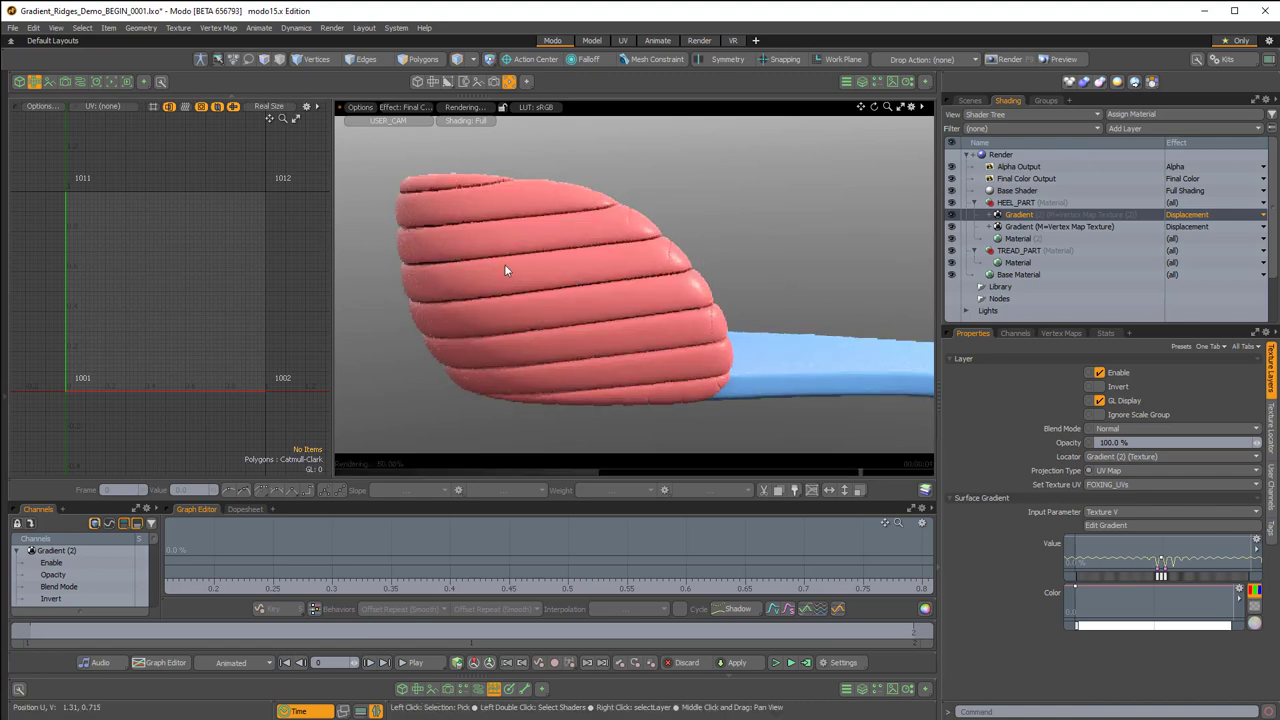
# - Display the FOXING_UVs map in the UV view and compare its vertical and horizontal directions with the heel's ridges
pyautogui.click(96, 108)
pyautogui.click(97, 132)
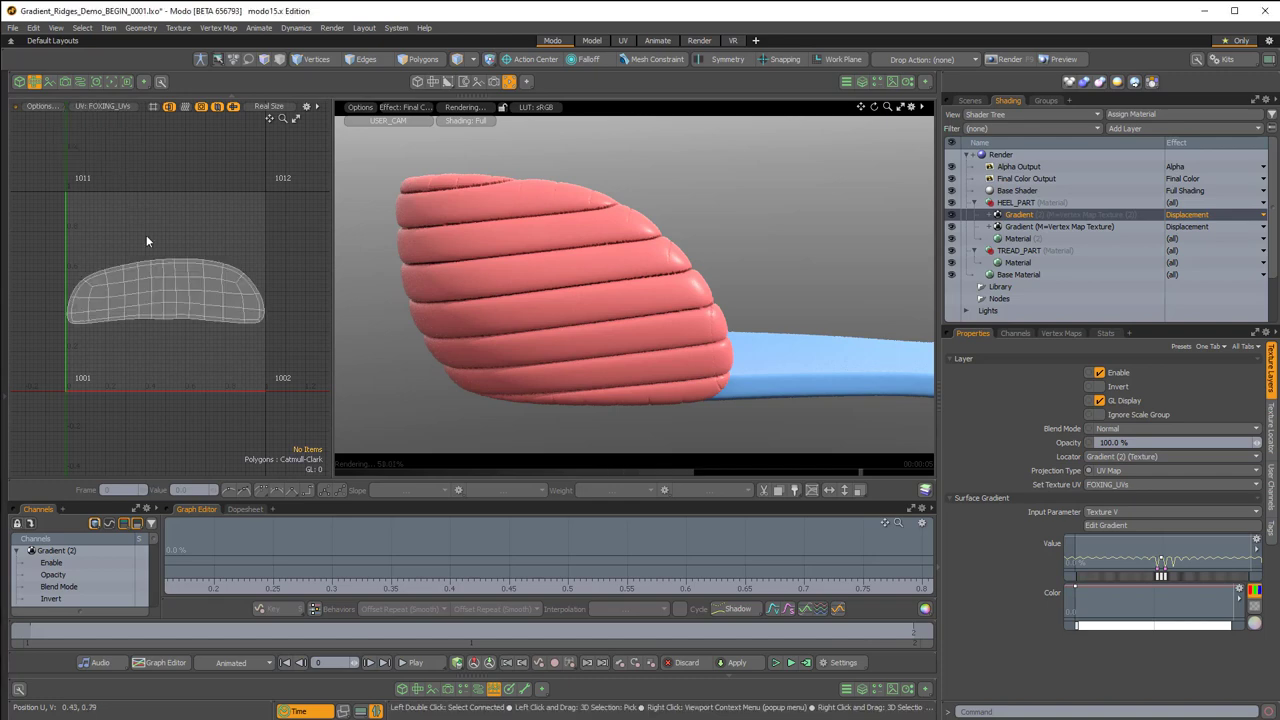
pyautogui.moveTo(88, 244)
pyautogui.mouseDown(button='right')
pyautogui.moveTo(89, 370)
pyautogui.moveTo(115, 376)
pyautogui.mouseUp(button='right')
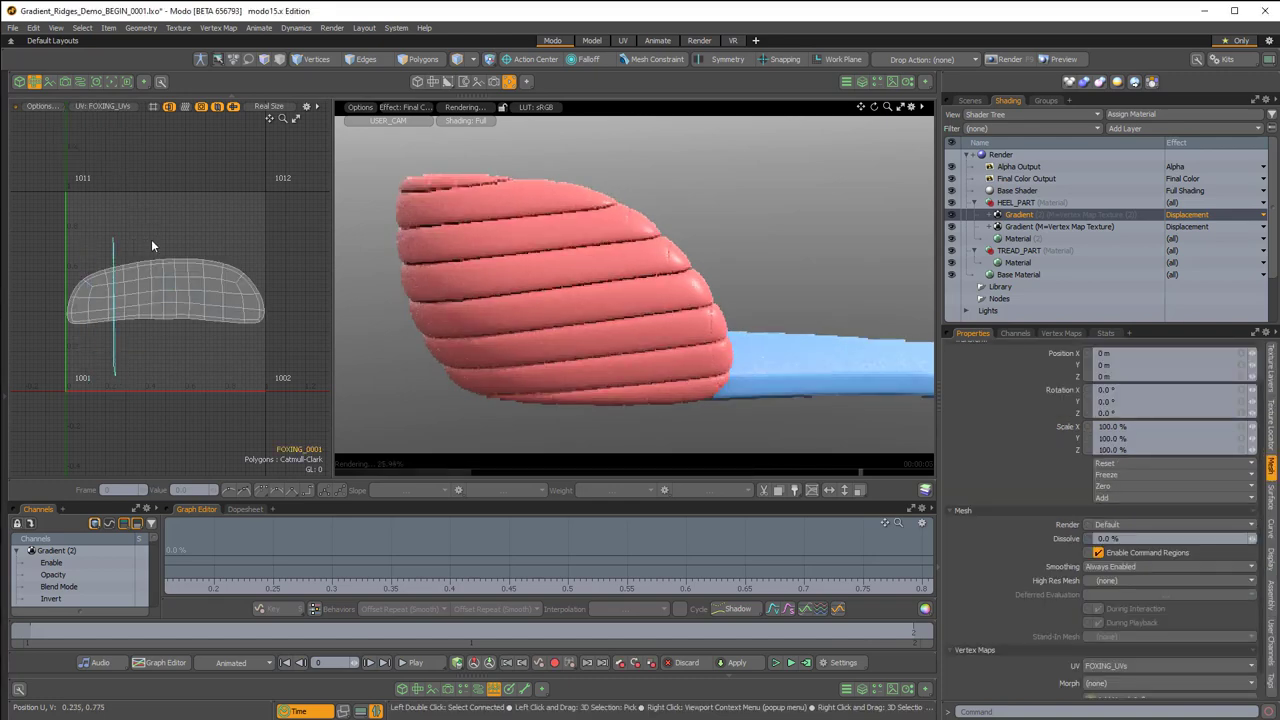
pyautogui.click(168, 248)
pyautogui.scroll(-2, 180, 240)
pyautogui.scroll(3, 177, 377)
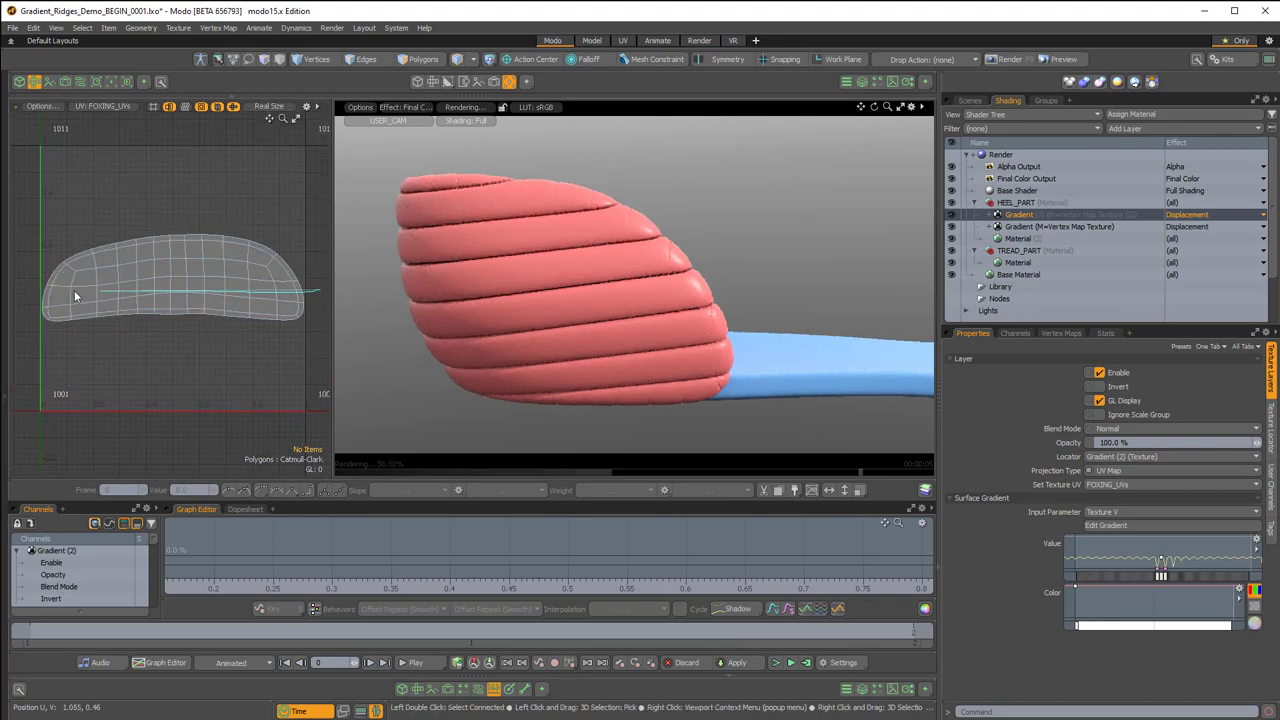
pyautogui.keyDown('alt'); pyautogui.moveTo(516, 207); pyautogui.dragTo(630, 234); pyautogui.keyUp('alt')
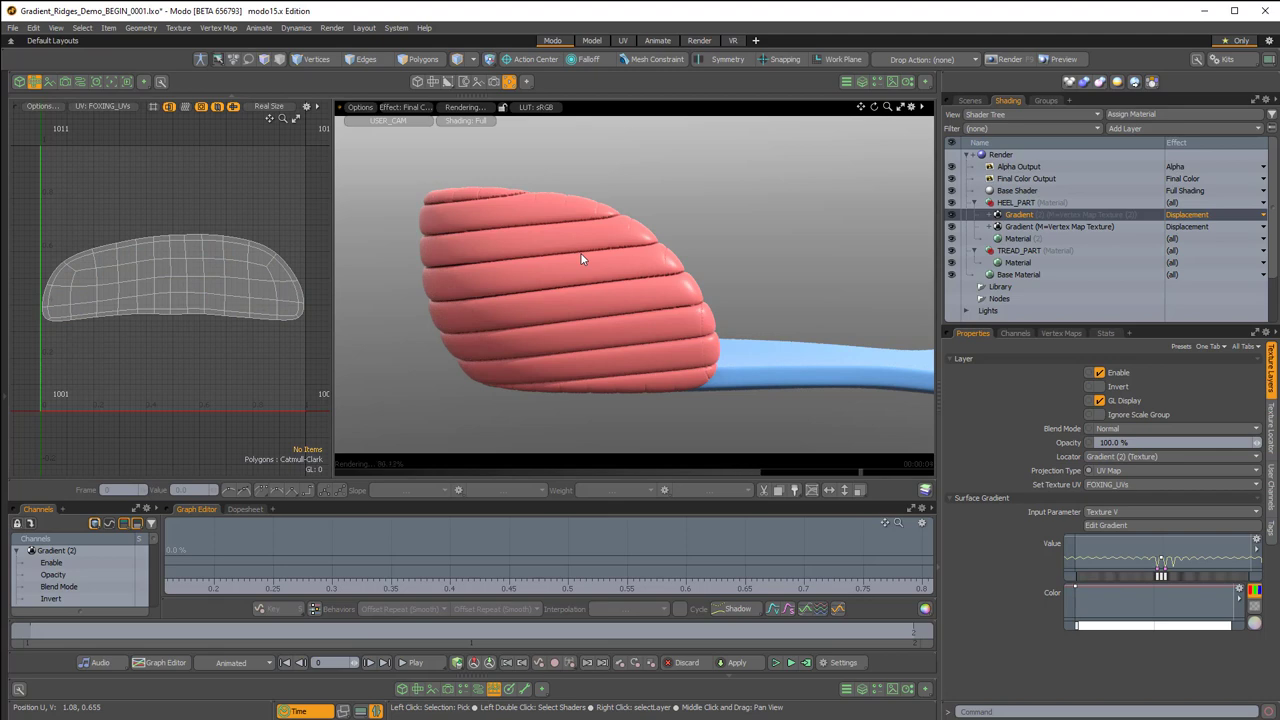
pyautogui.keyDown('alt'); pyautogui.moveTo(584, 250); pyautogui.dragTo(594, 228); pyautogui.keyUp('alt')
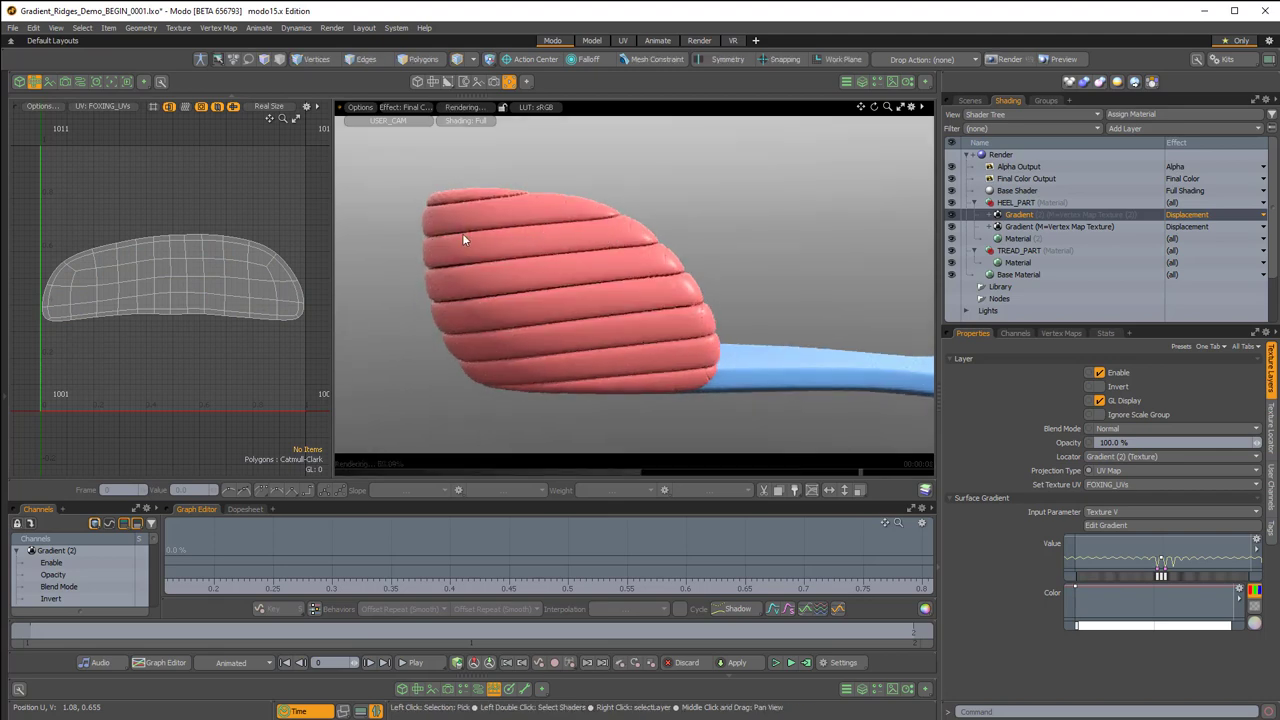
pyautogui.keyDown('alt'); pyautogui.moveTo(619, 258); pyautogui.dragTo(702, 316); pyautogui.keyUp('alt')
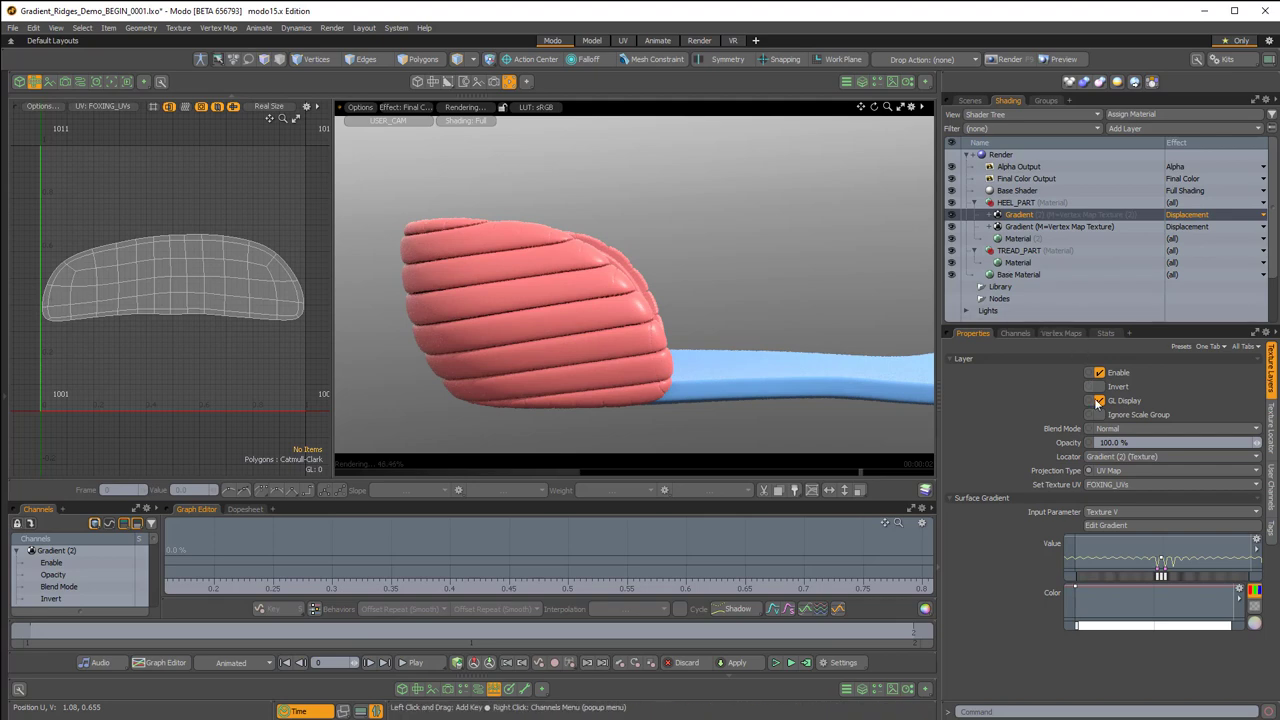
# - Try the Subtract blend mode on the duplicated heel gradient and inspect its displacement
pyautogui.click(1108, 428)
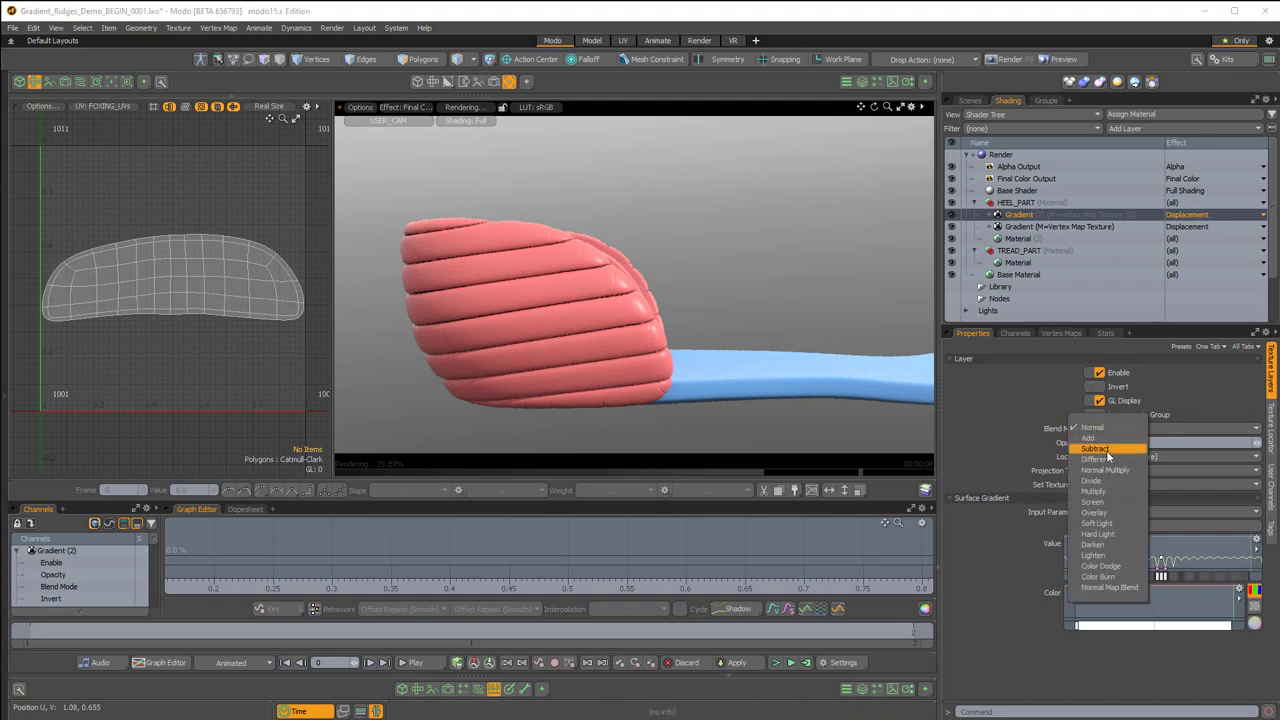
pyautogui.click(1104, 448)
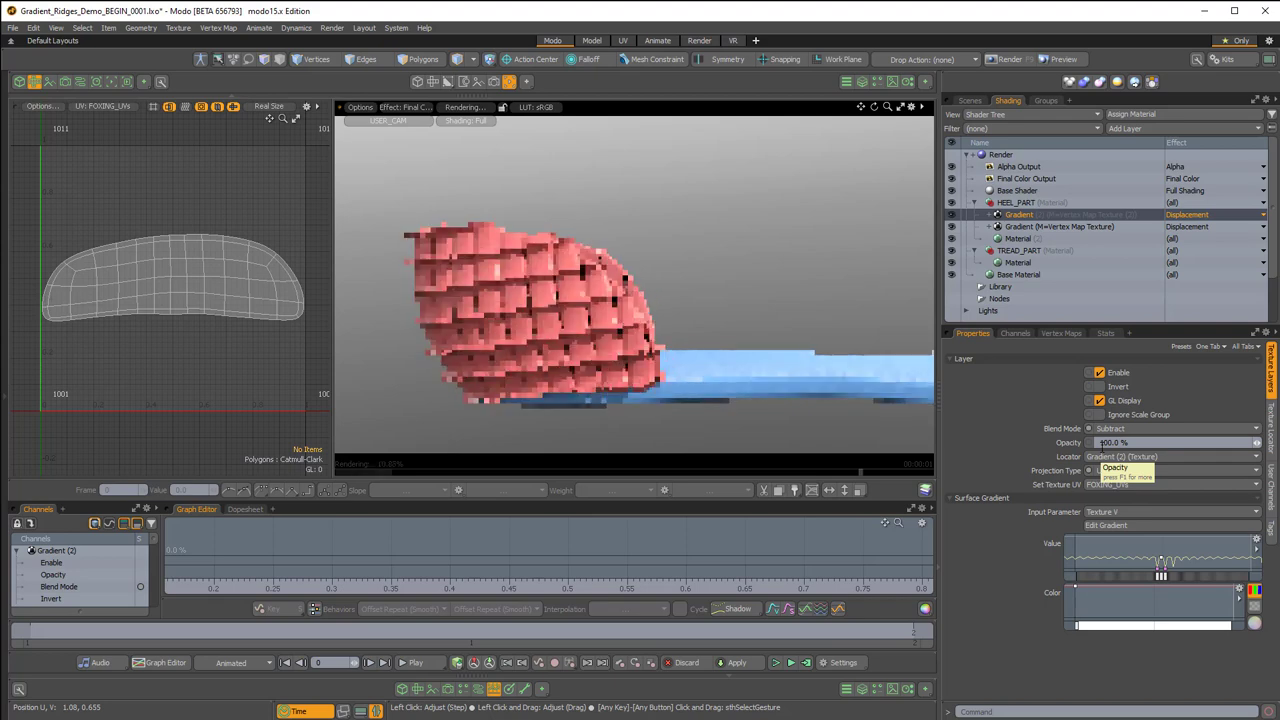
pyautogui.keyDown('alt'); pyautogui.moveTo(729, 322); pyautogui.dragTo(557, 317); pyautogui.keyUp('alt')
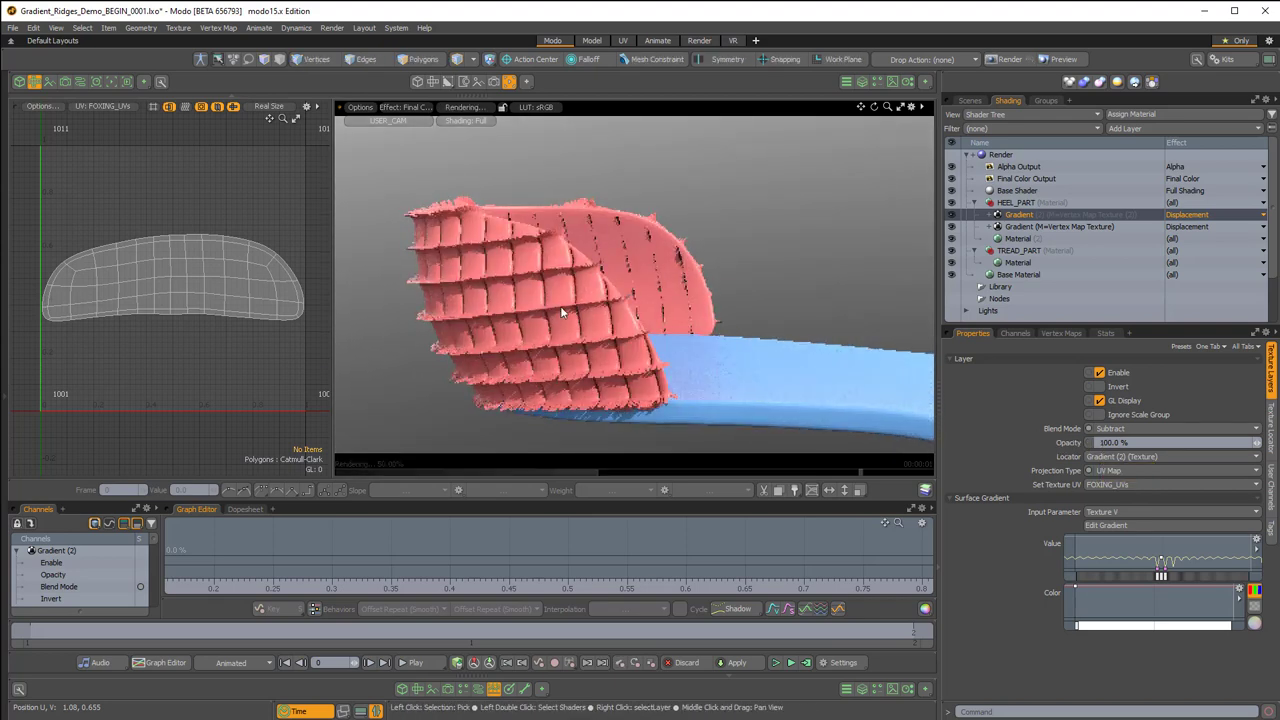
# - Set the duplicated heel gradient's blend mode to Normal Multiply
pyautogui.click(1108, 429)
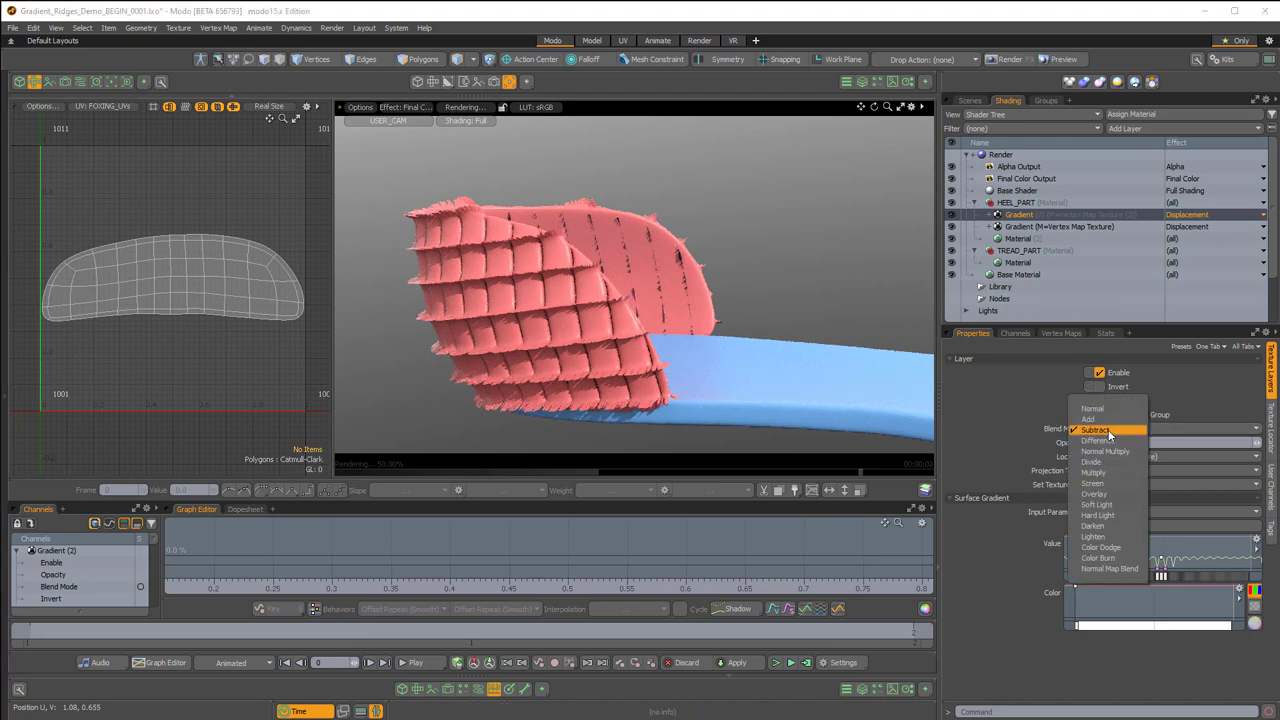
pyautogui.click(1106, 452)
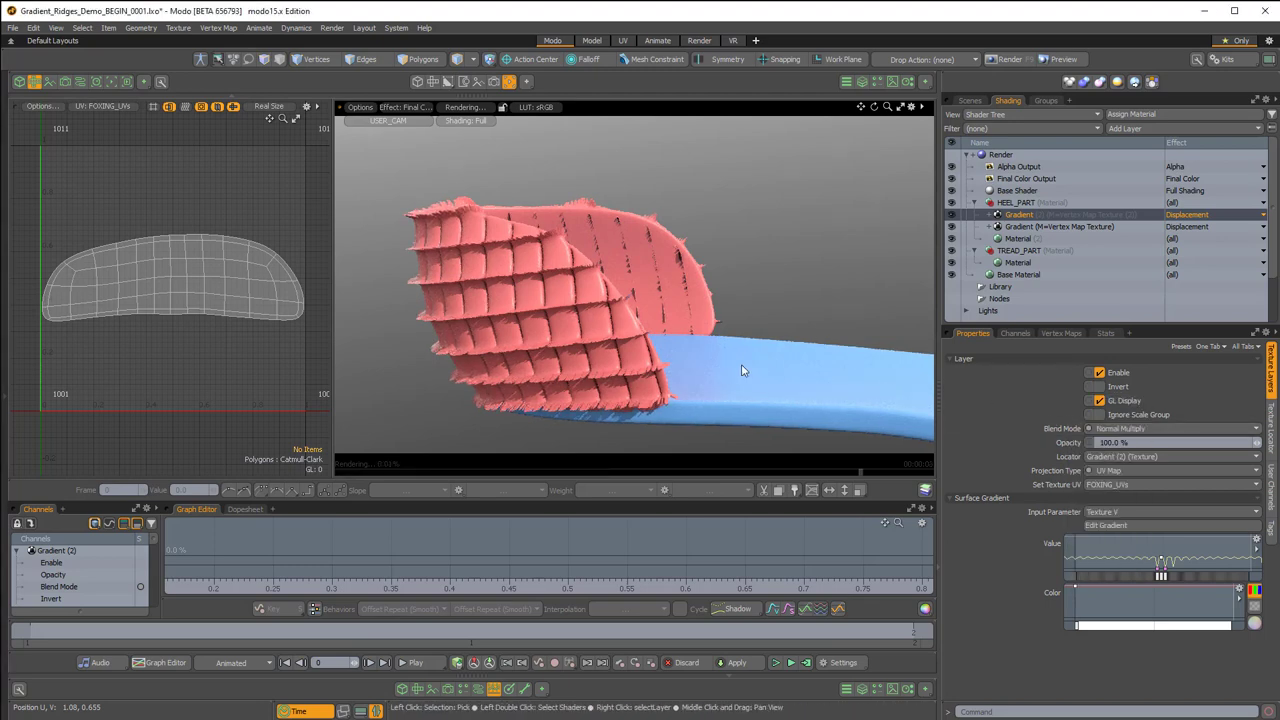
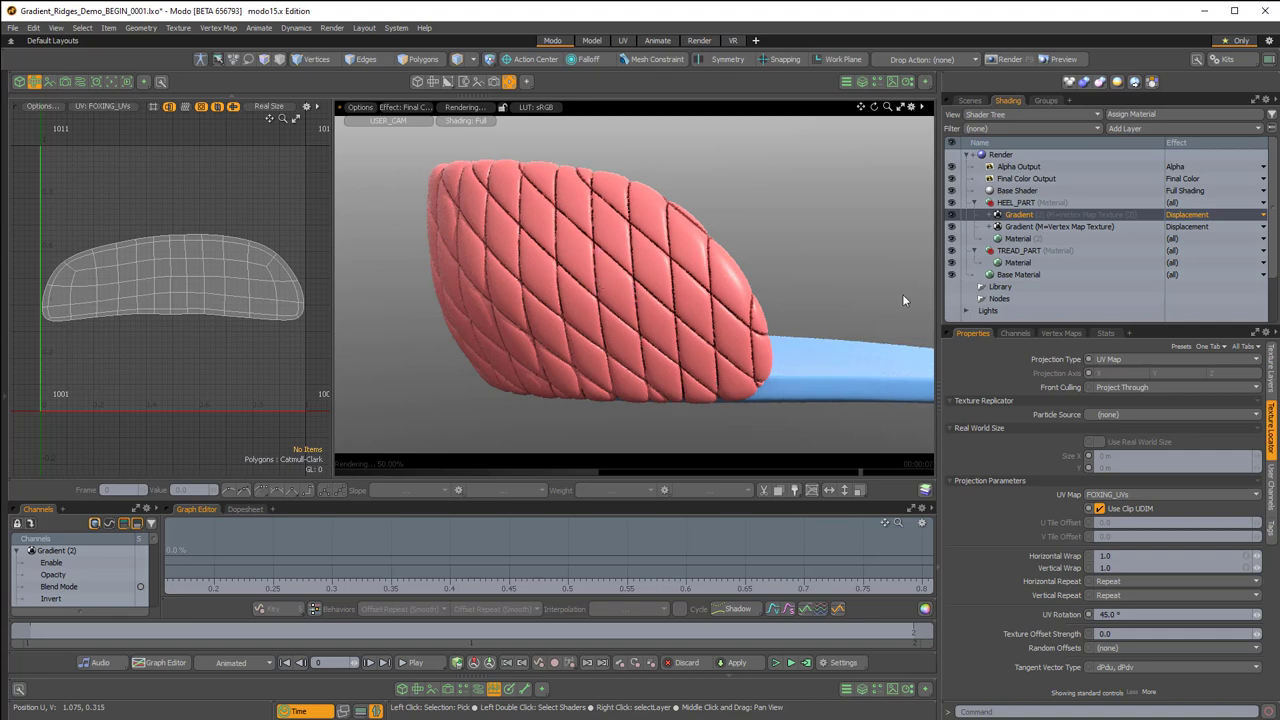
# - Set the original heel gradient's UV rotation to 45° in its texture locator
pyautogui.click(1020, 228)
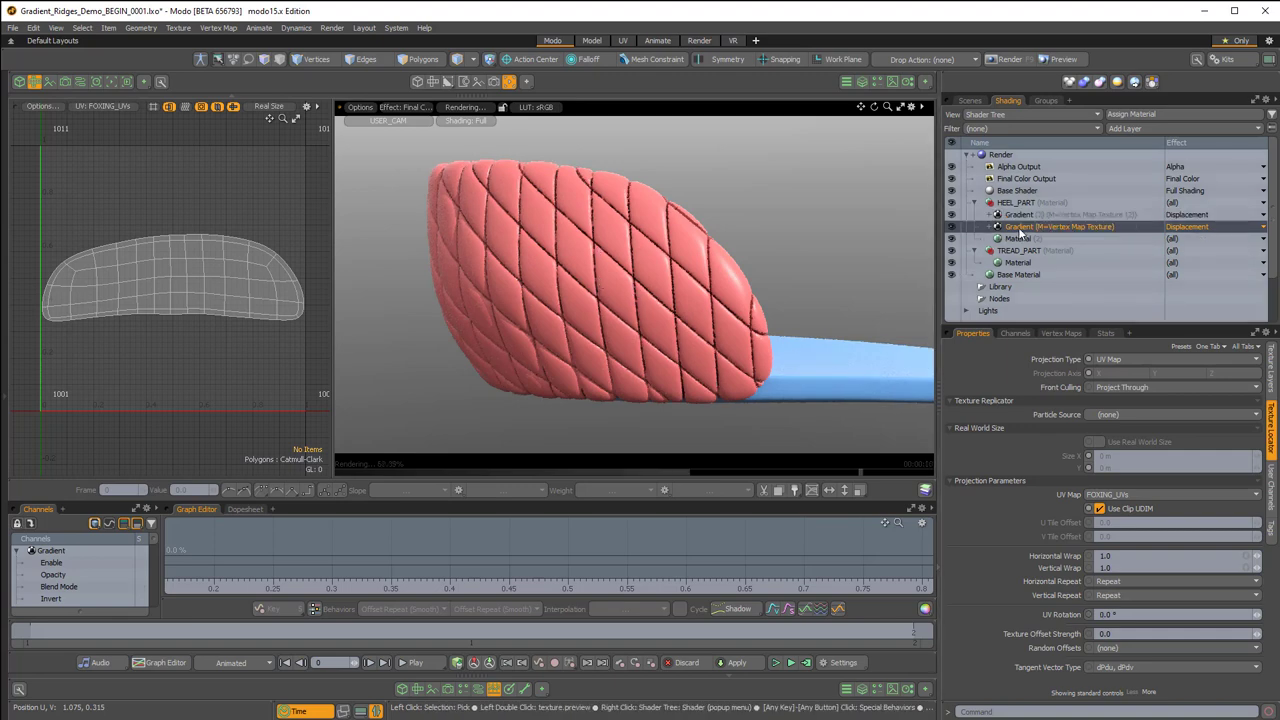
pyautogui.moveTo(1129, 614); pyautogui.dragTo(1019, 603)
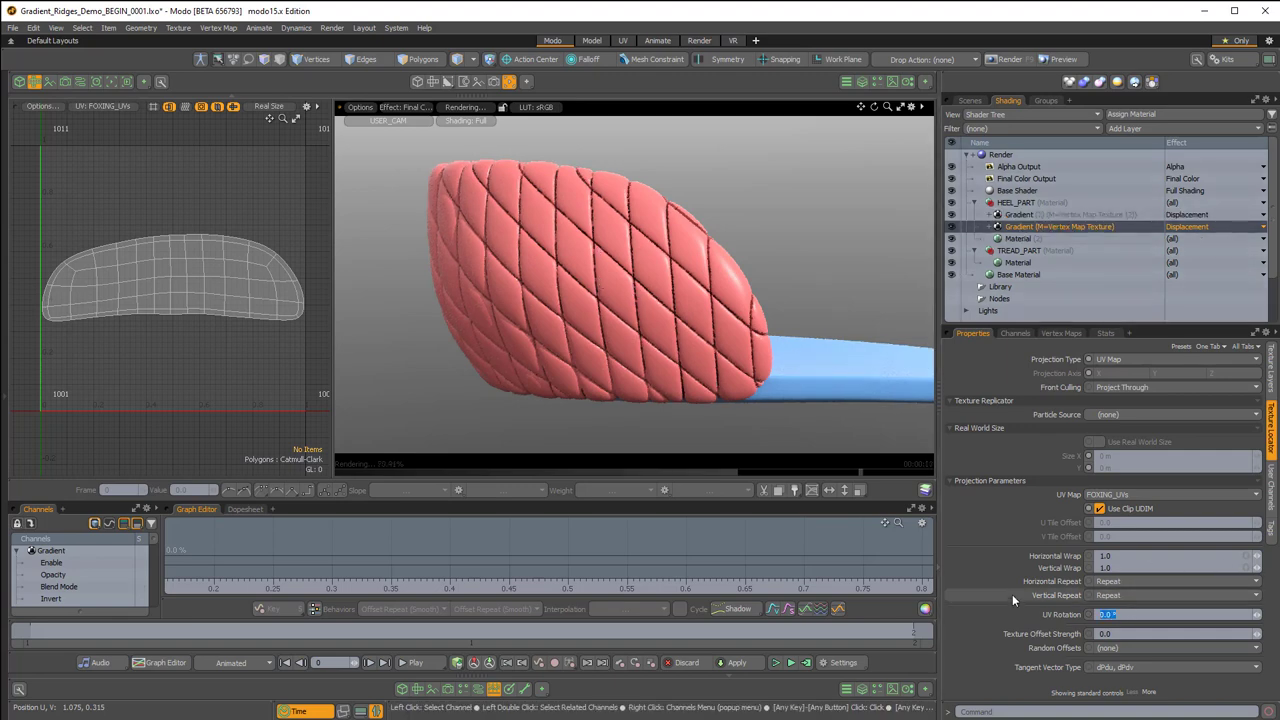
pyautogui.write('45')
pyautogui.press('Return')
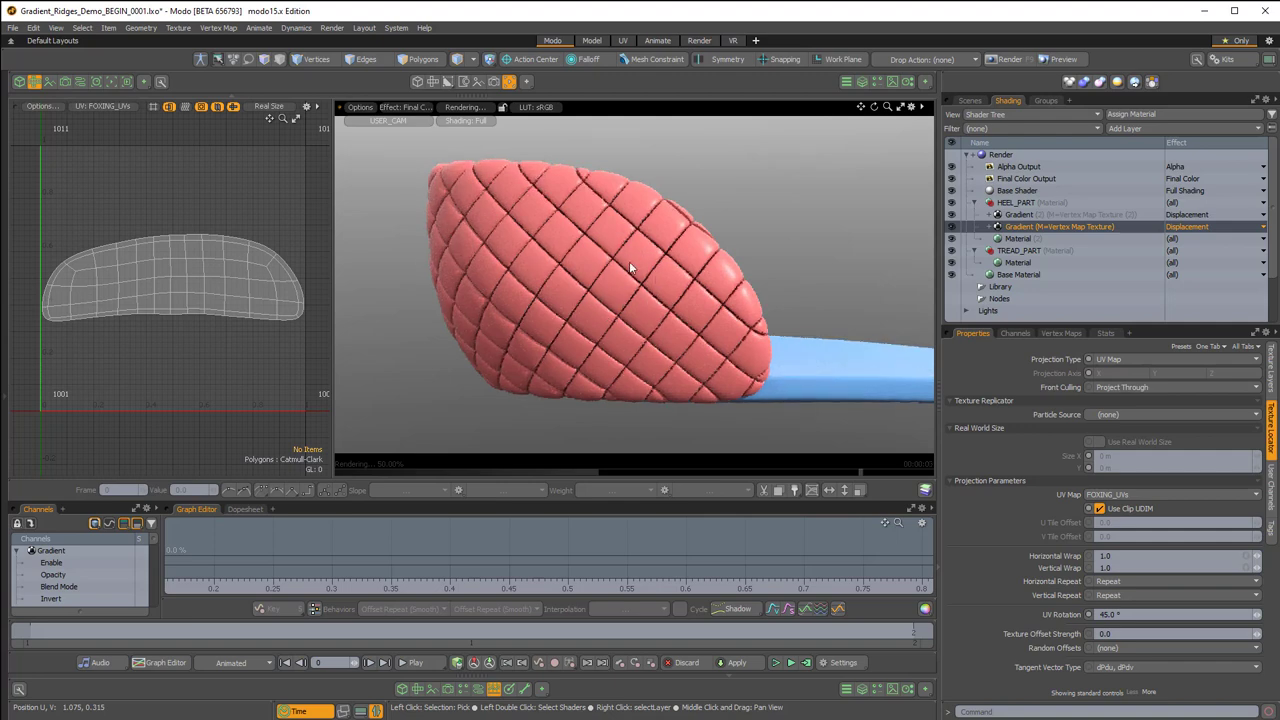
# - Select both heel gradients and reduce their shared opacity, trying 50% before settling on 80%
pyautogui.keyDown('ctrl'); pyautogui.click(1013, 216); pyautogui.keyUp('ctrl')
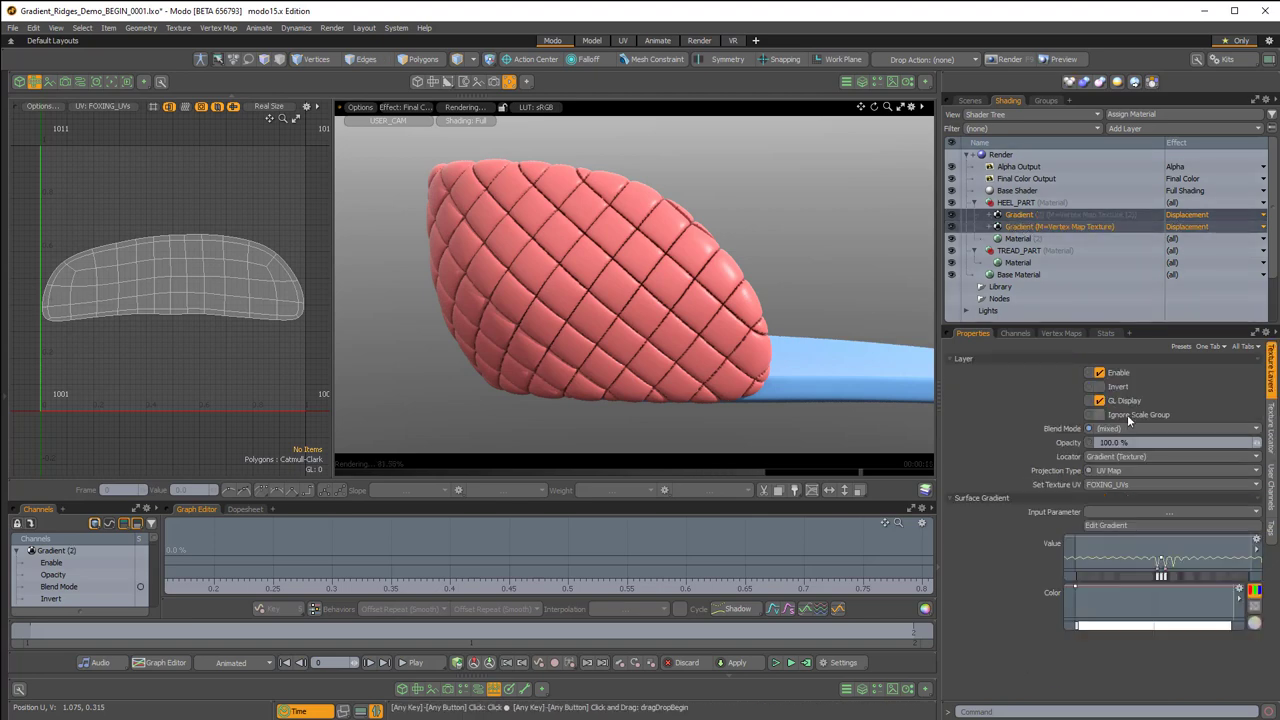
pyautogui.click(1122, 442)
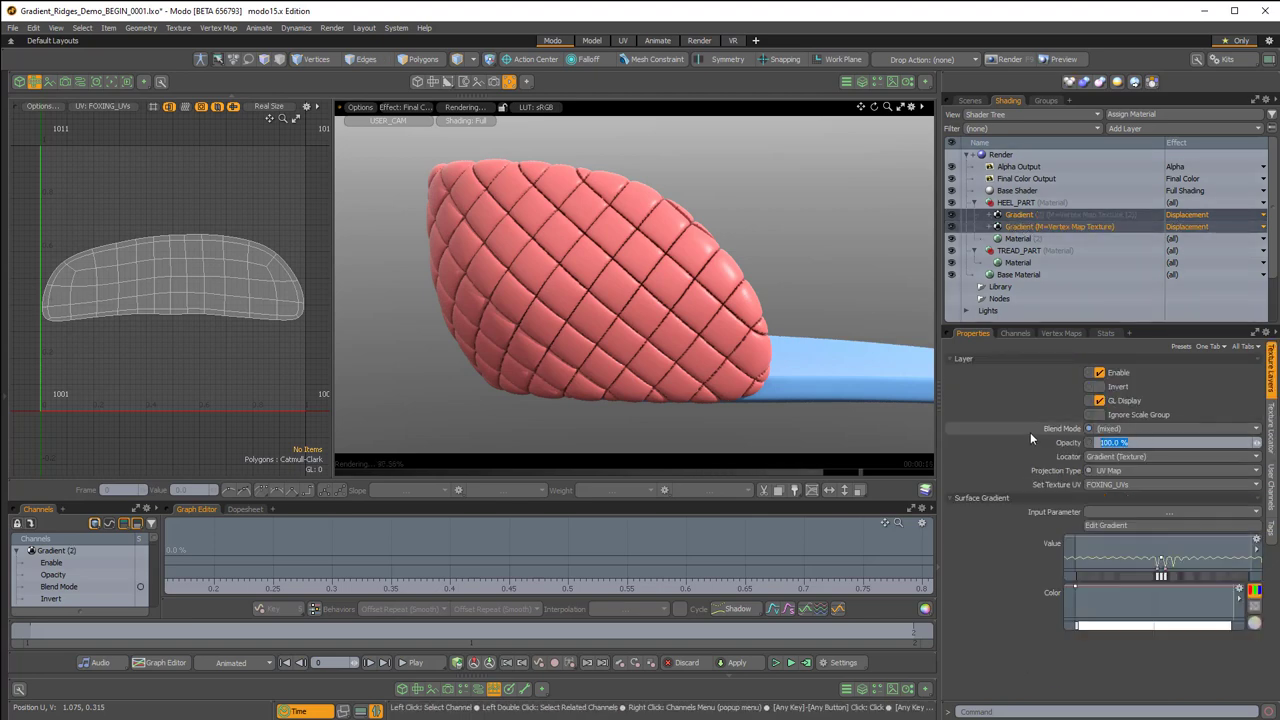
pyautogui.write('50')
pyautogui.press('Return')
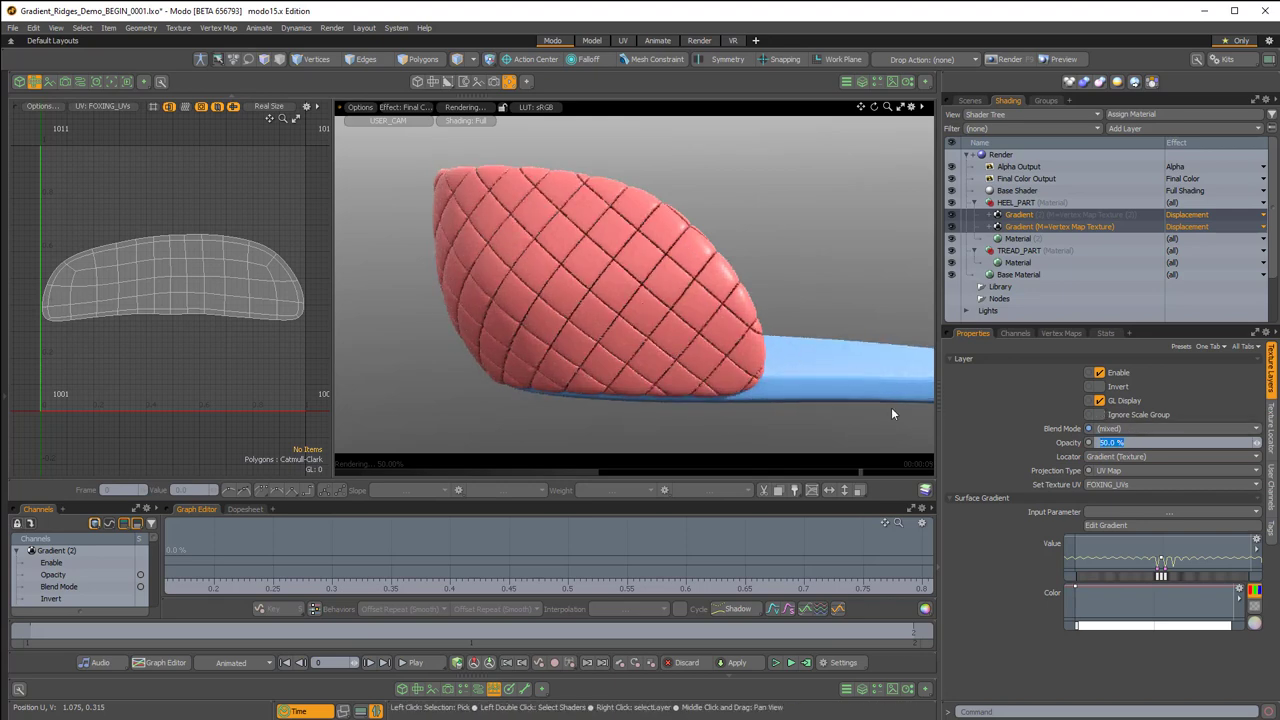
pyautogui.press('Return')
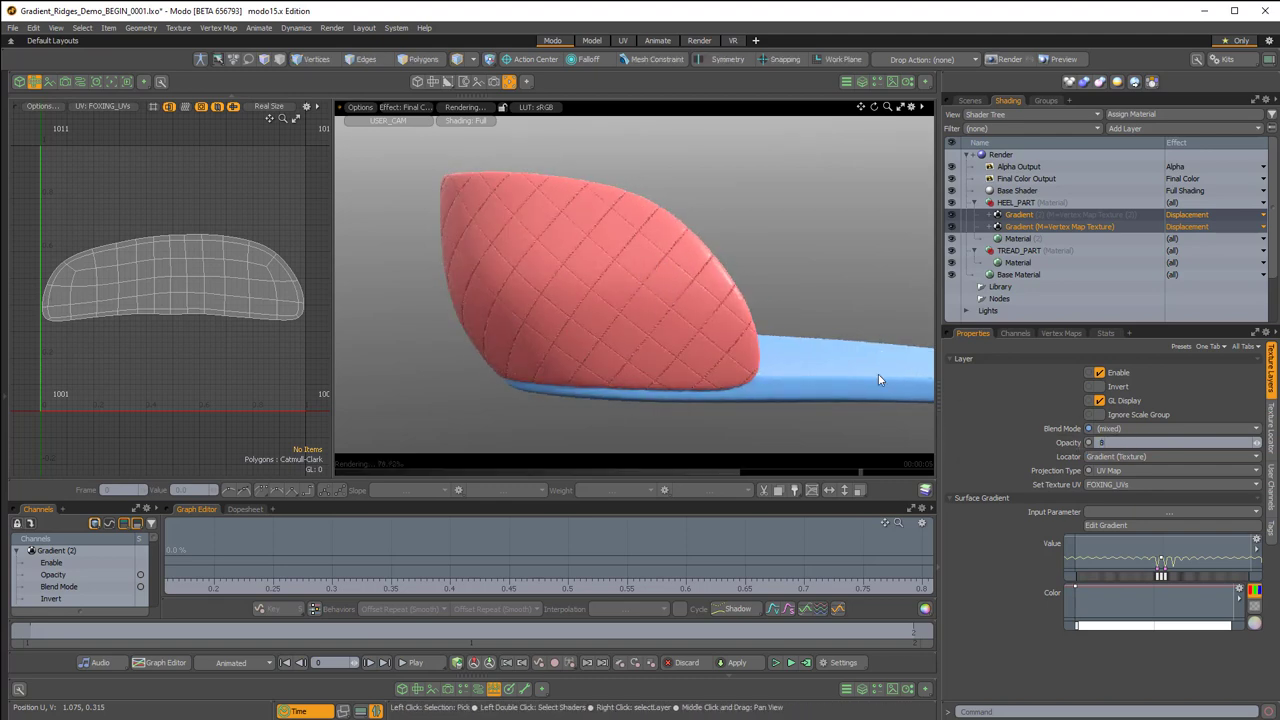
pyautogui.write('0')
pyautogui.press('Return')
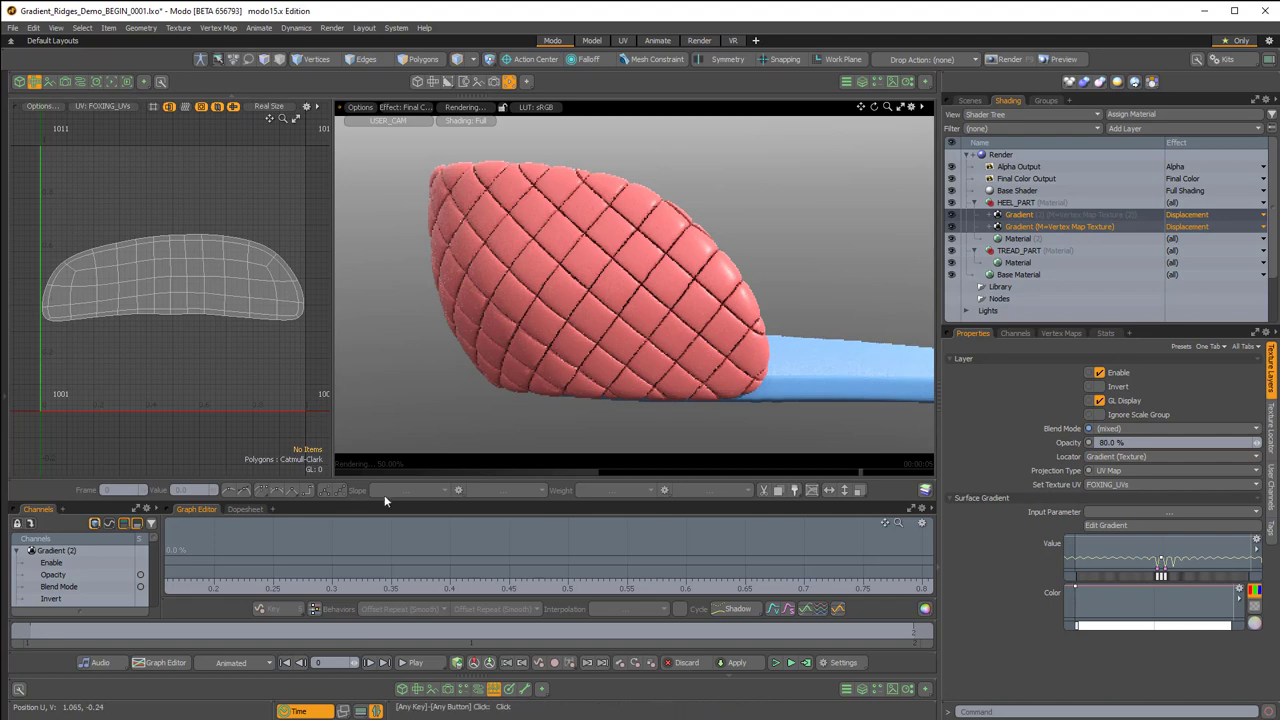
# - Reshape the original heel gradient's Value curve by adjusting the tangent handles of its peak key and both 0% keys
pyautogui.moveTo(396, 476); pyautogui.dragTo(396, 346)
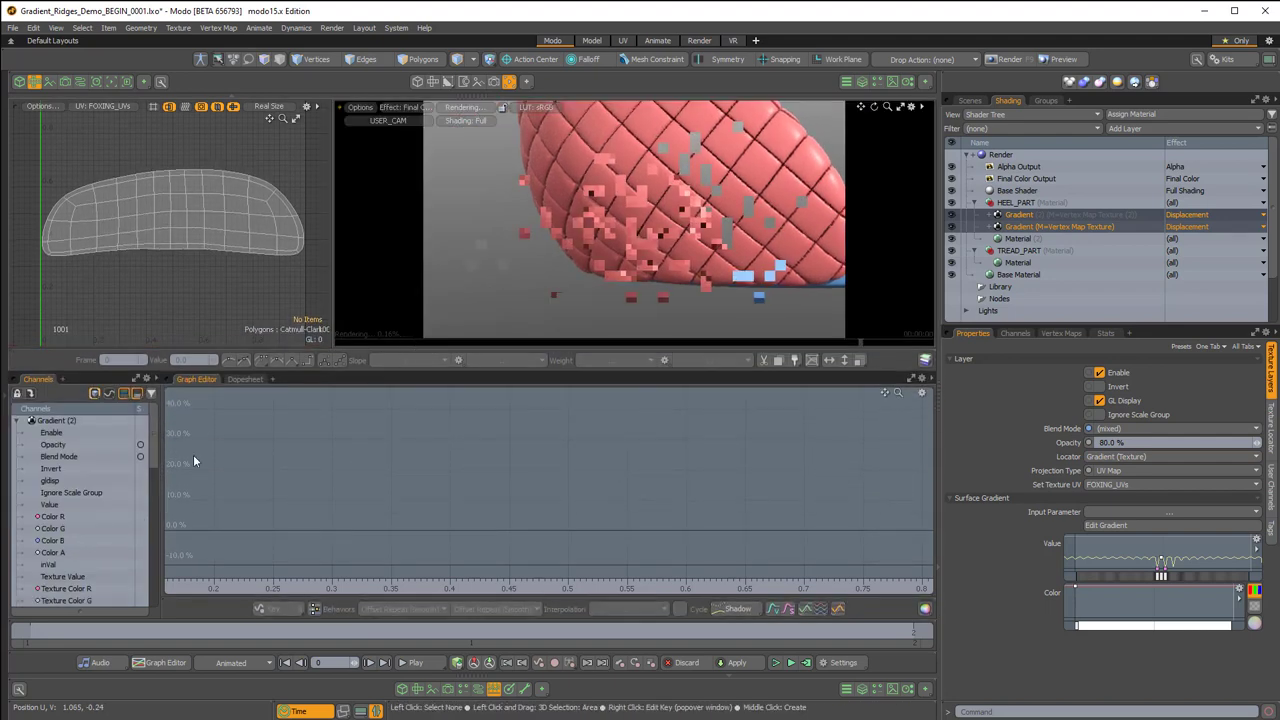
pyautogui.click(58, 506)
pyautogui.scroll(-6, 59, 509)
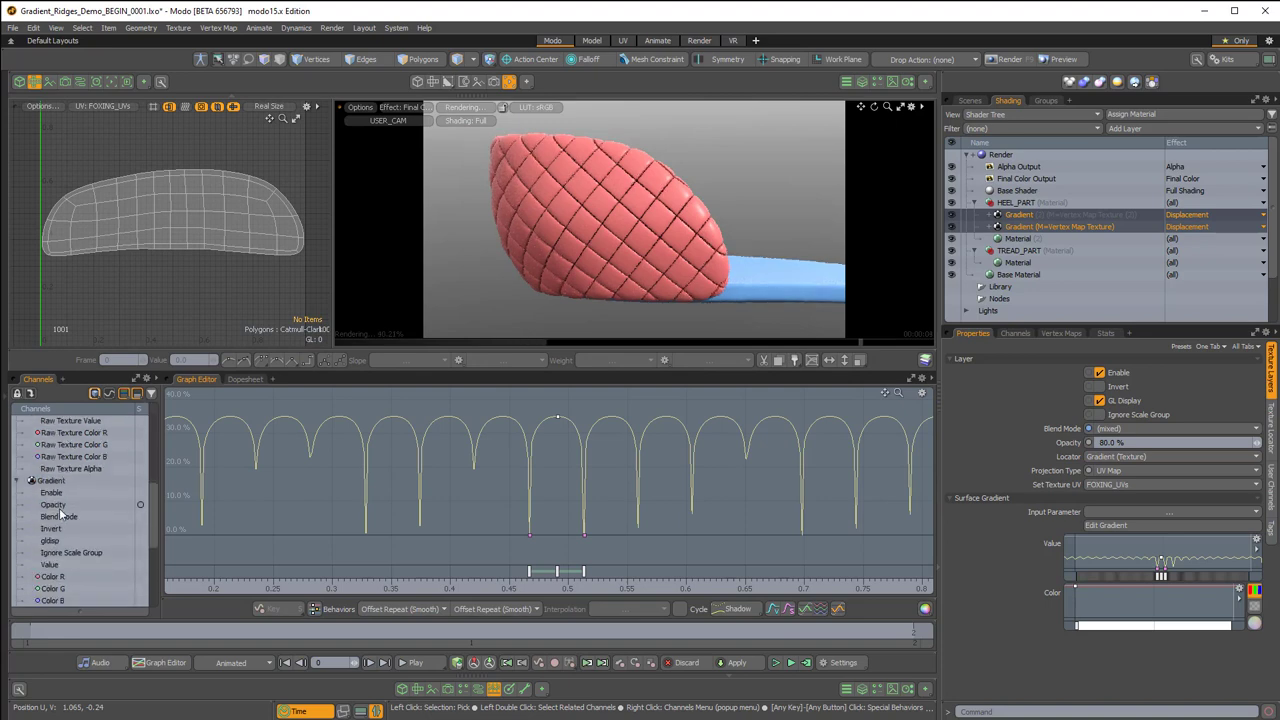
pyautogui.scroll(-1, 60, 514)
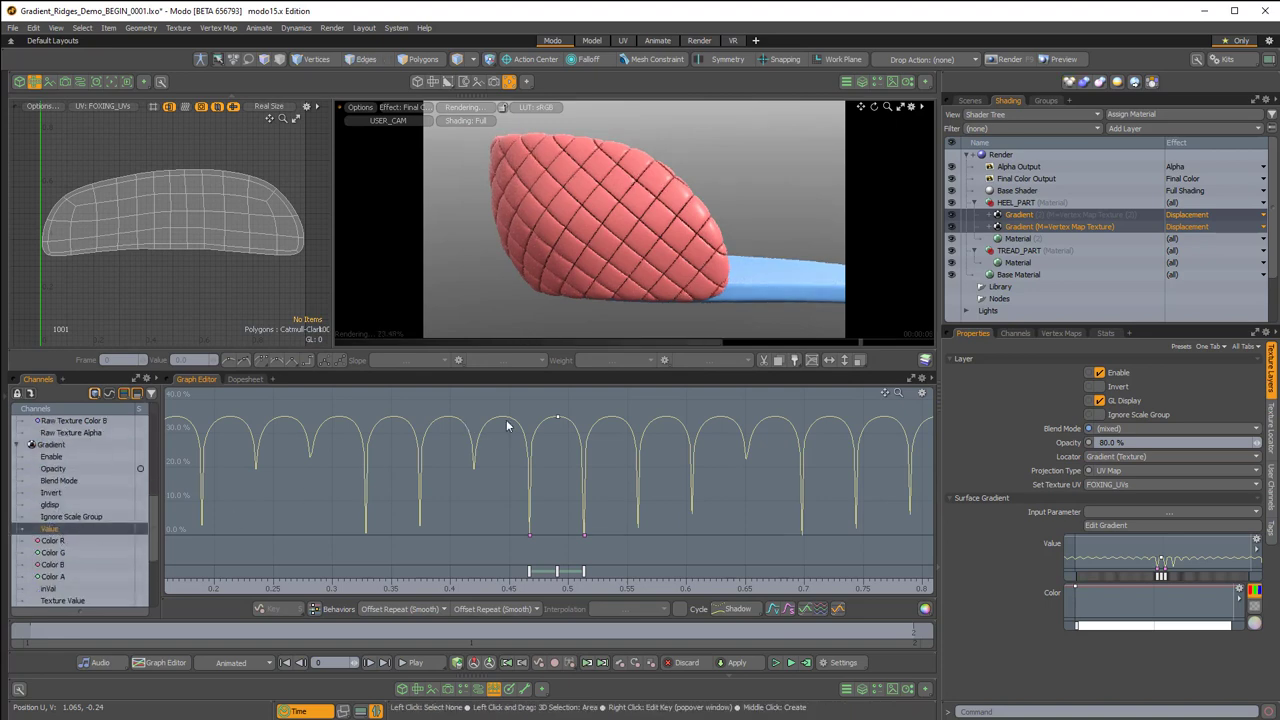
pyautogui.moveTo(537, 411); pyautogui.dragTo(635, 465)
pyautogui.moveTo(608, 421); pyautogui.dragTo(593, 421)
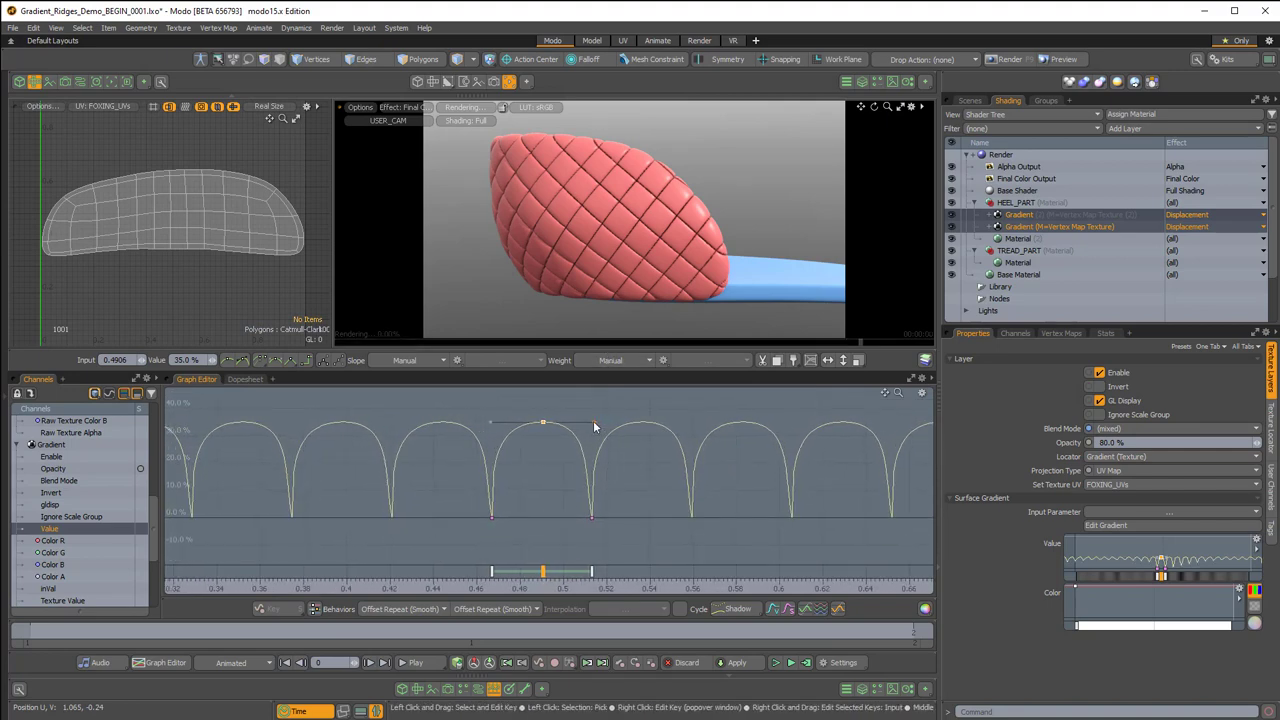
pyautogui.moveTo(520, 466); pyautogui.dragTo(462, 538)
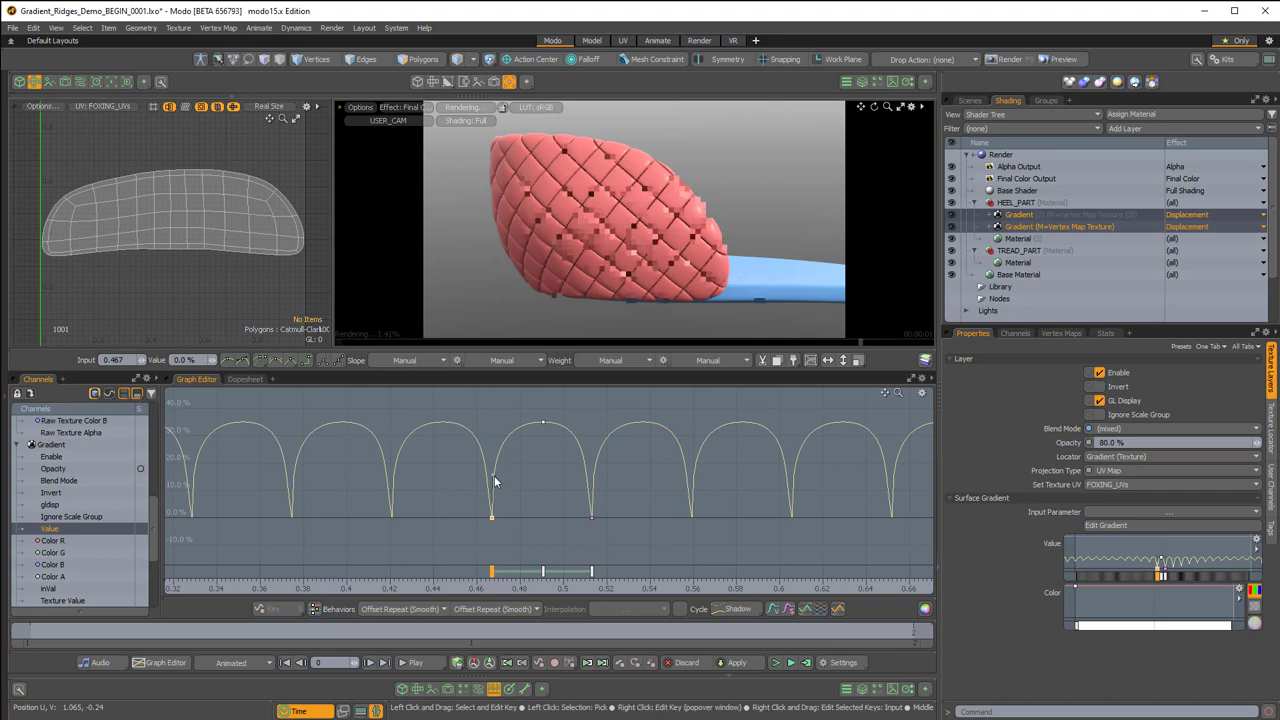
pyautogui.moveTo(562, 479); pyautogui.dragTo(609, 536)
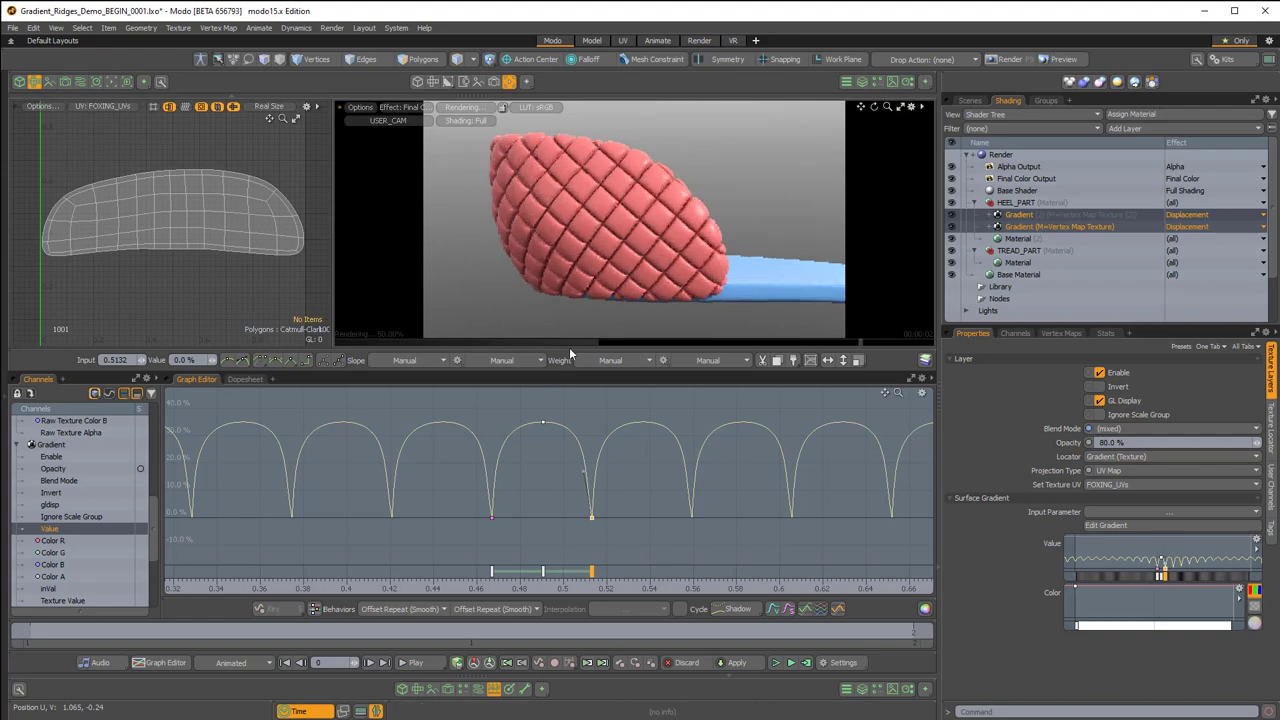
# - Set the two heel gradients' shared opacity to 55% and inspect the quilted displacement from both sides of the heel
pyautogui.moveTo(569, 347); pyautogui.dragTo(570, 500)
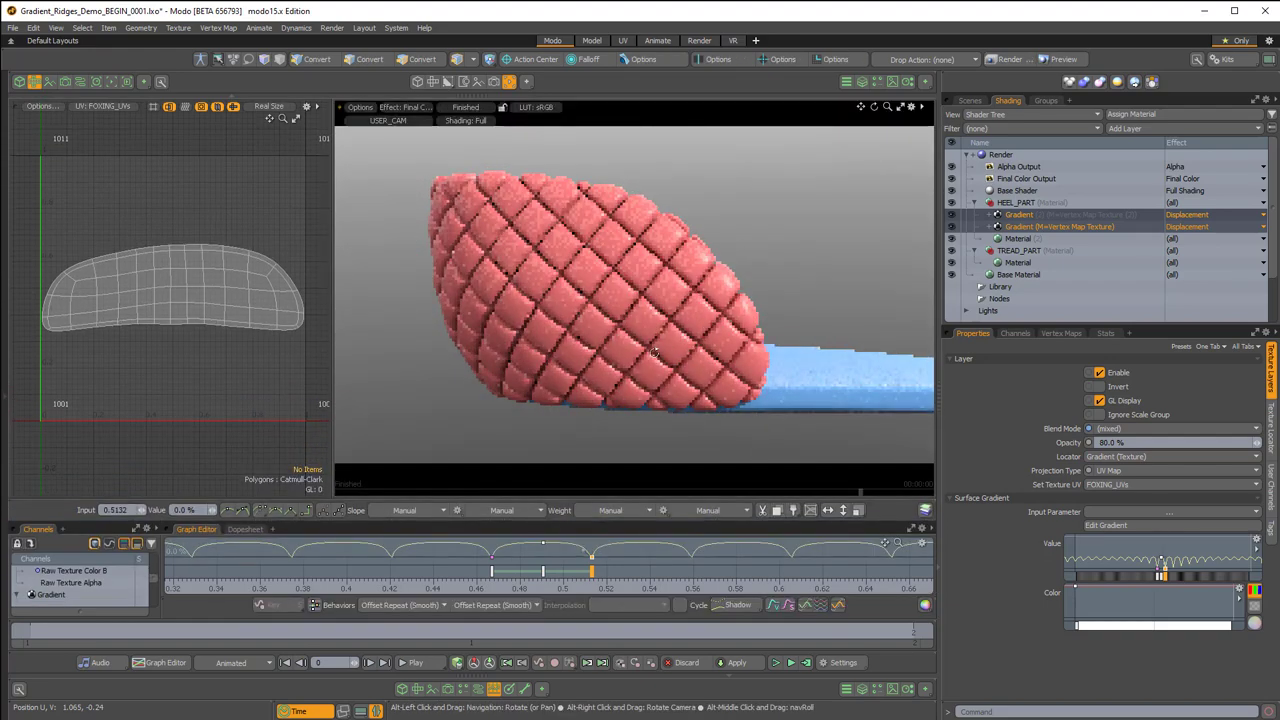
pyautogui.keyDown('alt'); pyautogui.moveTo(653, 352); pyautogui.dragTo(673, 354); pyautogui.keyUp('alt')
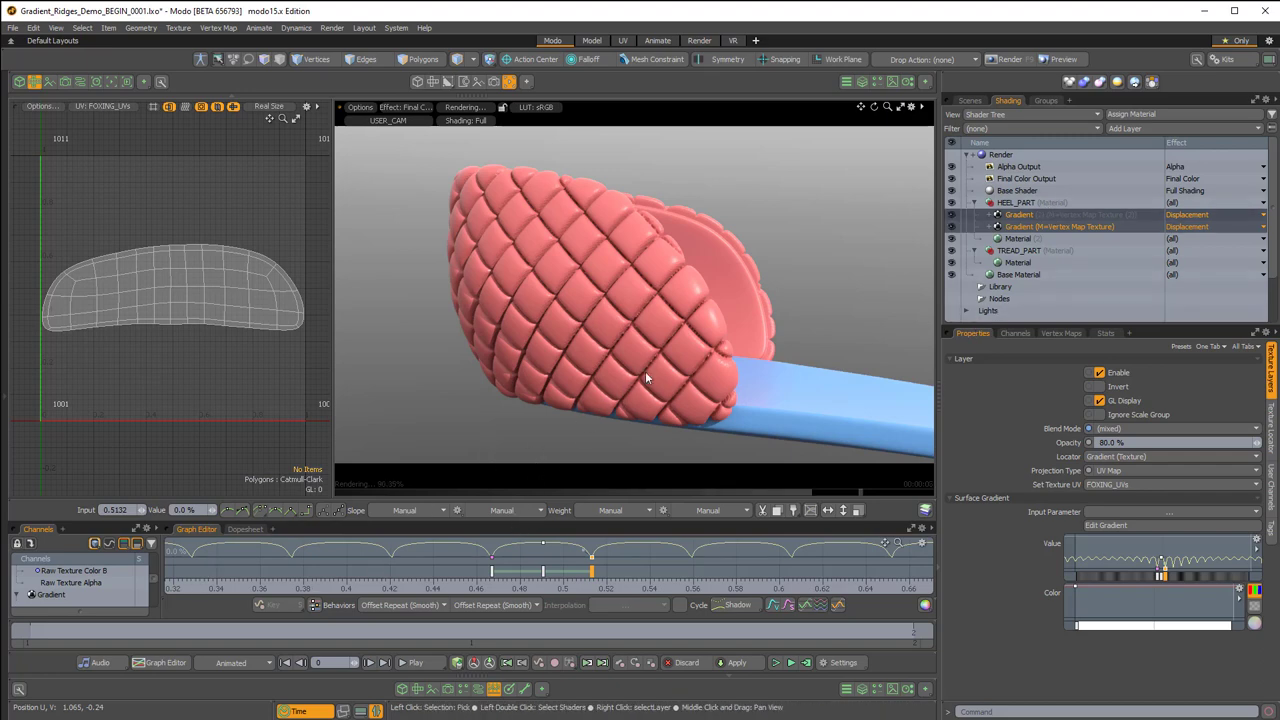
pyautogui.keyDown('alt'); pyautogui.moveTo(646, 378); pyautogui.dragTo(744, 314); pyautogui.keyUp('alt')
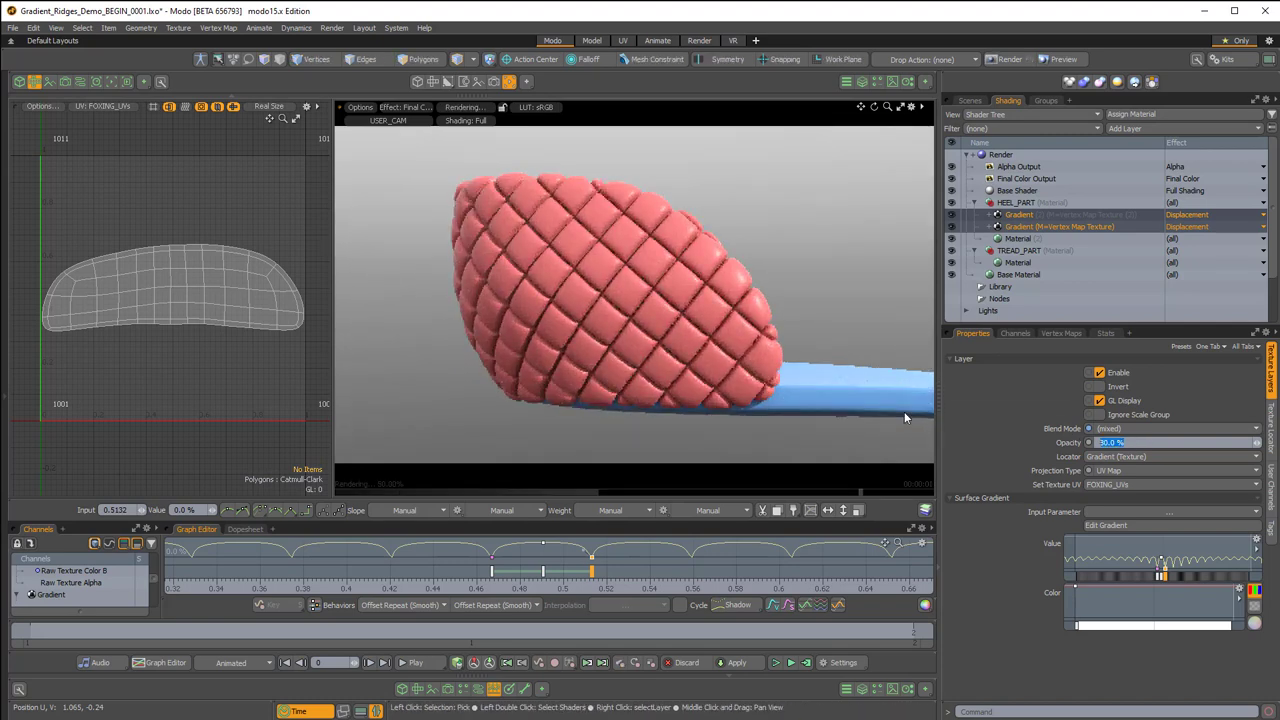
pyautogui.write('55')
pyautogui.press('Return')
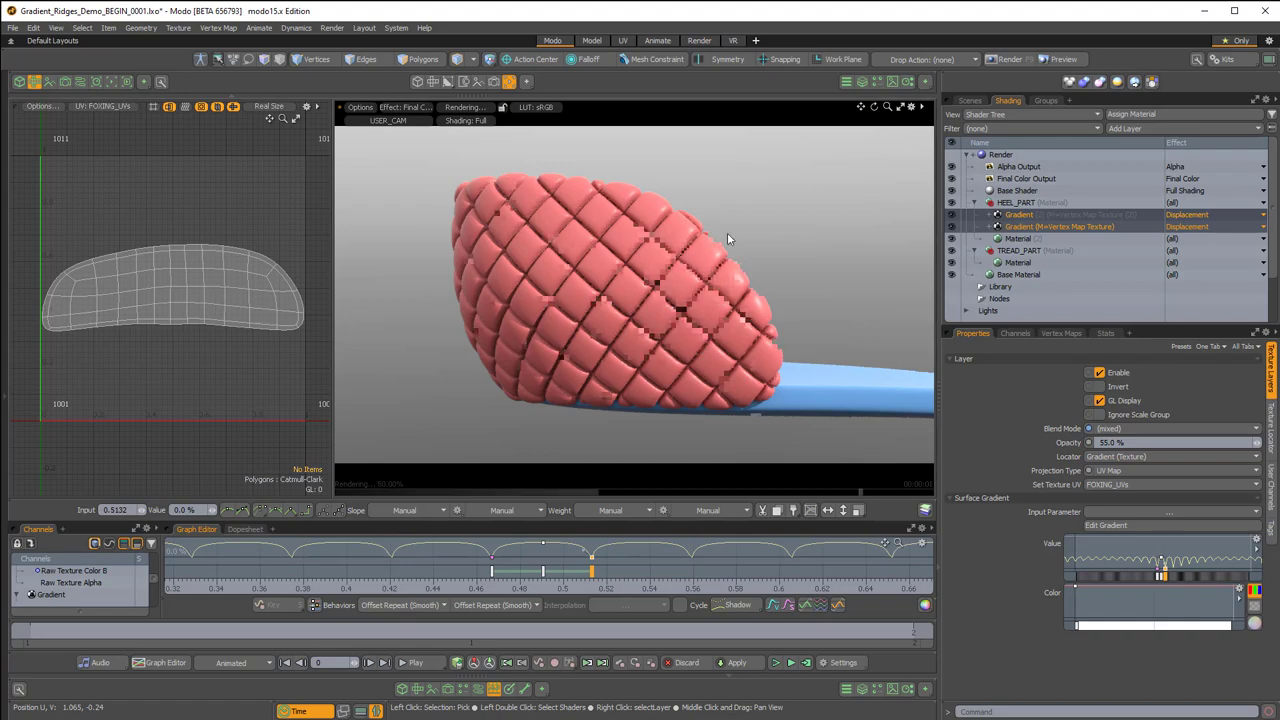
pyautogui.keyDown('alt'); pyautogui.moveTo(607, 292); pyautogui.dragTo(652, 303); pyautogui.keyUp('alt')
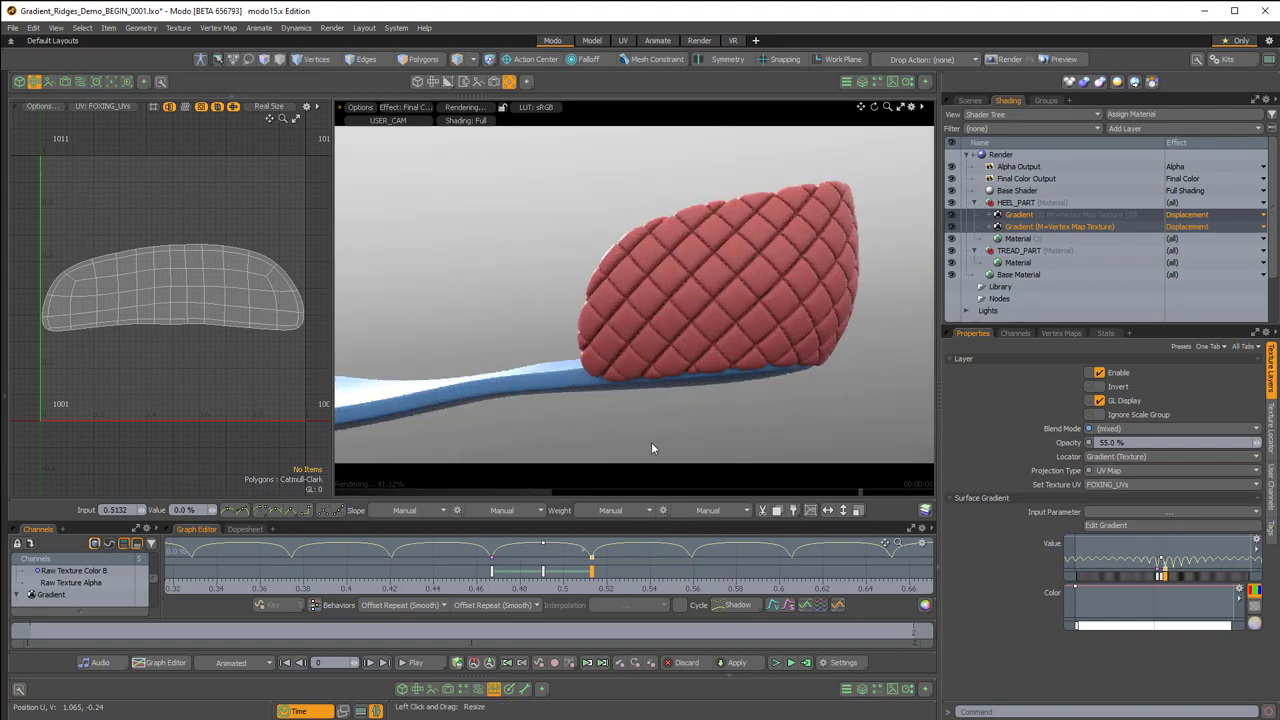
pyautogui.keyDown('ctrl'); pyautogui.keyDown('alt'); pyautogui.moveTo(651, 449); pyautogui.dragTo(629, 274); pyautogui.keyUp('alt'); pyautogui.keyUp('ctrl')
# - Select the TREAD_PART material and the TREAD_0001 mesh, and display the TREAD_UVs map with the sole's underside in view
pyautogui.click(975, 203)
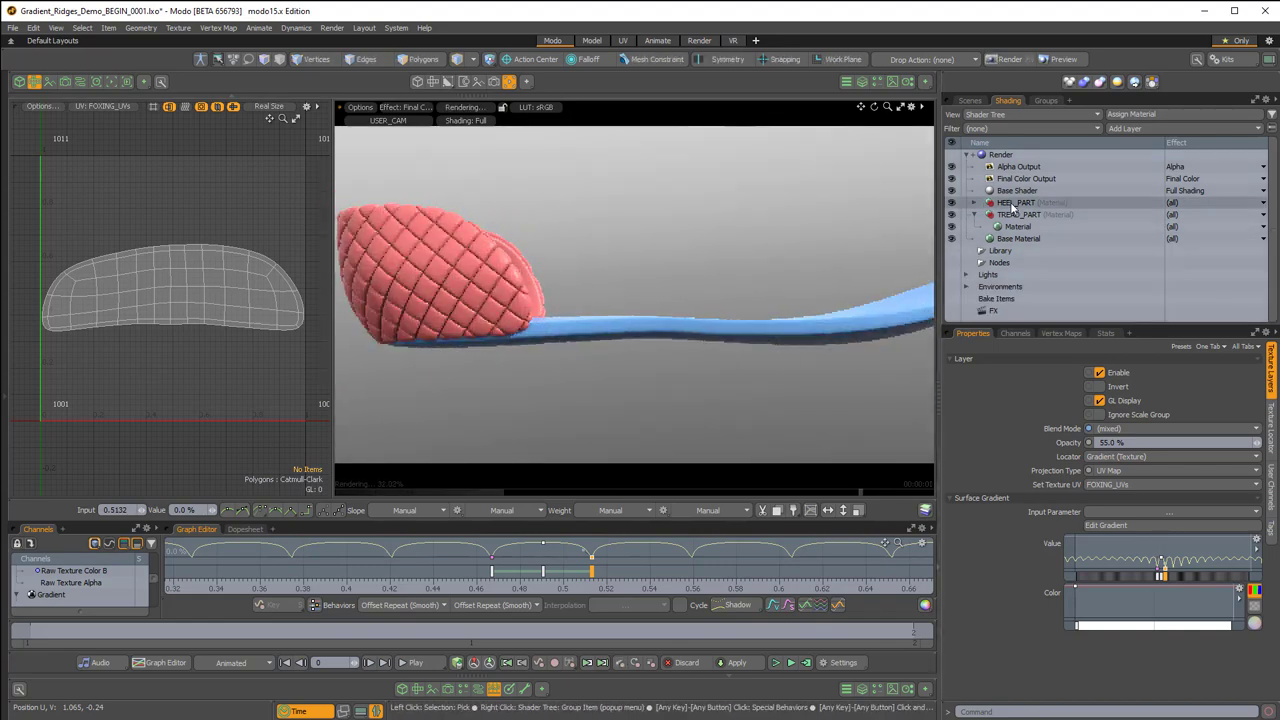
pyautogui.click(1008, 216)
pyautogui.click(1014, 227)
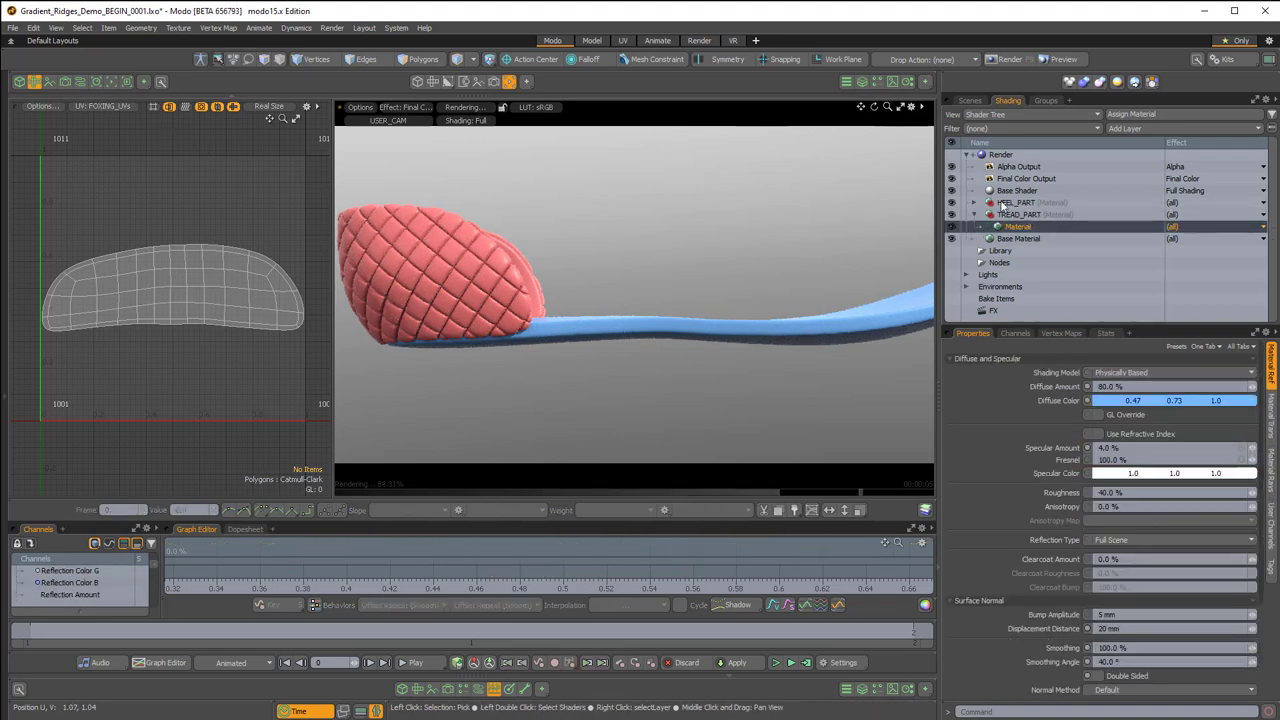
pyautogui.click(971, 101)
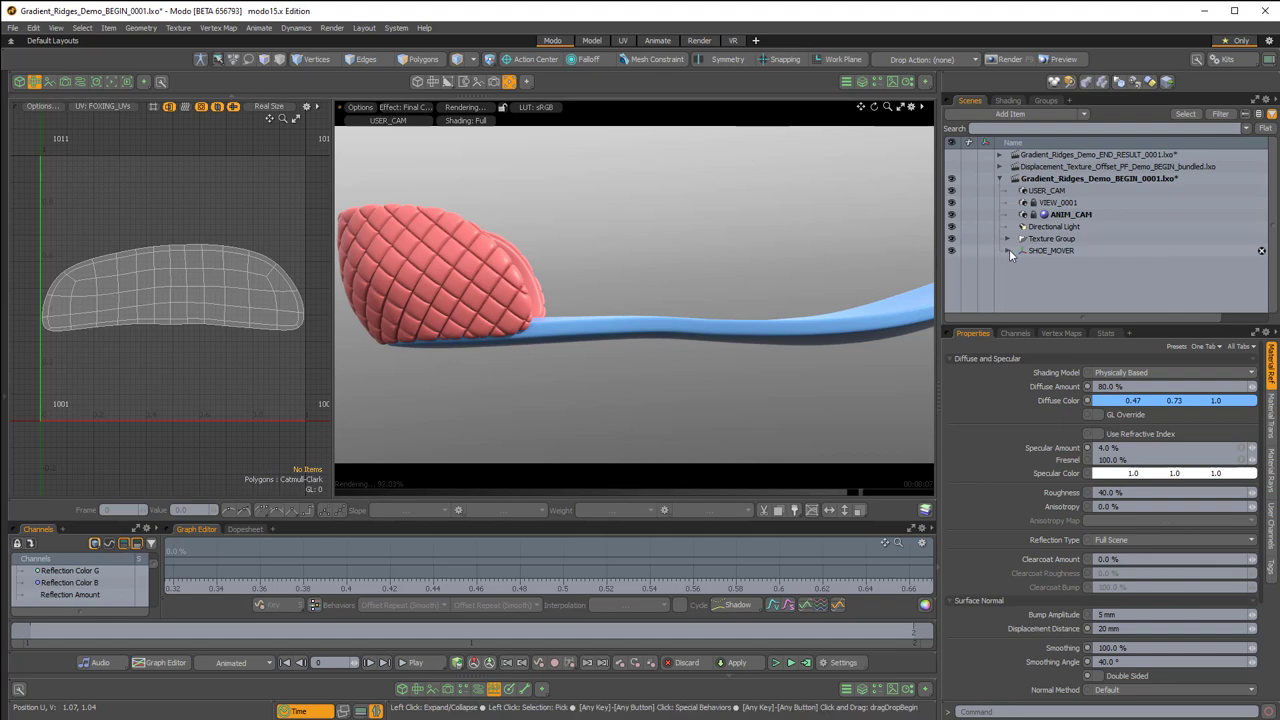
pyautogui.click(1008, 250)
pyautogui.click(1058, 274)
pyautogui.click(1007, 101)
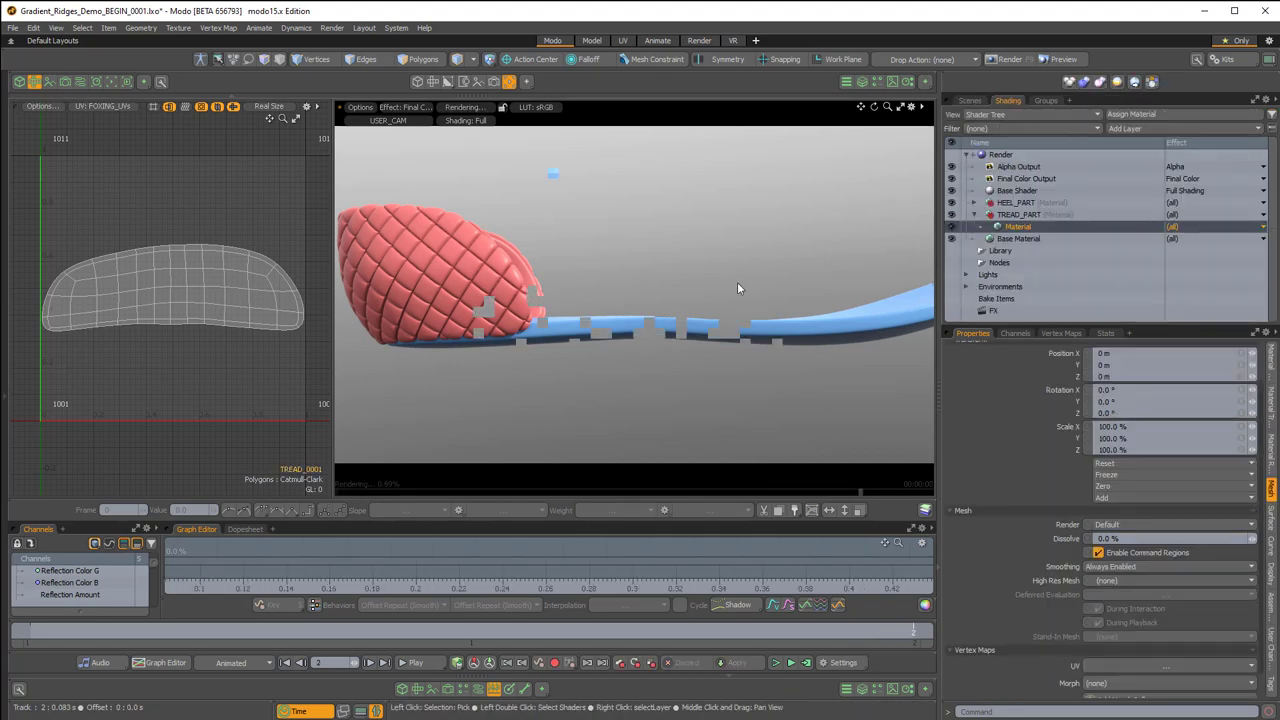
pyautogui.keyDown('alt'); pyautogui.moveTo(737, 284); pyautogui.dragTo(684, 351); pyautogui.keyUp('alt')
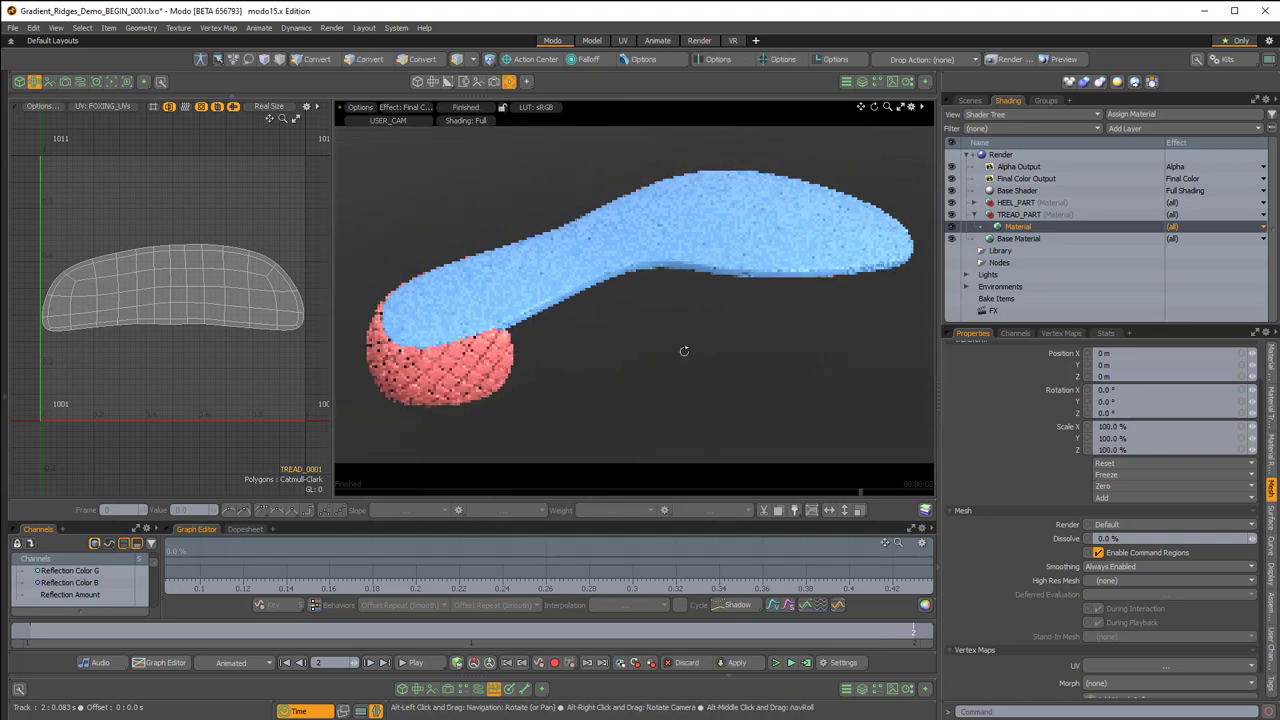
pyautogui.click(98, 107)
pyautogui.click(101, 143)
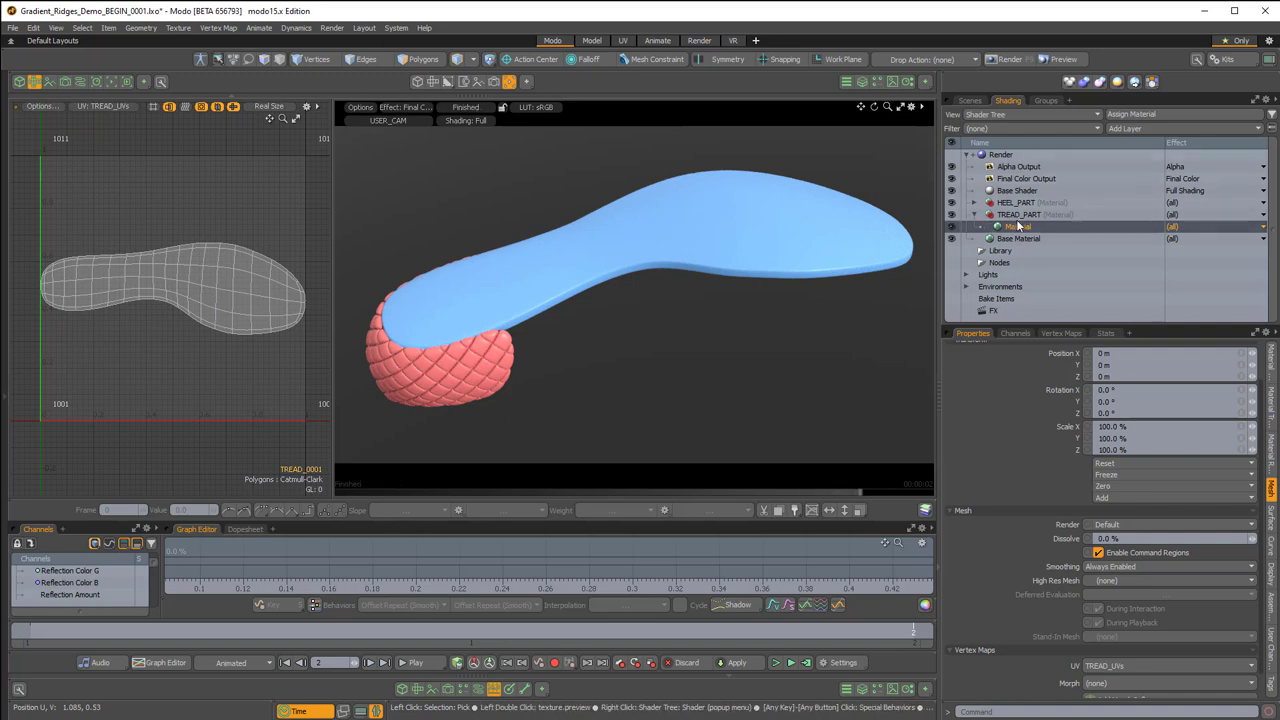
# - Add a Gradient layer above the material in the TREAD_PART group
pyautogui.click(1127, 128)
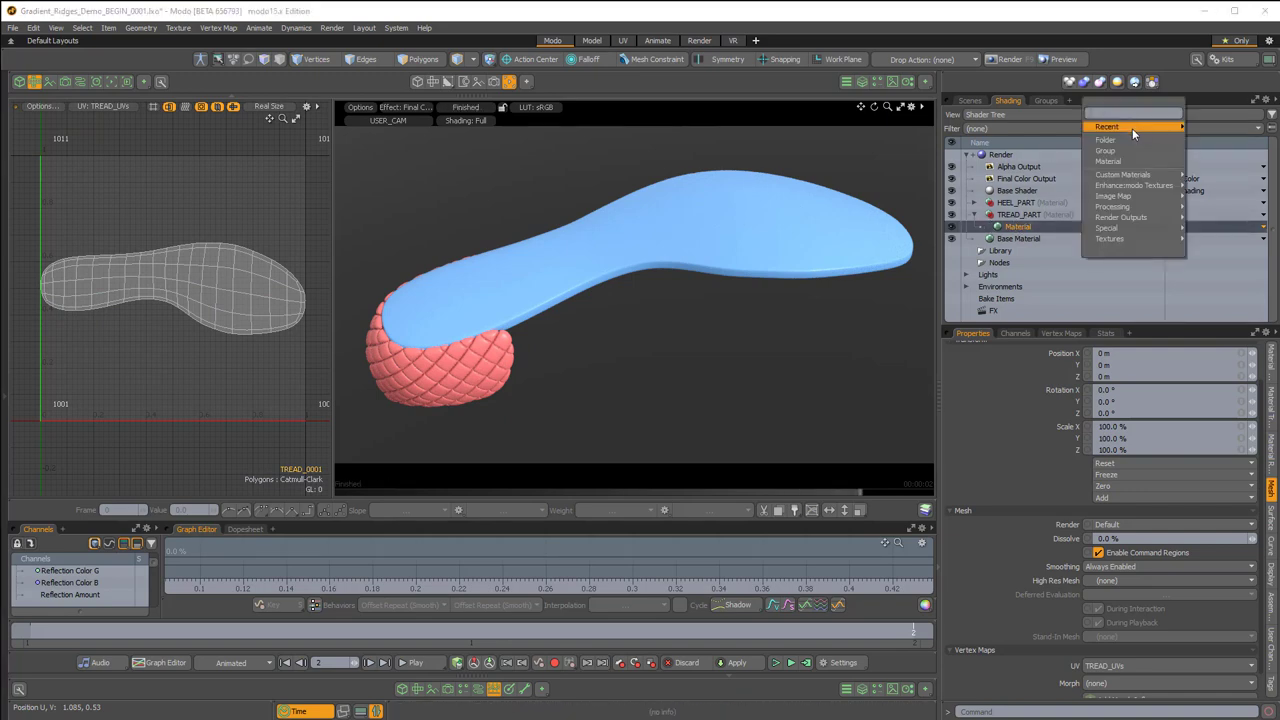
pyautogui.moveTo(1116, 200)
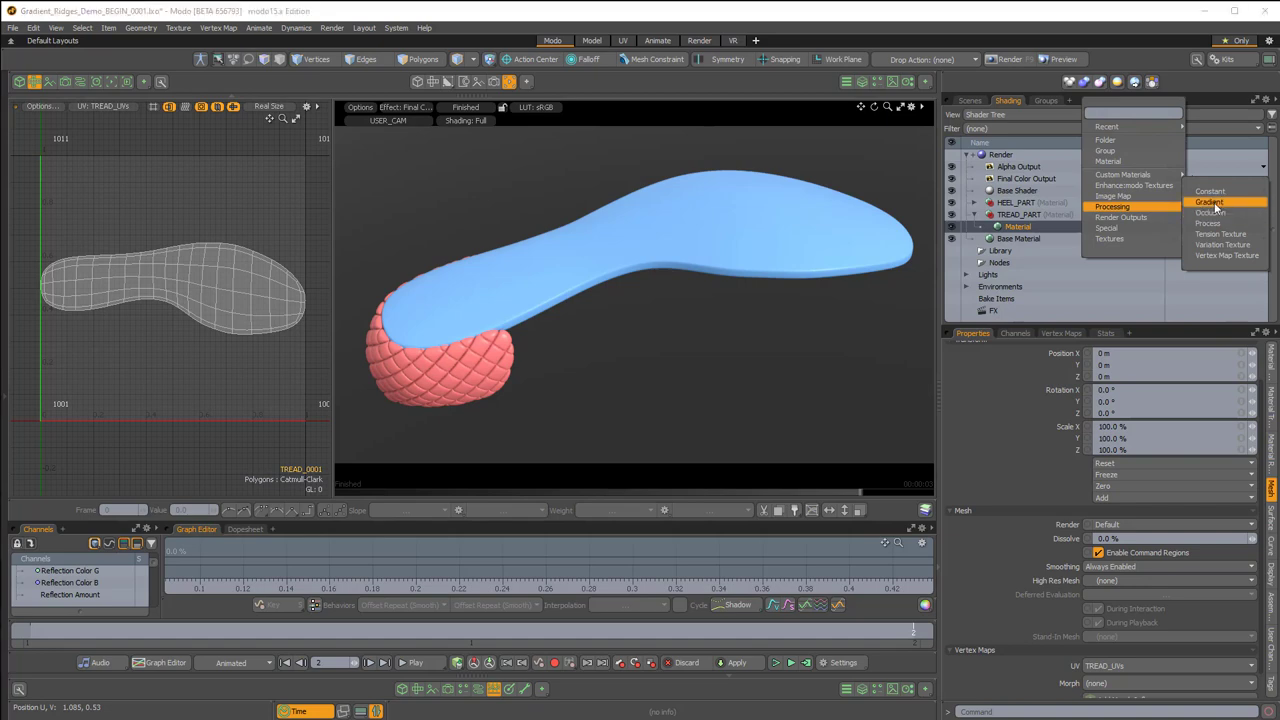
pyautogui.click(1210, 202)
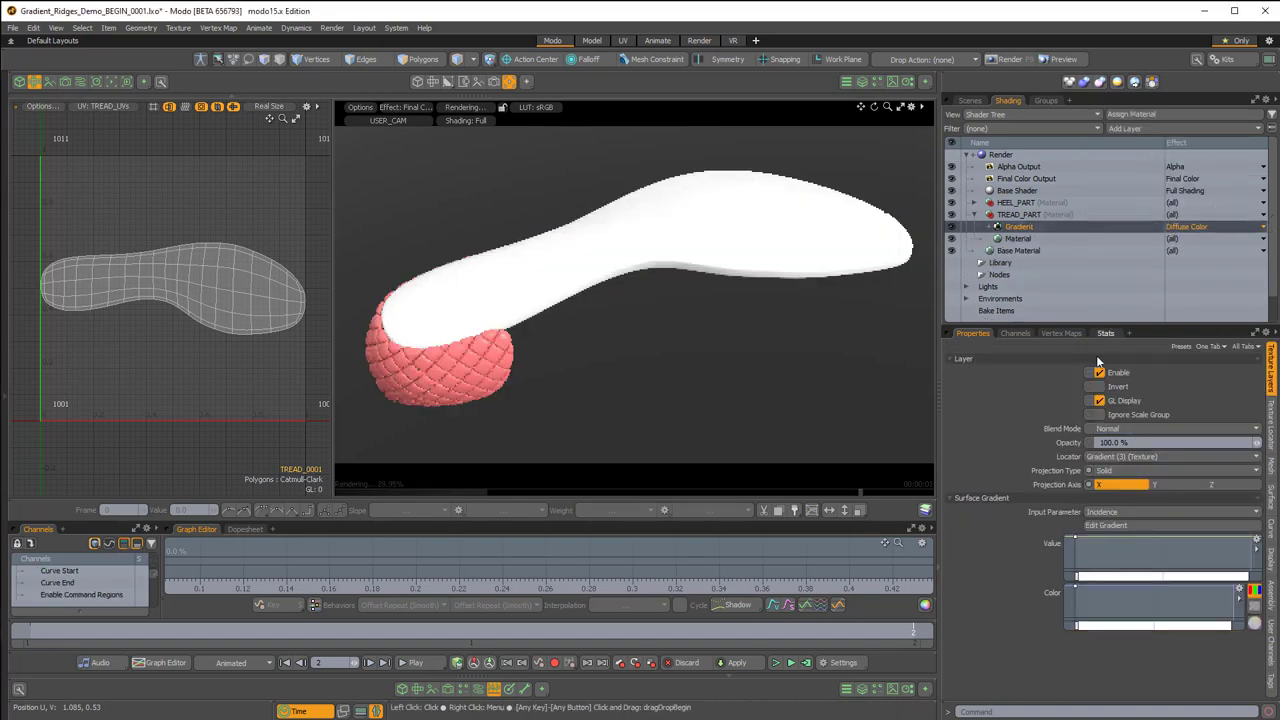
# - Set the tread gradient to UV Map projection using TREAD_UVs, with Texture U as its input parameter
pyautogui.click(1110, 472)
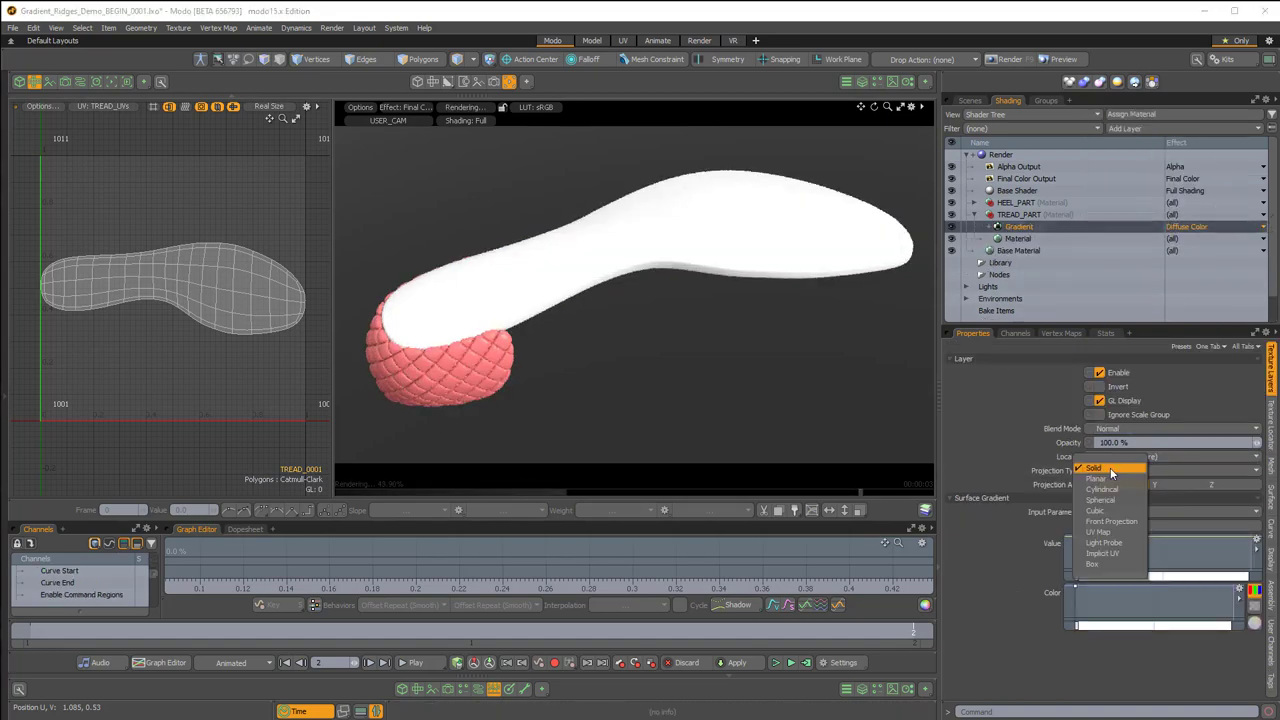
pyautogui.click(1108, 533)
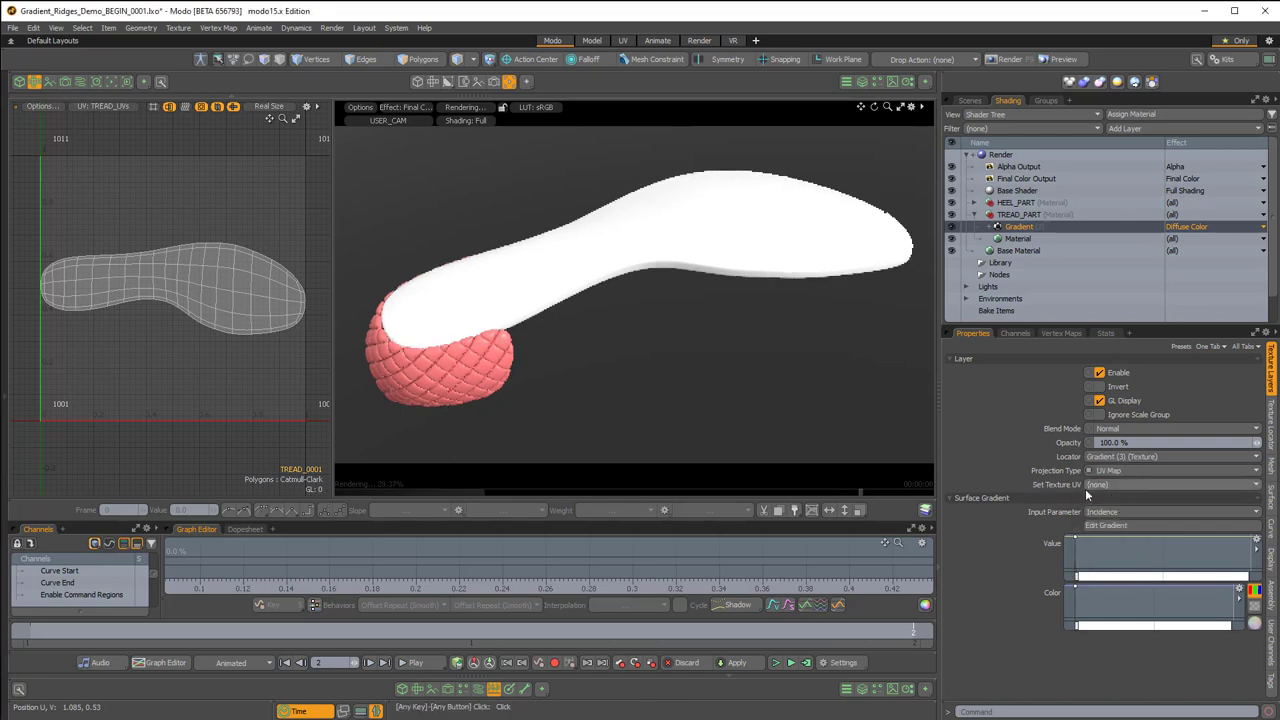
pyautogui.click(1112, 485)
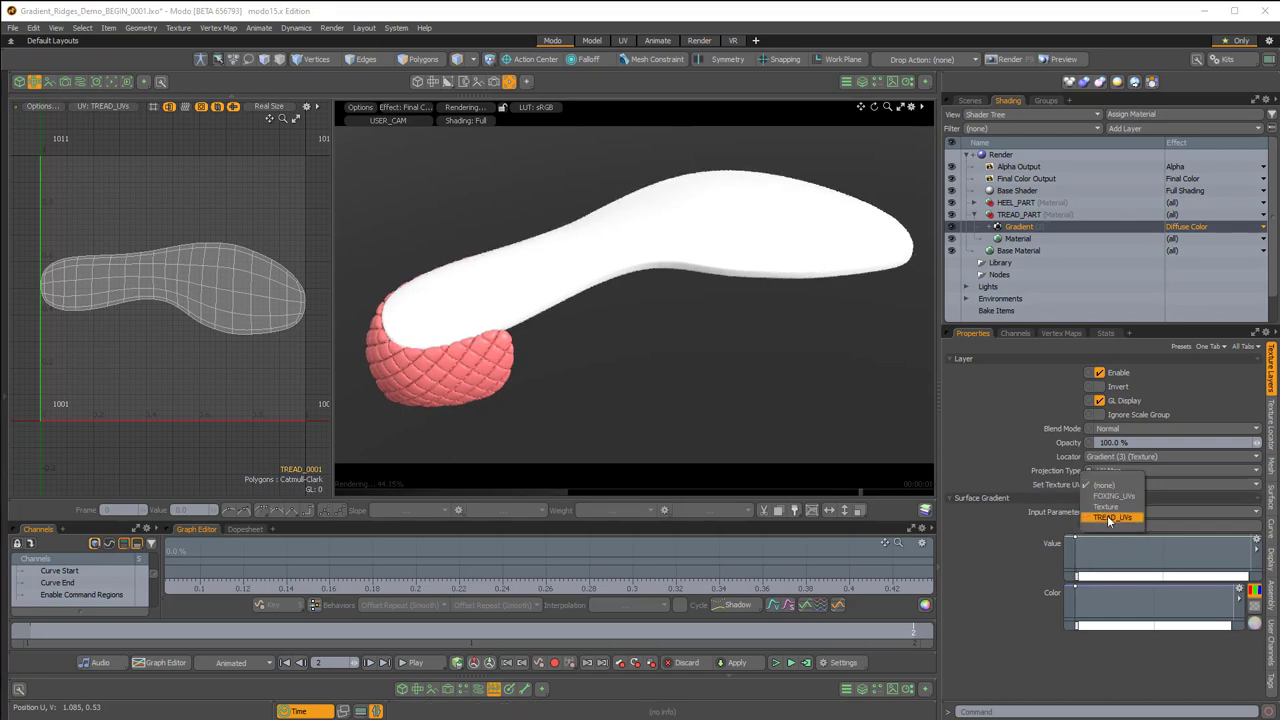
pyautogui.click(1110, 517)
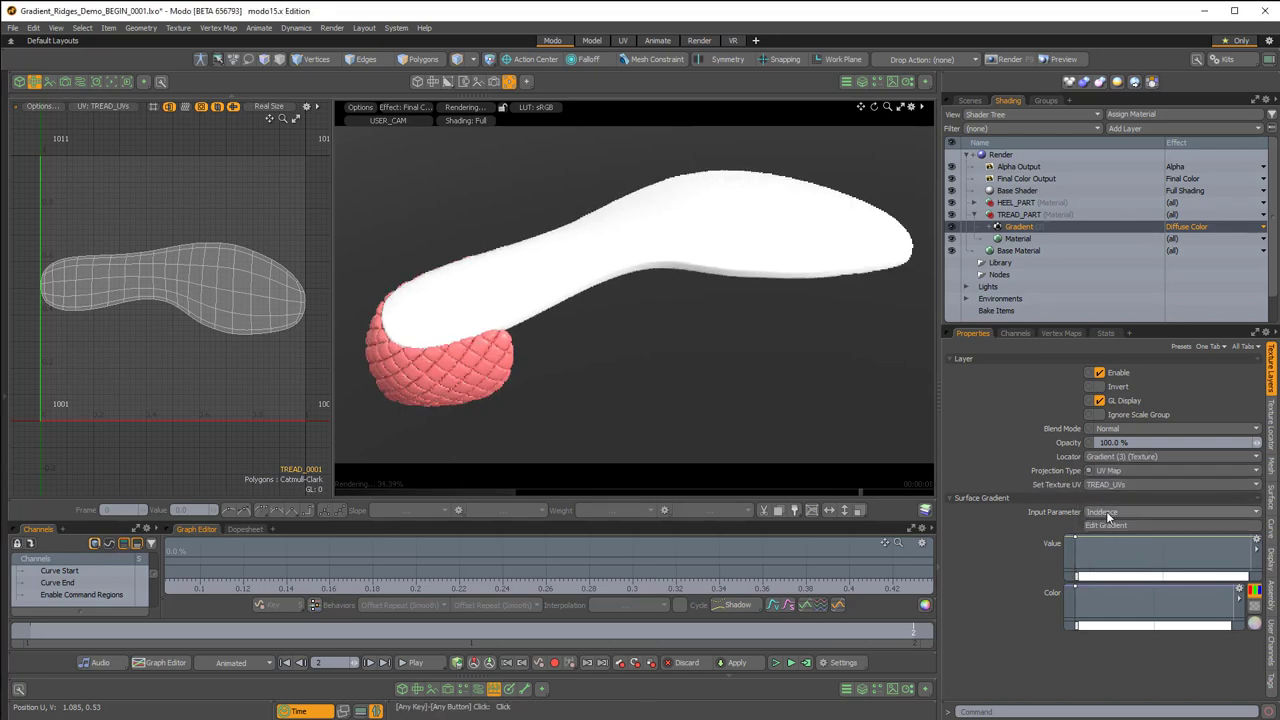
pyautogui.click(1109, 514)
pyautogui.moveTo(1105, 616)
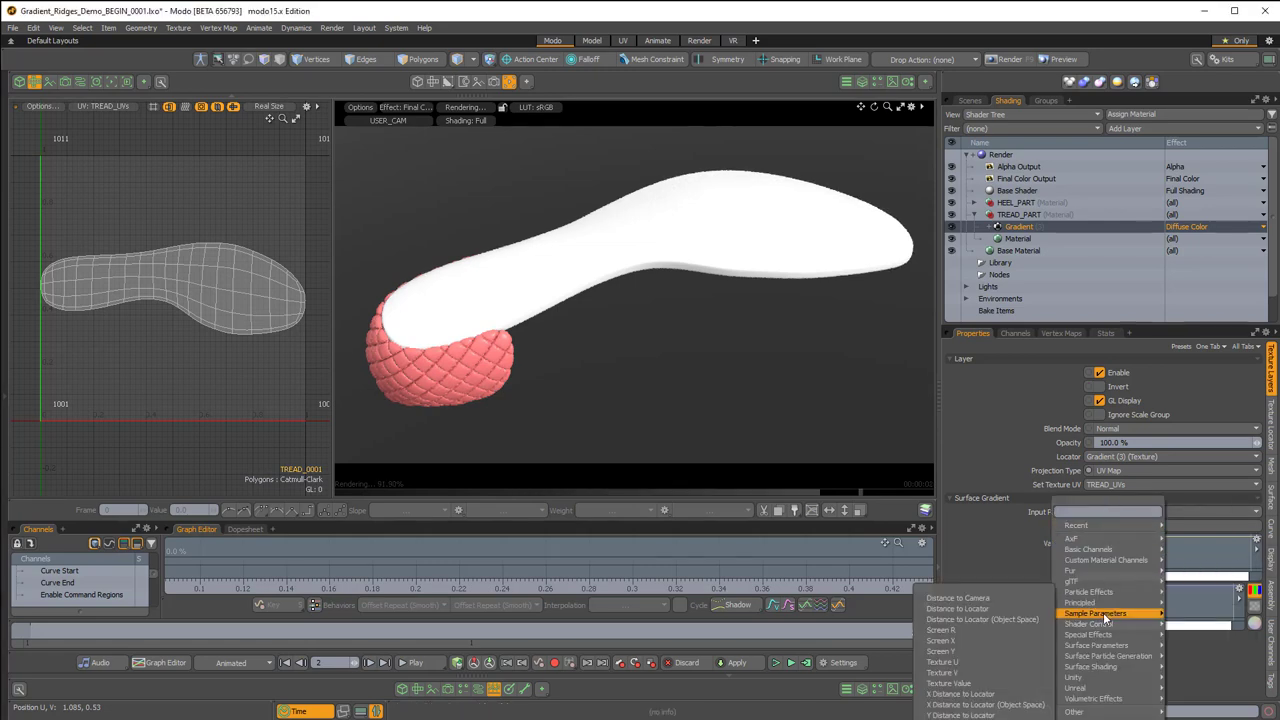
pyautogui.click(962, 660)
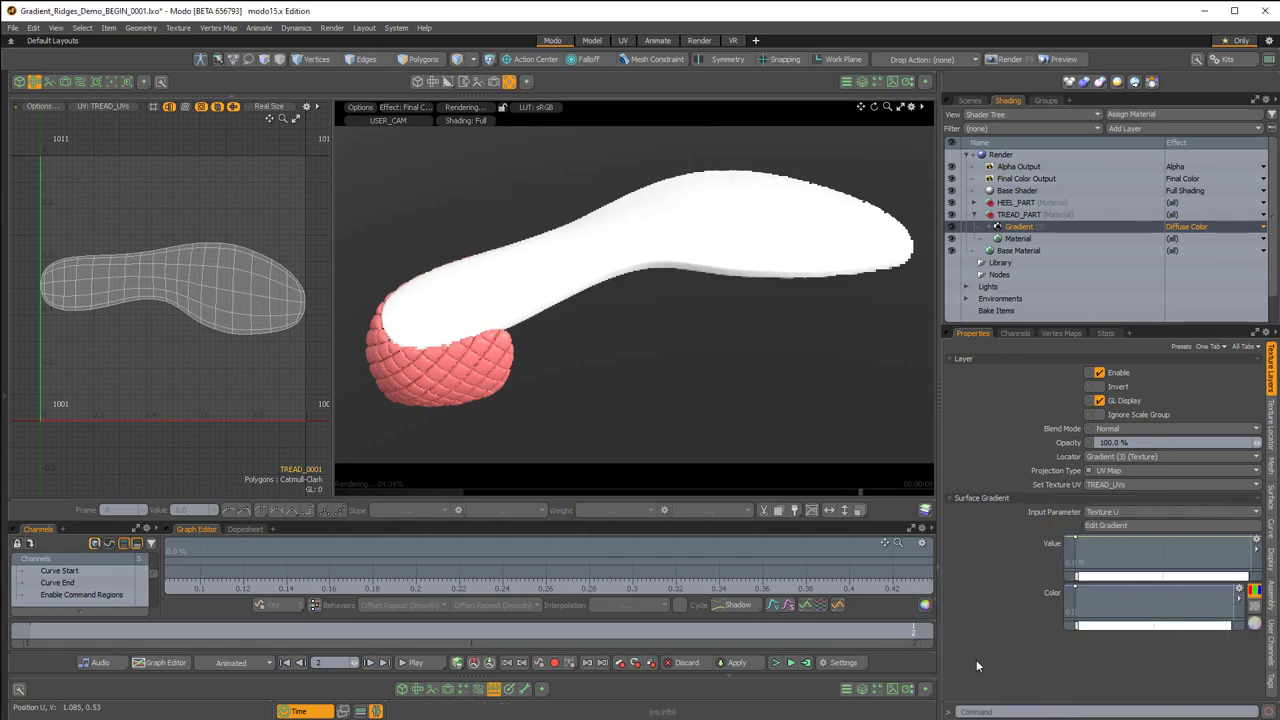
# - Shape the tread gradient's value into one bump, with 0% keys at inputs 0 and 0.265 and a 100% peak at 0.14
pyautogui.click(1121, 537)
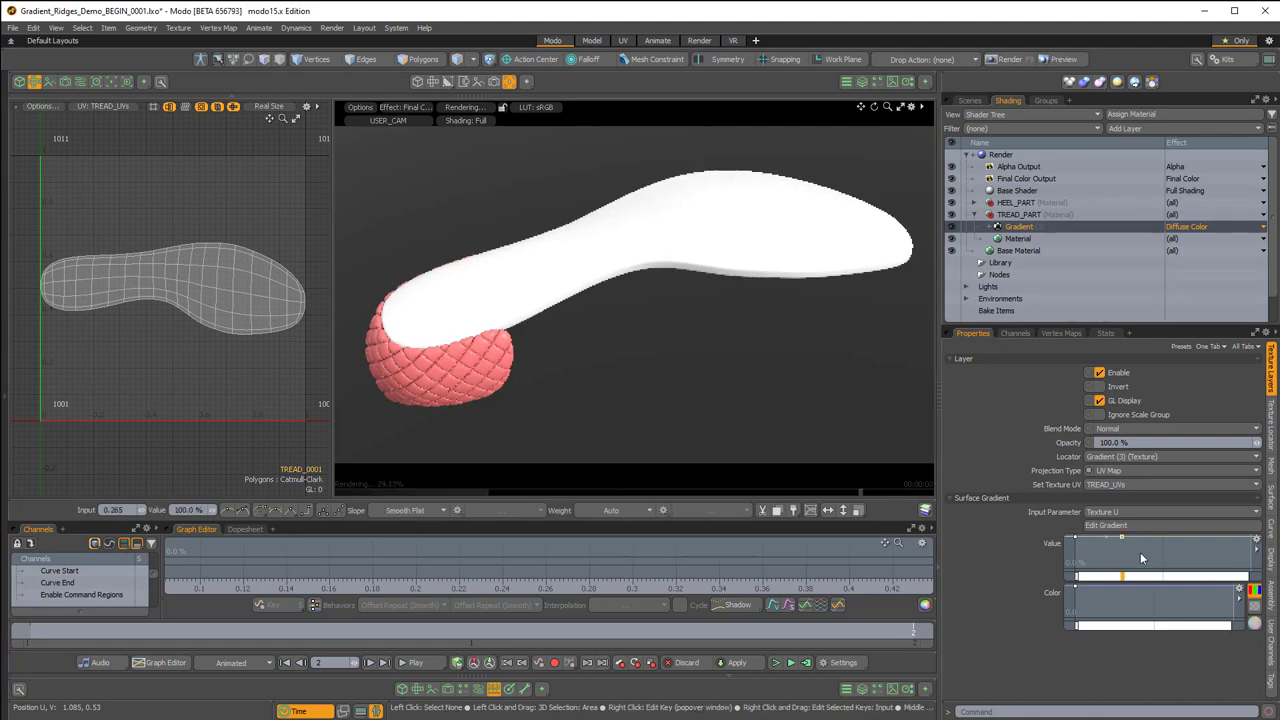
pyautogui.moveTo(1085, 540); pyautogui.dragTo(1068, 534)
pyautogui.moveTo(1075, 537); pyautogui.dragTo(1076, 570)
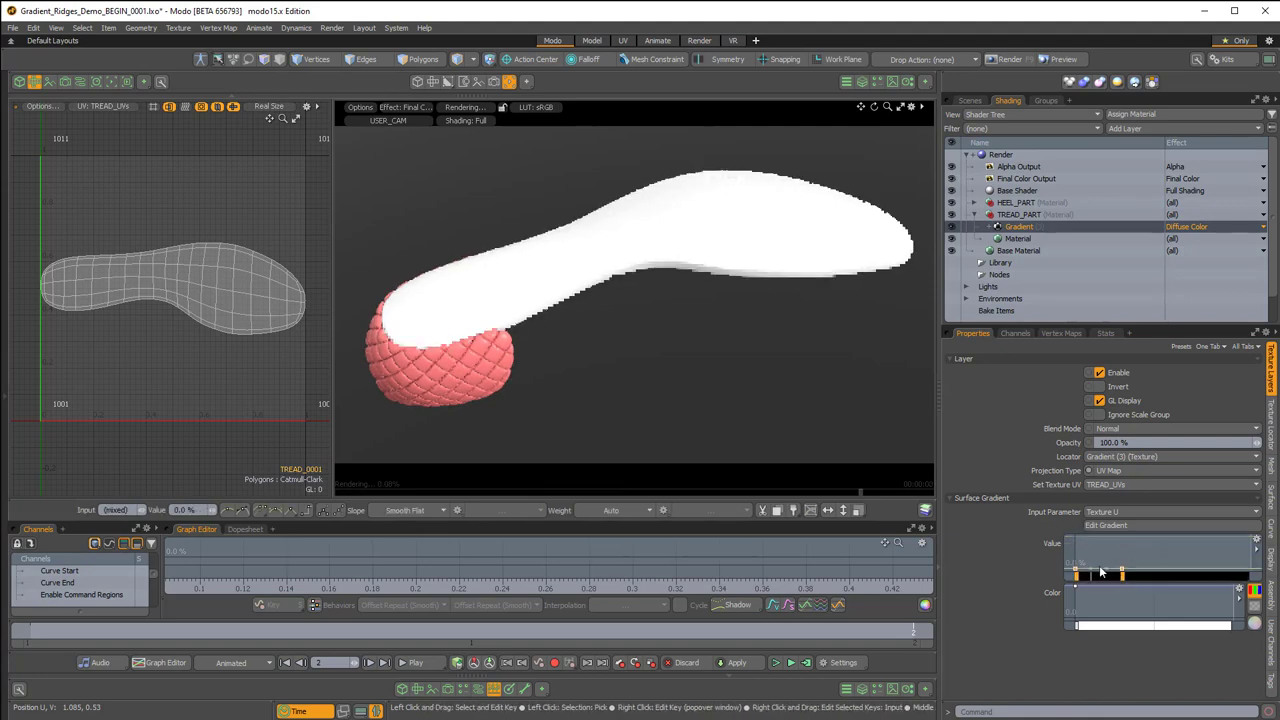
pyautogui.click(1099, 573)
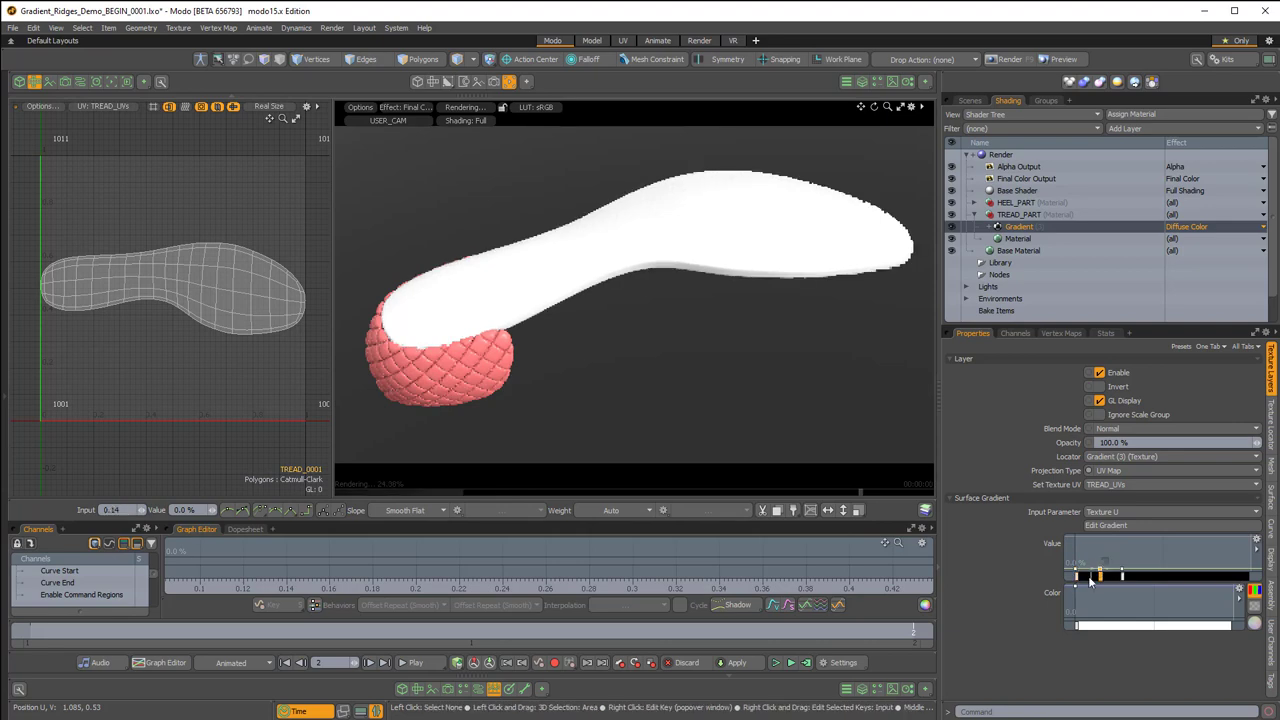
pyautogui.moveTo(1108, 561); pyautogui.dragTo(1107, 527)
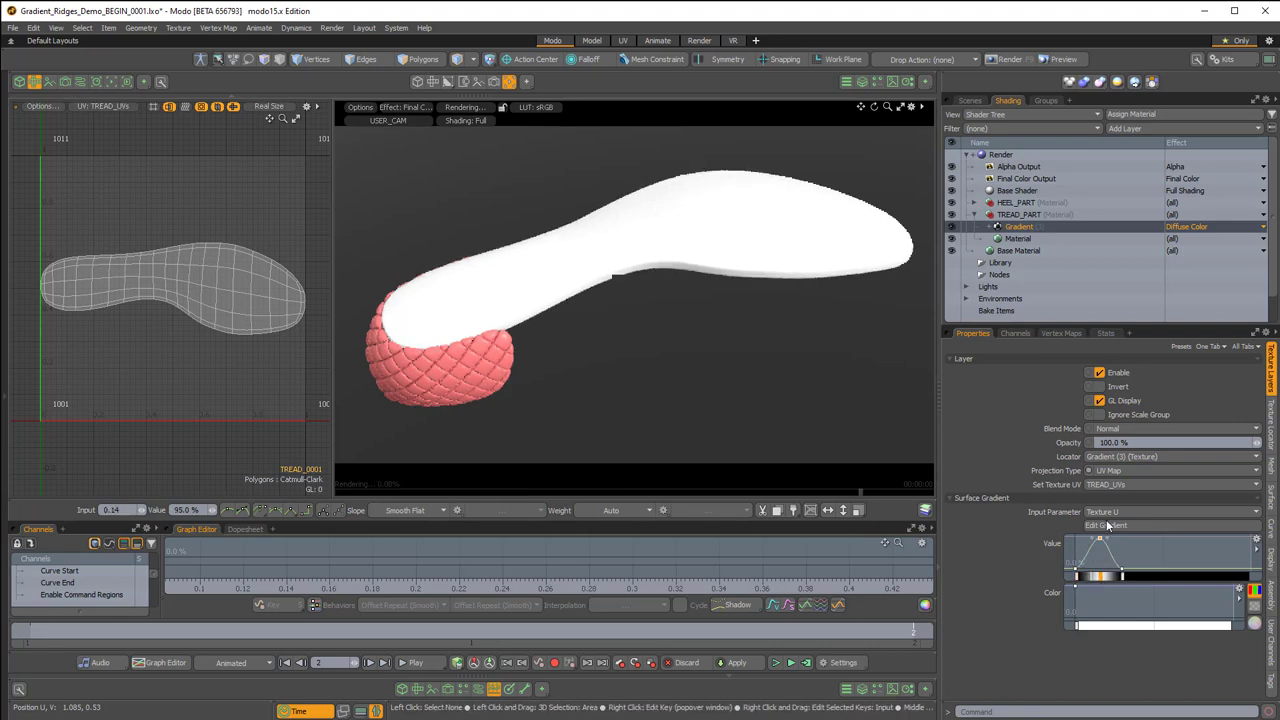
# - Change the tread gradient's effect to Diffuse Amount
pyautogui.click(1200, 228)
pyautogui.moveTo(1194, 268)
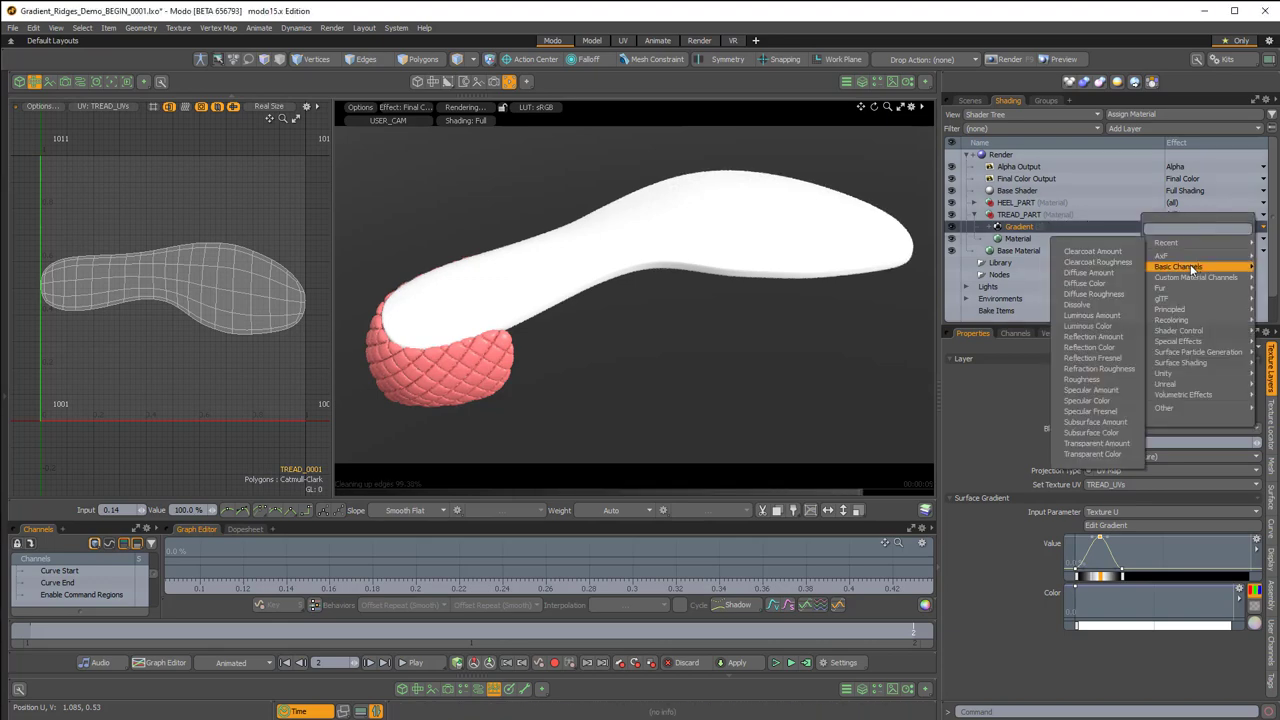
pyautogui.click(1090, 273)
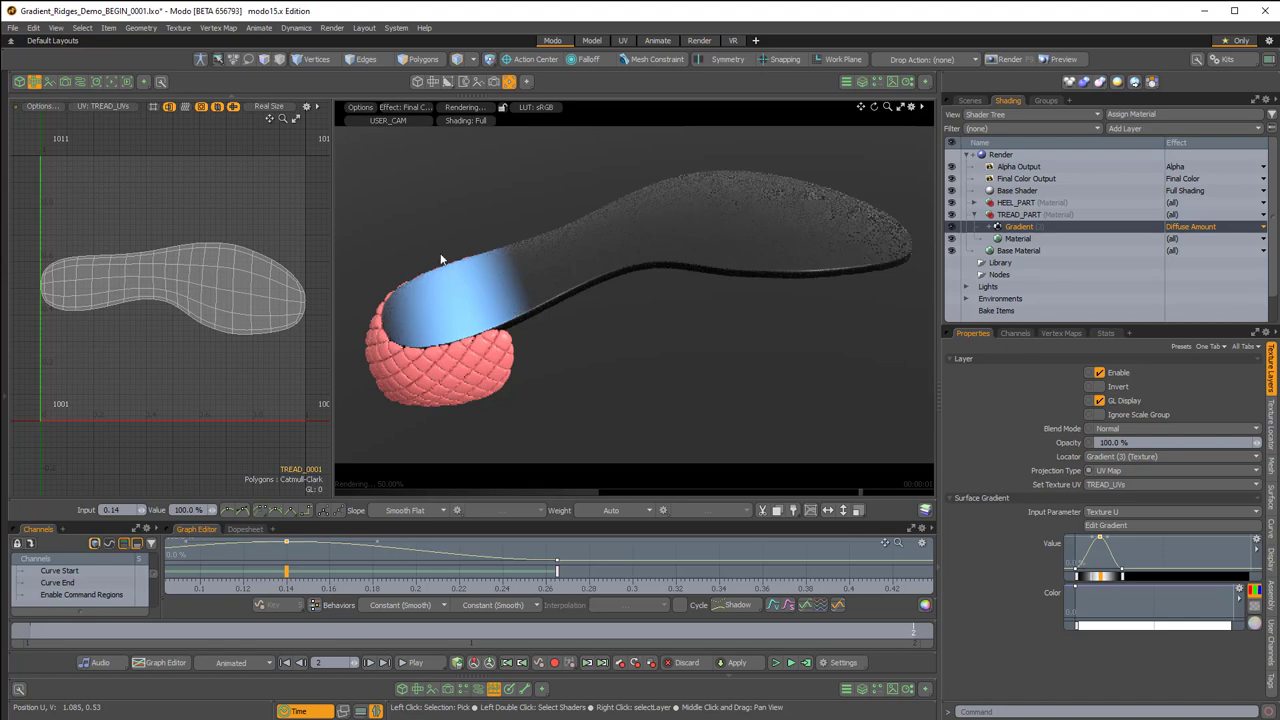
# - Box-scale the tread gradient's three value keys horizontally so the bump spans from 0 to about 0.075, and check the sole
pyautogui.moveTo(559, 499); pyautogui.dragTo(562, 363)
pyautogui.keyDown('ctrl'); pyautogui.keyDown('alt'); pyautogui.moveTo(568, 468); pyautogui.dragTo(460, 473); pyautogui.keyUp('alt'); pyautogui.keyUp('ctrl')
pyautogui.keyDown('alt'); pyautogui.keyDown('shift'); pyautogui.moveTo(524, 468); pyautogui.dragTo(615, 463); pyautogui.keyUp('shift'); pyautogui.keyUp('alt')
pyautogui.moveTo(615, 463)
pyautogui.keyDown('ctrl'); pyautogui.keyDown('alt'); pyautogui.mouseDown()
pyautogui.moveTo(563, 463)
pyautogui.moveTo(639, 465)
pyautogui.mouseUp(); pyautogui.keyUp('alt'); pyautogui.keyUp('ctrl')
pyautogui.keyDown('ctrl'); pyautogui.keyDown('alt'); pyautogui.moveTo(637, 457); pyautogui.dragTo(651, 474); pyautogui.keyUp('alt'); pyautogui.keyUp('ctrl')
pyautogui.moveTo(716, 420); pyautogui.dragTo(386, 551)
pyautogui.click(810, 374)
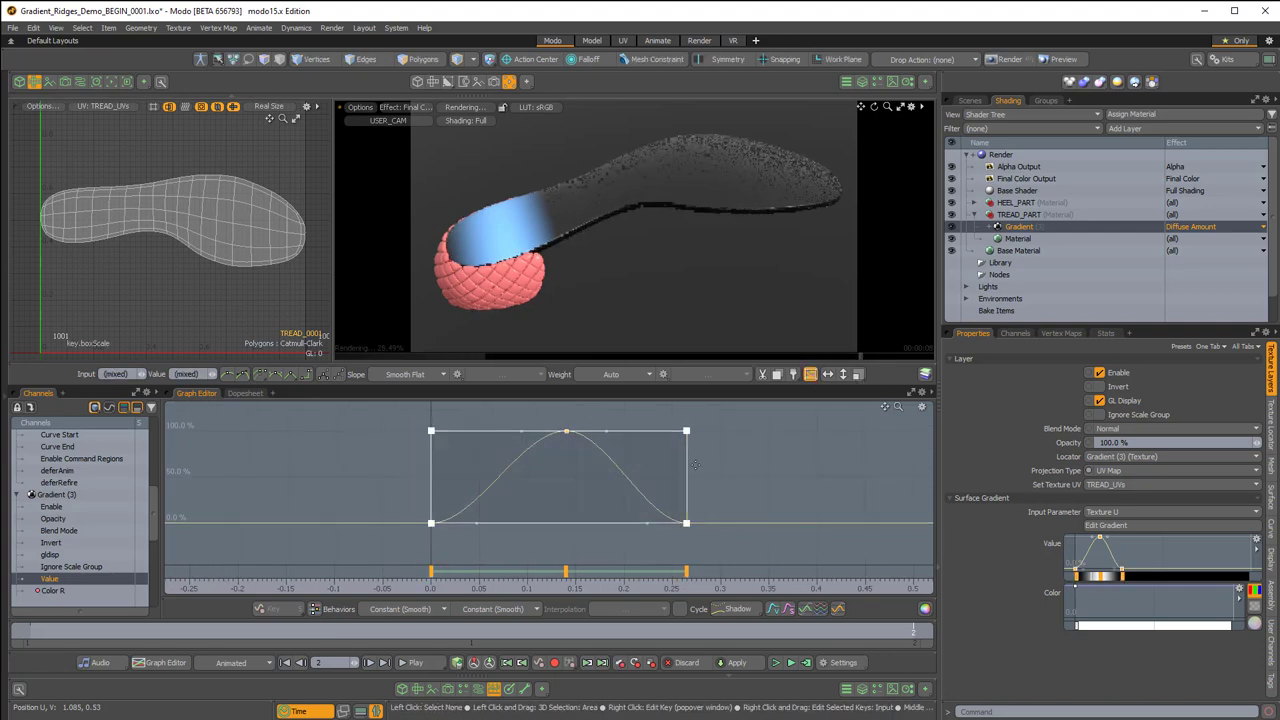
pyautogui.moveTo(686, 436); pyautogui.dragTo(503, 438)
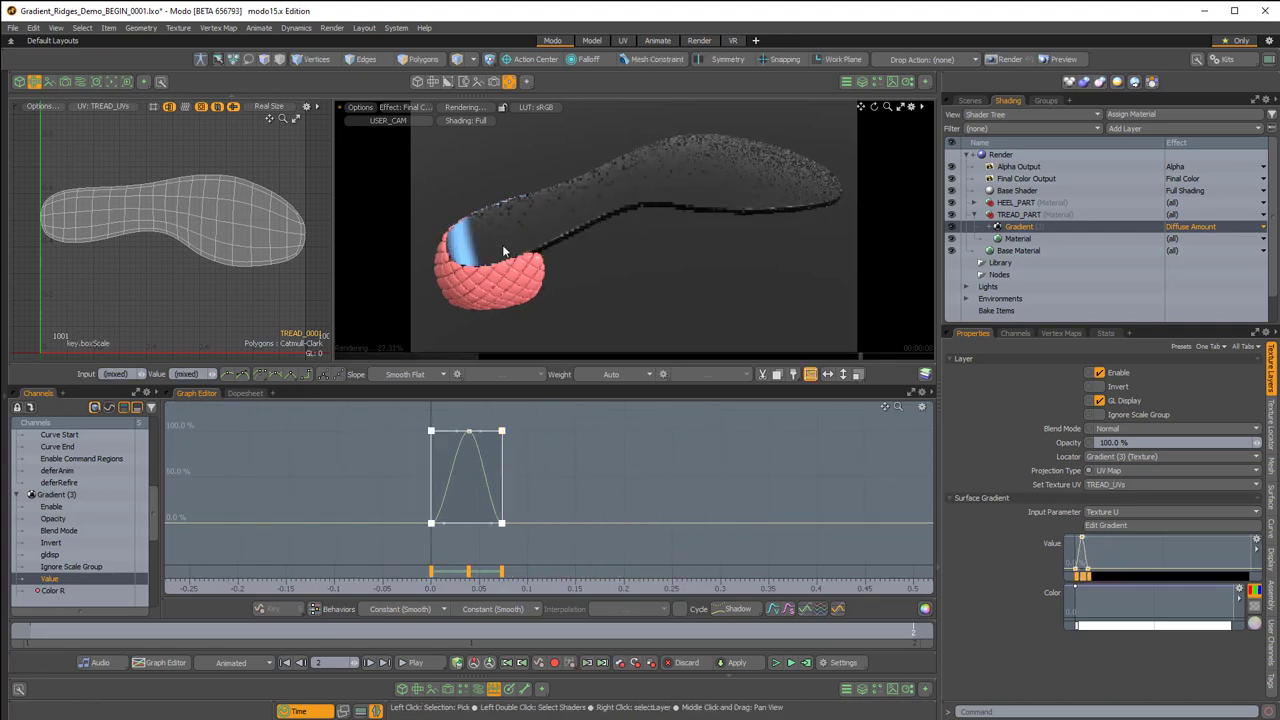
pyautogui.moveTo(506, 251)
pyautogui.keyDown('alt'); pyautogui.mouseDown()
pyautogui.moveTo(669, 306)
pyautogui.moveTo(654, 277)
pyautogui.moveTo(511, 256)
pyautogui.mouseUp(); pyautogui.keyUp('alt')
pyautogui.keyDown('alt'); pyautogui.keyDown('shift'); pyautogui.moveTo(511, 256); pyautogui.dragTo(540, 246); pyautogui.keyUp('shift'); pyautogui.keyUp('alt')
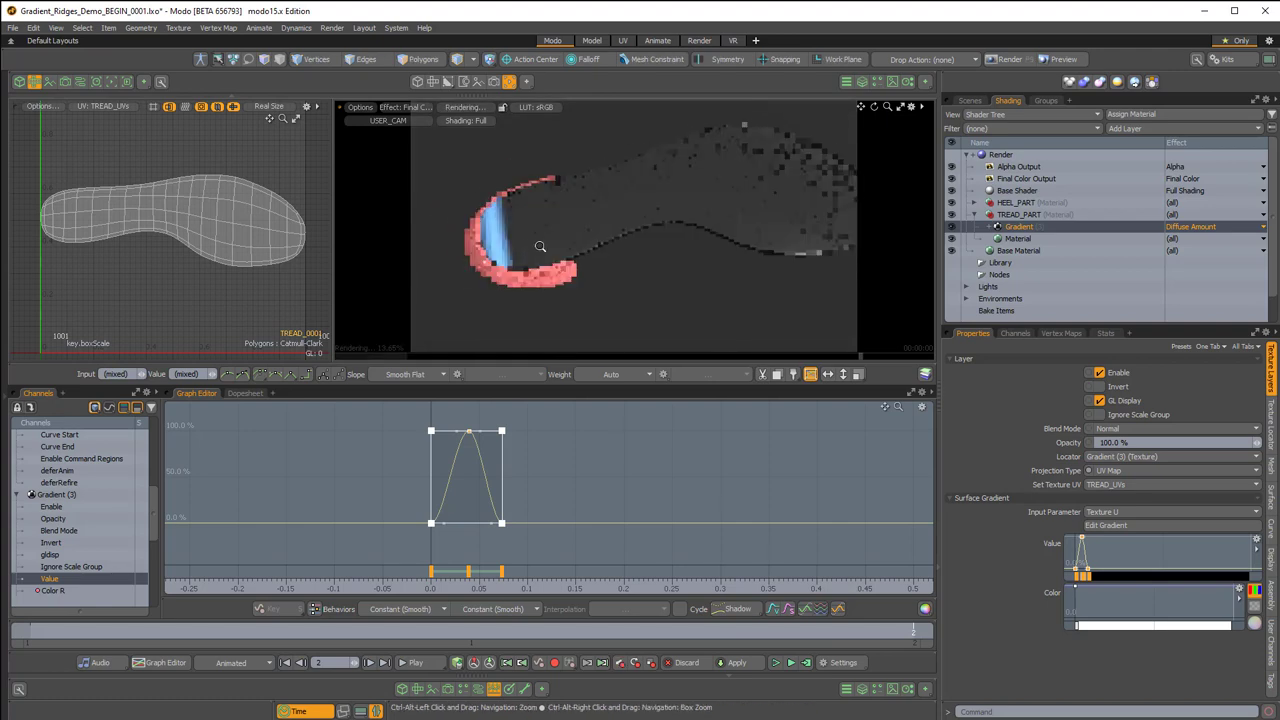
# - Narrow the tread gradient's bump to a width of about 0.06 and shift its three keys to inputs about 0.11 to 0.17
pyautogui.scroll(1, 540, 246)
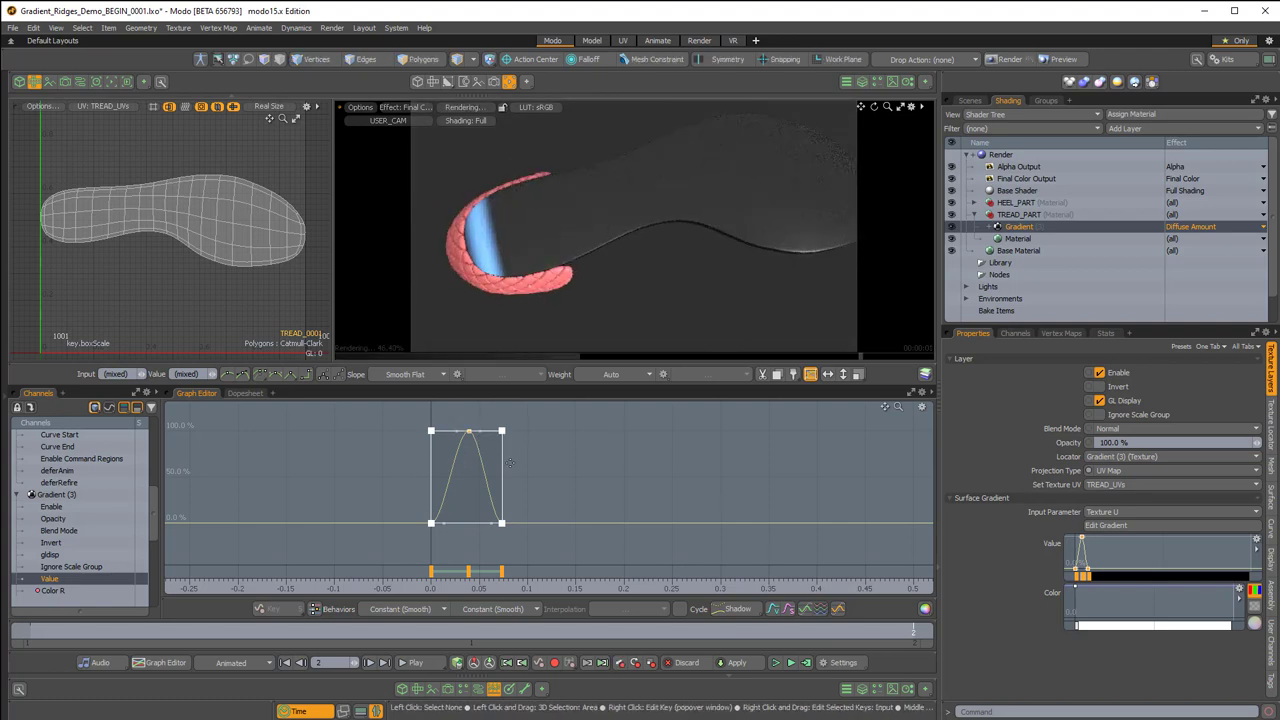
pyautogui.moveTo(479, 489); pyautogui.dragTo(465, 489)
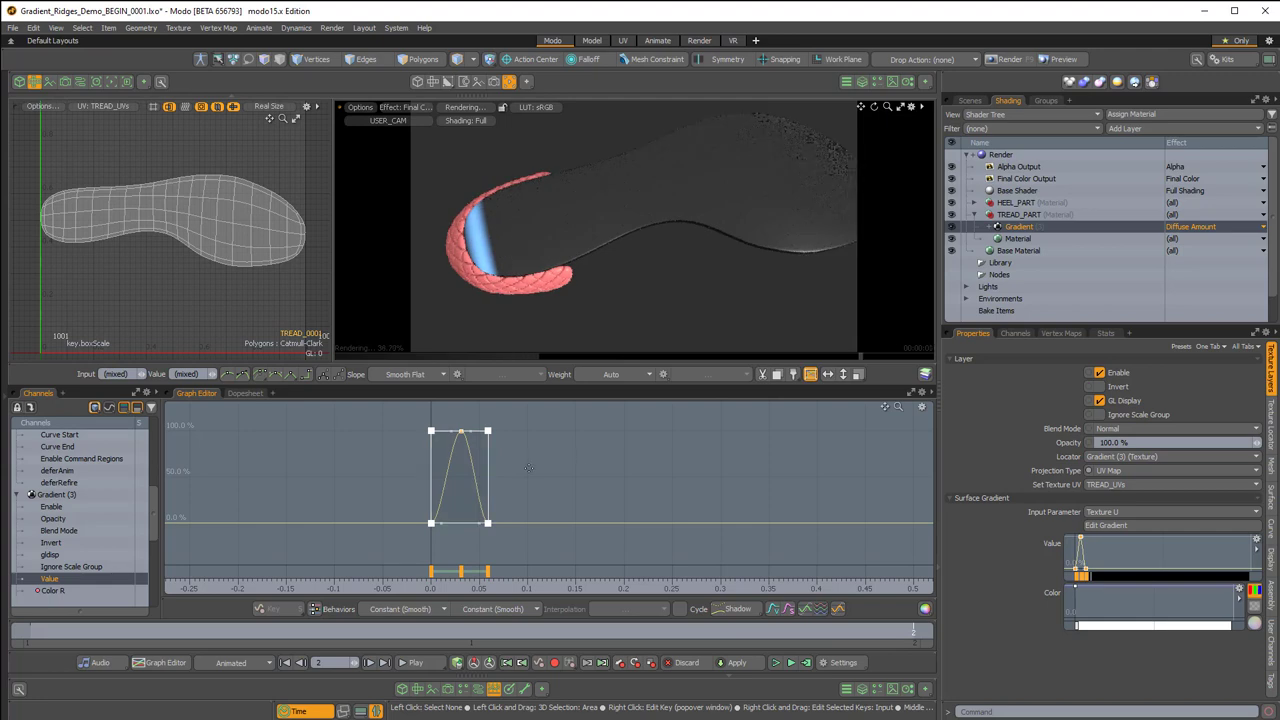
pyautogui.moveTo(548, 416); pyautogui.dragTo(358, 562)
pyautogui.keyDown('ctrl'); pyautogui.keyDown('alt'); pyautogui.moveTo(603, 464); pyautogui.dragTo(534, 471); pyautogui.keyUp('alt'); pyautogui.keyUp('ctrl')
pyautogui.moveTo(550, 472); pyautogui.dragTo(624, 476, button='right')
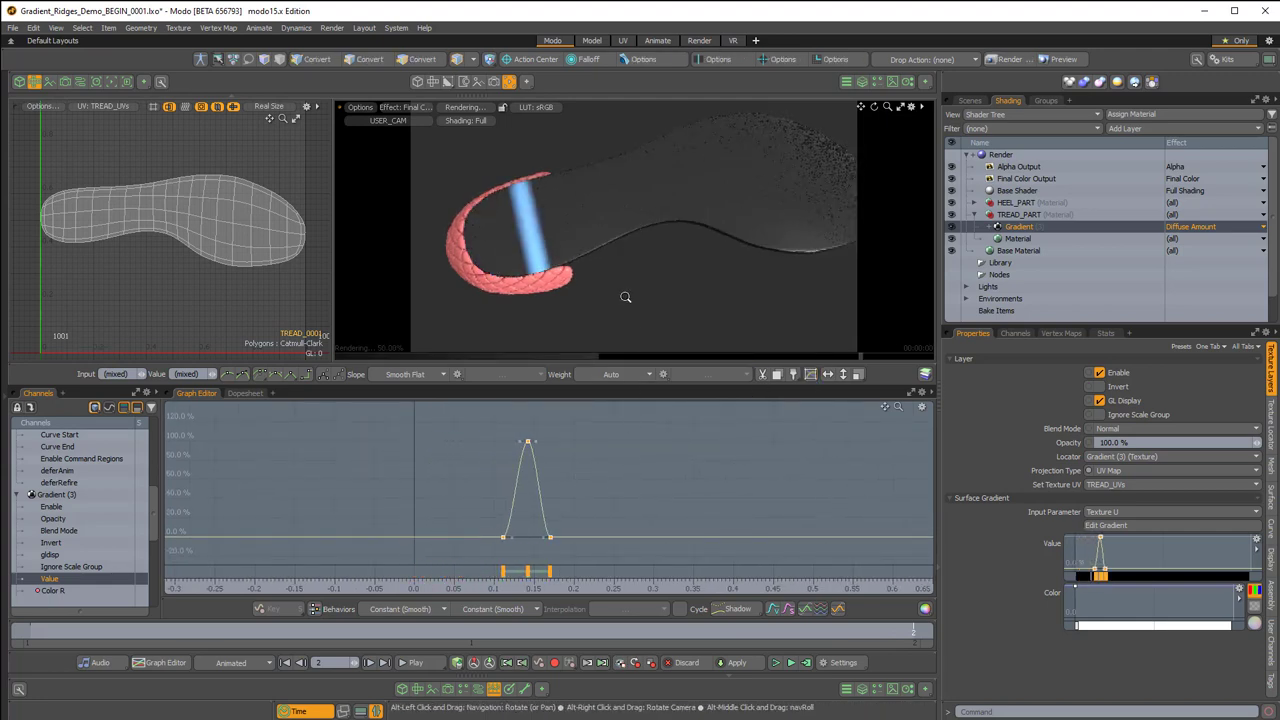
pyautogui.keyDown('alt'); pyautogui.keyDown('shift'); pyautogui.moveTo(684, 311); pyautogui.dragTo(697, 334); pyautogui.keyUp('shift'); pyautogui.keyUp('alt')
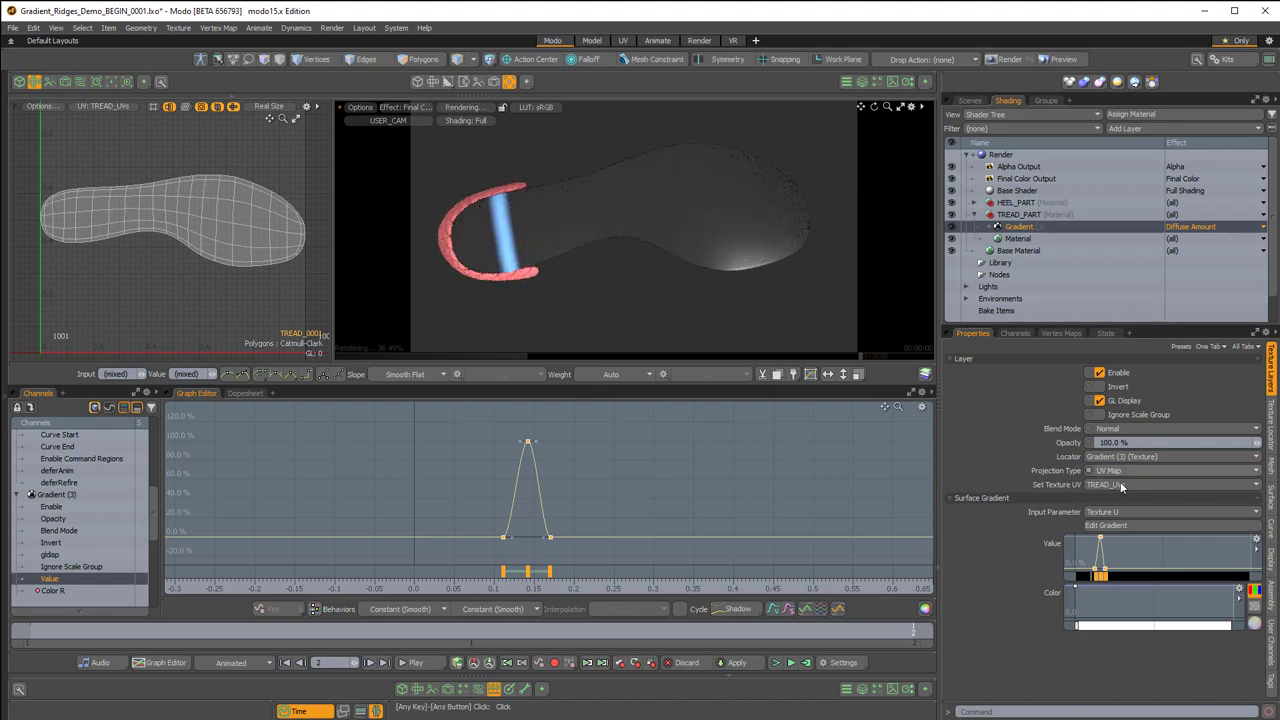
# - Slide the three selected value keys along the input axis until the bump ends at about 1.0, and check the toe end of the sole
pyautogui.moveTo(538, 473); pyautogui.dragTo(756, 480, button='right')
pyautogui.keyDown('alt'); pyautogui.moveTo(756, 480); pyautogui.dragTo(582, 460); pyautogui.keyUp('alt')
pyautogui.moveTo(582, 460); pyautogui.dragTo(870, 488, button='right')
pyautogui.keyDown('alt'); pyautogui.moveTo(870, 483); pyautogui.dragTo(715, 467); pyautogui.keyUp('alt')
pyautogui.moveTo(728, 467); pyautogui.dragTo(842, 480, button='right')
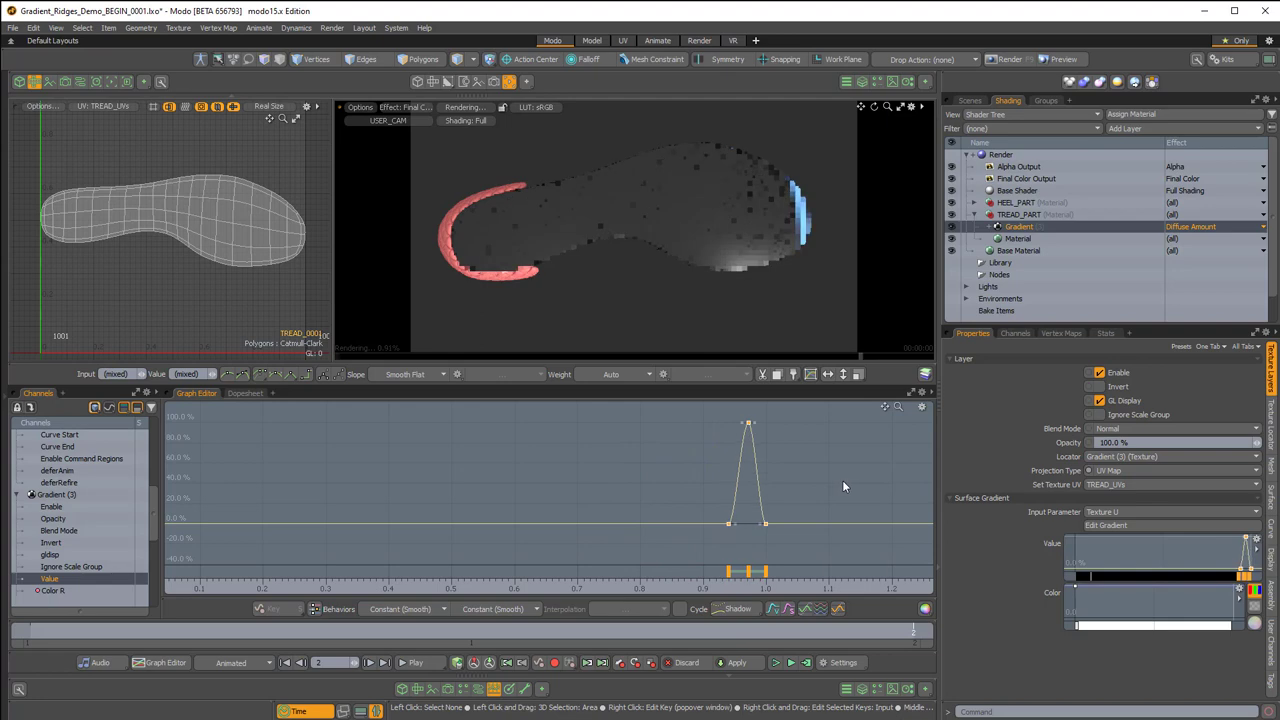
pyautogui.keyDown('alt'); pyautogui.moveTo(766, 246); pyautogui.dragTo(750, 280); pyautogui.keyUp('alt')
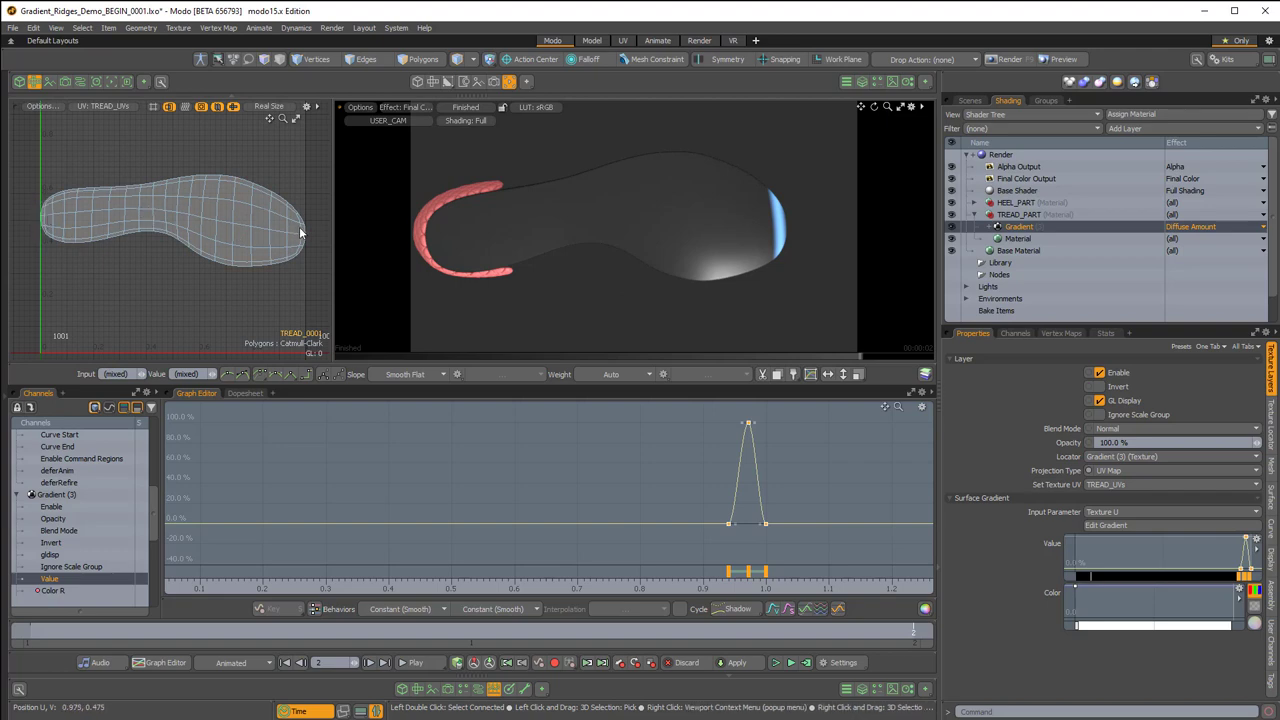
# - Move the bump to peak near input 0.5 and set the curve's behavior before and after its keys to Offset Repeat (Smooth)
pyautogui.moveTo(672, 479); pyautogui.dragTo(376, 465, button='right')
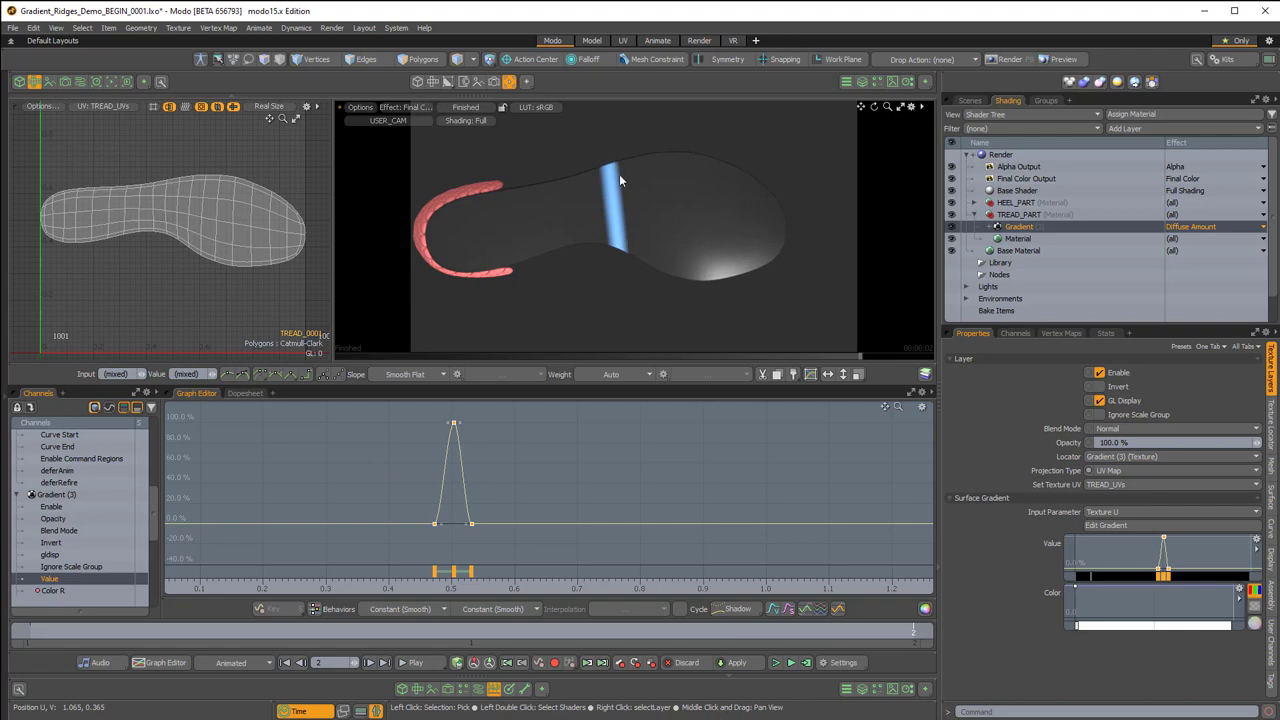
pyautogui.click(401, 609)
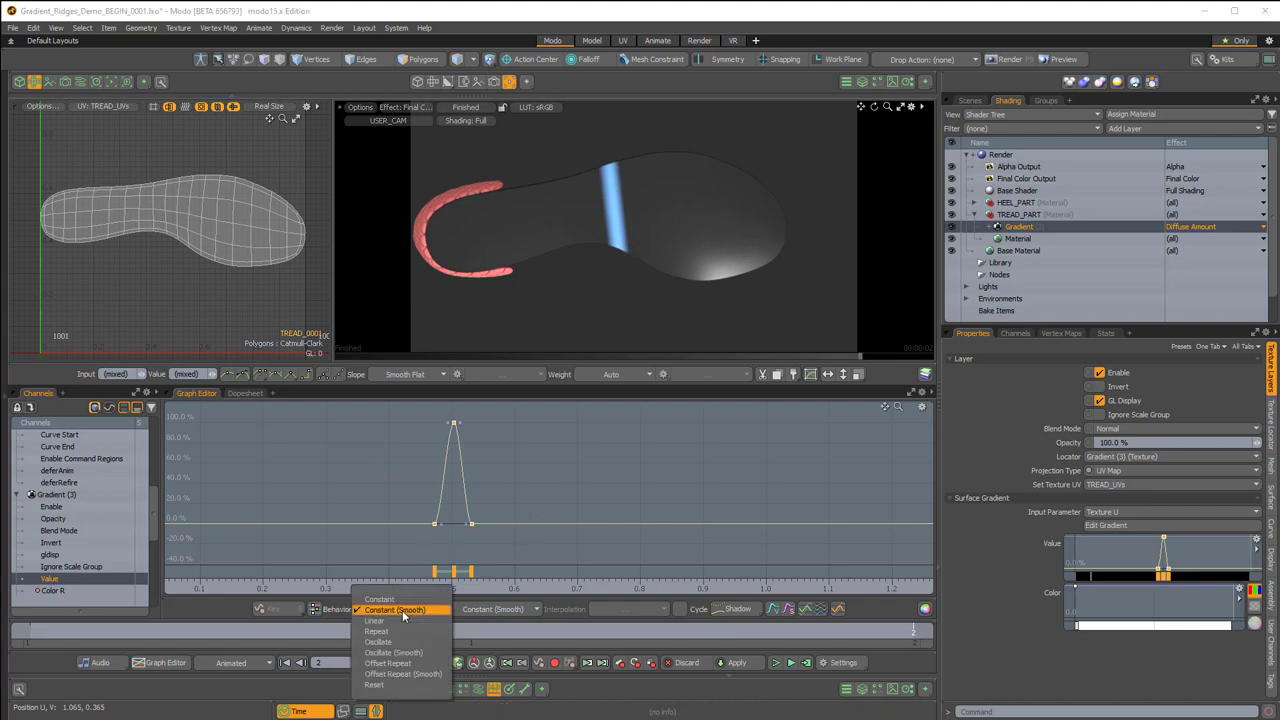
pyautogui.click(399, 674)
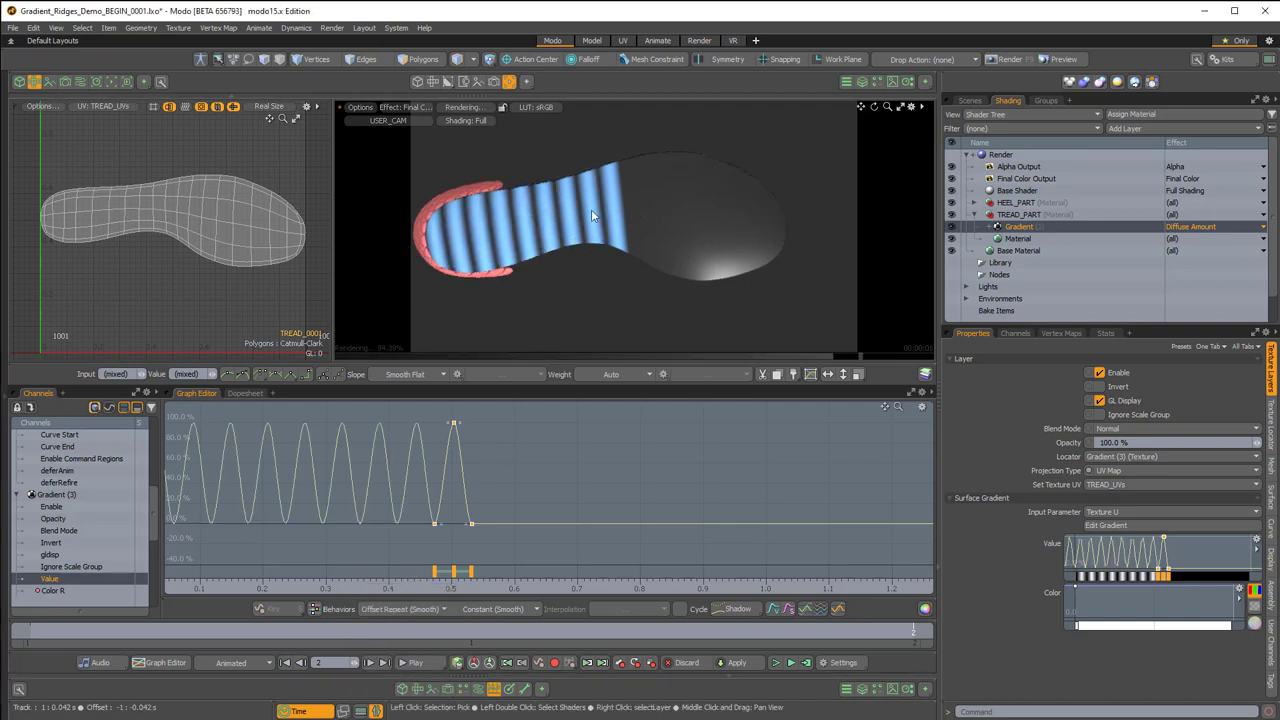
pyautogui.click(490, 609)
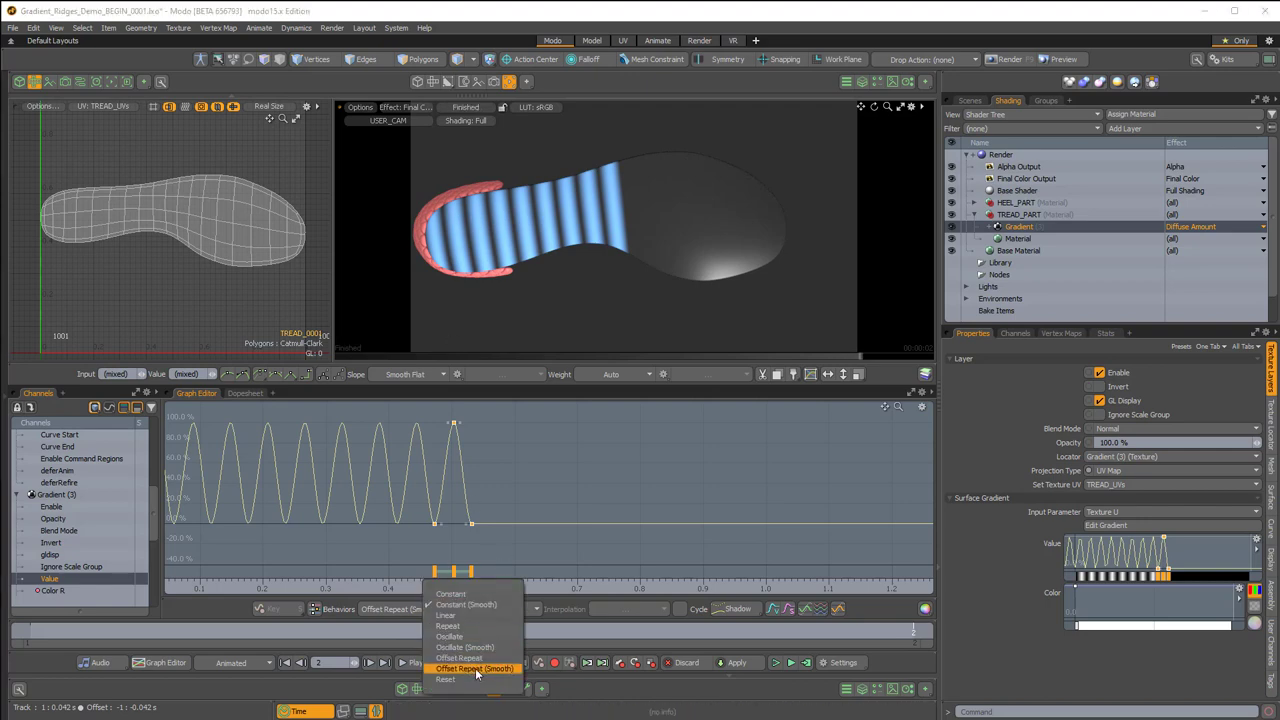
pyautogui.click(477, 670)
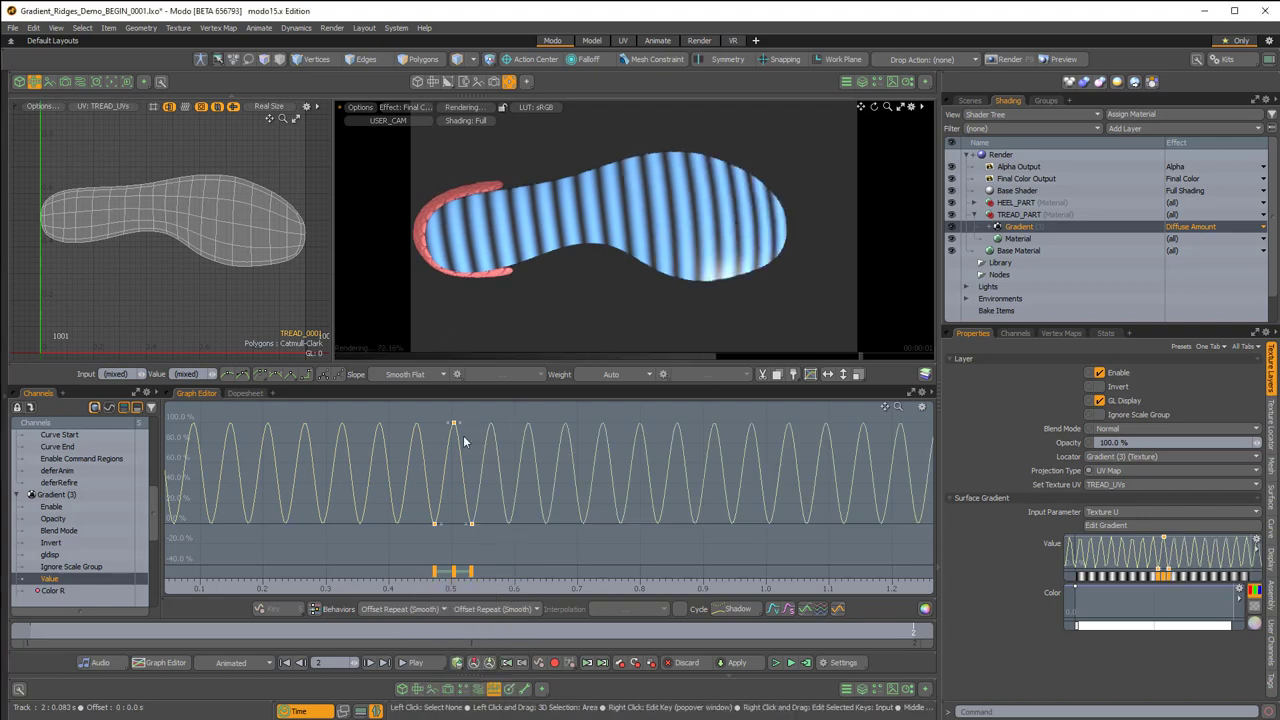
# - Give all three tread value keys linear slopes in and out, and check the stripes on the sole from the side
pyautogui.keyDown('ctrl'); pyautogui.keyDown('alt'); pyautogui.moveTo(465, 441); pyautogui.dragTo(597, 439); pyautogui.keyUp('alt'); pyautogui.keyUp('ctrl')
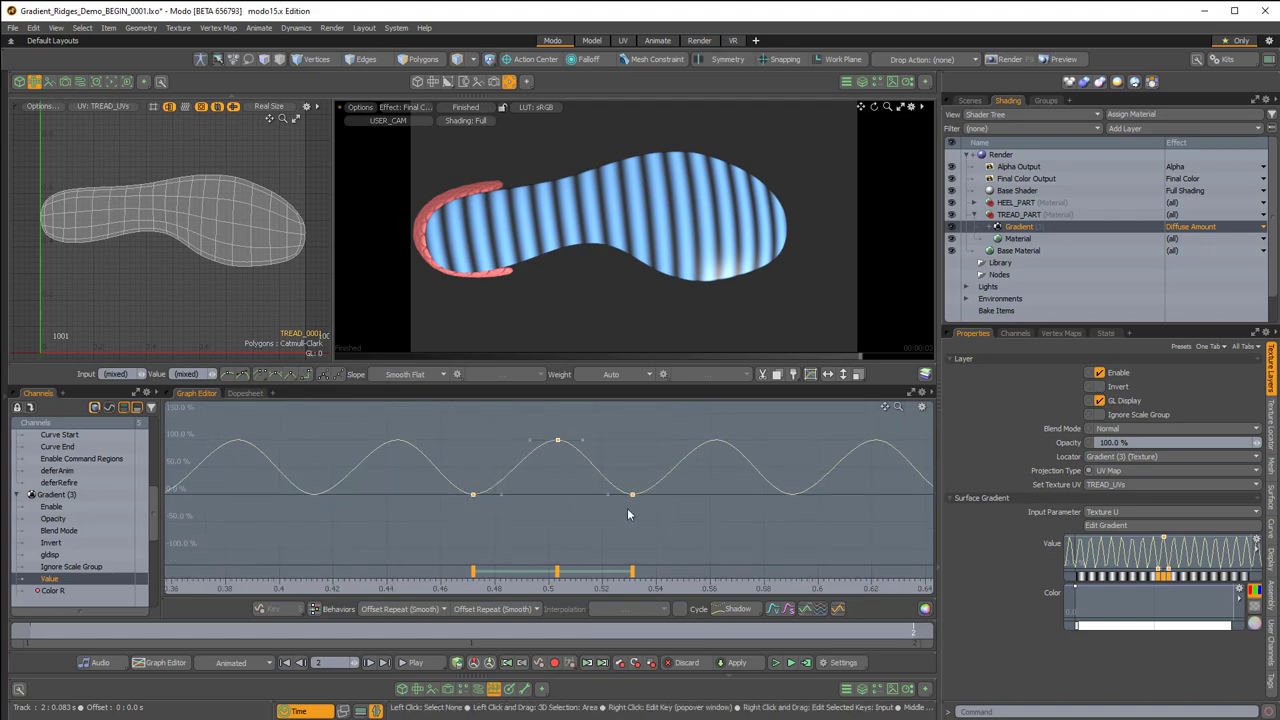
pyautogui.moveTo(670, 512); pyautogui.dragTo(442, 424)
pyautogui.click(291, 373)
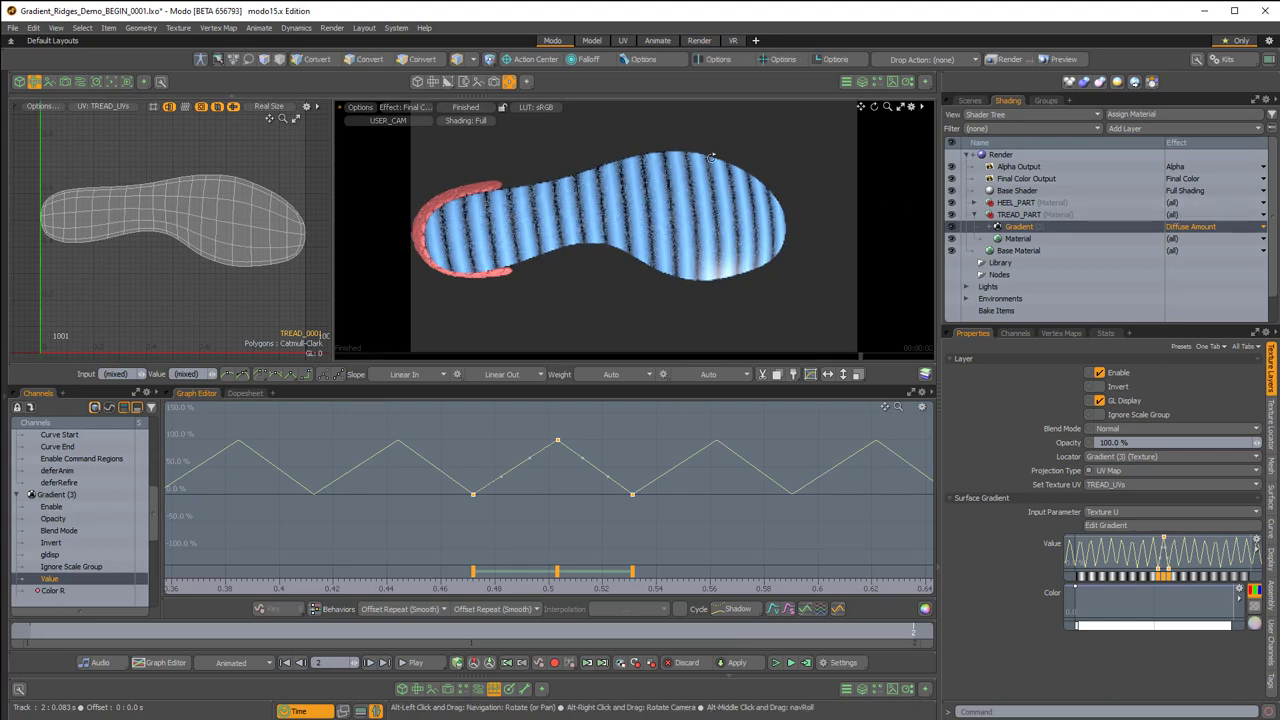
pyautogui.keyDown('alt'); pyautogui.moveTo(693, 198); pyautogui.dragTo(680, 240); pyautogui.keyUp('alt')
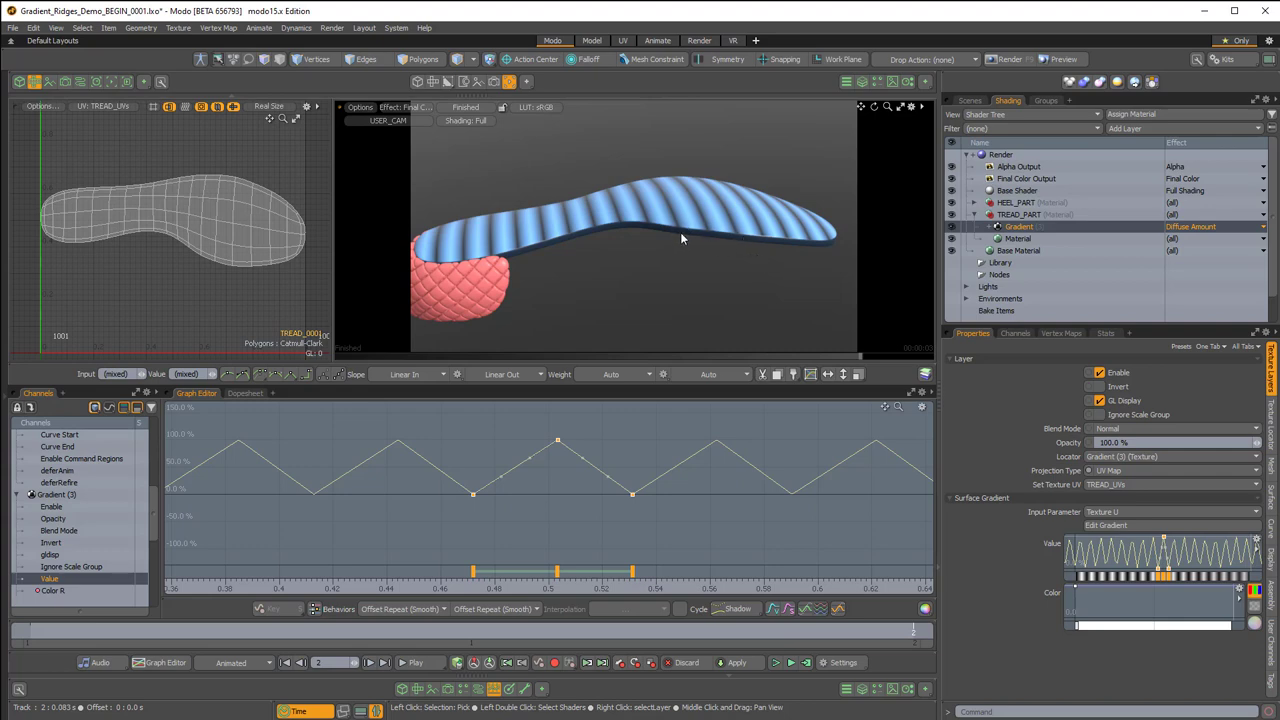
# - Change the tread gradient's effect to Displacement and inspect the ridges and sidewall near the heel
pyautogui.click(1183, 228)
pyautogui.moveTo(1165, 361)
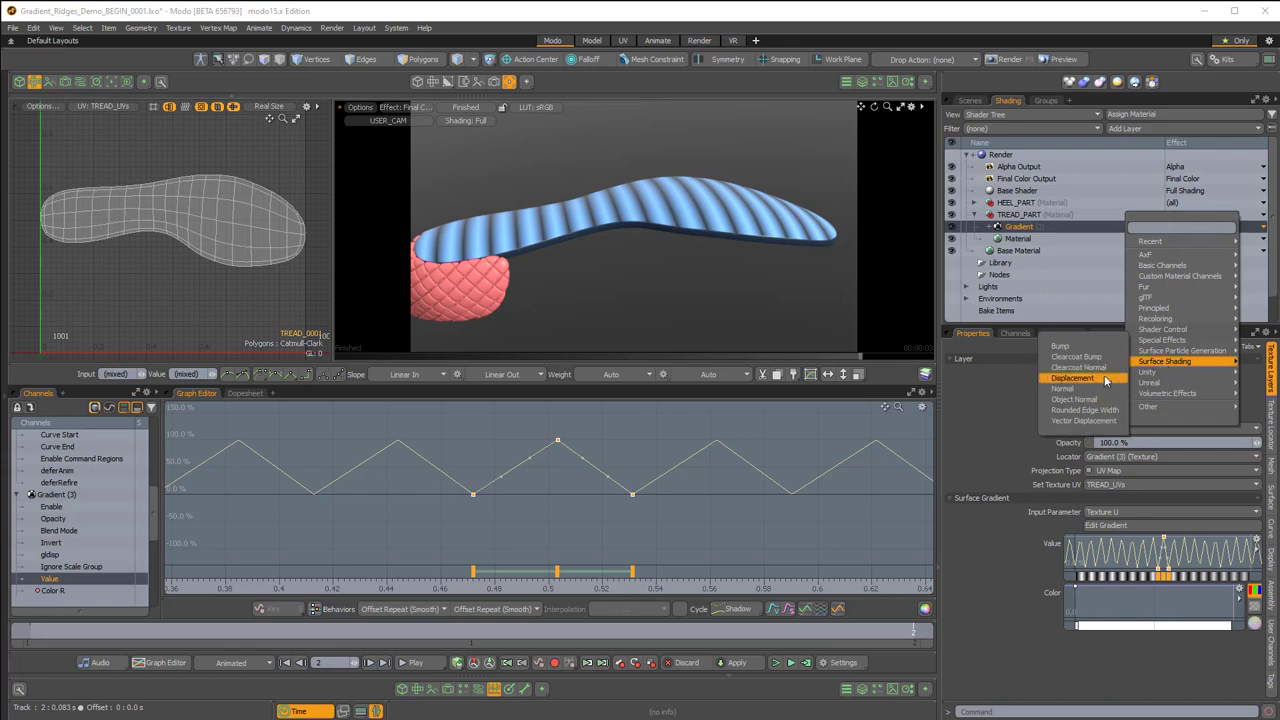
pyautogui.click(1105, 381)
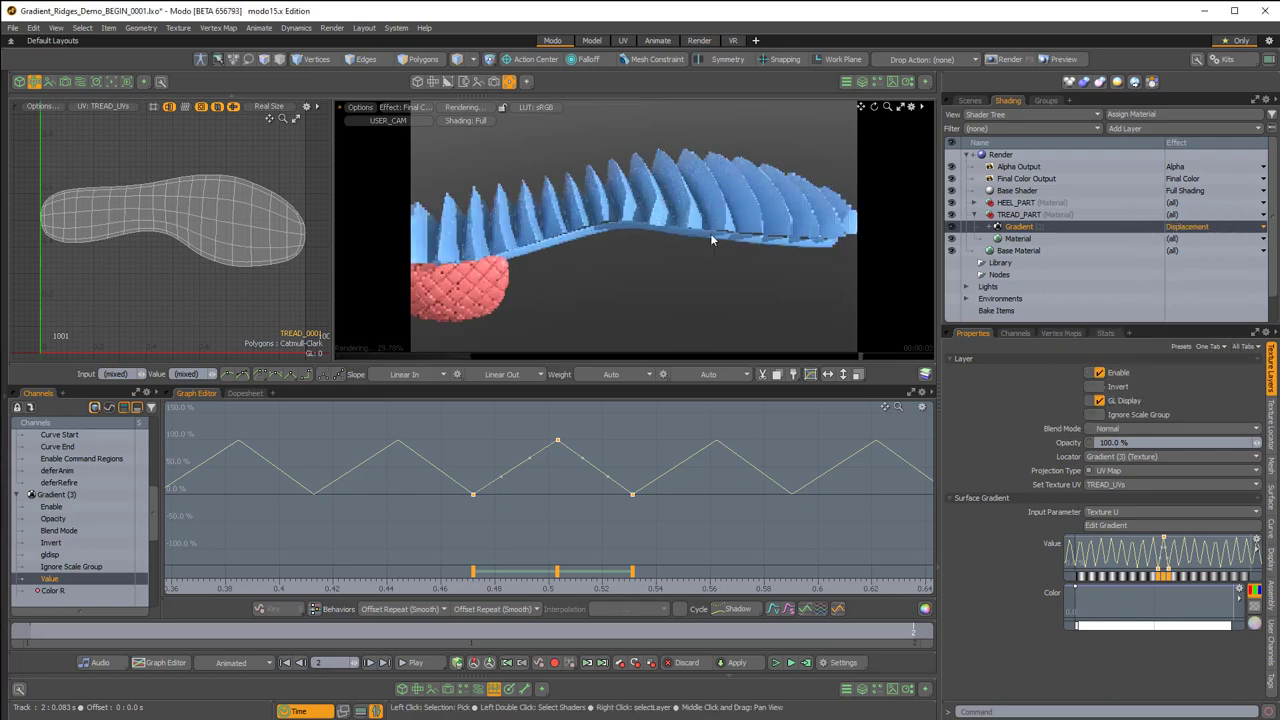
pyautogui.keyDown('alt'); pyautogui.moveTo(712, 240); pyautogui.dragTo(712, 214); pyautogui.keyUp('alt')
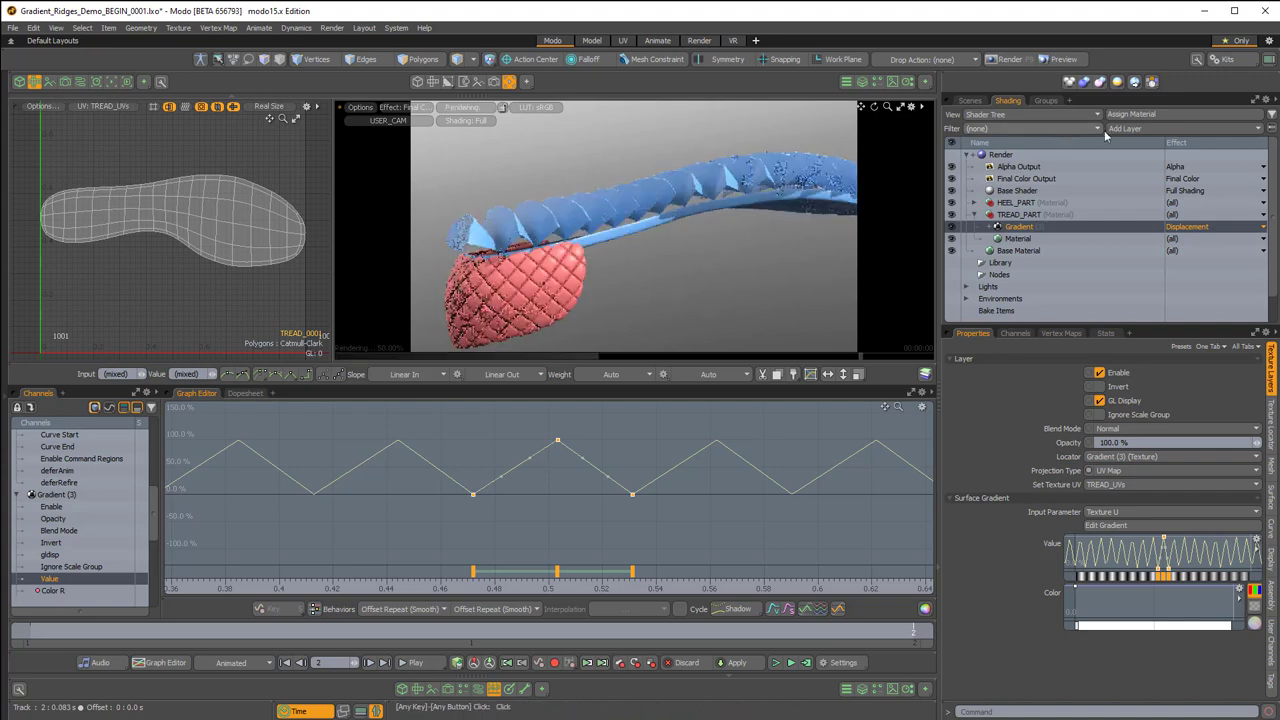
# - Add a Vertex Map Texture layer to TREAD_PART and set its vertex map to TREAD_SURFACE_WEIGHT
pyautogui.click(1110, 129)
pyautogui.moveTo(1117, 190)
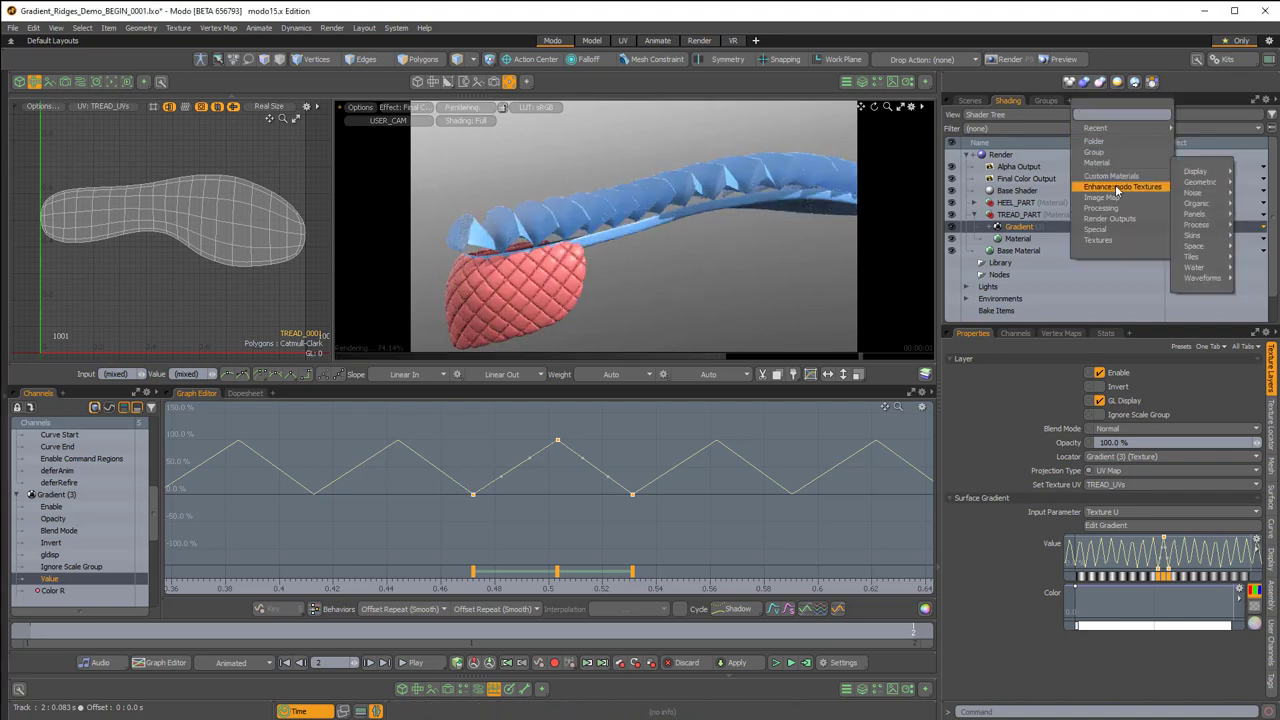
pyautogui.moveTo(1104, 213)
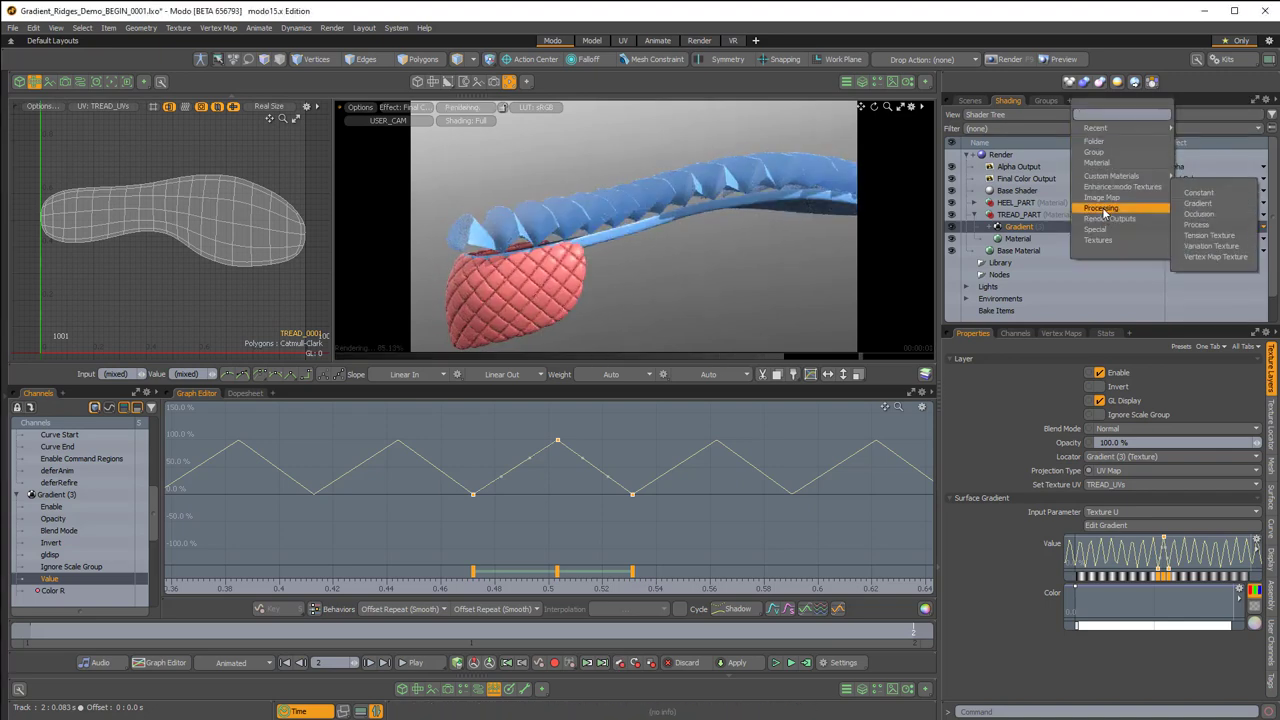
pyautogui.click(1208, 256)
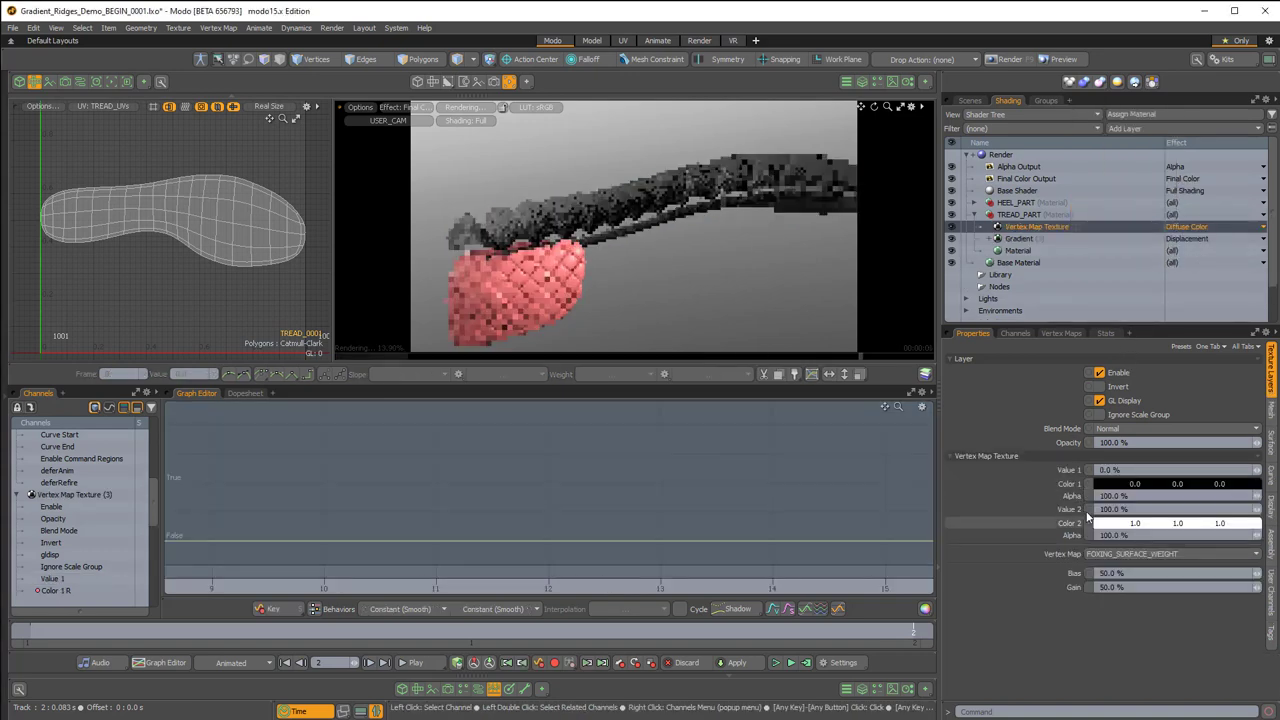
pyautogui.click(1124, 556)
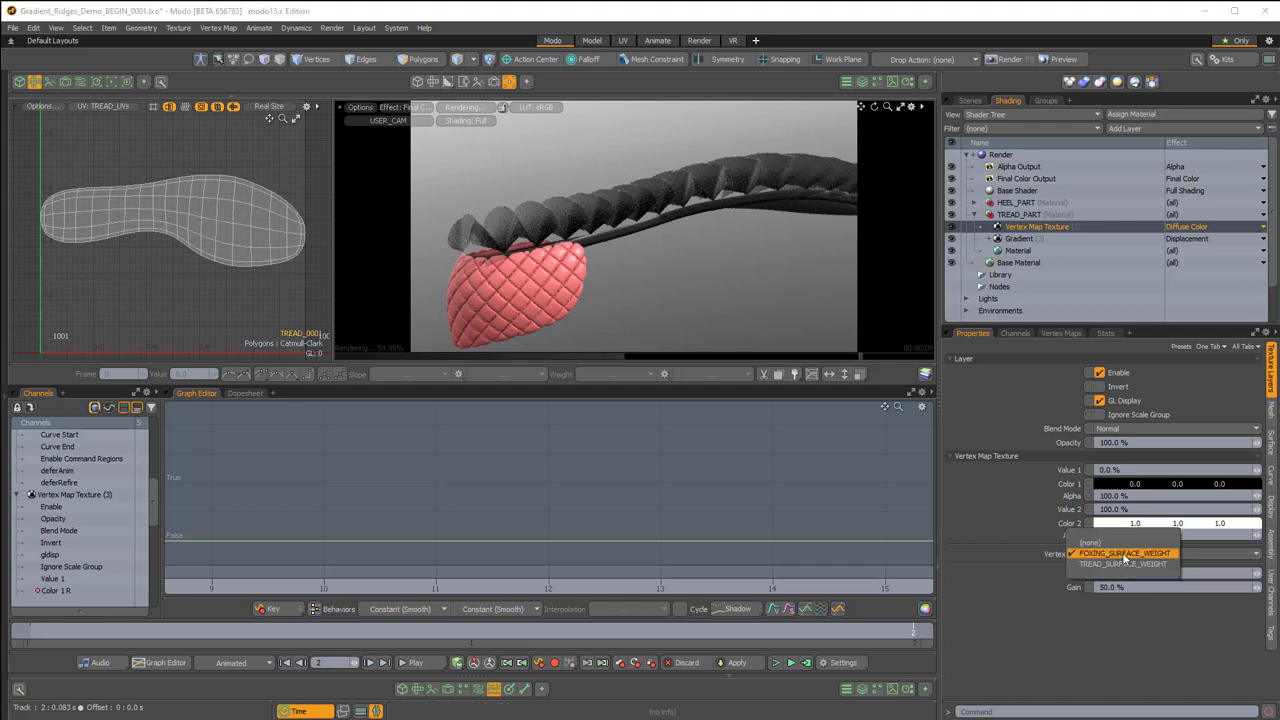
pyautogui.click(1087, 565)
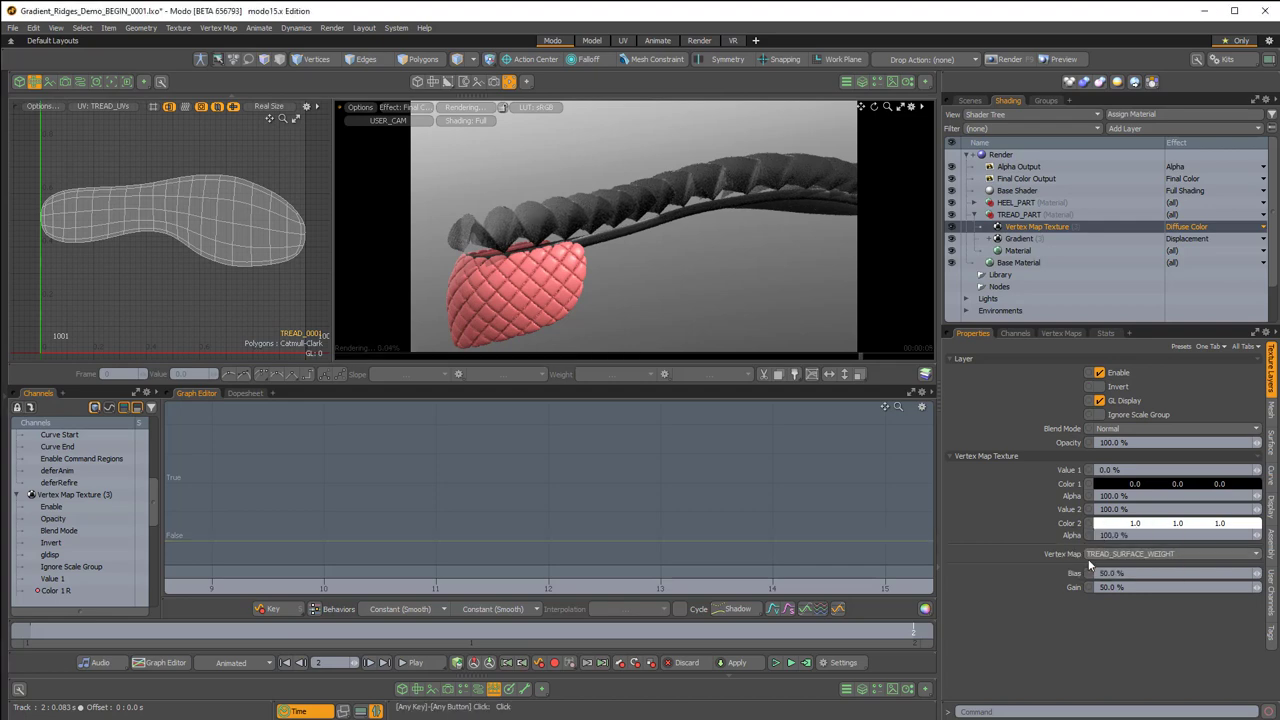
# - Invert the vertex map texture and nest it under the tread's displacement gradient as a layer mask
pyautogui.keyDown('alt'); pyautogui.moveTo(508, 240); pyautogui.dragTo(531, 229); pyautogui.keyUp('alt')
pyautogui.click(1100, 387)
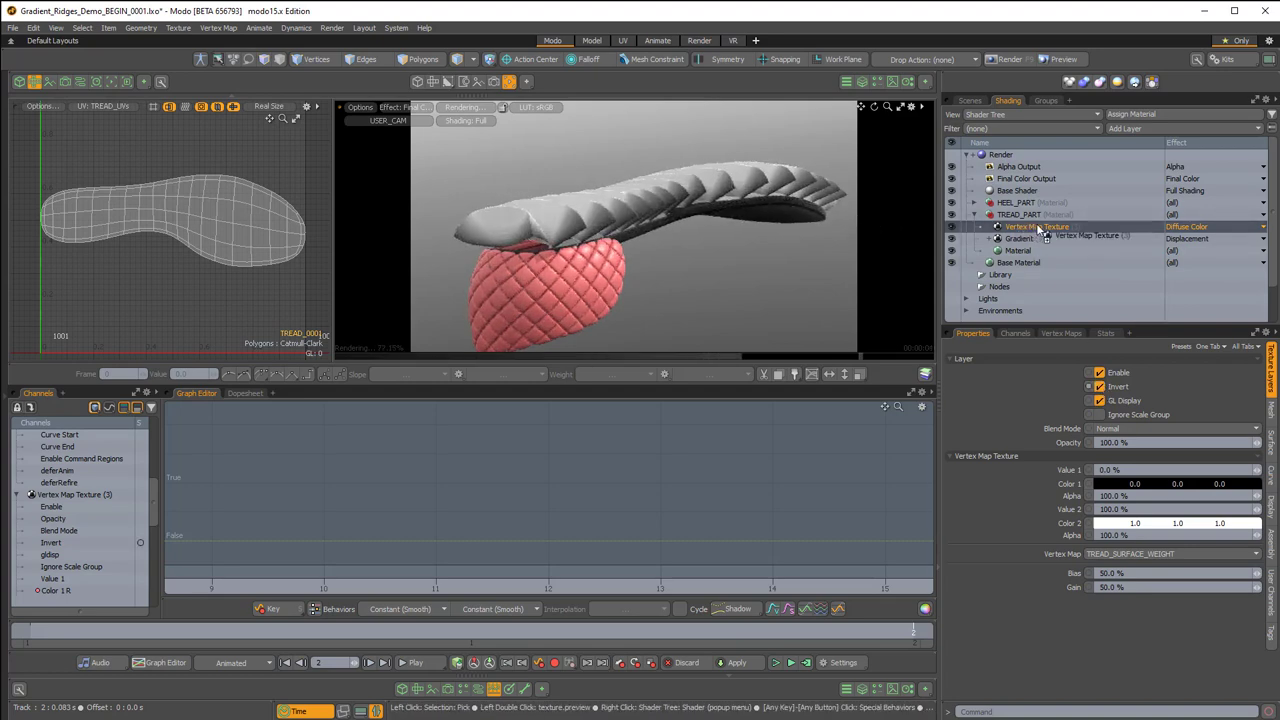
pyautogui.moveTo(1038, 227); pyautogui.dragTo(1038, 238)
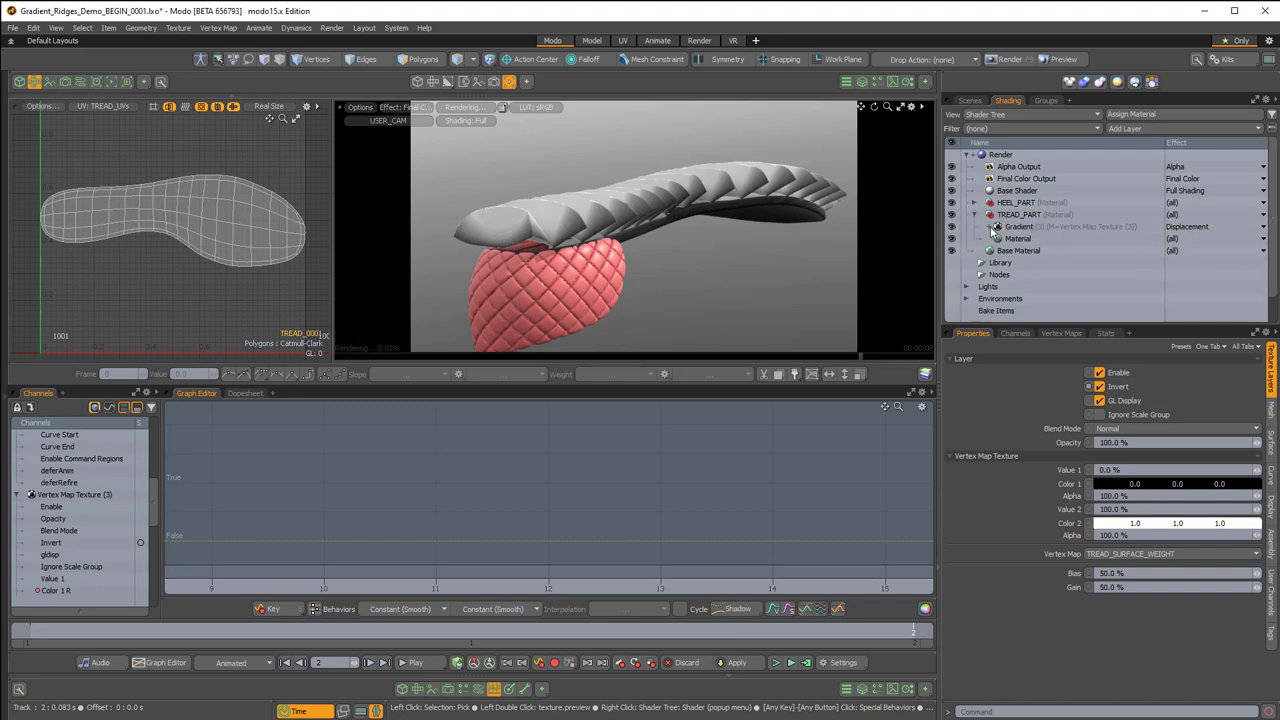
pyautogui.click(991, 228)
# - Set the vertex map mask's Bias to 0% and inspect the ridges along the side of the sole
pyautogui.moveTo(690, 222)
pyautogui.keyDown('alt'); pyautogui.mouseDown()
pyautogui.moveTo(646, 219)
pyautogui.moveTo(770, 192)
pyautogui.moveTo(708, 216)
pyautogui.moveTo(727, 234)
pyautogui.moveTo(702, 216)
pyautogui.mouseUp(); pyautogui.keyUp('alt')
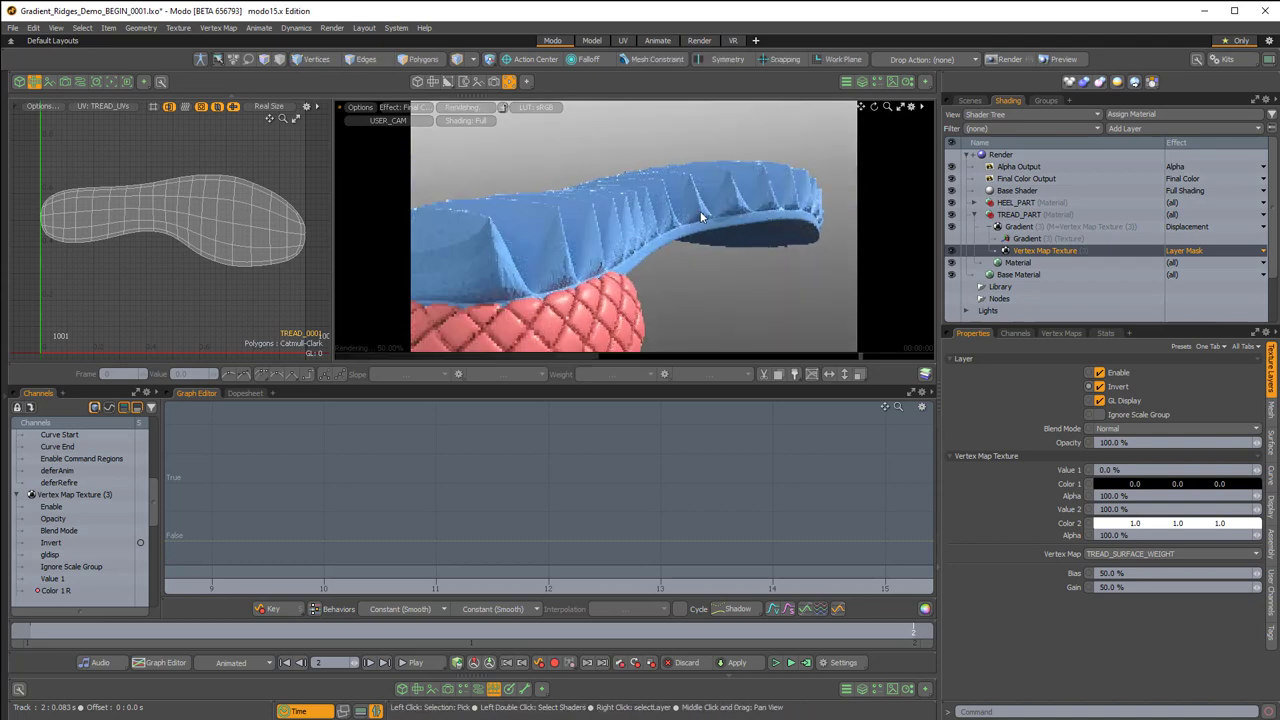
pyautogui.click(1110, 573)
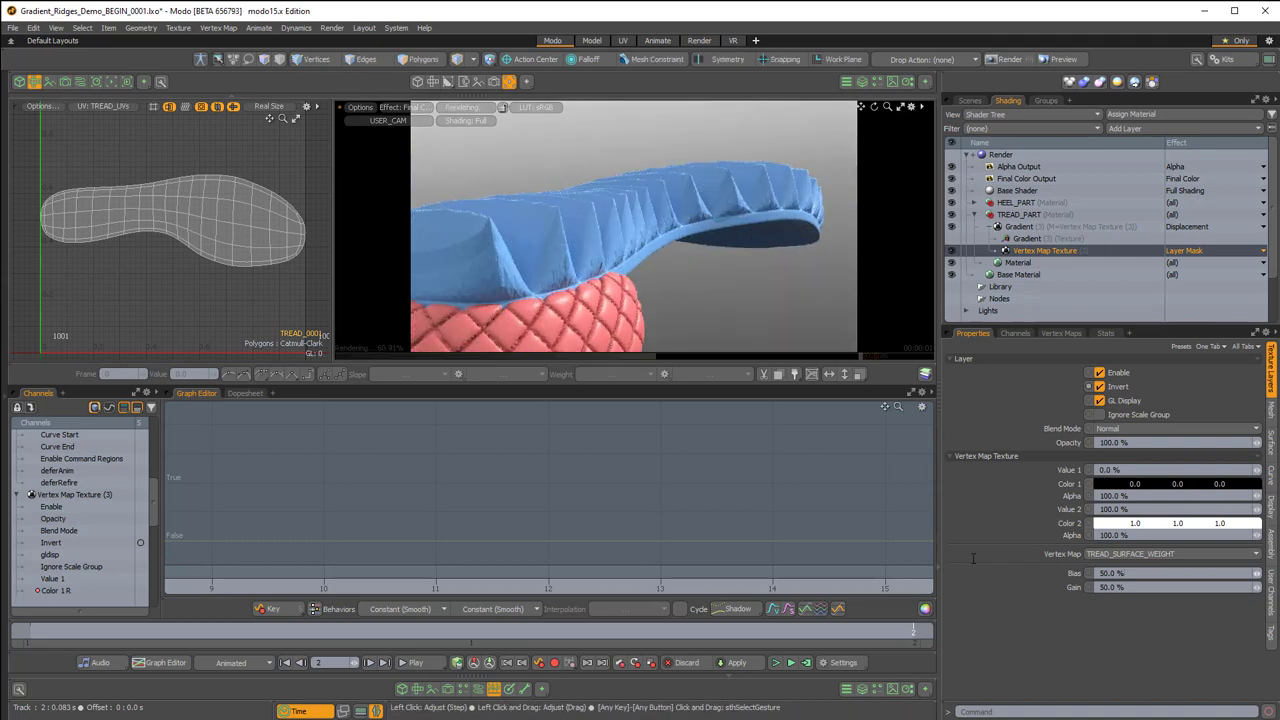
pyautogui.write('0')
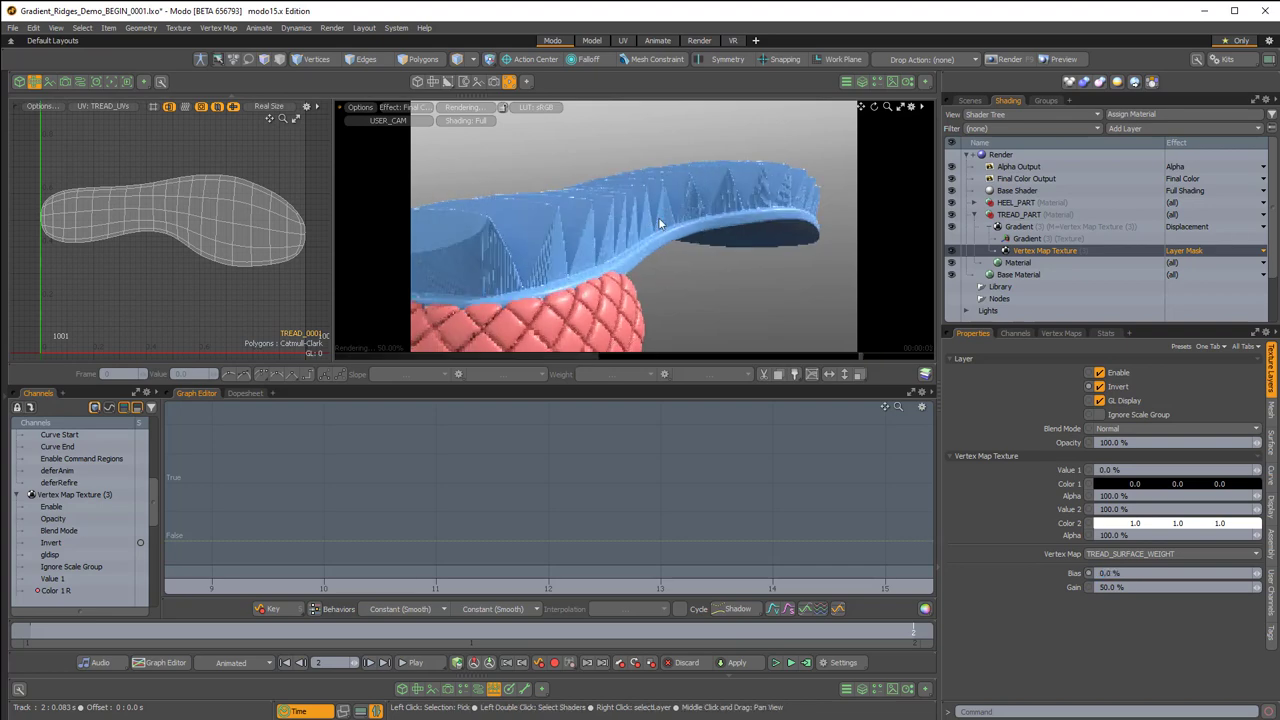
pyautogui.keyDown('alt'); pyautogui.moveTo(658, 217); pyautogui.dragTo(624, 262); pyautogui.keyUp('alt')
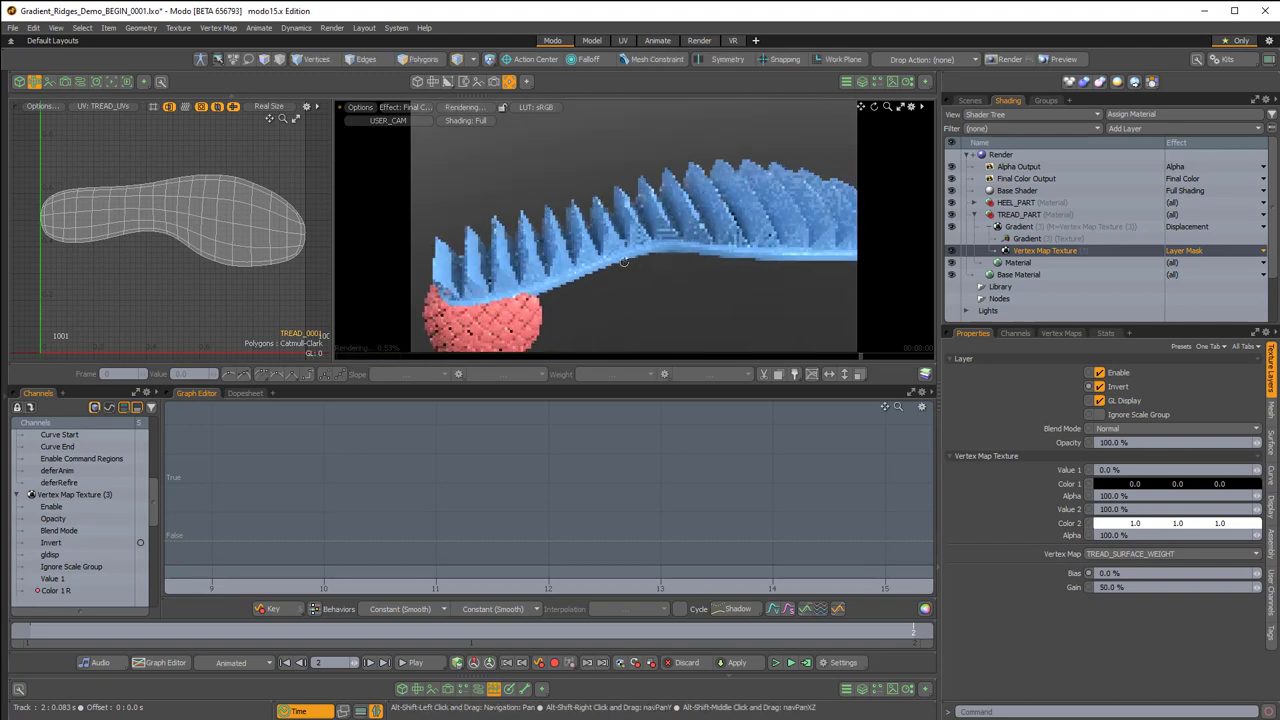
# - Lower the tread gradient's peak value key to 45% at input about 0.5
pyautogui.click(966, 101)
pyautogui.click(1005, 101)
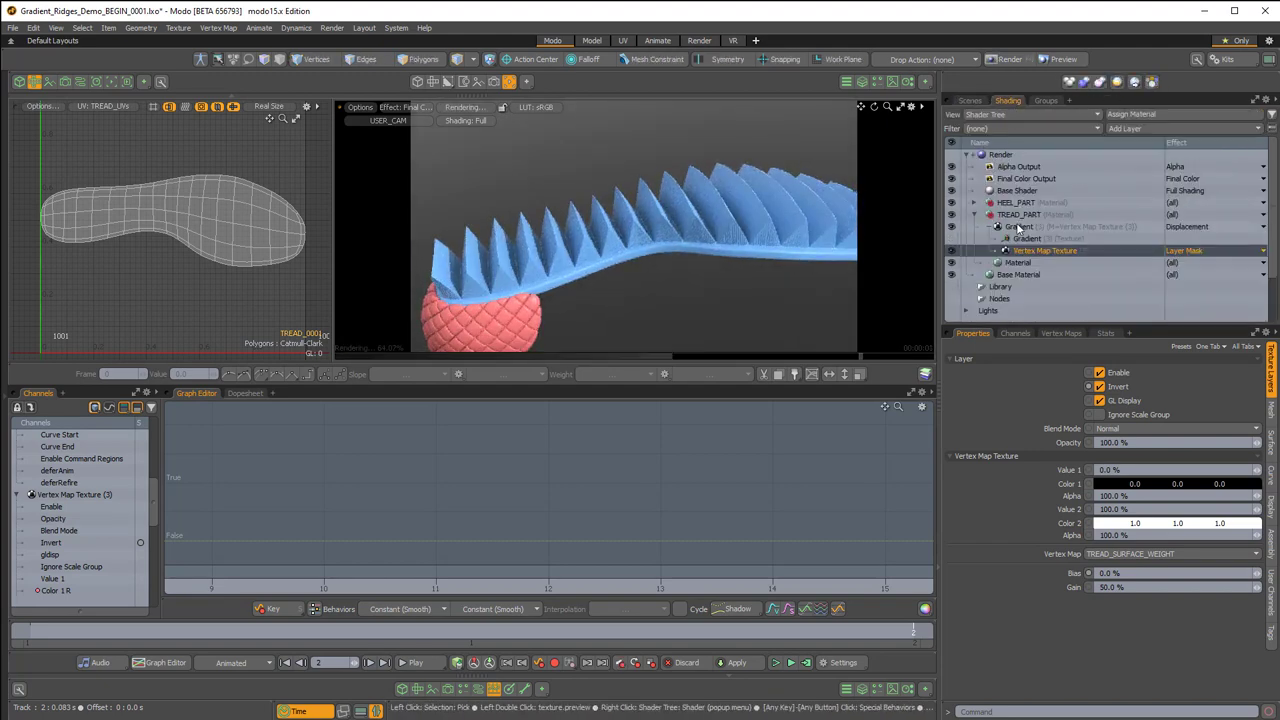
pyautogui.click(1018, 227)
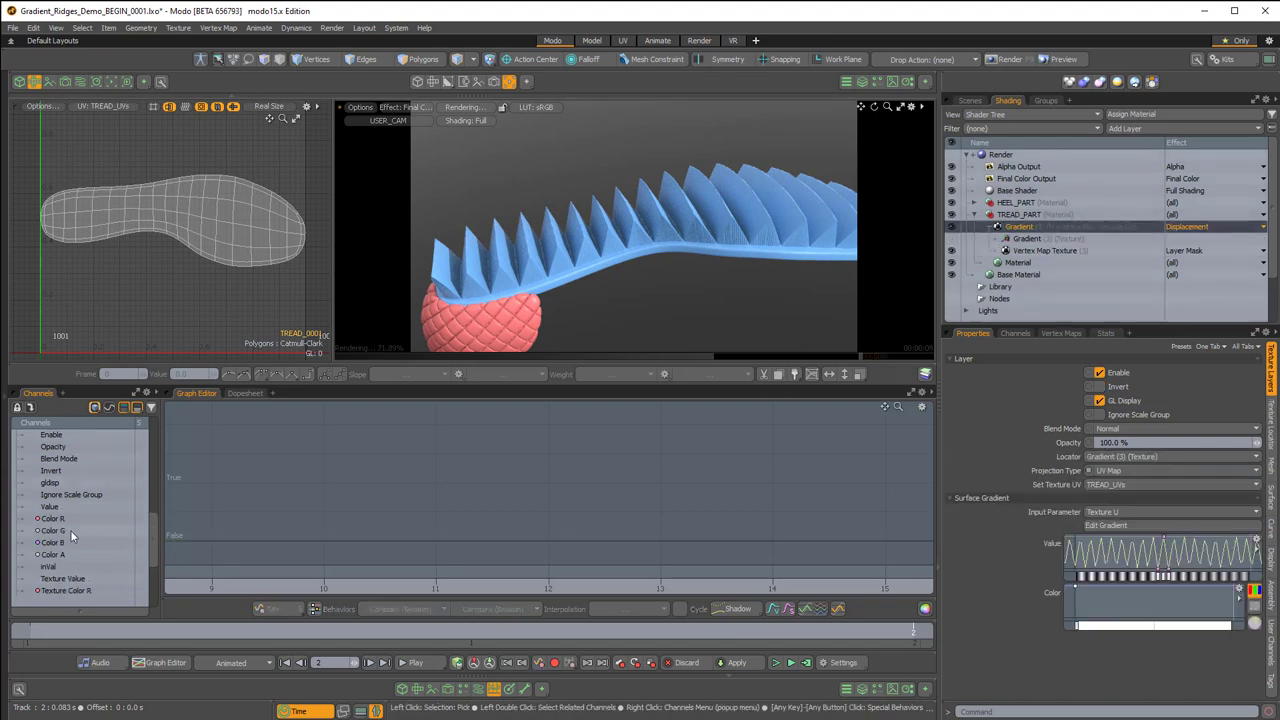
pyautogui.click(50, 507)
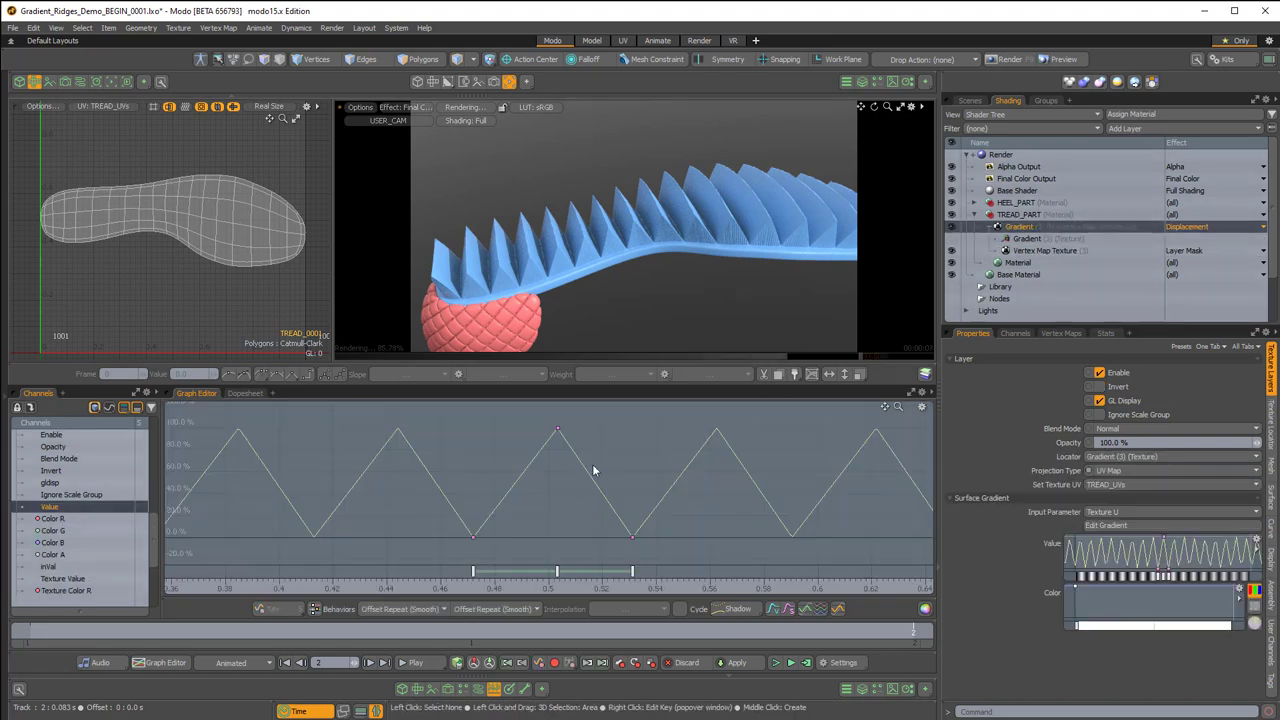
pyautogui.scroll(-1, 498, 457)
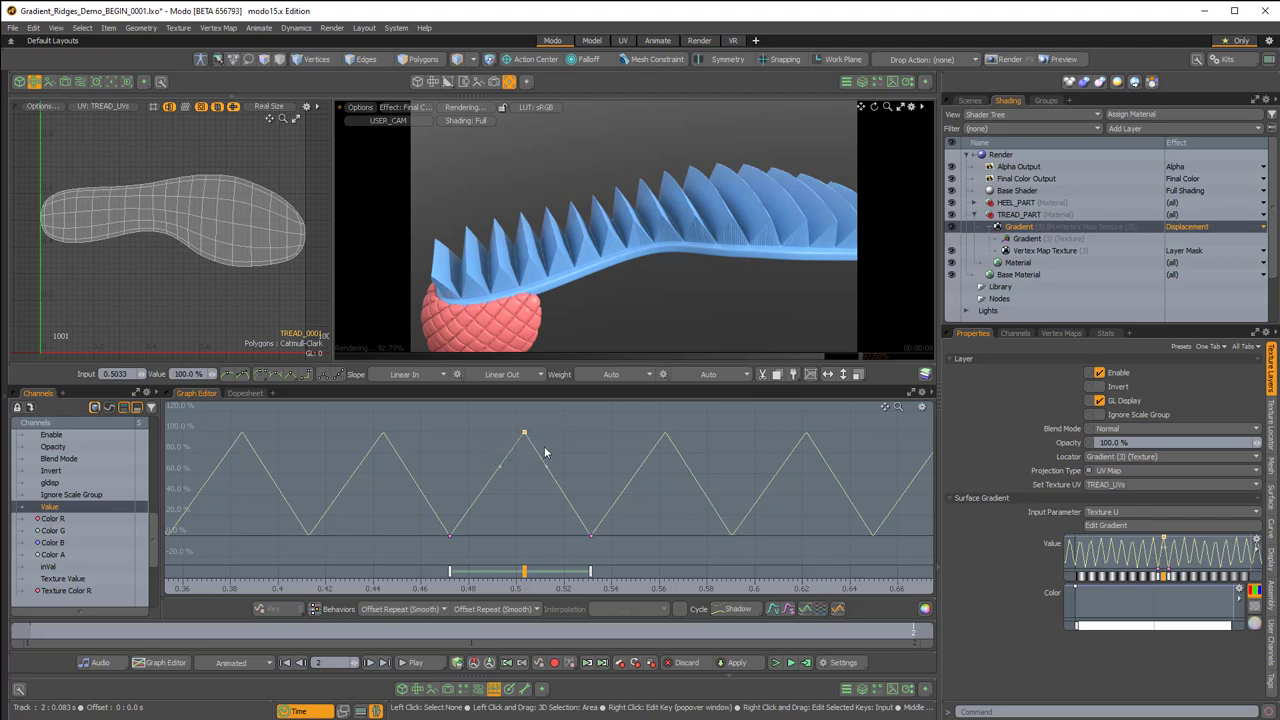
pyautogui.moveTo(523, 435); pyautogui.dragTo(524, 492)
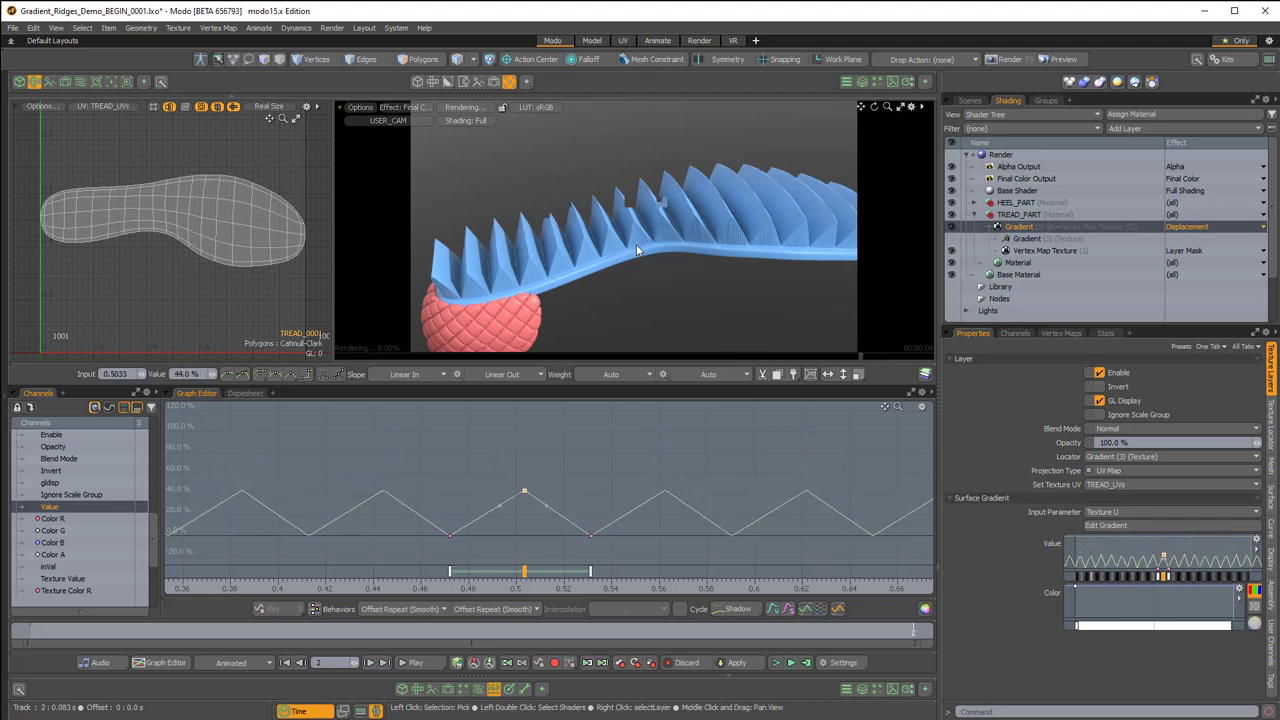
pyautogui.keyDown('alt'); pyautogui.keyDown('shift'); pyautogui.moveTo(526, 489); pyautogui.dragTo(519, 452); pyautogui.keyUp('shift'); pyautogui.keyUp('alt')
# - Add keys on both slopes of the tread gradient's peak and move its top keys apart to form a flat-topped ridge
pyautogui.scroll(3, 529, 451)
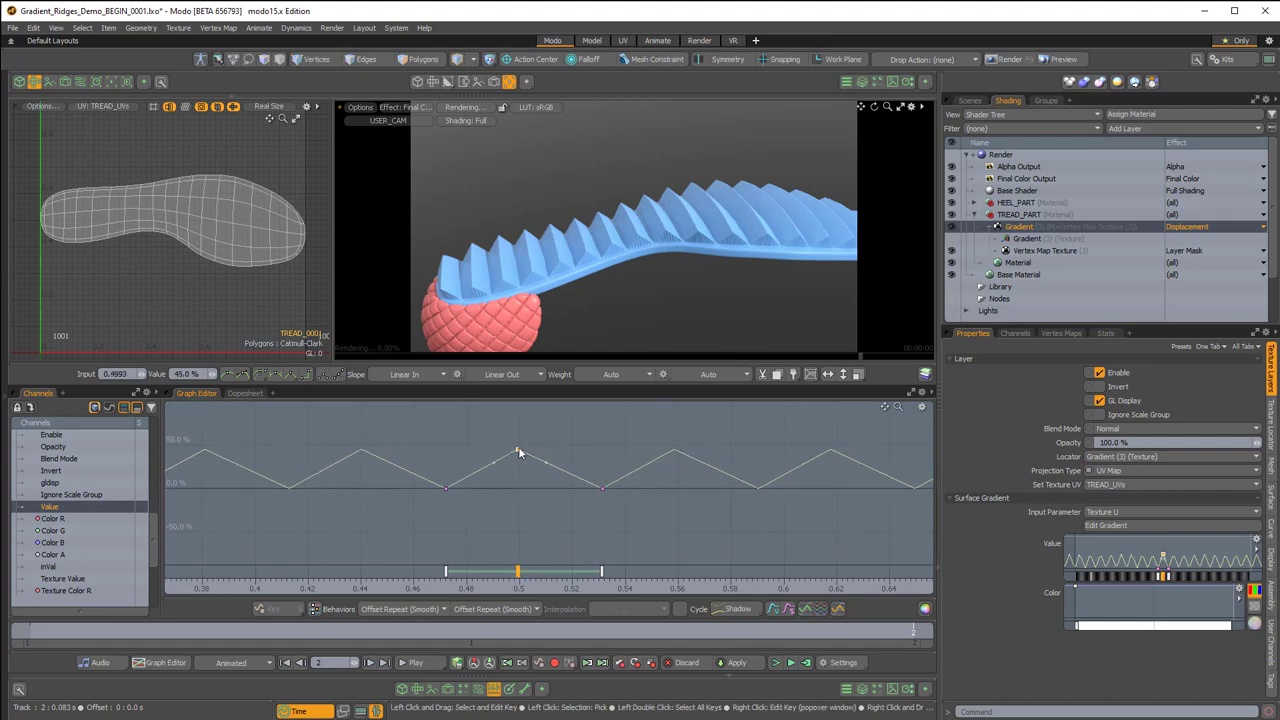
pyautogui.moveTo(476, 472); pyautogui.dragTo(471, 489, button='middle')
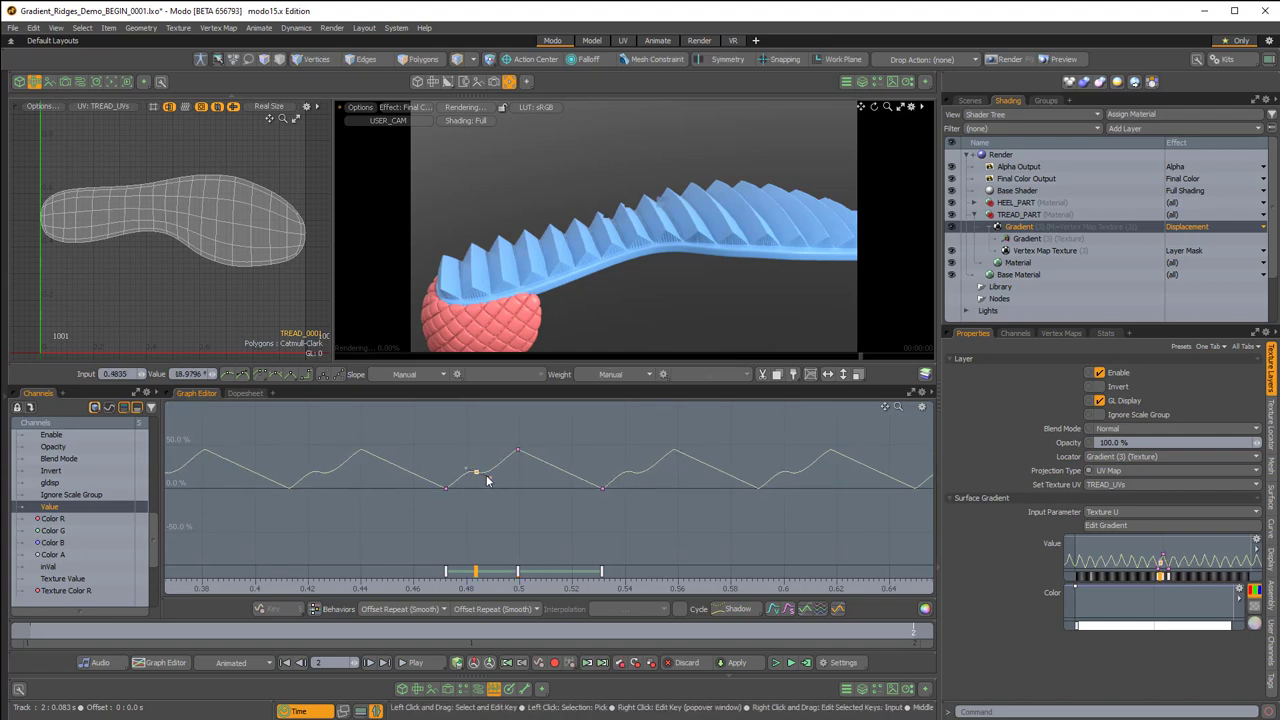
pyautogui.moveTo(477, 471); pyautogui.dragTo(465, 488)
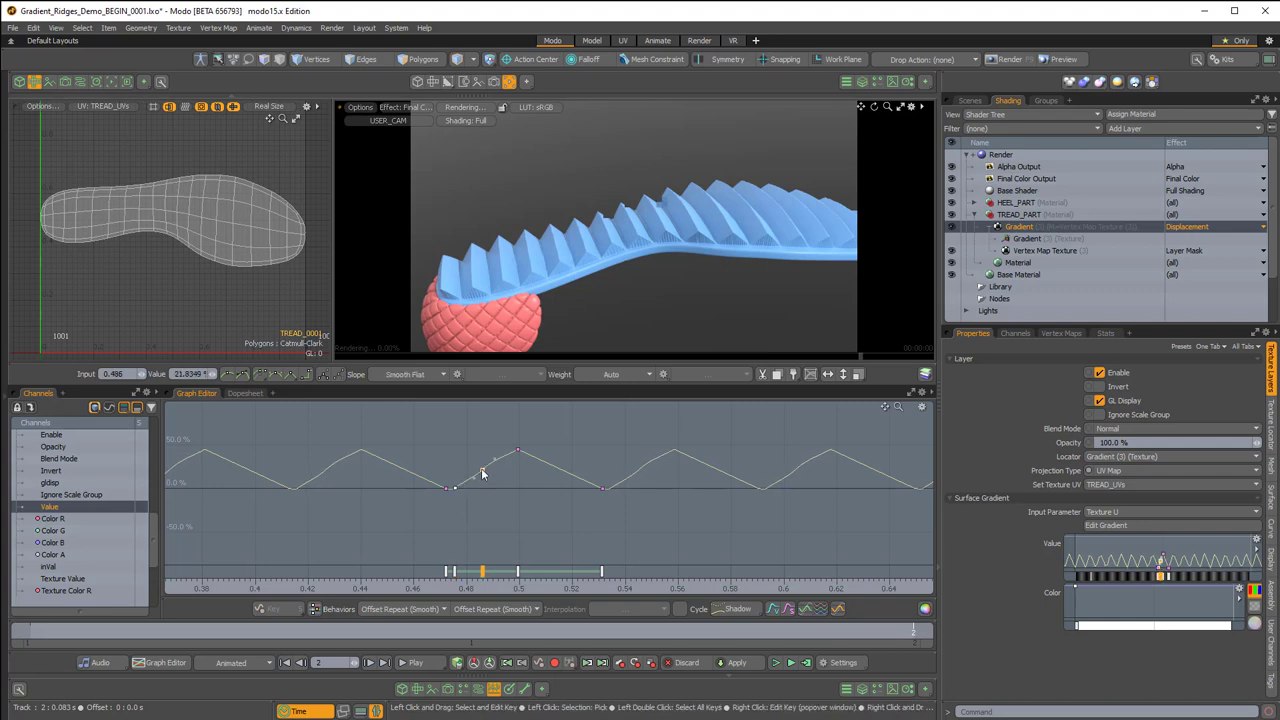
pyautogui.keyDown('ctrl'); pyautogui.moveTo(484, 475); pyautogui.dragTo(563, 451); pyautogui.keyUp('ctrl')
pyautogui.keyDown('ctrl'); pyautogui.click(585, 471); pyautogui.keyUp('ctrl')
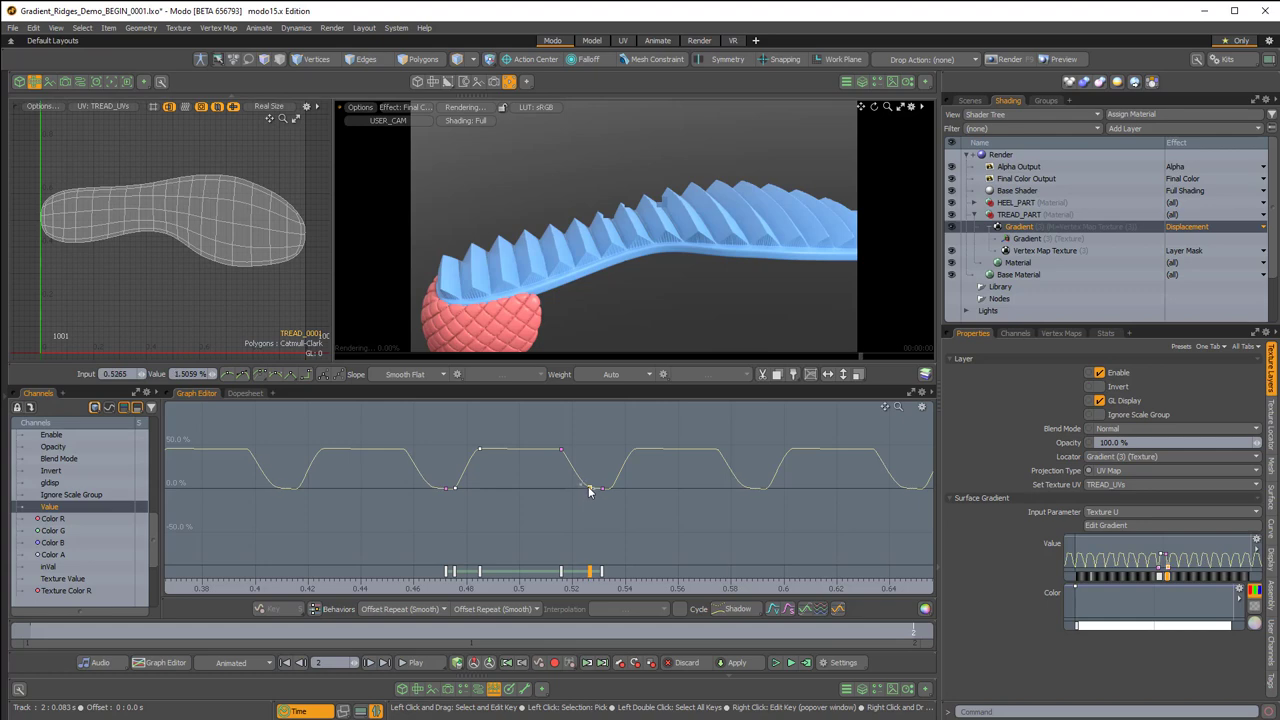
# - Add four keys along the ridge's flat top, lower the middle pair into a notch, and set the outer top keys to 45%
pyautogui.keyDown('ctrl'); pyautogui.click(503, 449); pyautogui.keyUp('ctrl')
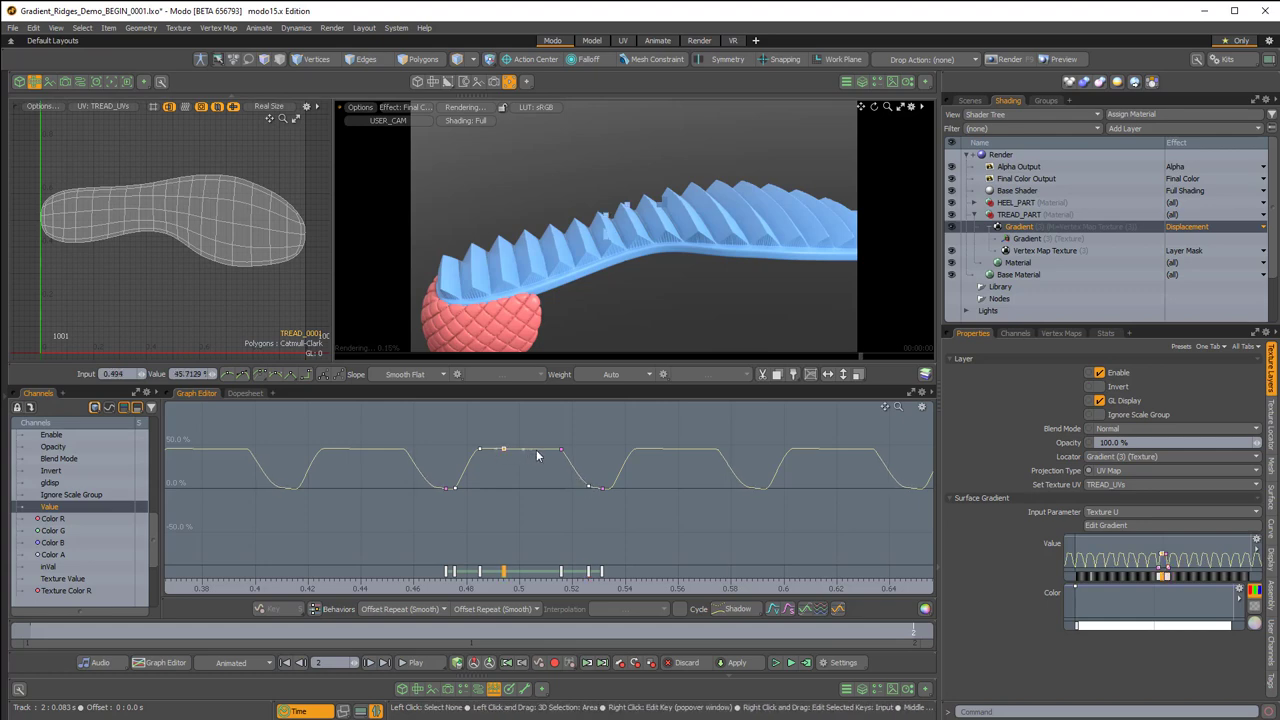
pyautogui.keyDown('ctrl'); pyautogui.keyDown('alt'); pyautogui.moveTo(526, 450); pyautogui.dragTo(600, 461); pyautogui.keyUp('alt'); pyautogui.keyUp('ctrl')
pyautogui.keyDown('ctrl'); pyautogui.click(551, 449); pyautogui.keyUp('ctrl')
pyautogui.keyDown('ctrl'); pyautogui.click(517, 449); pyautogui.keyUp('ctrl')
pyautogui.keyDown('ctrl'); pyautogui.click(547, 449); pyautogui.keyUp('ctrl')
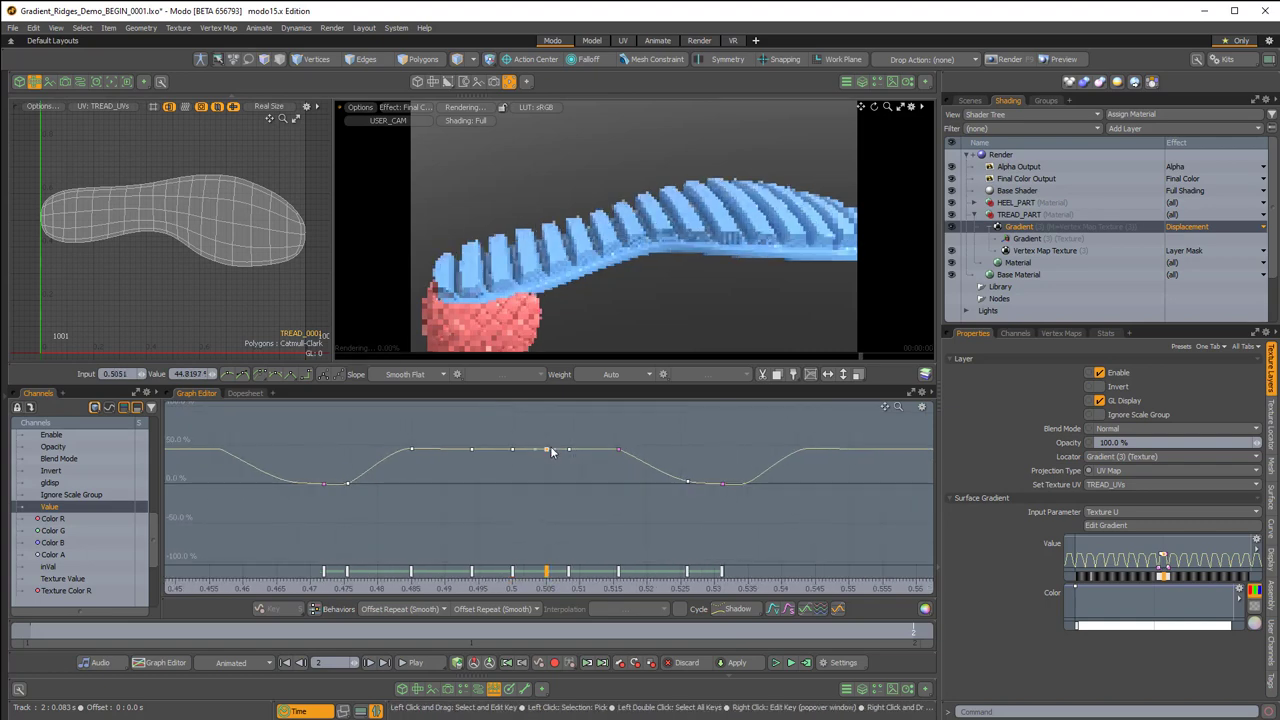
pyautogui.moveTo(556, 437); pyautogui.dragTo(492, 470, button='right')
pyautogui.moveTo(515, 450); pyautogui.dragTo(436, 444)
pyautogui.keyDown('alt'); pyautogui.moveTo(597, 463); pyautogui.dragTo(506, 451); pyautogui.keyUp('alt')
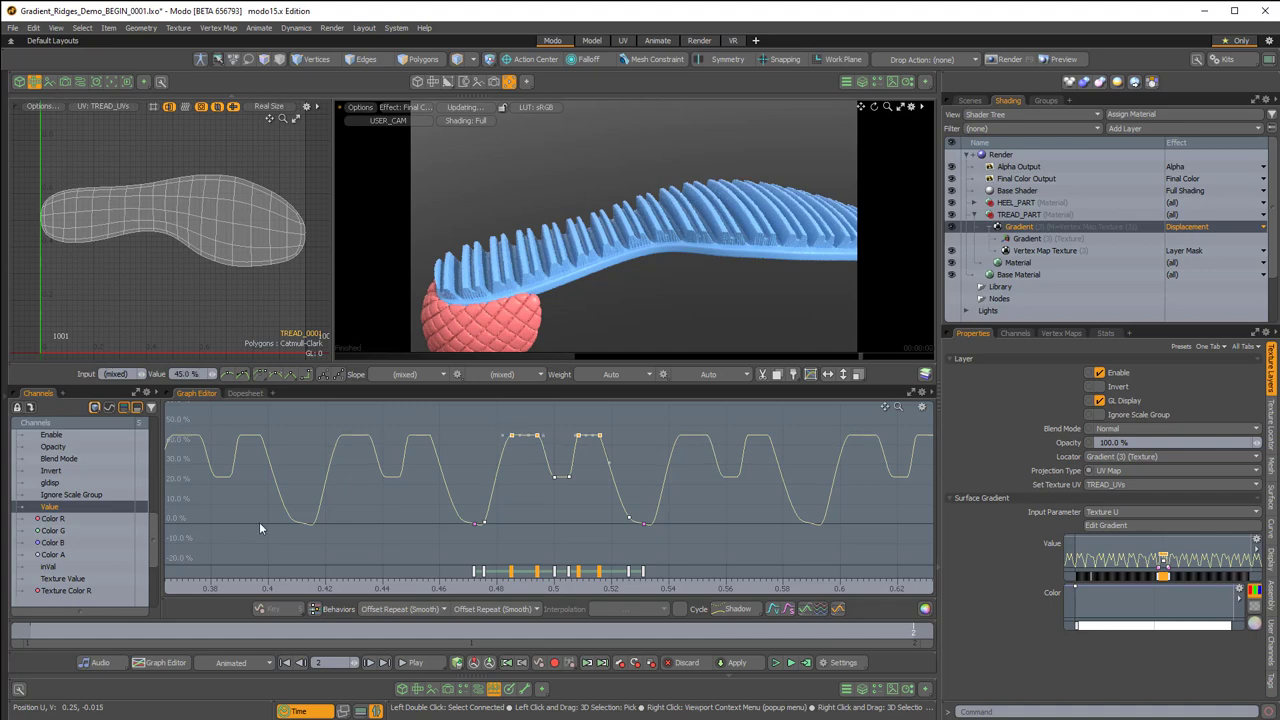
# - Set the ridge's four base keys to 0% and give all of the profile's keys linear slopes
pyautogui.moveTo(438, 545); pyautogui.dragTo(690, 490)
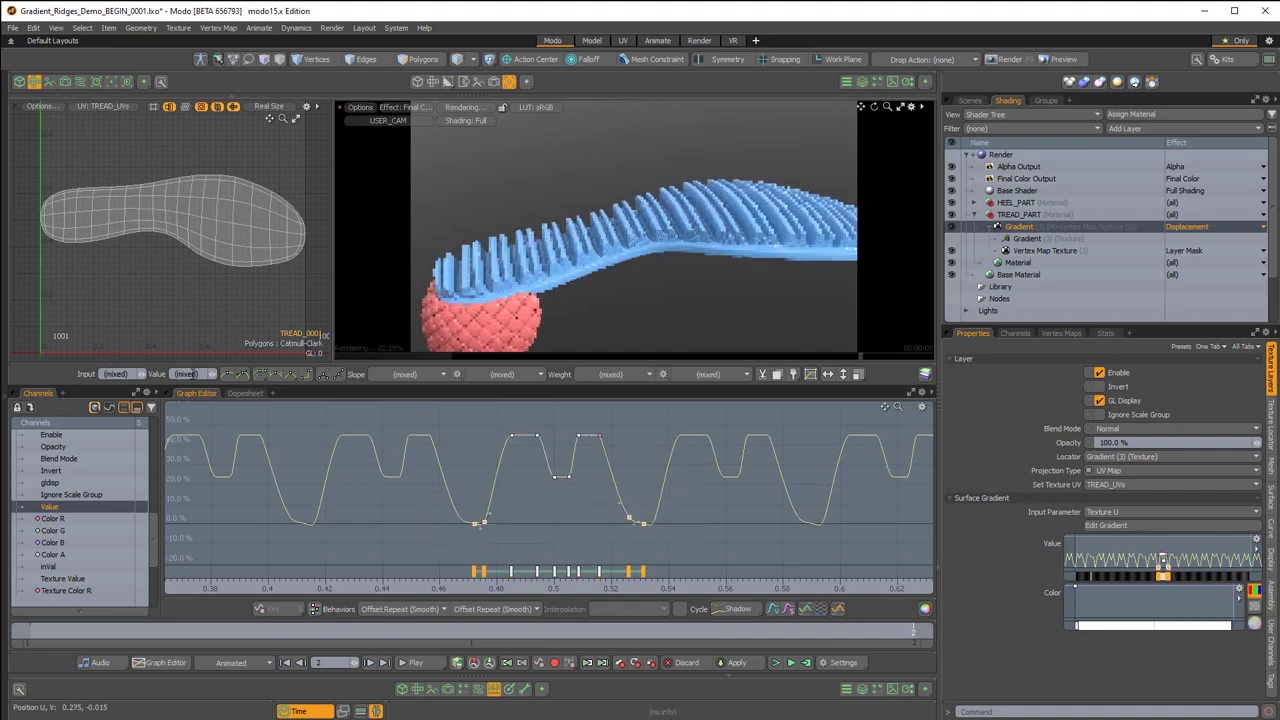
pyautogui.click(186, 373)
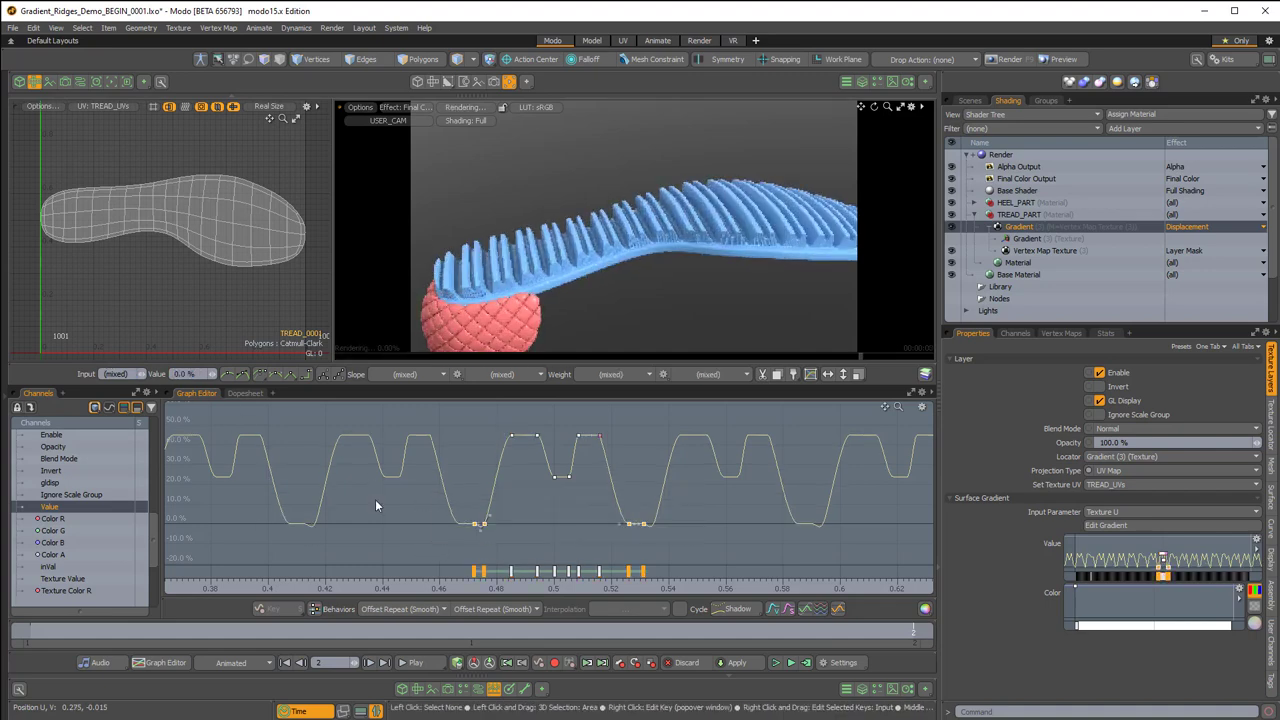
pyautogui.click(289, 373)
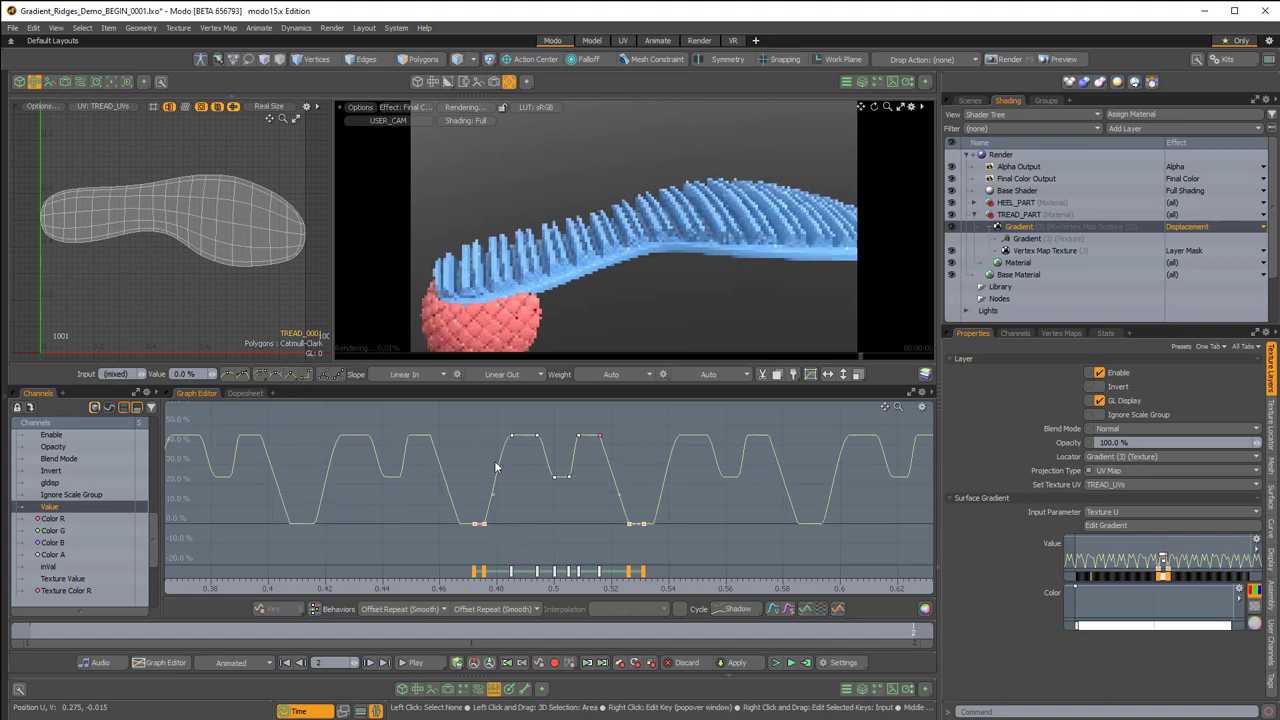
pyautogui.moveTo(484, 422); pyautogui.dragTo(622, 443)
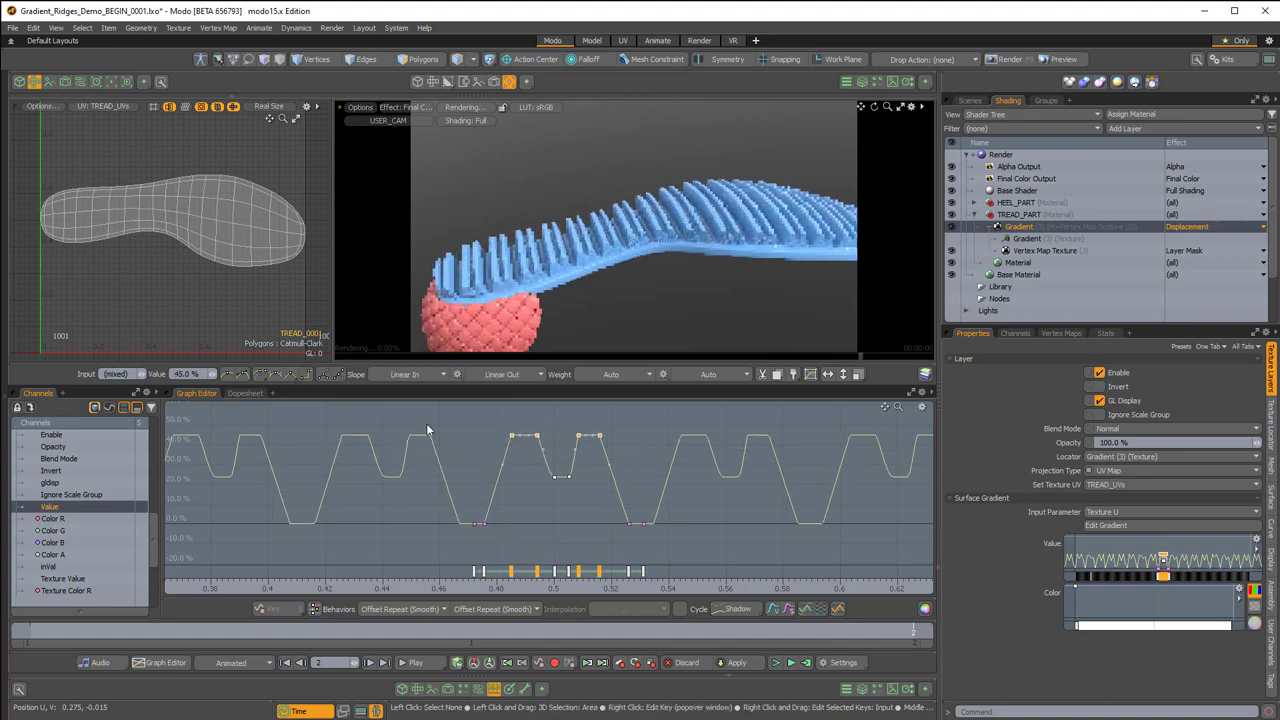
pyautogui.moveTo(424, 420); pyautogui.dragTo(652, 535)
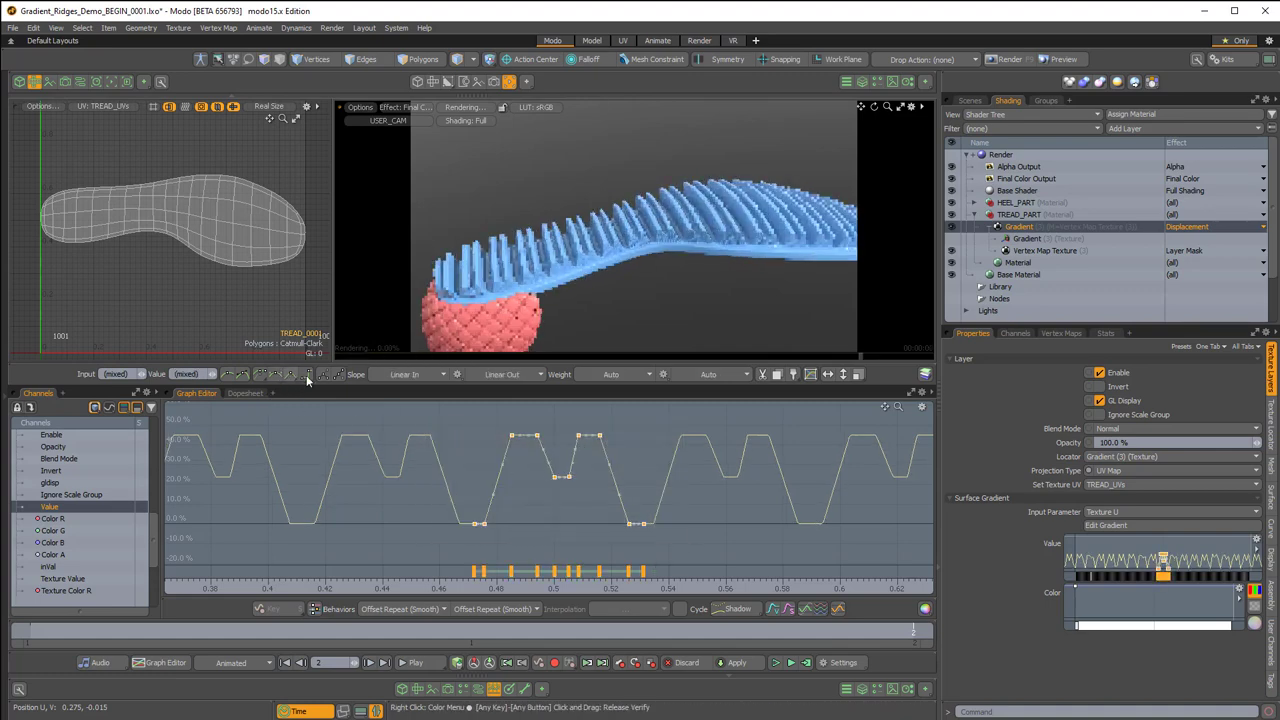
# - Raise the two notch keys to about 36% and spread the ridge's upper keys outward to widen its top
pyautogui.keyDown('ctrl'); pyautogui.keyDown('alt'); pyautogui.moveTo(581, 434); pyautogui.dragTo(521, 488); pyautogui.keyUp('alt'); pyautogui.keyUp('ctrl')
pyautogui.moveTo(558, 479); pyautogui.dragTo(532, 448, button='middle')
pyautogui.keyDown('ctrl'); pyautogui.keyDown('alt'); pyautogui.moveTo(550, 464); pyautogui.dragTo(596, 470); pyautogui.keyUp('alt'); pyautogui.keyUp('ctrl')
pyautogui.moveTo(596, 469); pyautogui.dragTo(590, 466, button='middle')
pyautogui.moveTo(603, 428); pyautogui.dragTo(641, 458)
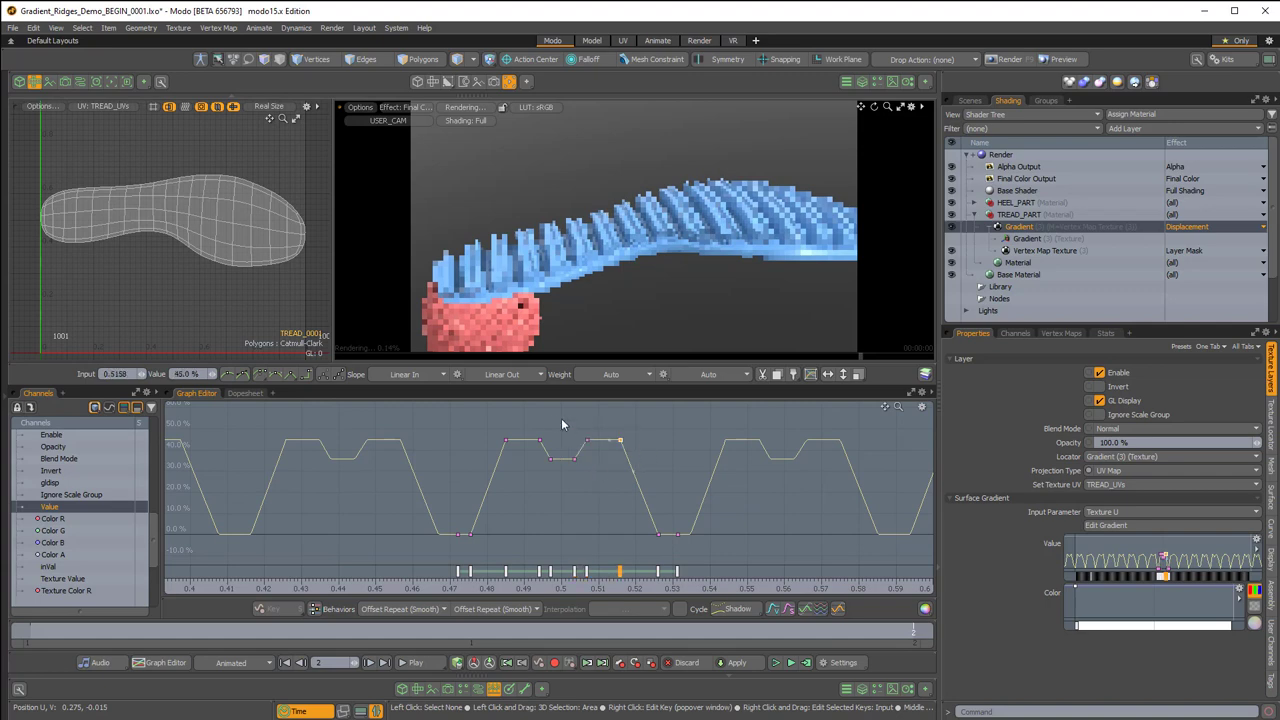
pyautogui.moveTo(563, 422); pyautogui.dragTo(483, 480)
pyautogui.moveTo(503, 471); pyautogui.dragTo(494, 469, button='middle')
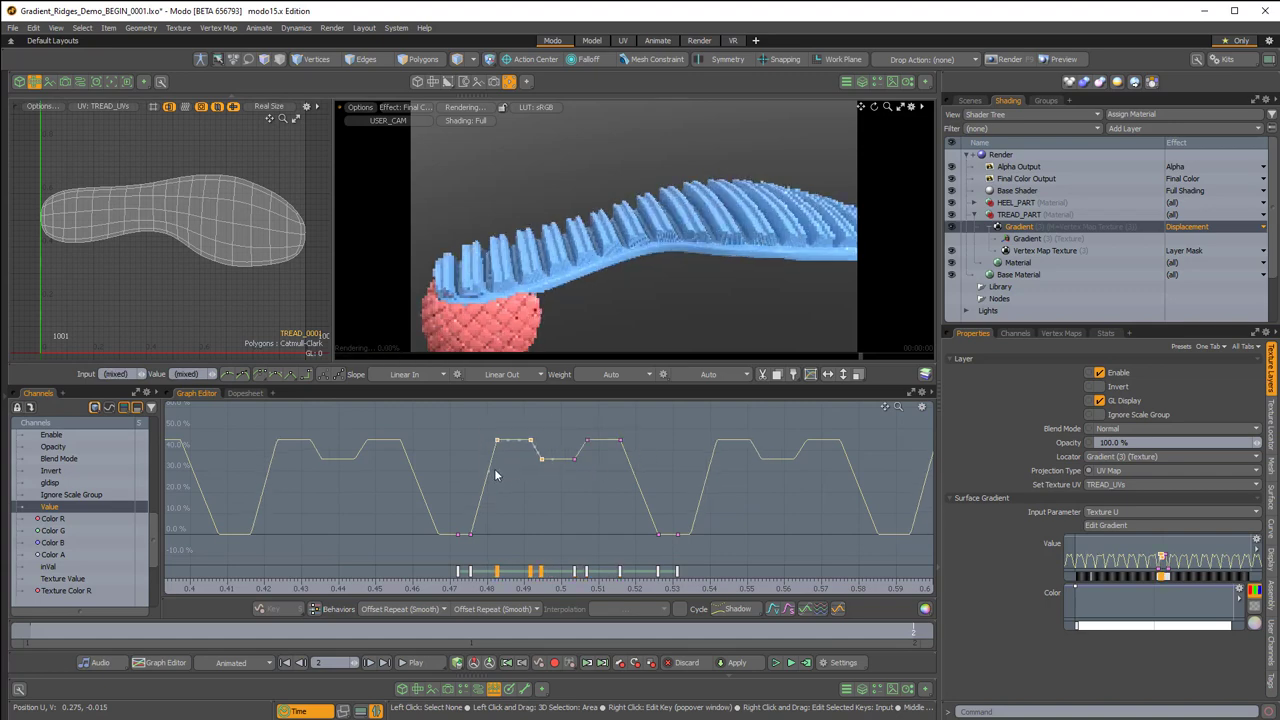
# - Lower the six upper keys so the ridge's peaks sit at 37.5%, and nudge the outer peak and notch keys inward
pyautogui.moveTo(639, 424); pyautogui.dragTo(466, 495)
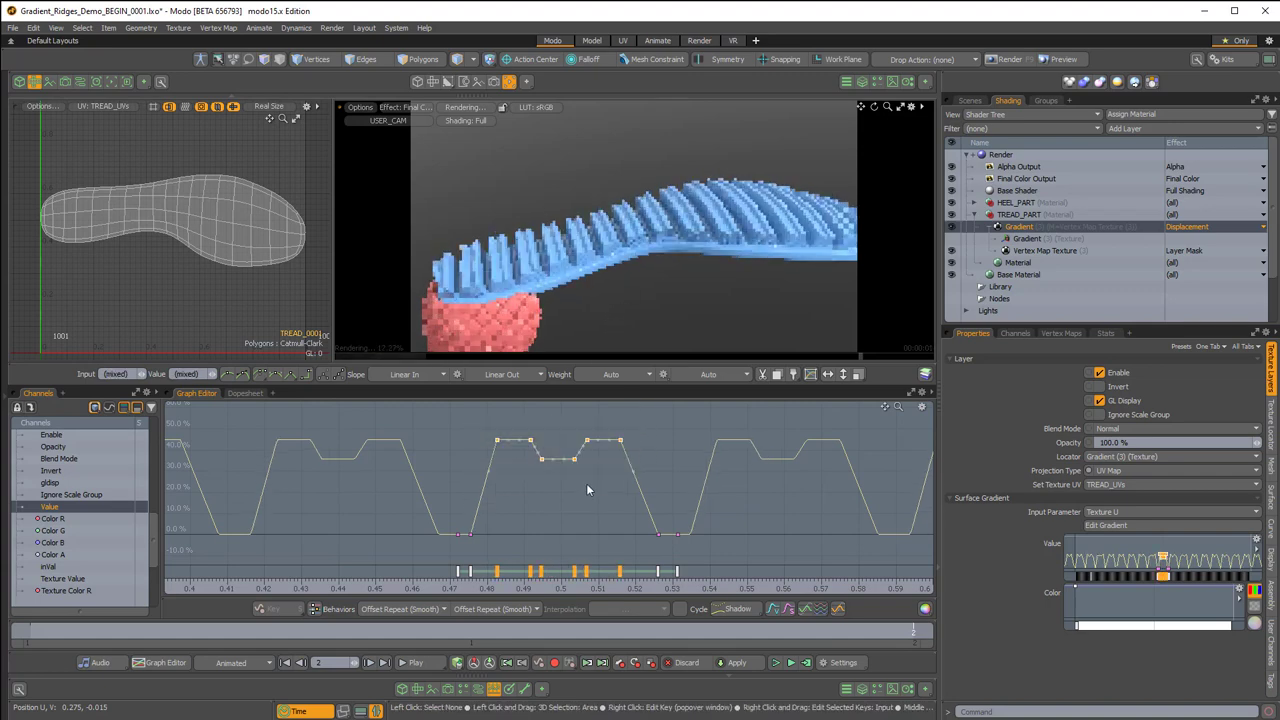
pyautogui.moveTo(588, 482); pyautogui.dragTo(588, 497, button='middle')
pyautogui.moveTo(637, 434); pyautogui.dragTo(612, 487)
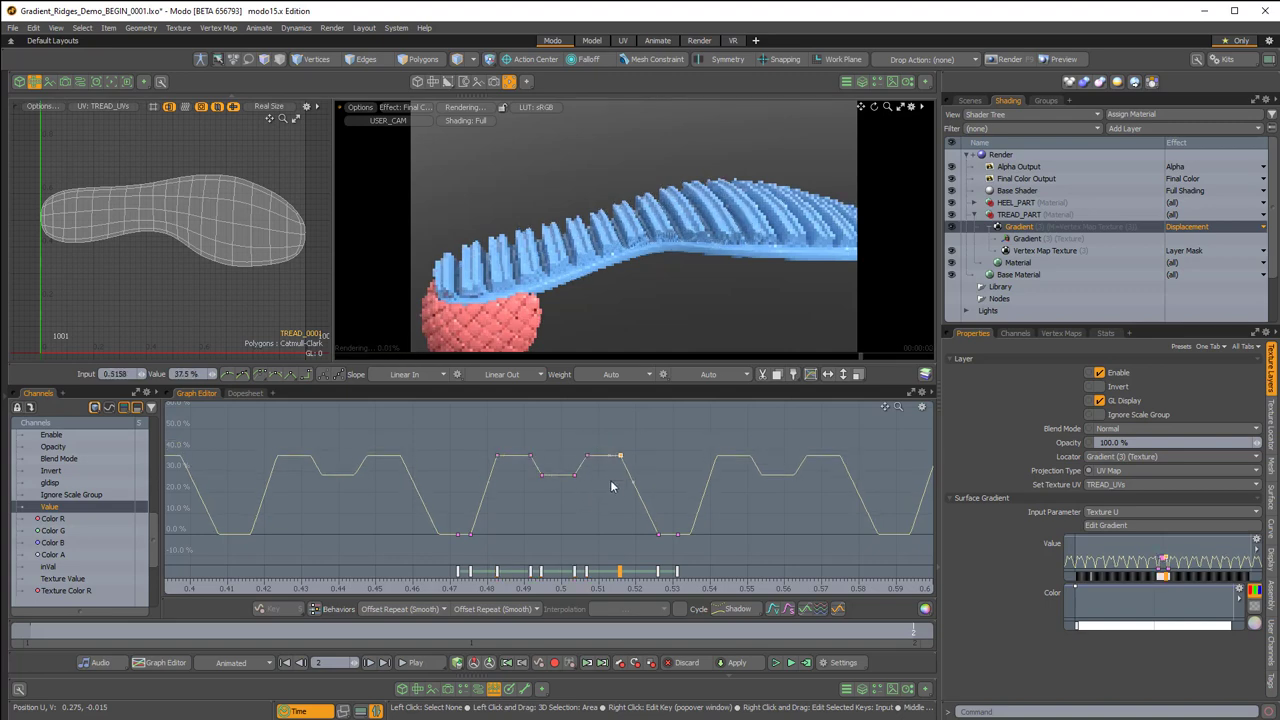
pyautogui.moveTo(611, 486); pyautogui.dragTo(608, 485, button='right')
pyautogui.moveTo(484, 434); pyautogui.dragTo(518, 484)
pyautogui.moveTo(518, 484); pyautogui.dragTo(521, 484, button='right')
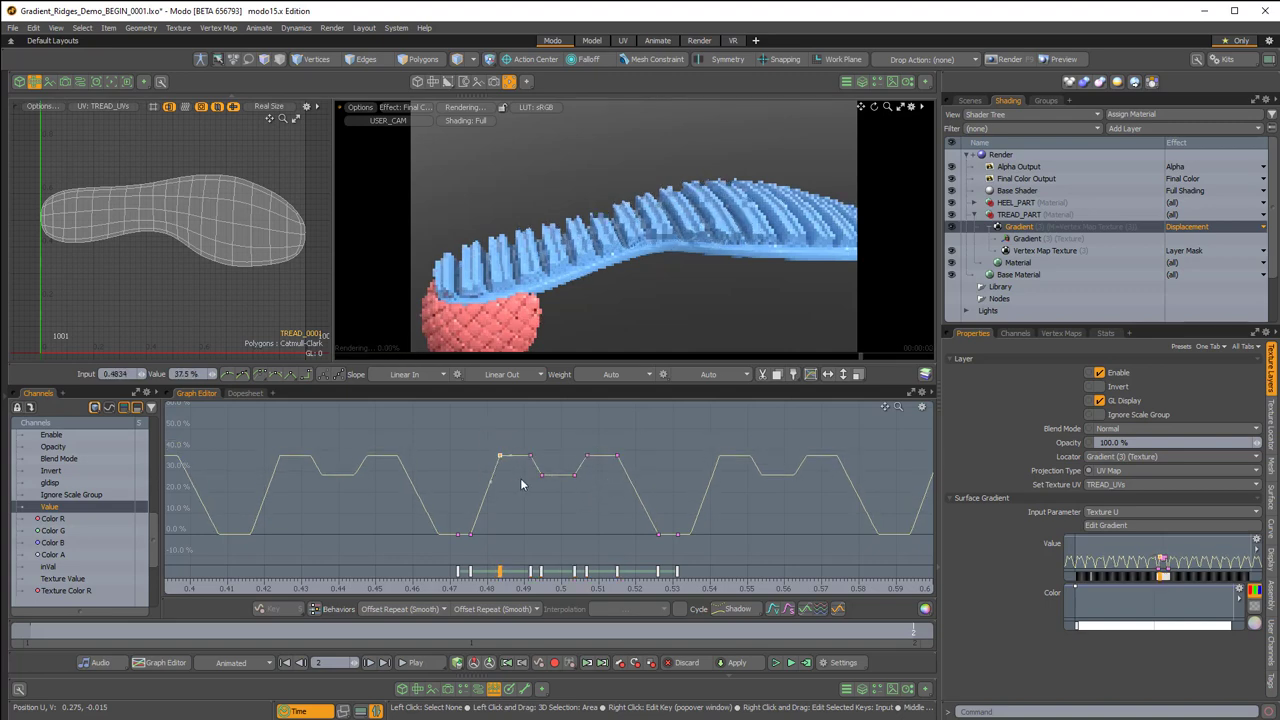
pyautogui.moveTo(521, 444); pyautogui.dragTo(552, 497)
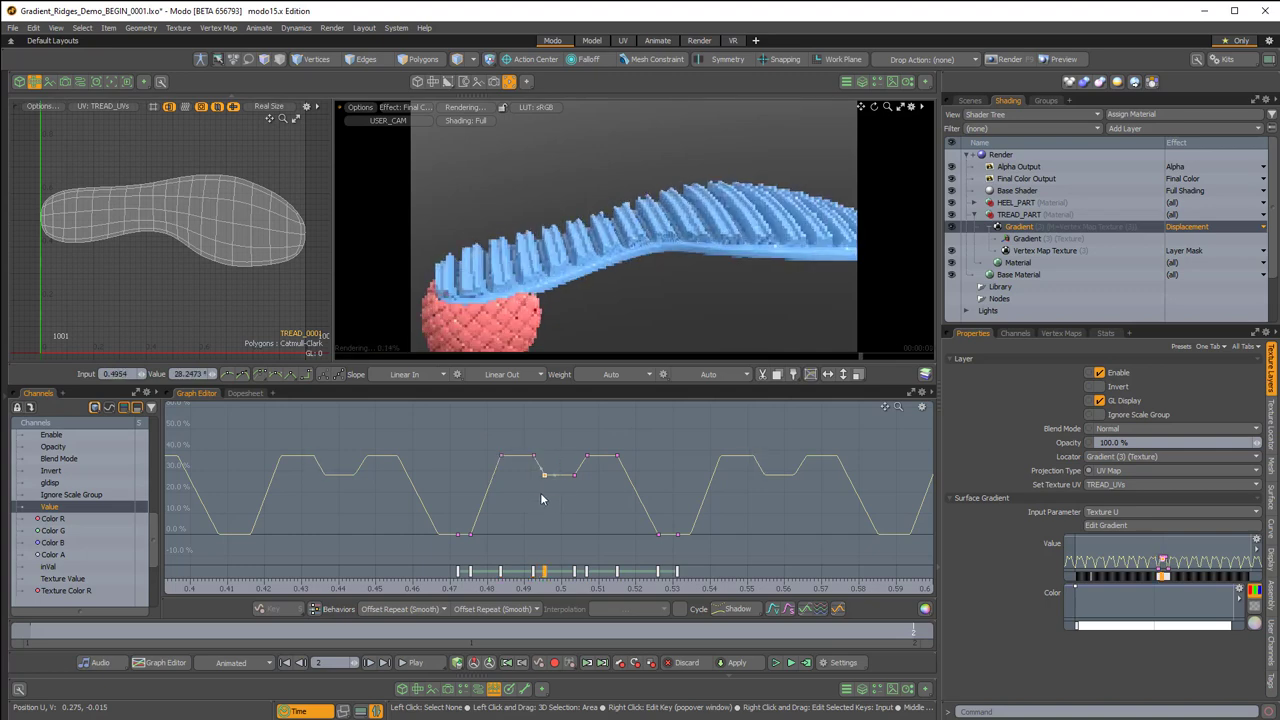
pyautogui.moveTo(541, 494); pyautogui.dragTo(545, 494, button='right')
# - Inspect the ridges up close and shift the notch, peak and base keys on the ridge's higher-input side slightly outward
pyautogui.keyDown('ctrl'); pyautogui.keyDown('alt'); pyautogui.moveTo(691, 248); pyautogui.dragTo(663, 253); pyautogui.keyUp('alt'); pyautogui.keyUp('ctrl')
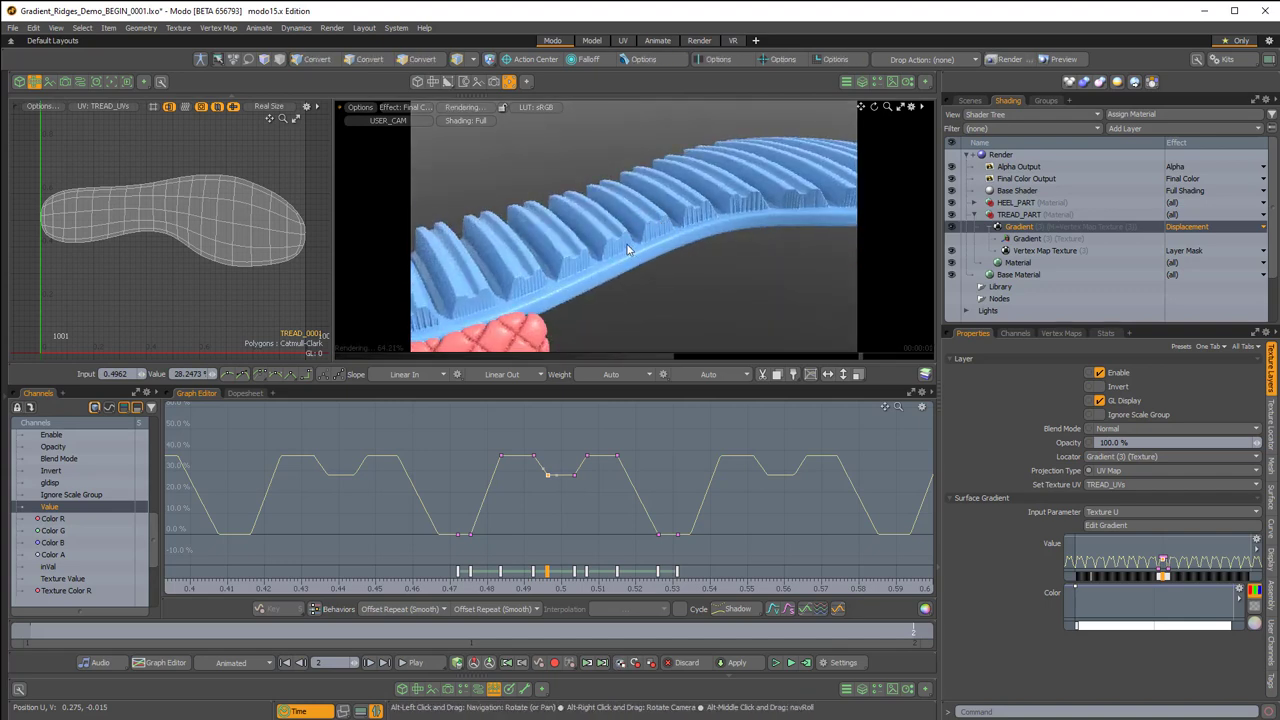
pyautogui.keyDown('alt'); pyautogui.moveTo(636, 247); pyautogui.dragTo(671, 271); pyautogui.keyUp('alt')
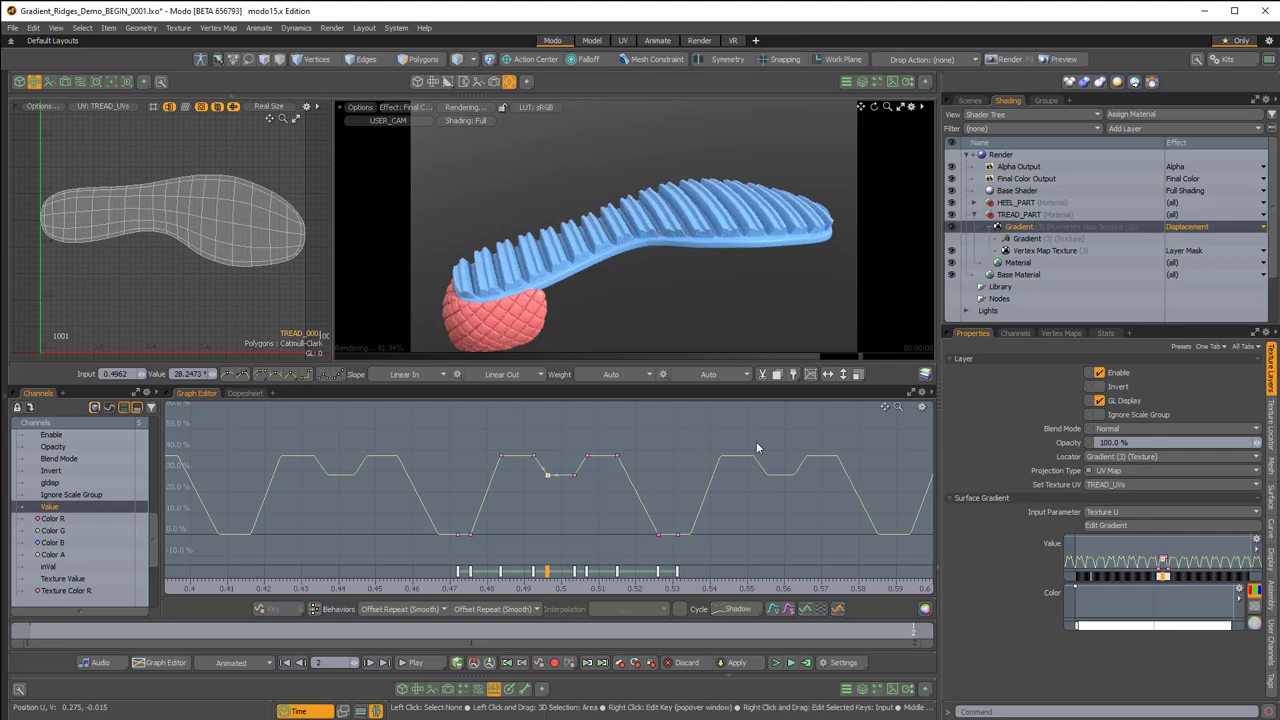
pyautogui.moveTo(728, 430); pyautogui.dragTo(408, 563)
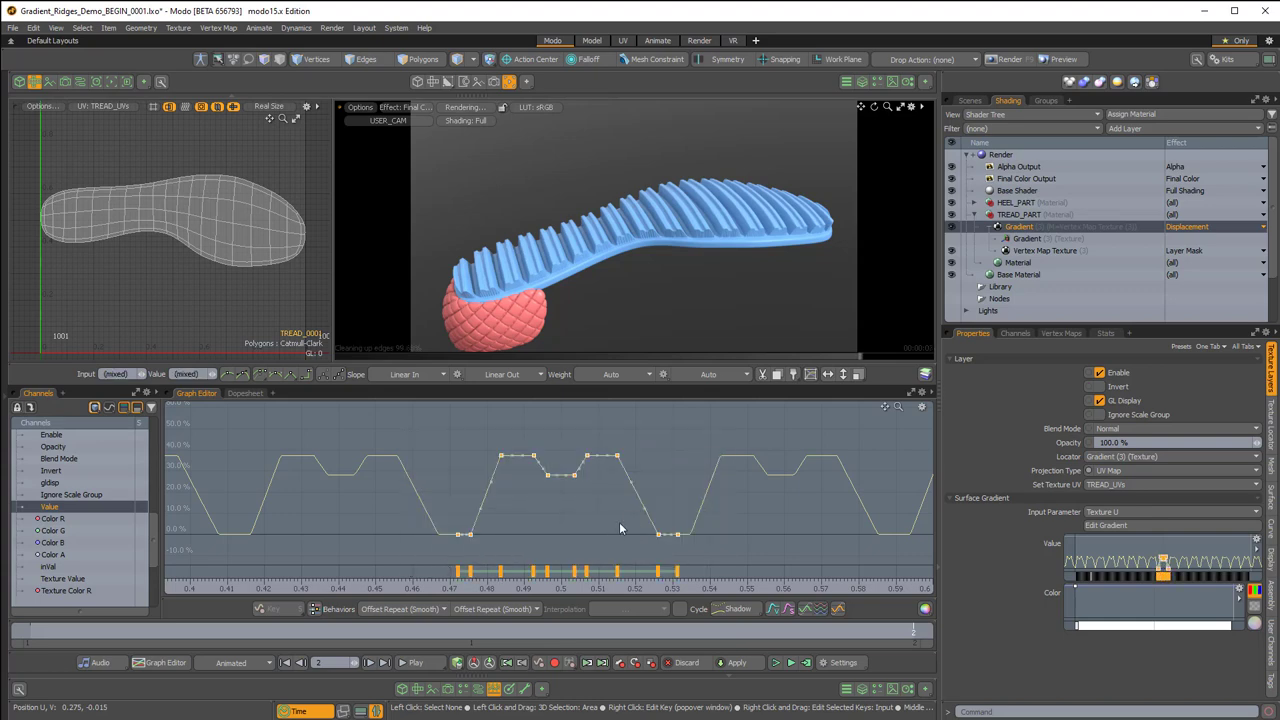
pyautogui.moveTo(566, 434); pyautogui.dragTo(657, 551)
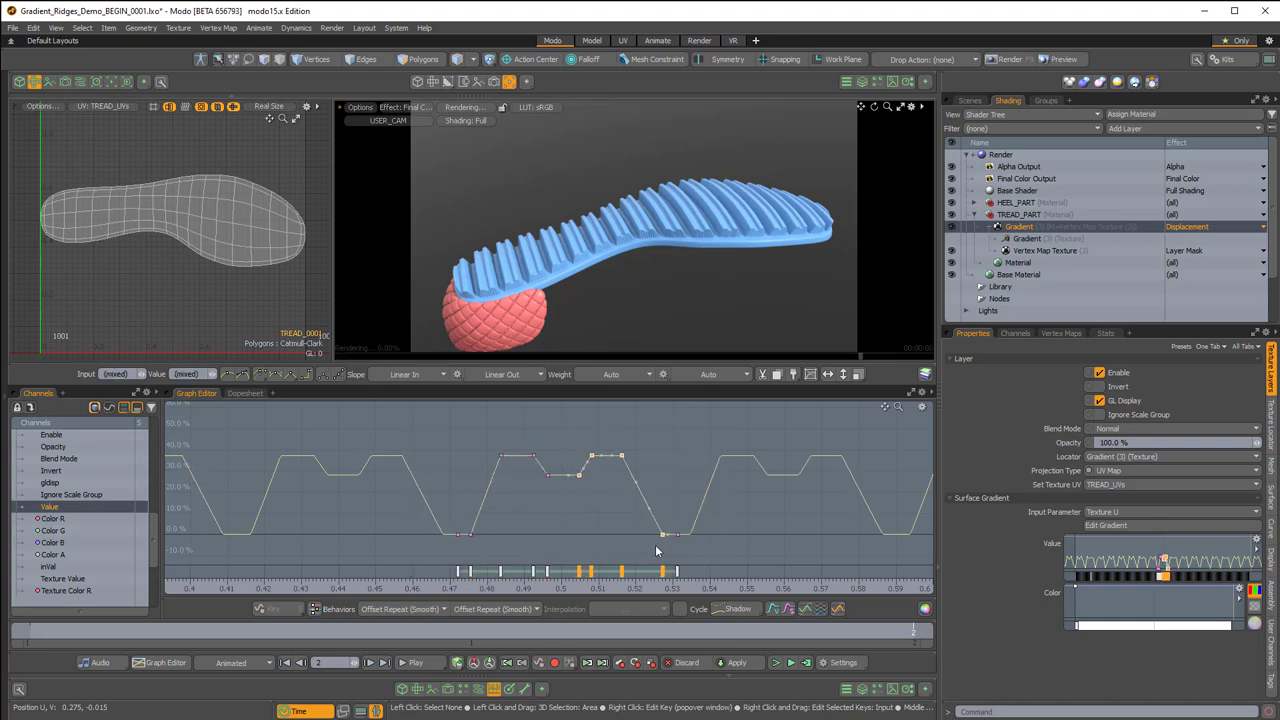
# - Box-scale all ten ridge keys horizontally, trying wide and narrow spacings before ending the profile at input about 0.52
pyautogui.moveTo(728, 417); pyautogui.dragTo(442, 556)
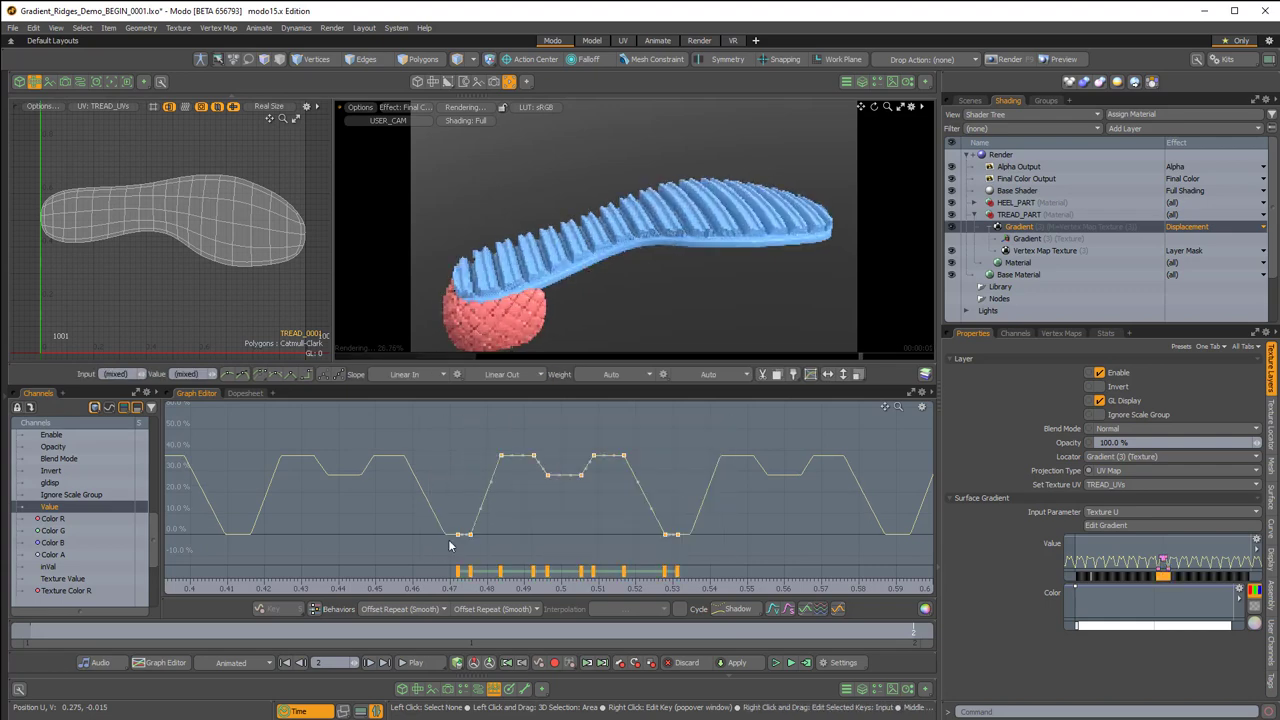
pyautogui.click(810, 374)
pyautogui.keyDown('ctrl'); pyautogui.keyDown('alt'); pyautogui.moveTo(713, 502); pyautogui.dragTo(769, 469); pyautogui.keyUp('alt'); pyautogui.keyUp('ctrl')
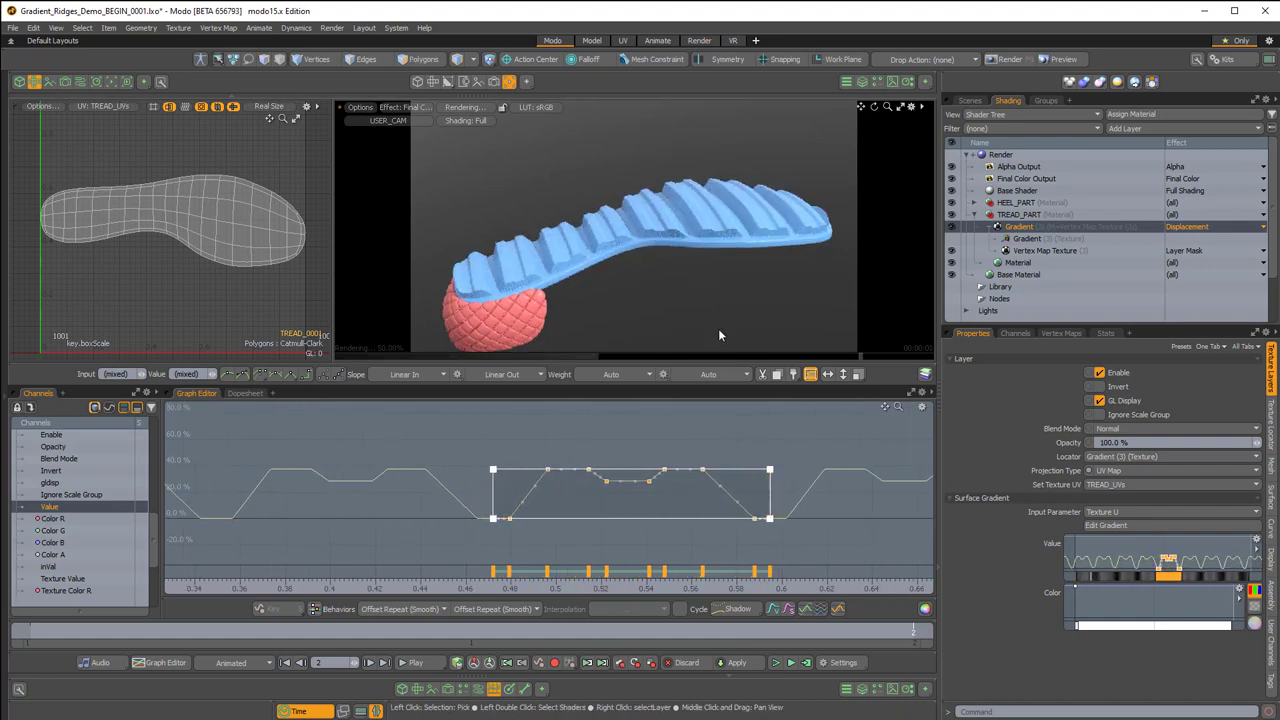
pyautogui.moveTo(769, 497); pyautogui.dragTo(843, 497)
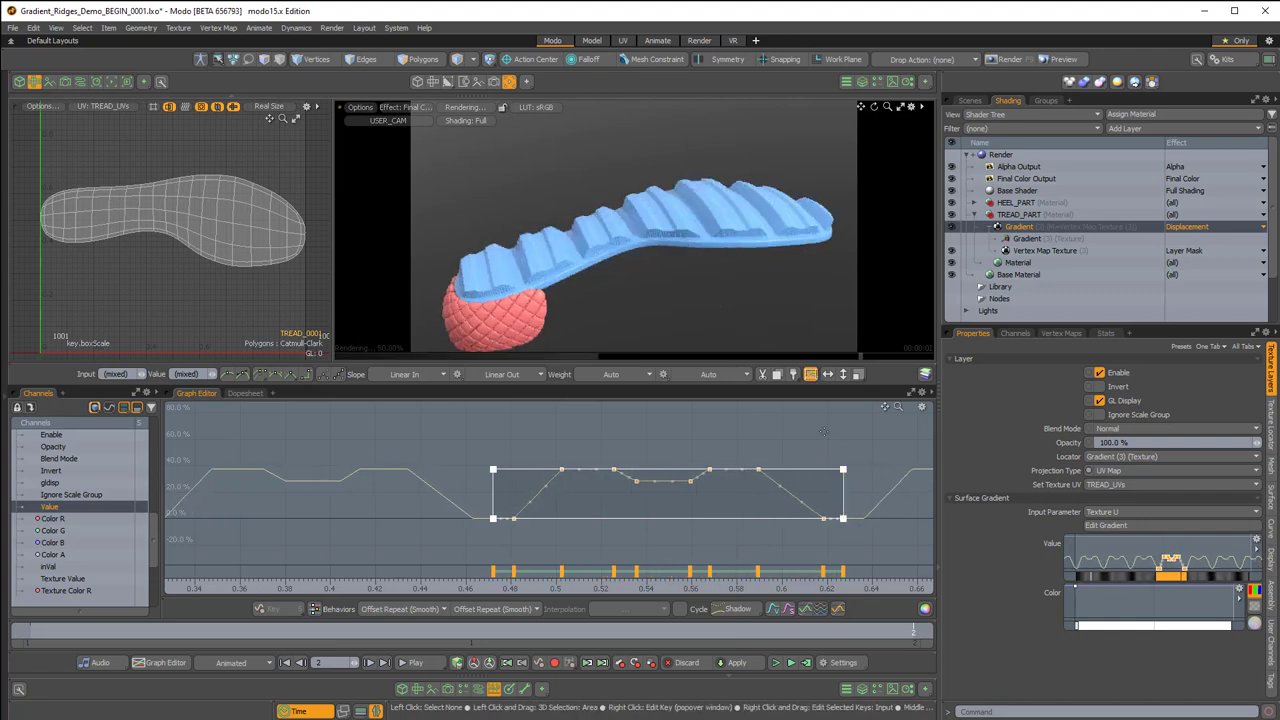
pyautogui.moveTo(848, 497); pyautogui.dragTo(558, 497)
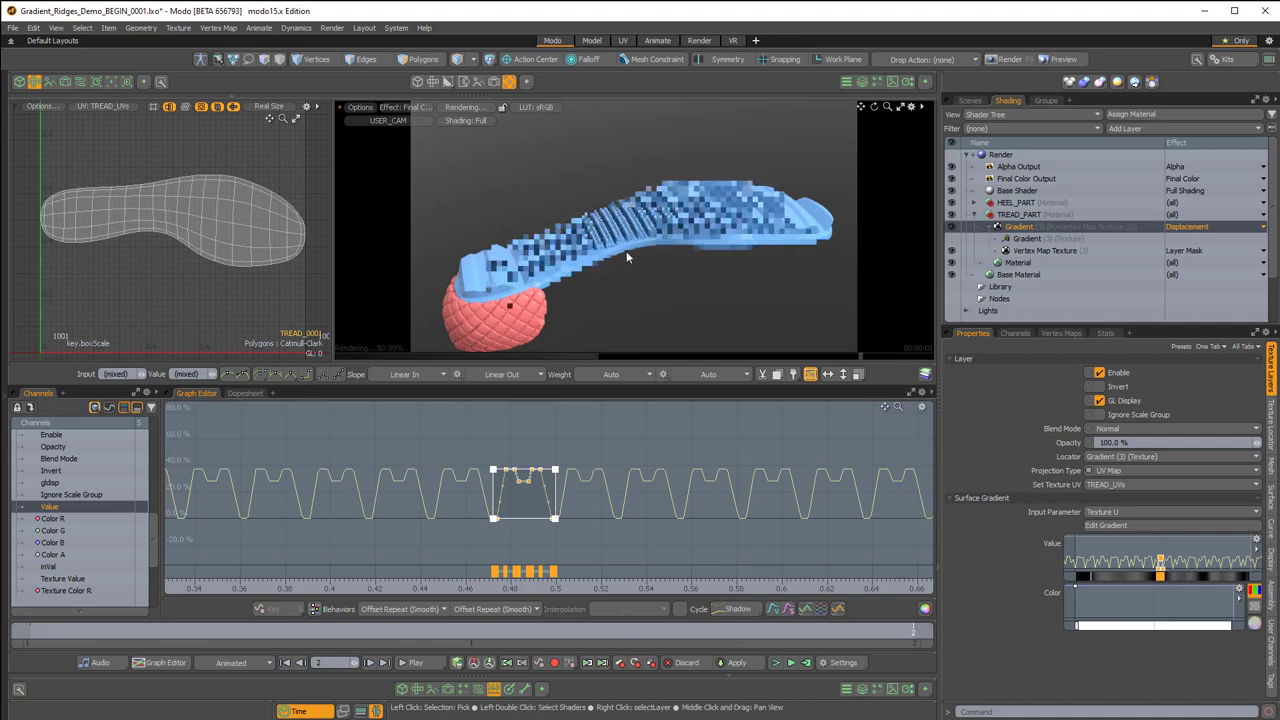
pyautogui.moveTo(557, 490); pyautogui.dragTo(610, 494)
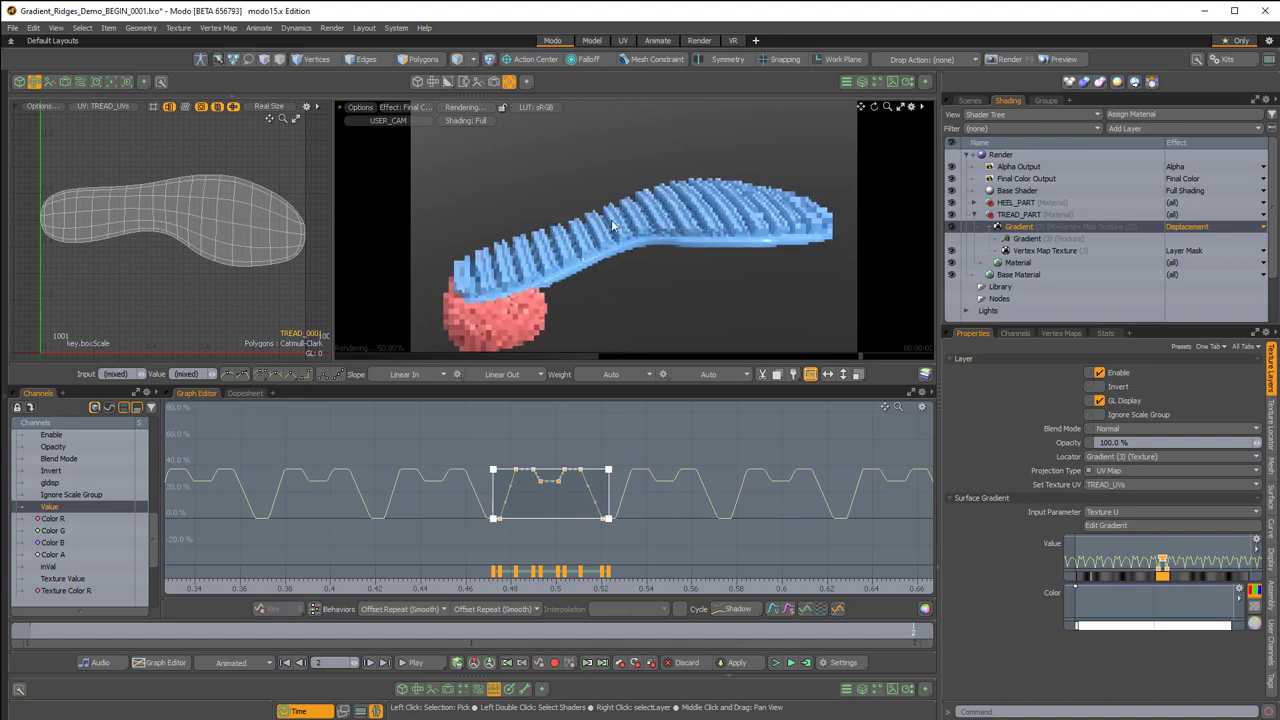
pyautogui.moveTo(609, 488); pyautogui.dragTo(605, 489)
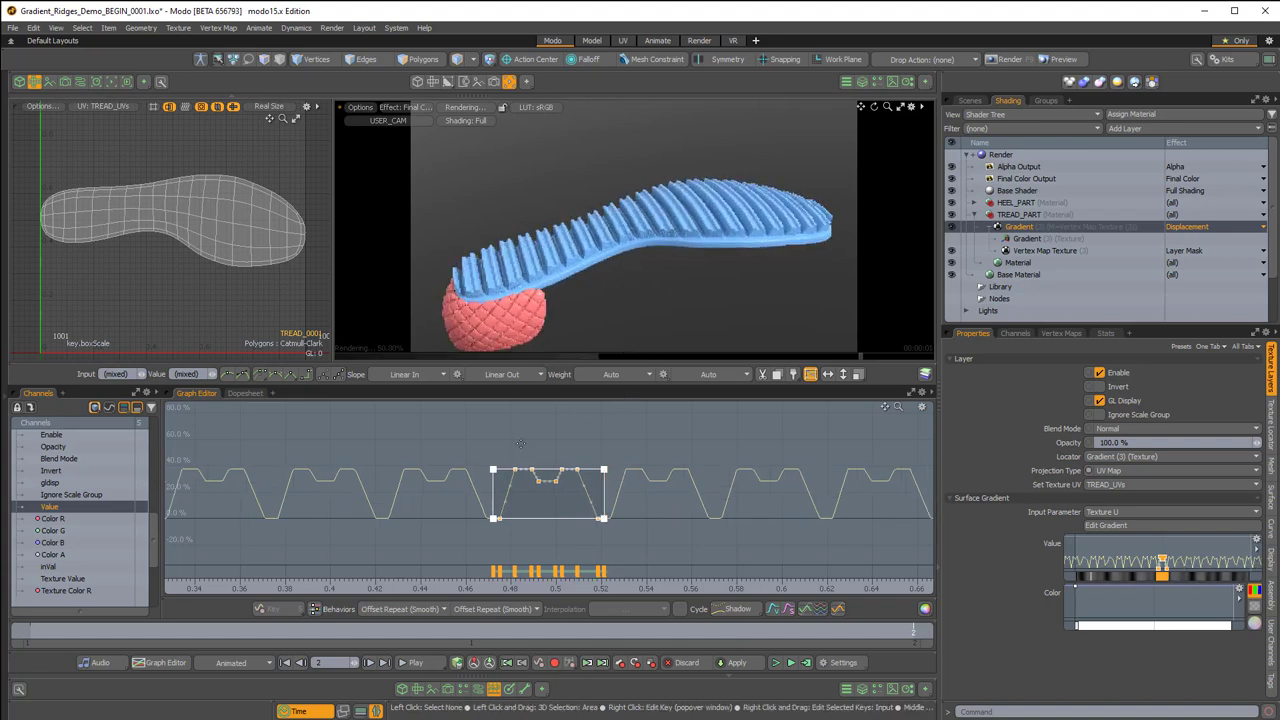
# - Lower the six upper ridge keys together so the peaks sit at about 31%, and inspect the tread from the heel end
pyautogui.moveTo(498, 453); pyautogui.dragTo(623, 503)
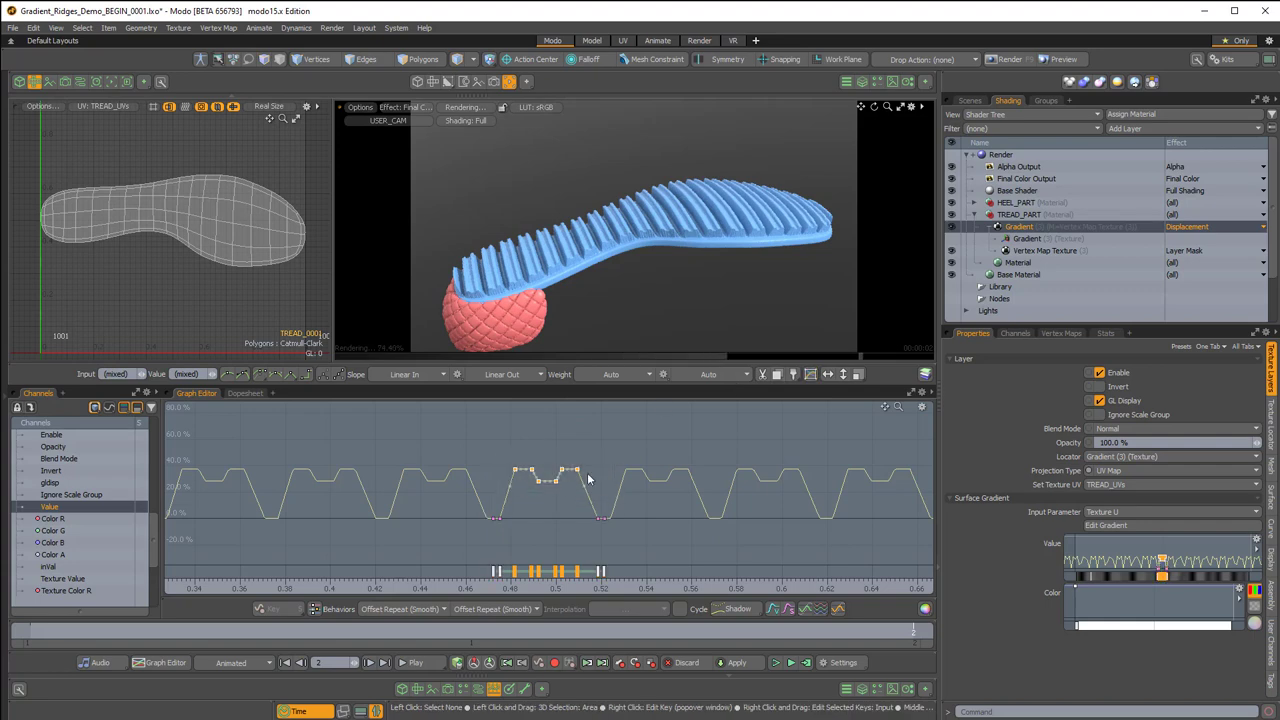
pyautogui.moveTo(604, 453); pyautogui.dragTo(606, 458, button='middle')
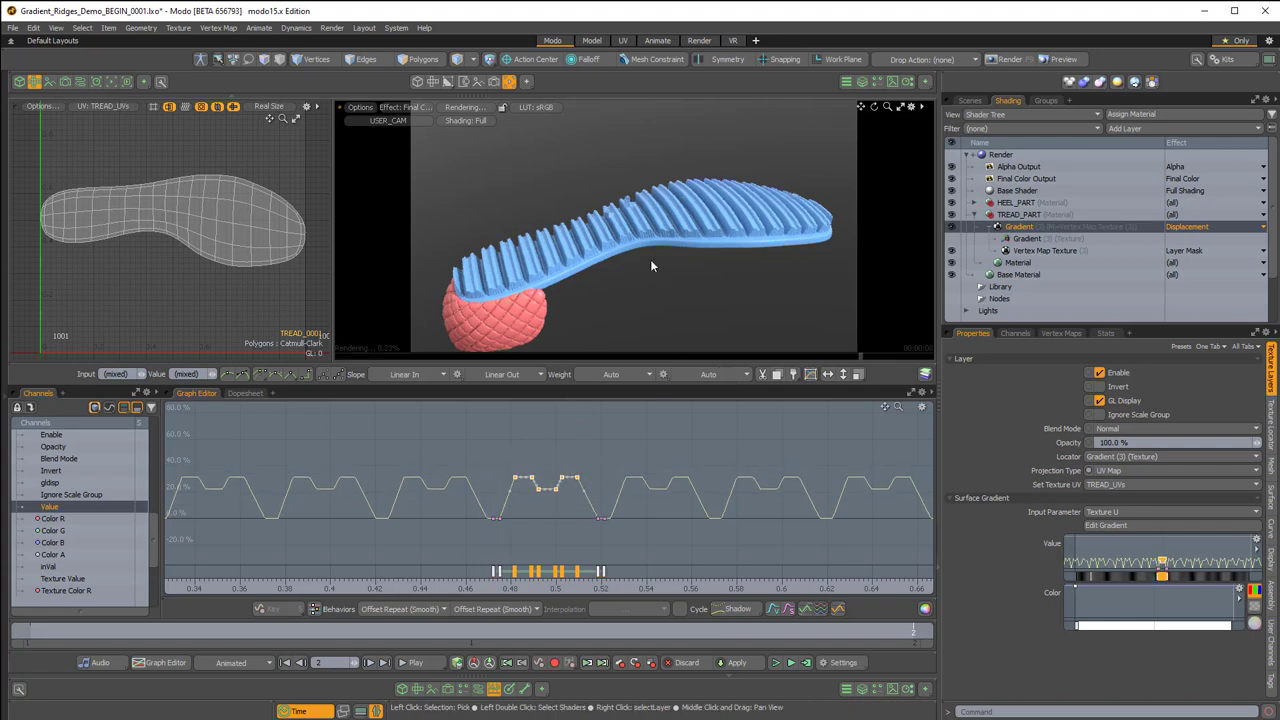
pyautogui.keyDown('ctrl'); pyautogui.keyDown('alt'); pyautogui.moveTo(650, 259); pyautogui.dragTo(566, 289); pyautogui.keyUp('alt'); pyautogui.keyUp('ctrl')
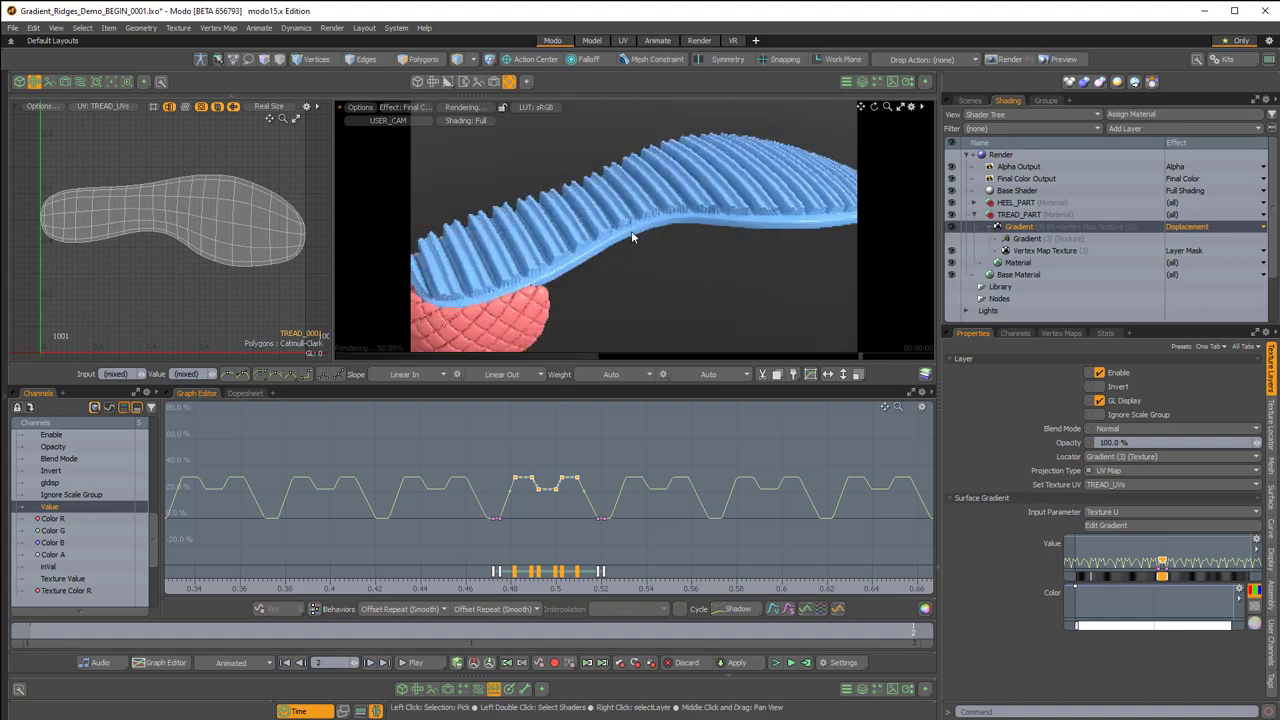
pyautogui.keyDown('alt'); pyautogui.moveTo(673, 233); pyautogui.dragTo(626, 269); pyautogui.keyUp('alt')
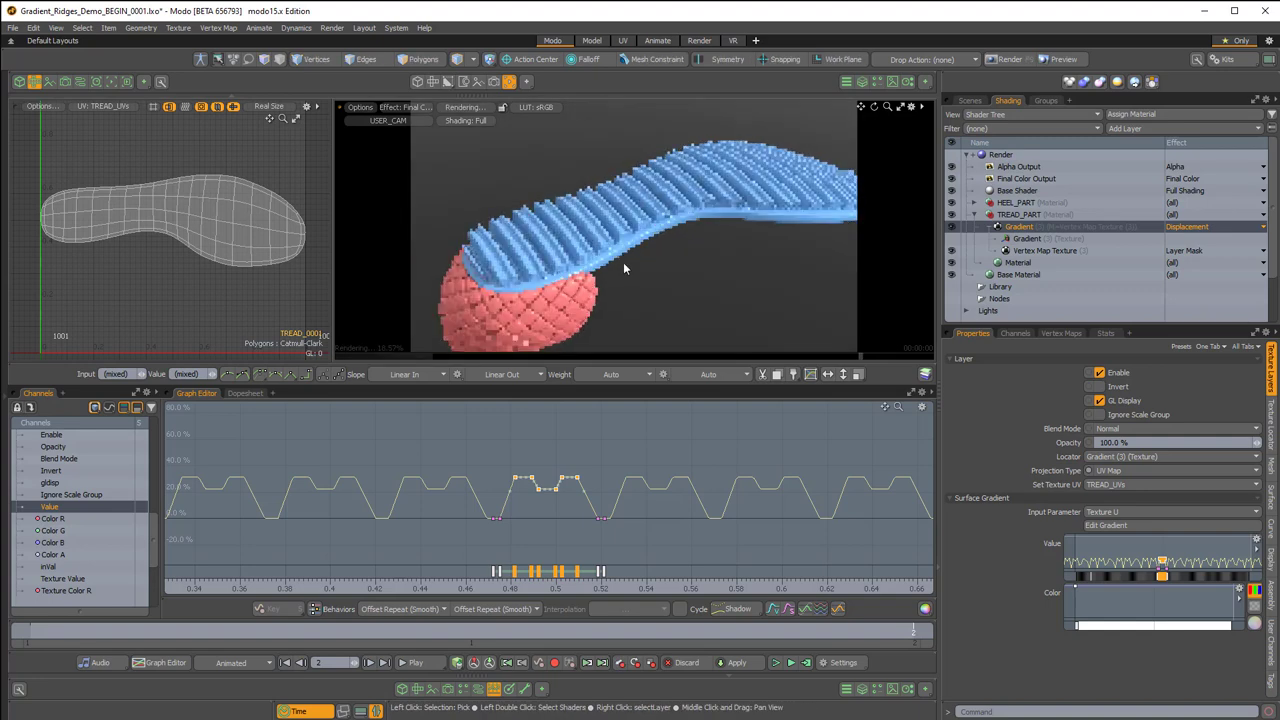
pyautogui.keyDown('alt'); pyautogui.moveTo(659, 221); pyautogui.dragTo(686, 226); pyautogui.keyUp('alt')
# - Collapse the tread's displacement gradient and duplicate it together with its mask in the TREAD_PART material
pyautogui.click(1001, 227)
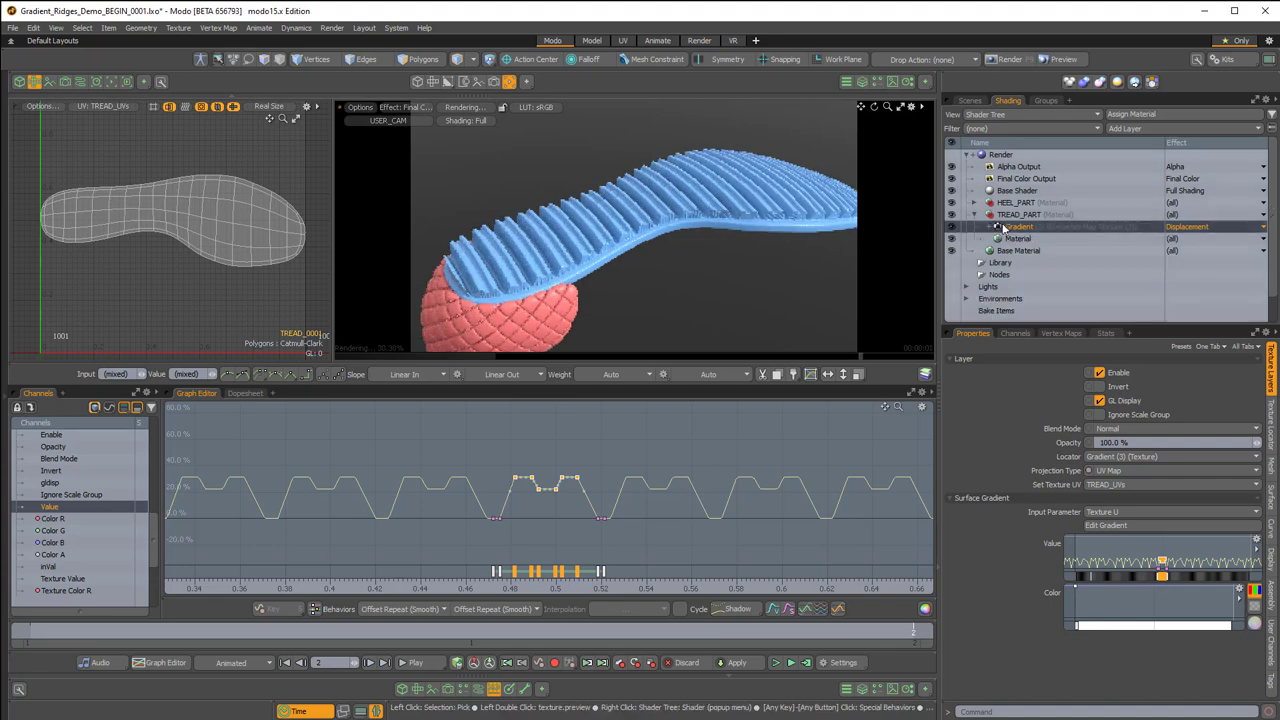
pyautogui.rightClick(1016, 230)
pyautogui.click(1001, 303)
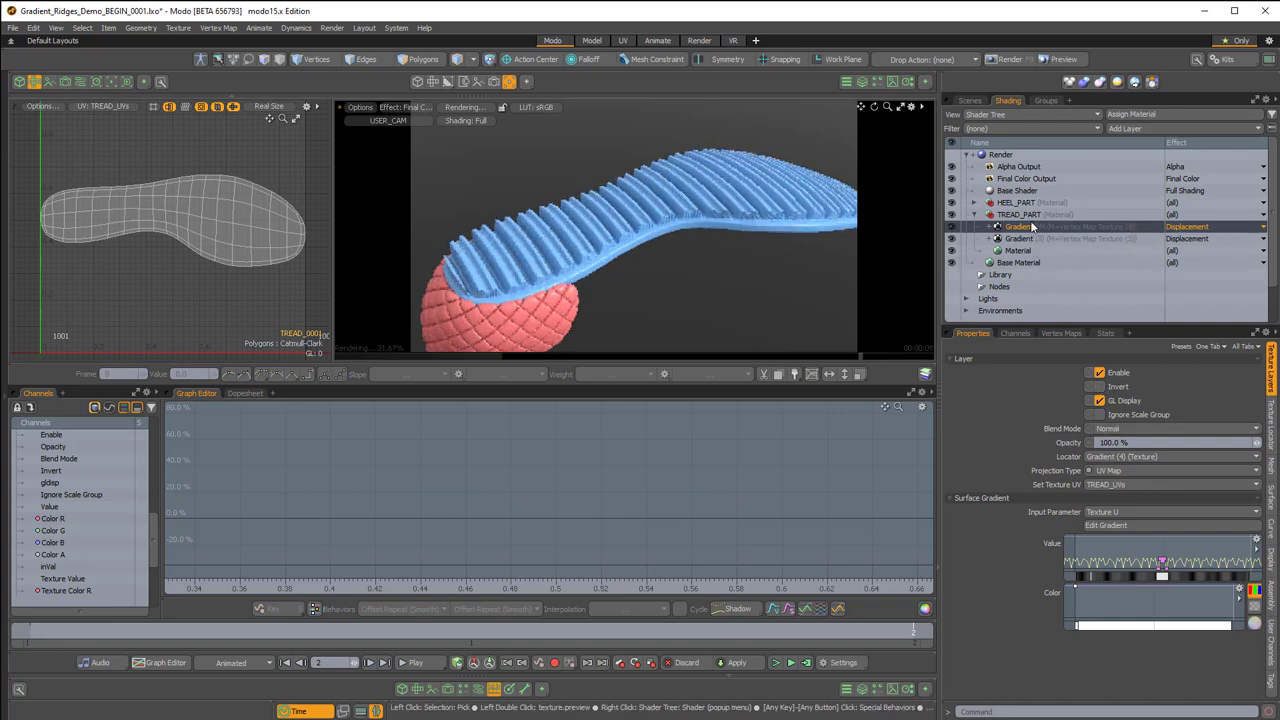
# - Try the Subtract blend mode on the duplicated tread gradient
pyautogui.click(1108, 429)
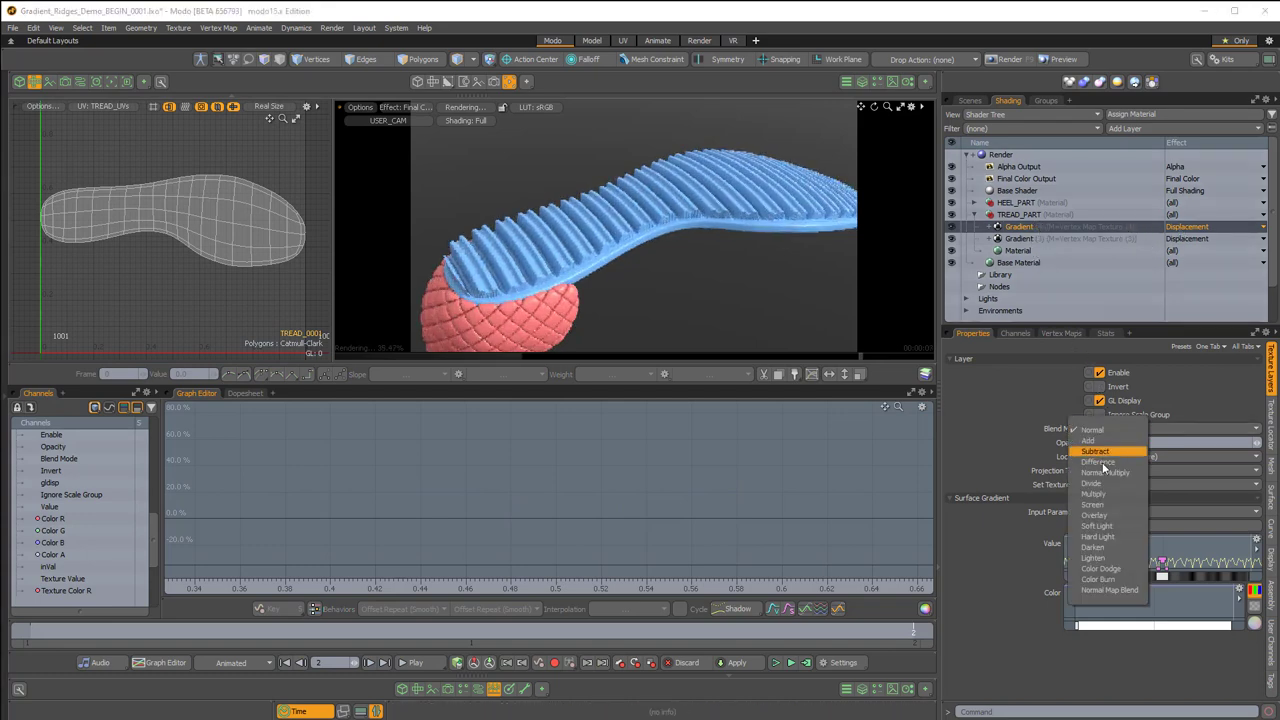
pyautogui.click(1097, 451)
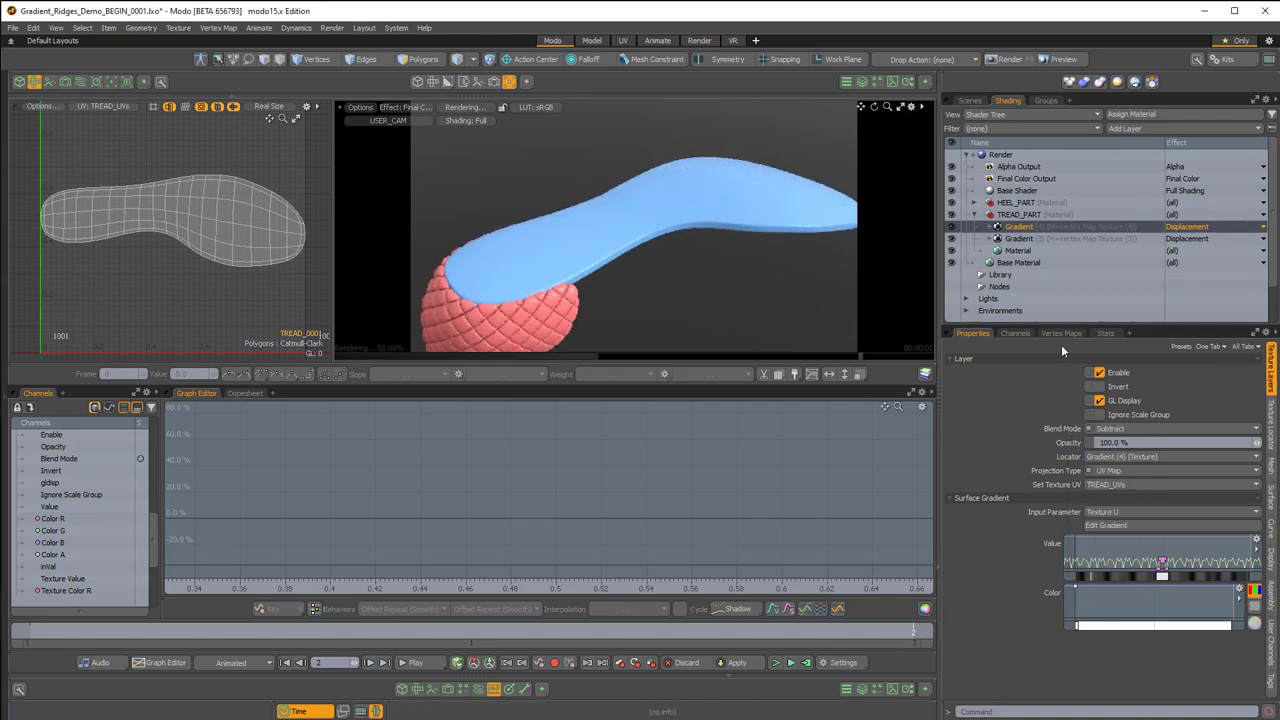
pyautogui.click(1099, 399)
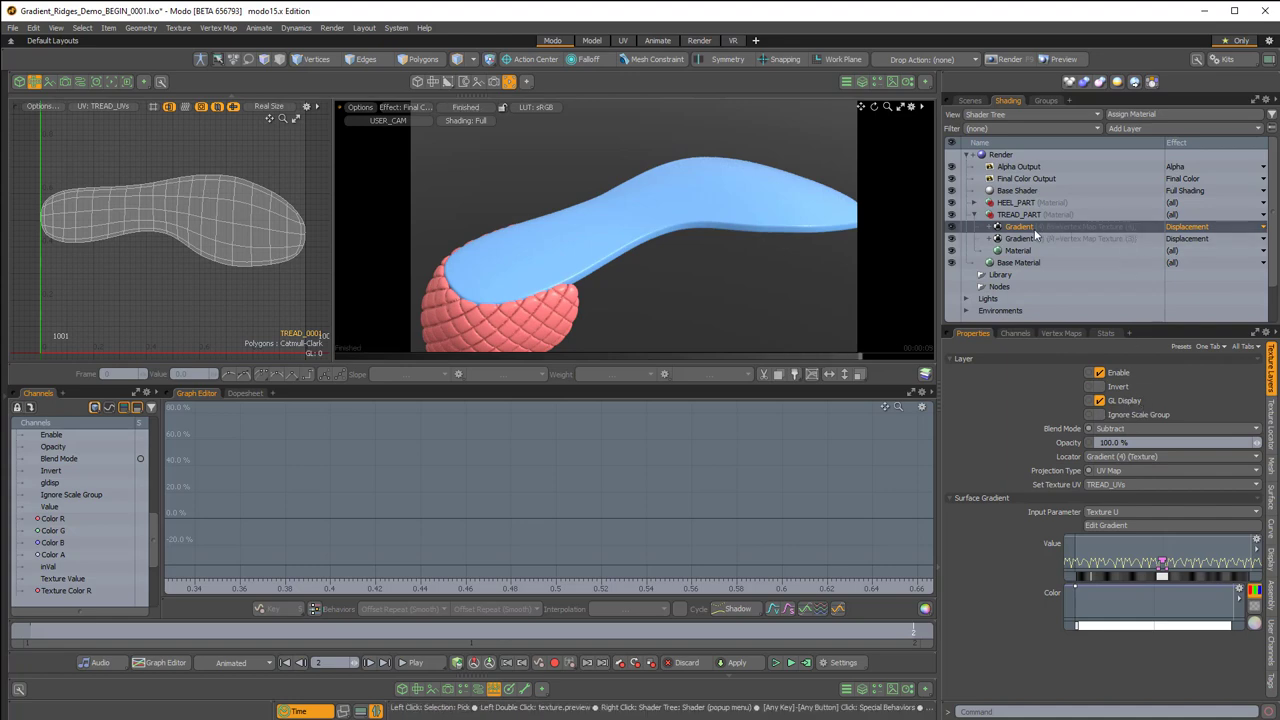
# - Expand the duplicated gradient and check its vertex map layer mask and gradient settings
pyautogui.click(991, 228)
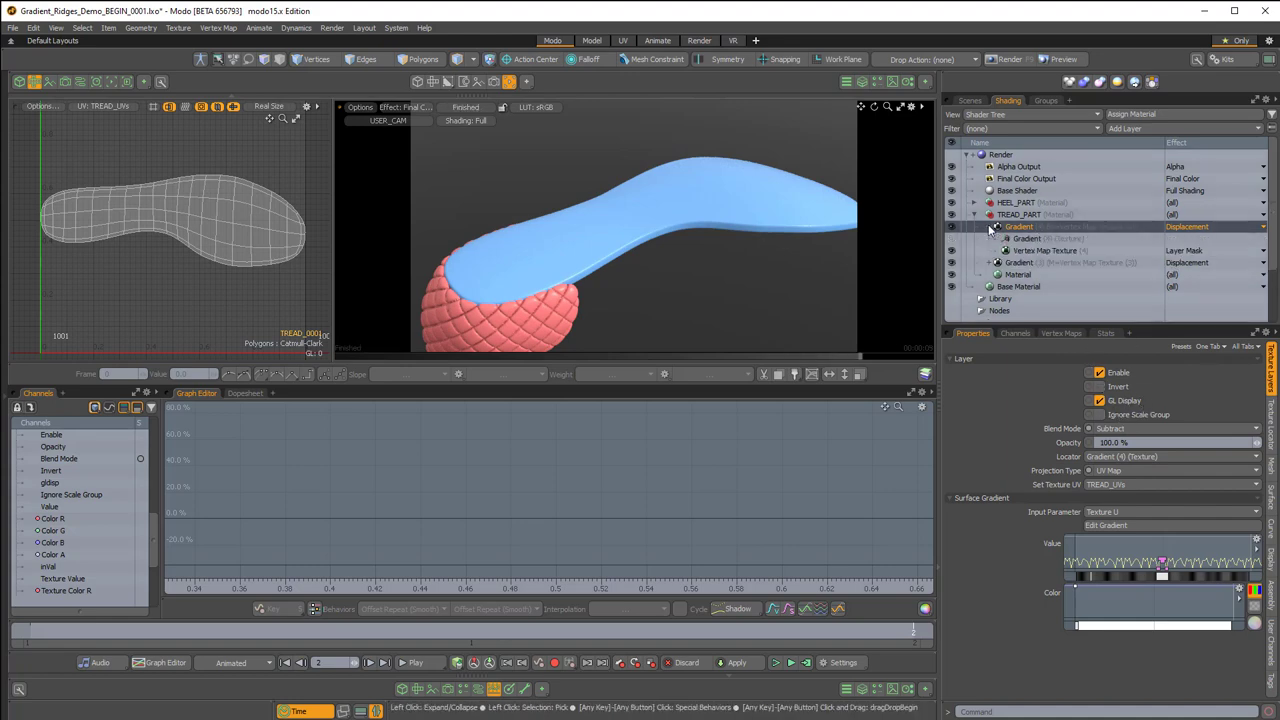
pyautogui.click(1022, 250)
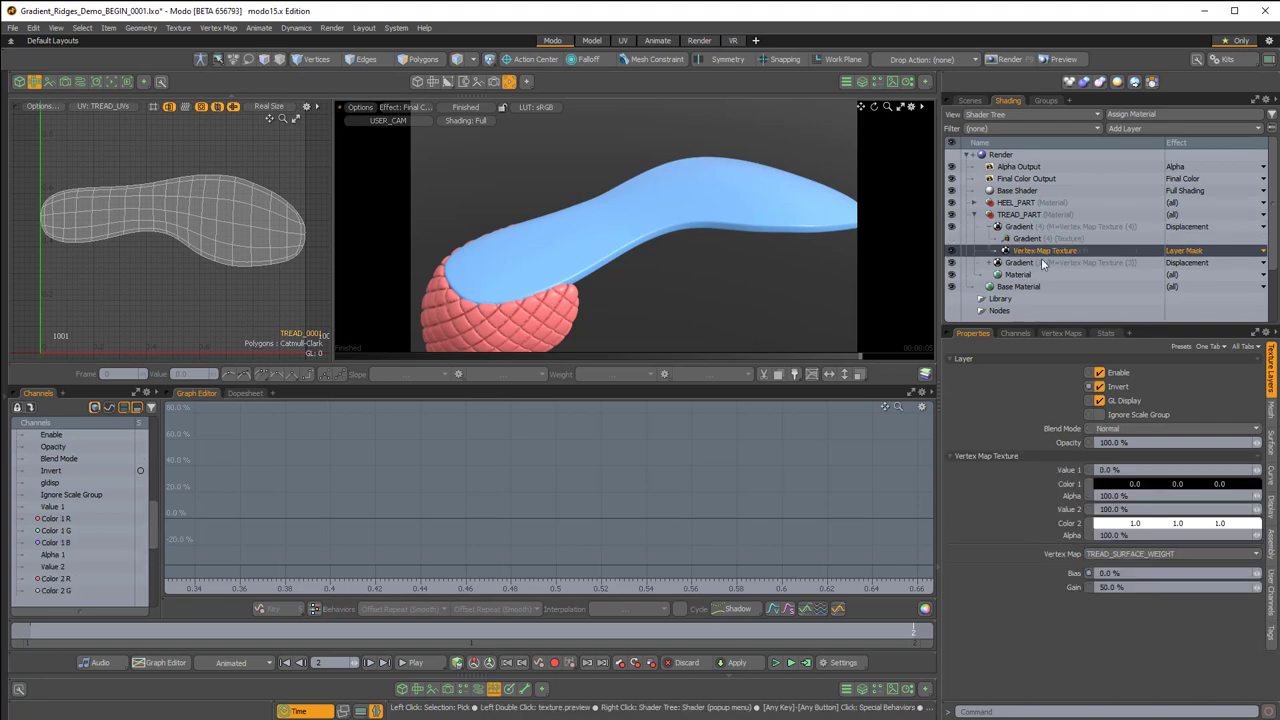
pyautogui.click(966, 228)
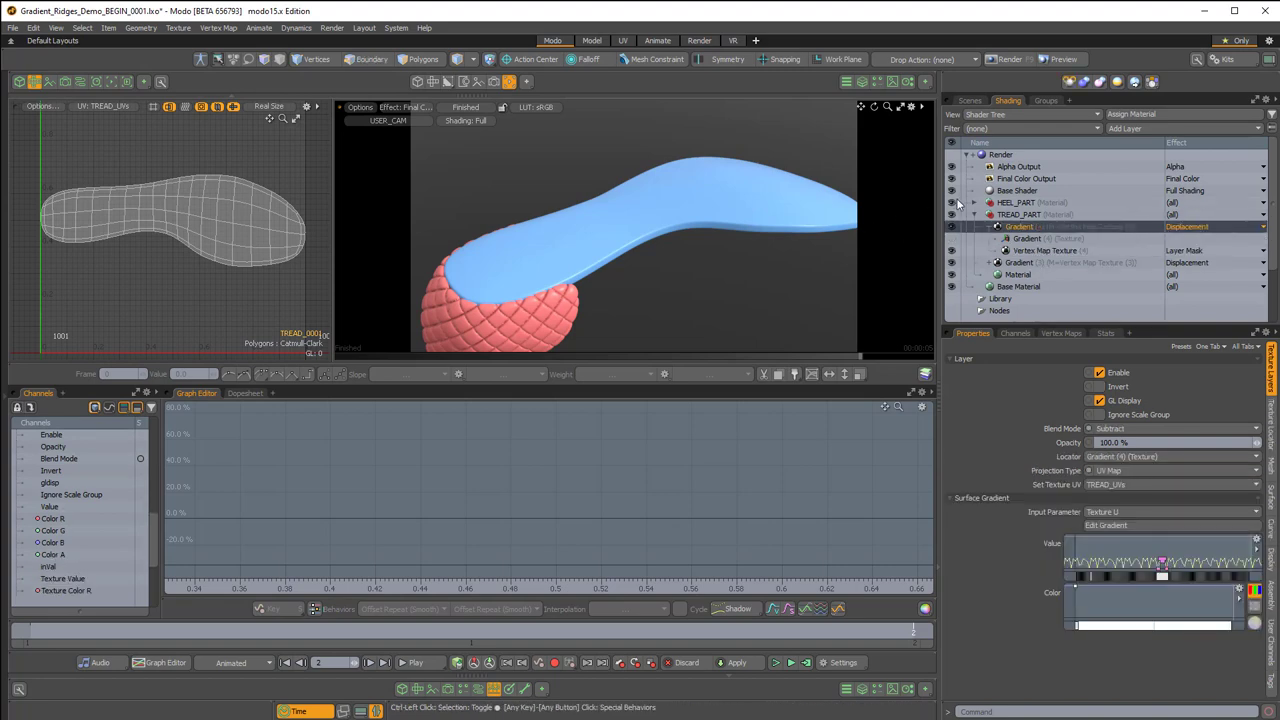
pyautogui.hotkey('ctrl', 'z')
pyautogui.click(1046, 228)
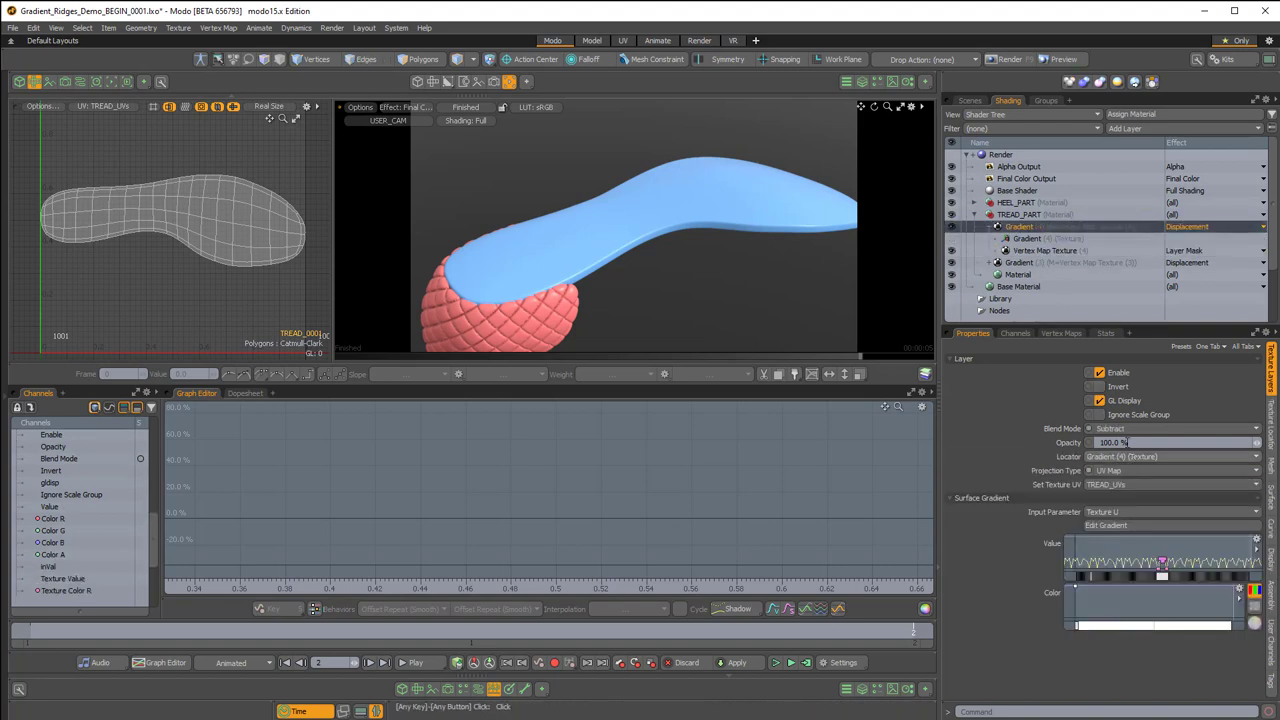
# - Return the duplicated gradient's blend mode to Normal and set its input parameter to Texture V
pyautogui.click(1126, 430)
pyautogui.click(1110, 405)
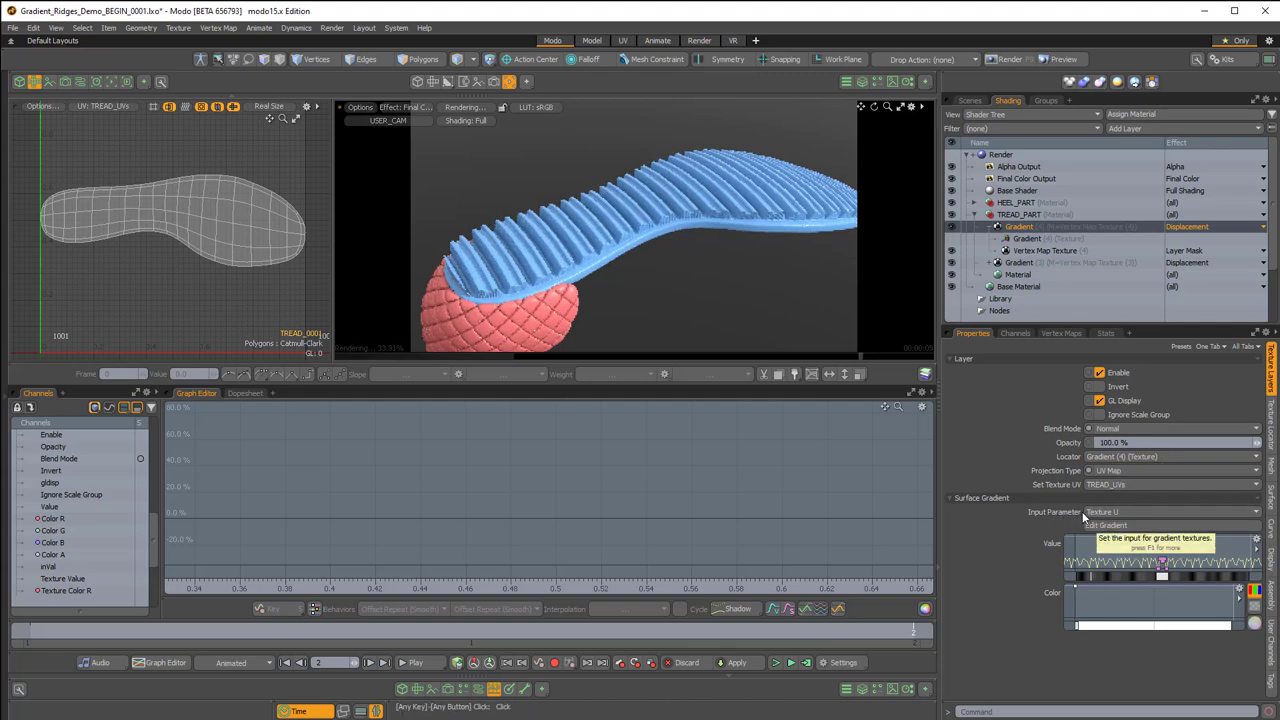
pyautogui.click(1104, 514)
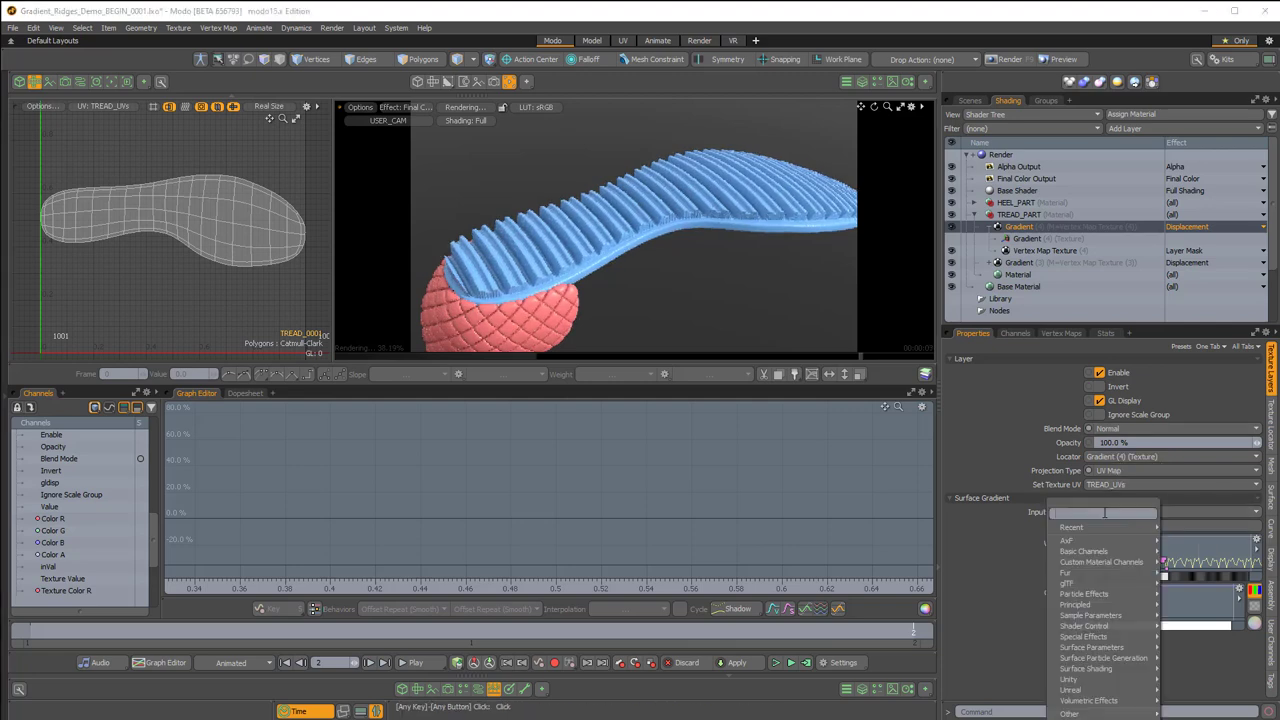
pyautogui.moveTo(1085, 617)
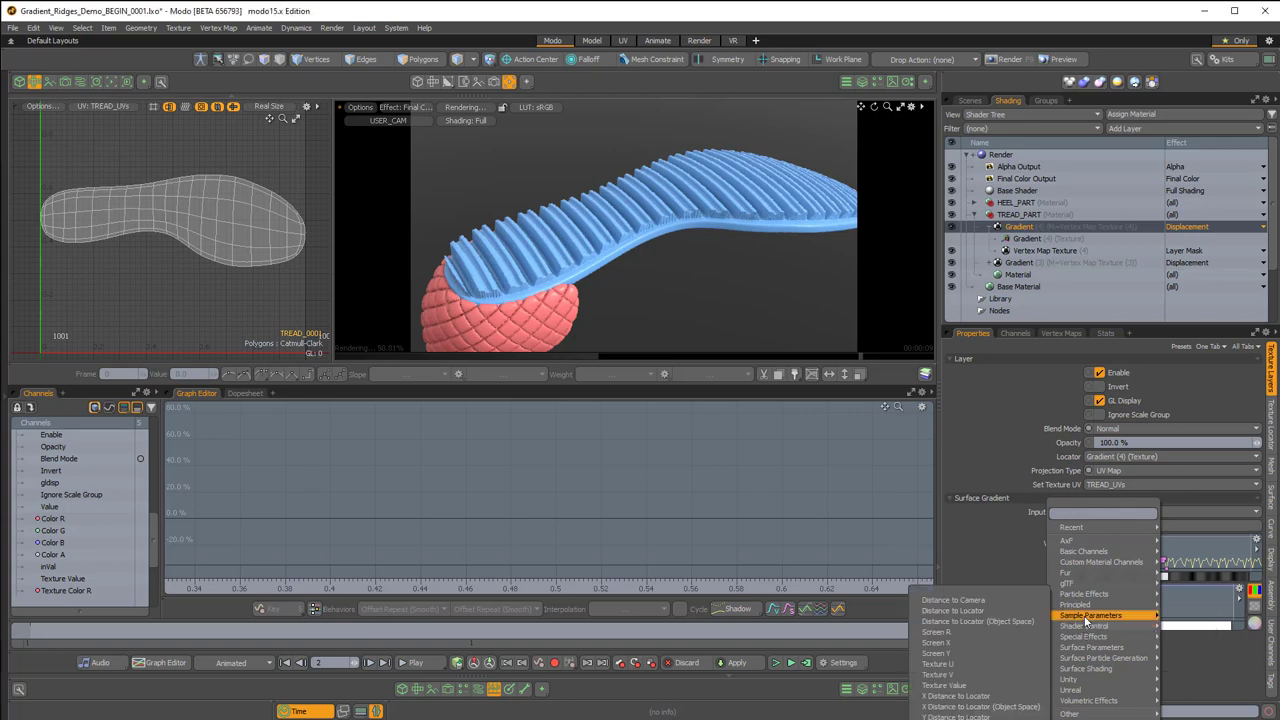
pyautogui.click(962, 674)
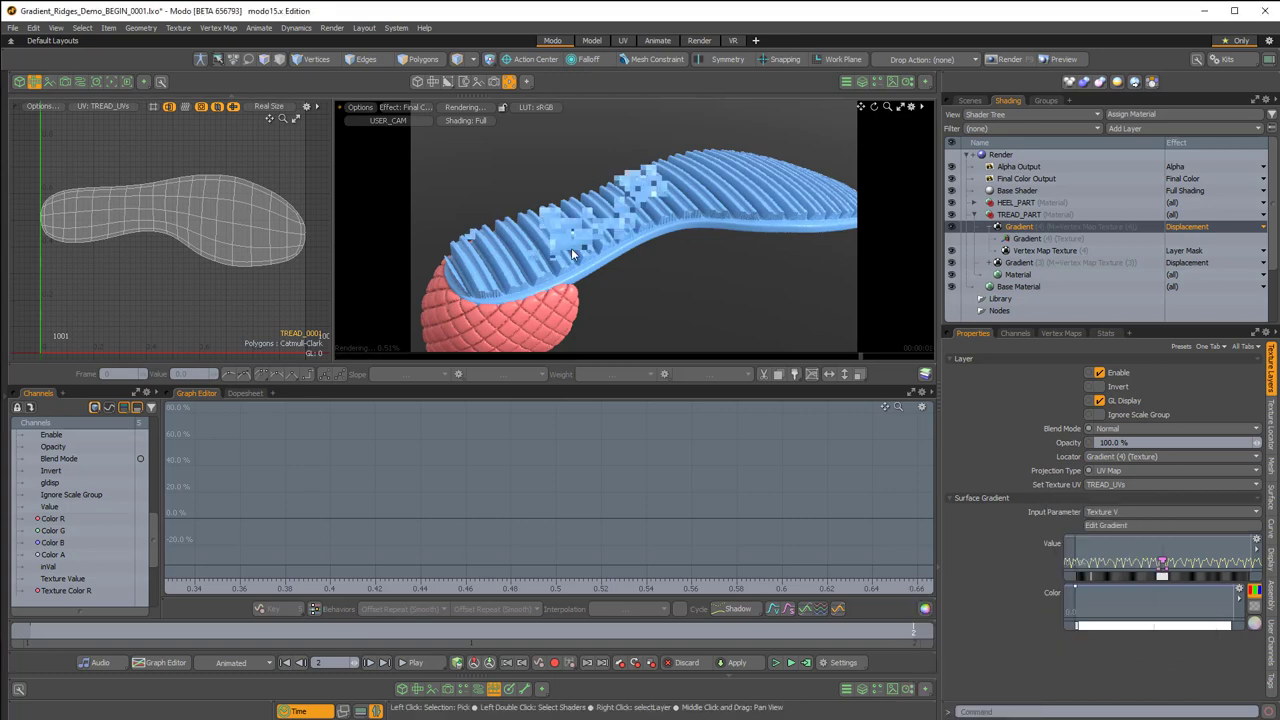
# - Set the Texture V gradient's blend mode to Subtract and inspect the tread's displacement up close
pyautogui.keyDown('alt'); pyautogui.click(755, 240); pyautogui.keyUp('alt')
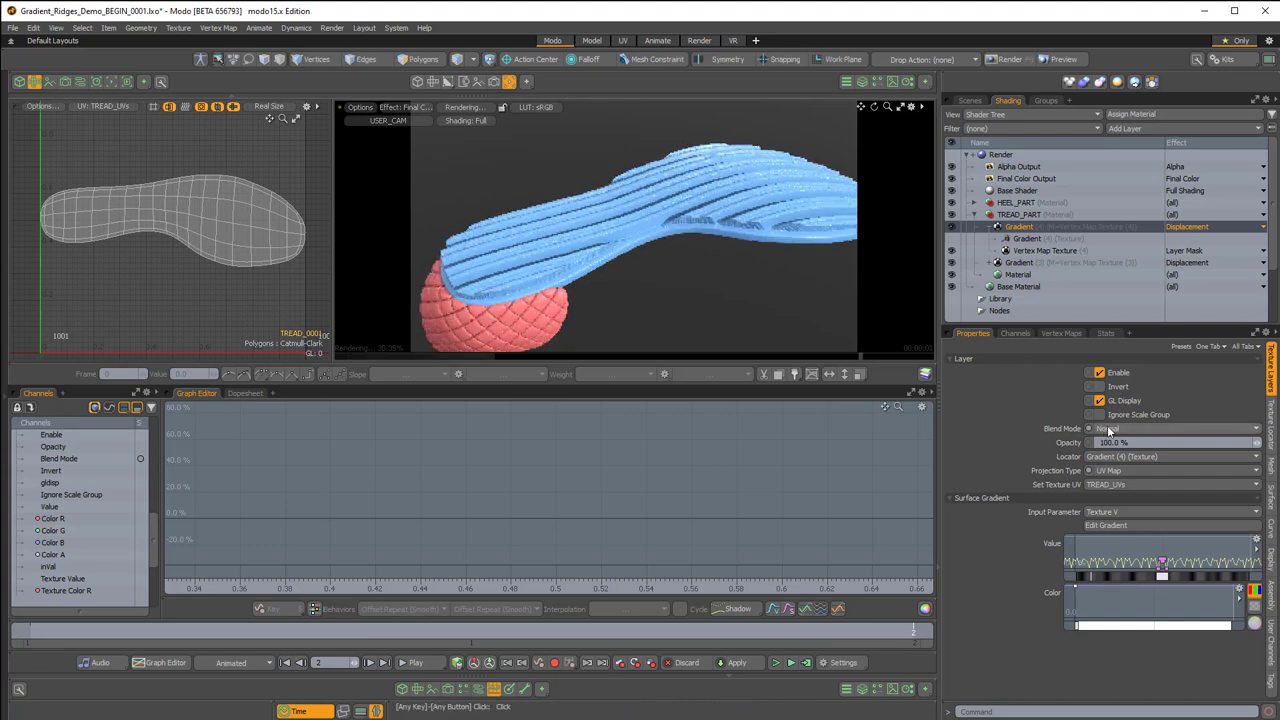
pyautogui.keyDown('alt'); pyautogui.moveTo(706, 190); pyautogui.dragTo(730, 213); pyautogui.keyUp('alt')
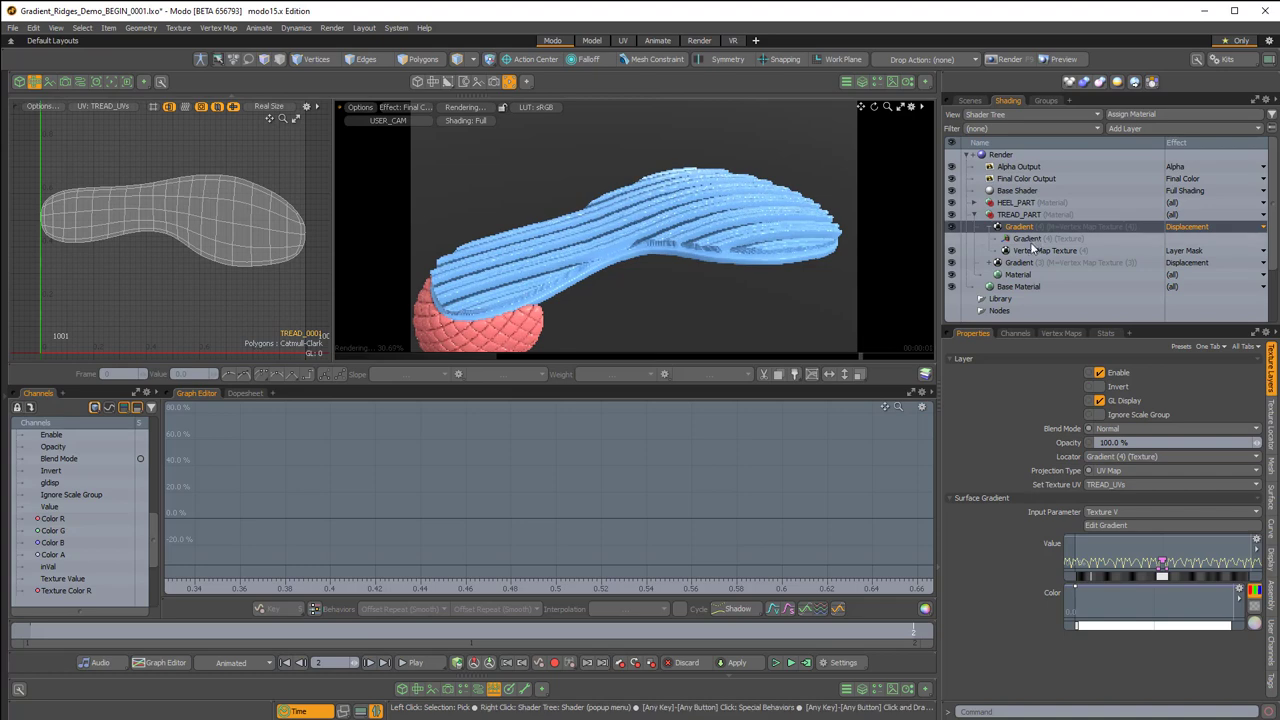
pyautogui.click(1107, 429)
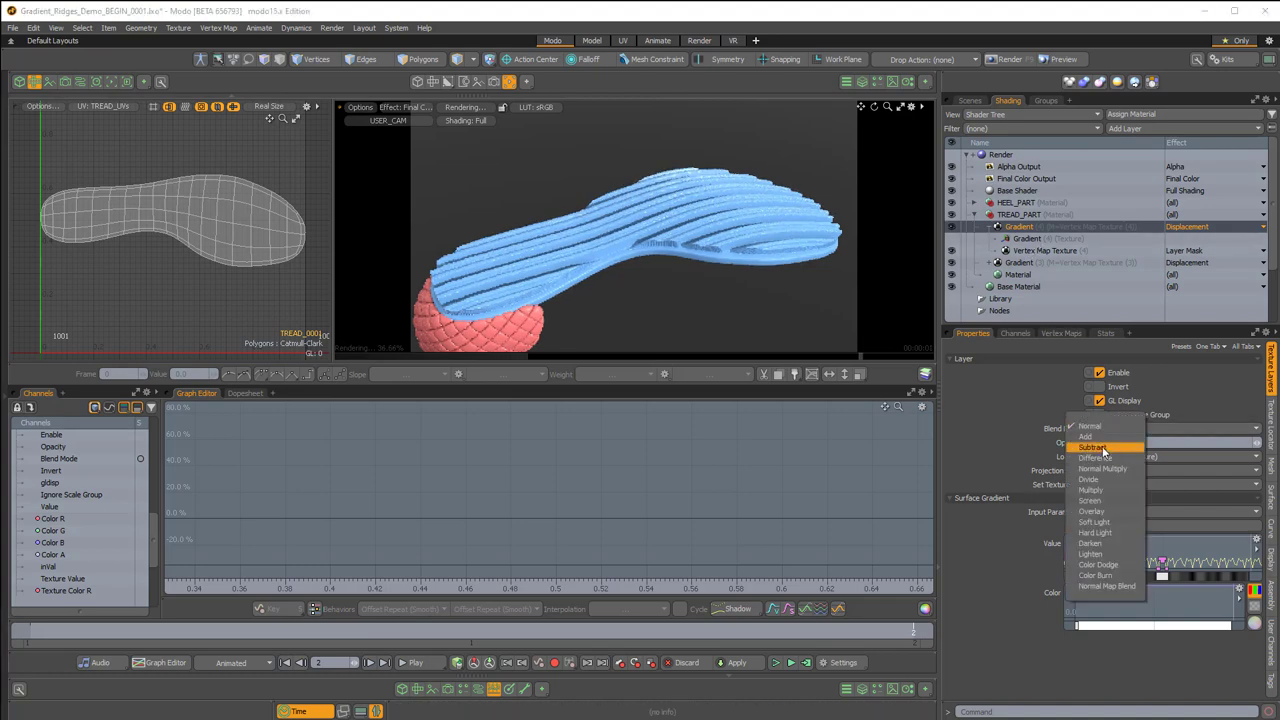
pyautogui.click(1100, 447)
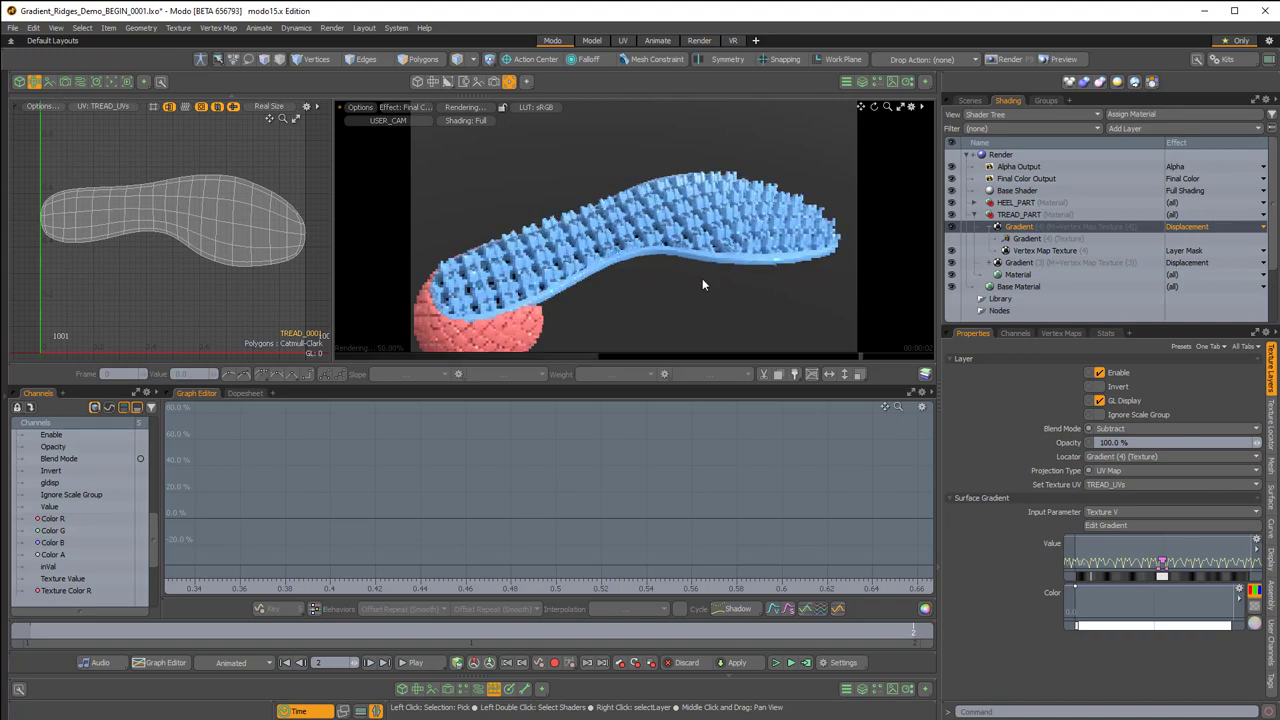
pyautogui.keyDown('alt'); pyautogui.moveTo(623, 289); pyautogui.dragTo(713, 240); pyautogui.keyUp('alt')
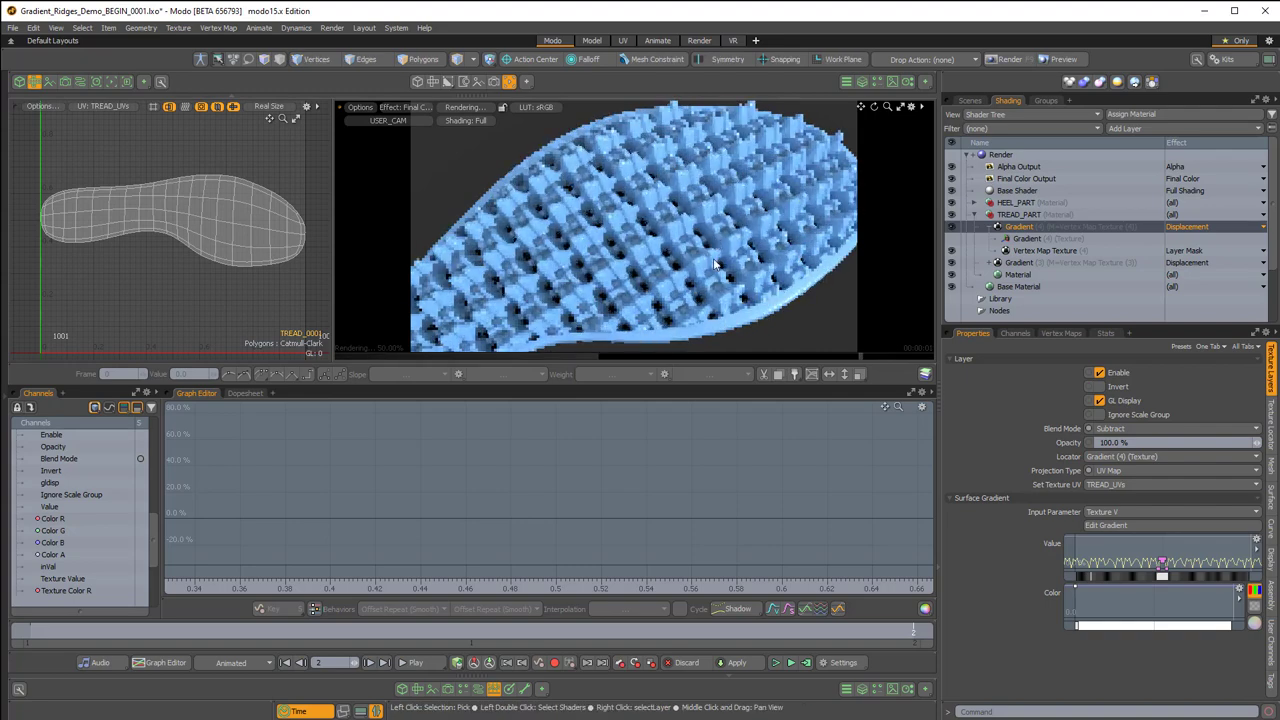
pyautogui.keyDown('alt'); pyautogui.moveTo(717, 268); pyautogui.dragTo(750, 322); pyautogui.keyUp('alt')
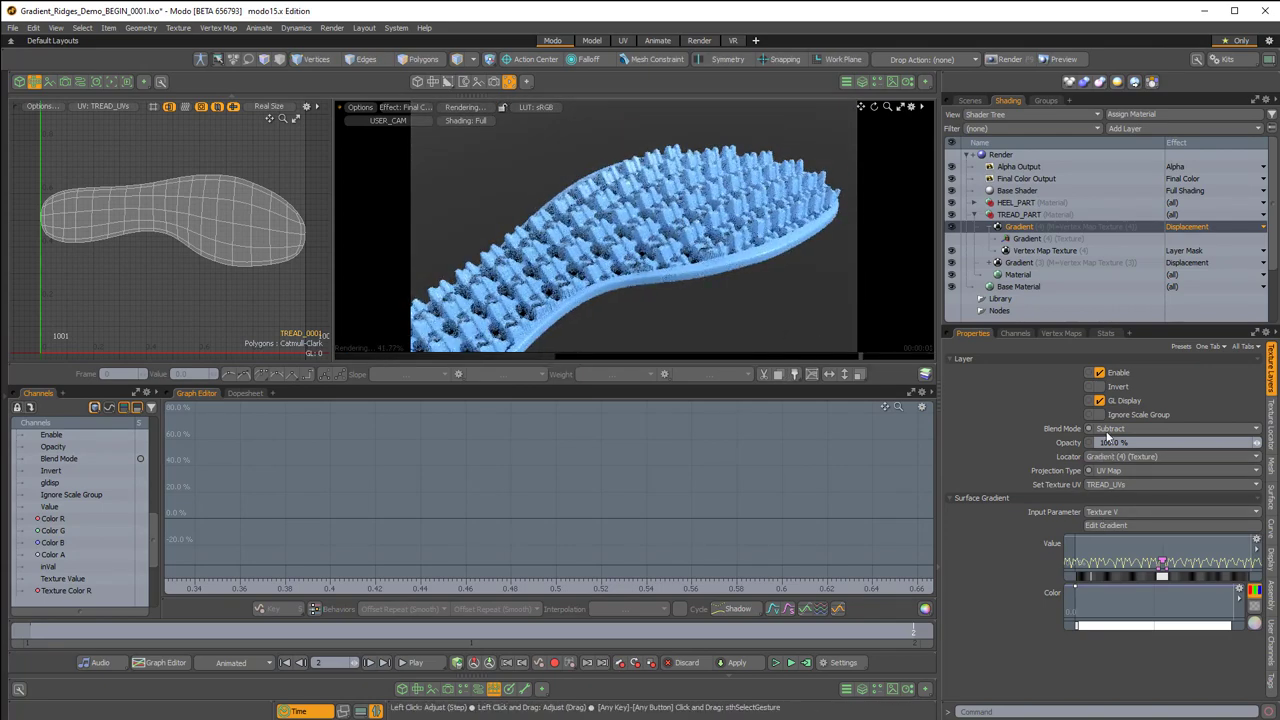
# - Show the Value curves of both tread gradients and lower their six upper ridge keys together, bringing the peaks to about 23%
pyautogui.keyDown('ctrl'); pyautogui.click(1014, 263); pyautogui.keyUp('ctrl')
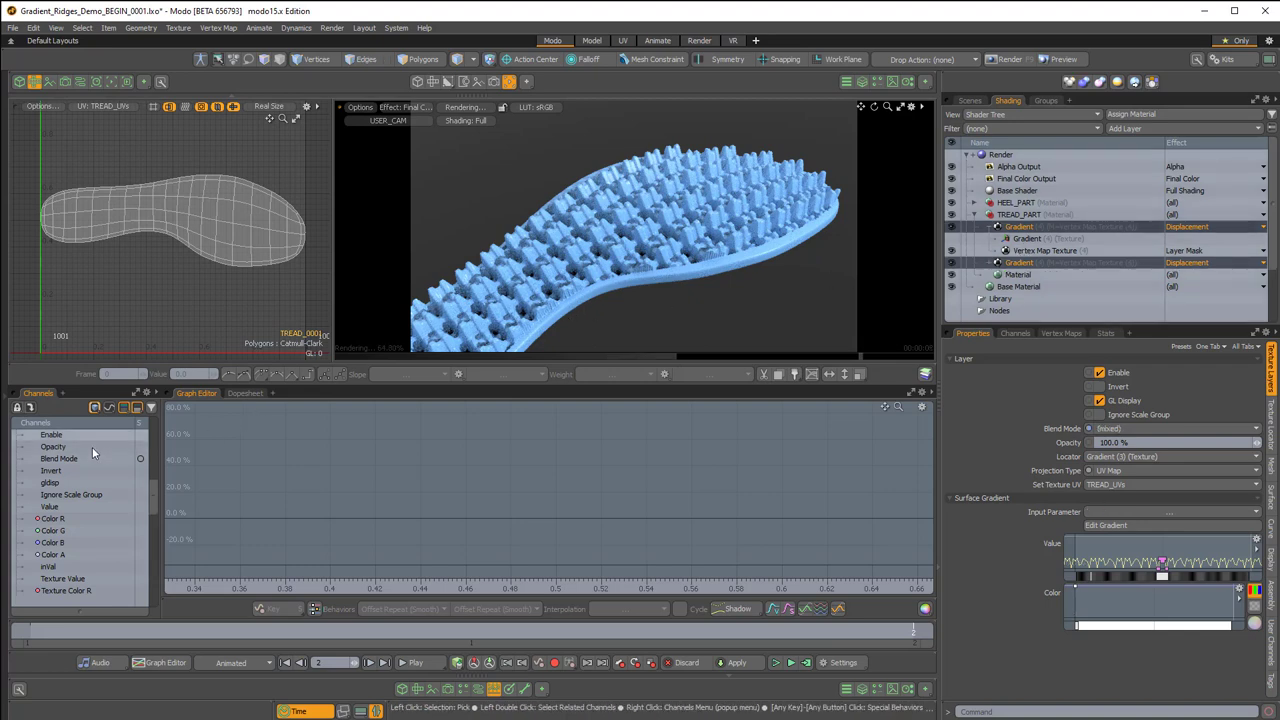
pyautogui.click(50, 507)
pyautogui.scroll(-5, 76, 494)
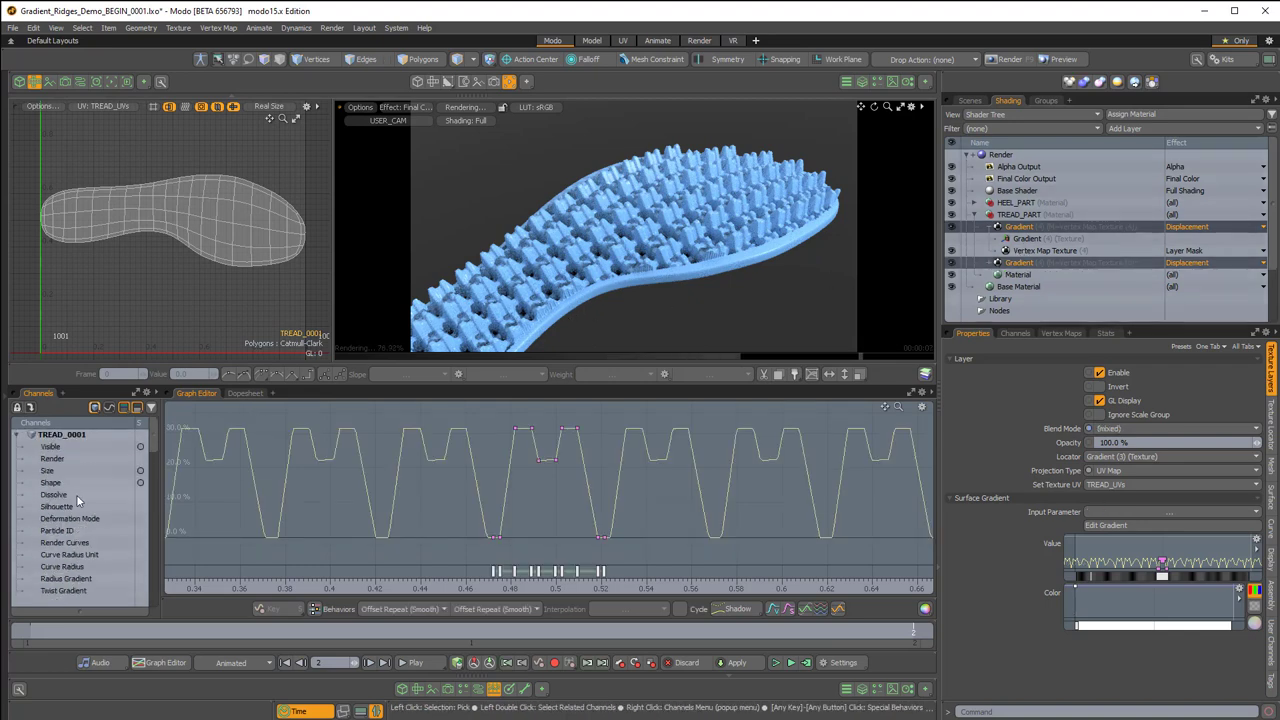
pyautogui.scroll(-10, 76, 494)
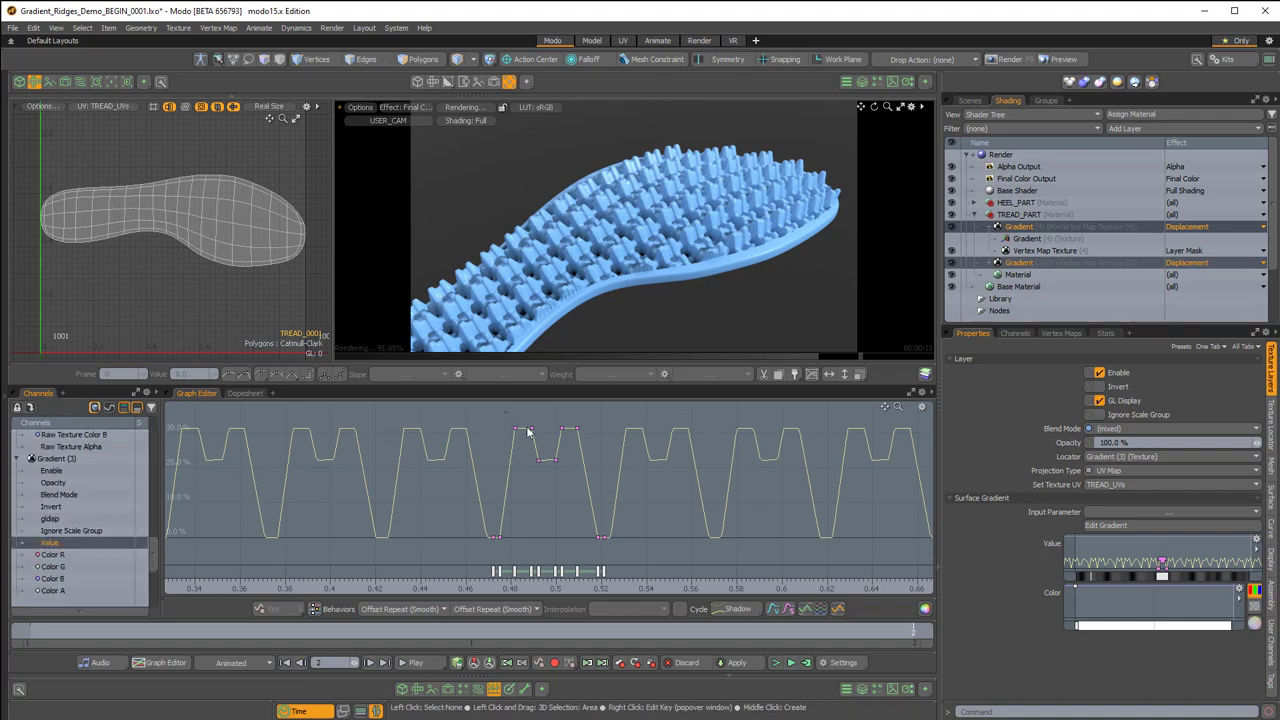
pyautogui.moveTo(528, 432); pyautogui.dragTo(611, 472)
pyautogui.moveTo(602, 442); pyautogui.dragTo(602, 473, button='middle')
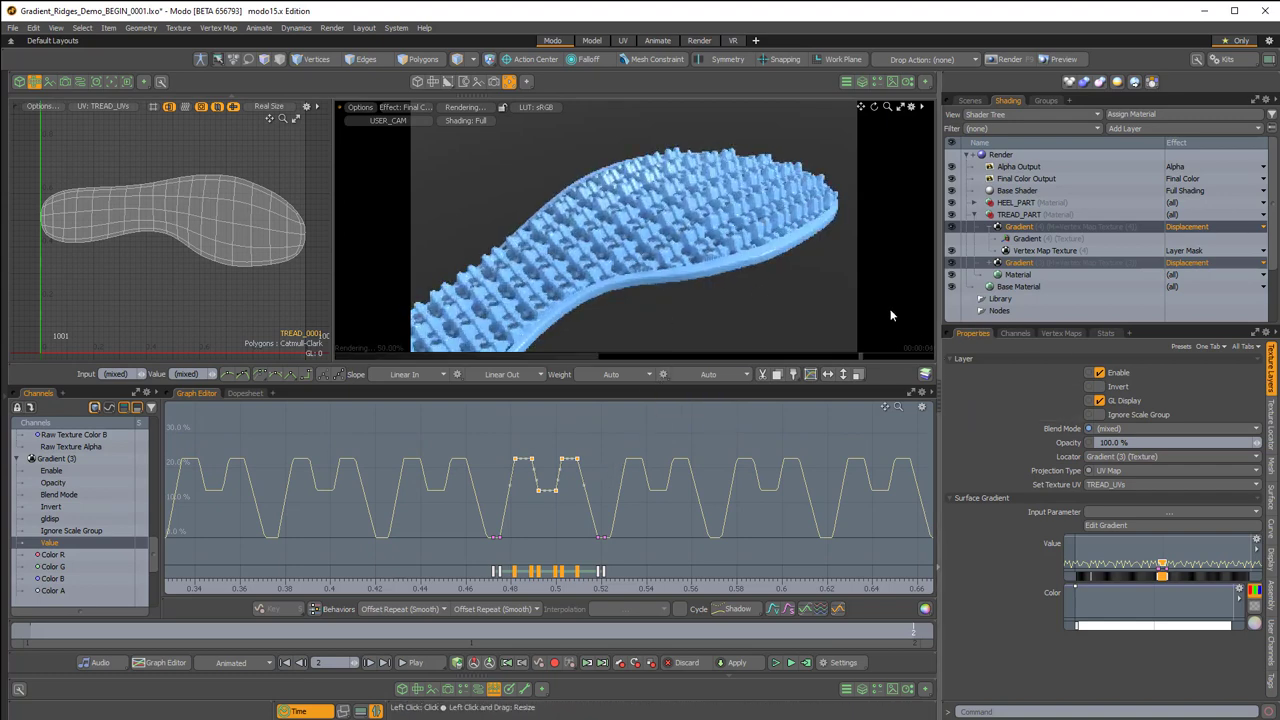
# - Clear the selection, enlarge the render preview, and inspect the tread's block pattern from several angles
pyautogui.keyDown('alt'); pyautogui.moveTo(720, 203); pyautogui.dragTo(845, 270); pyautogui.keyUp('alt')
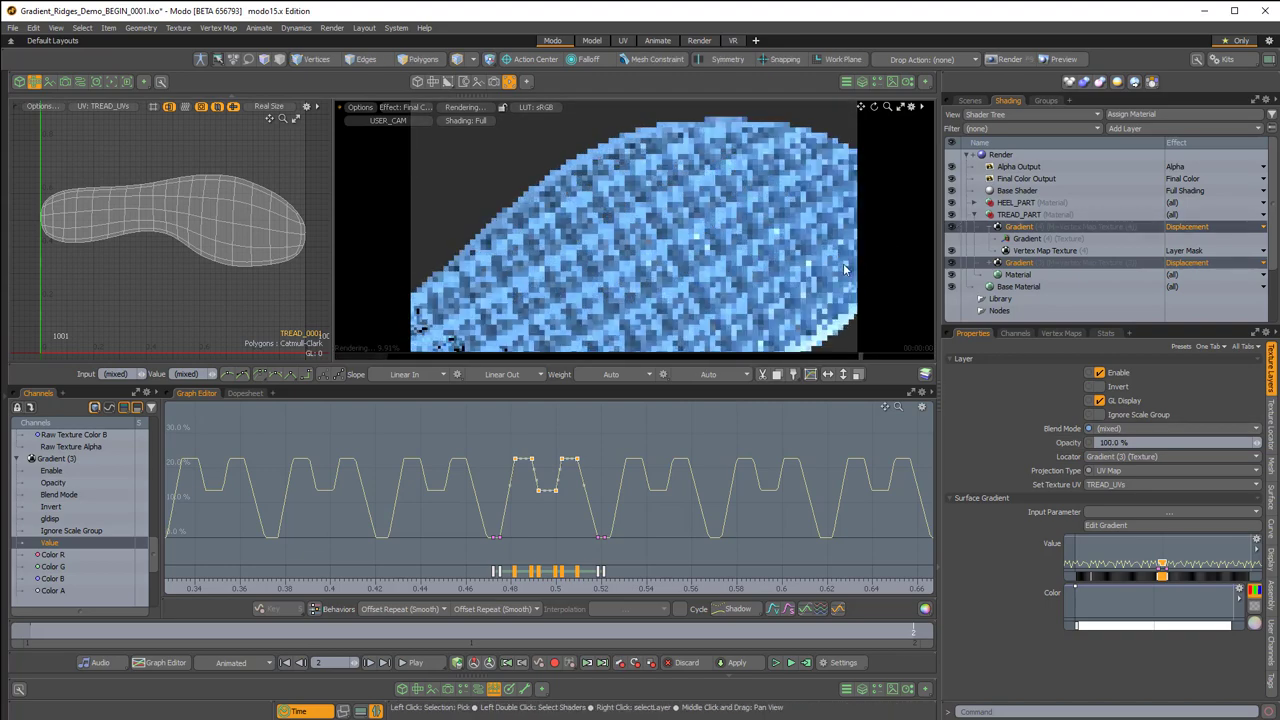
pyautogui.click(697, 398)
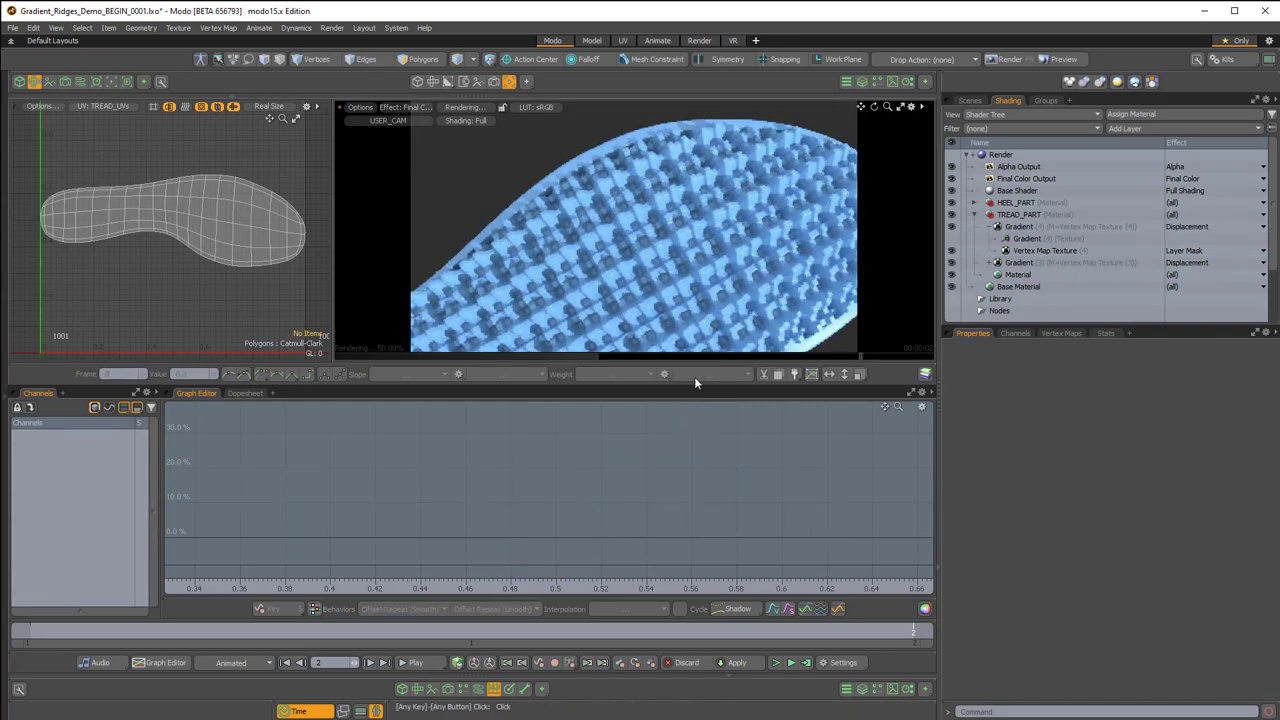
pyautogui.moveTo(700, 361); pyautogui.dragTo(700, 452)
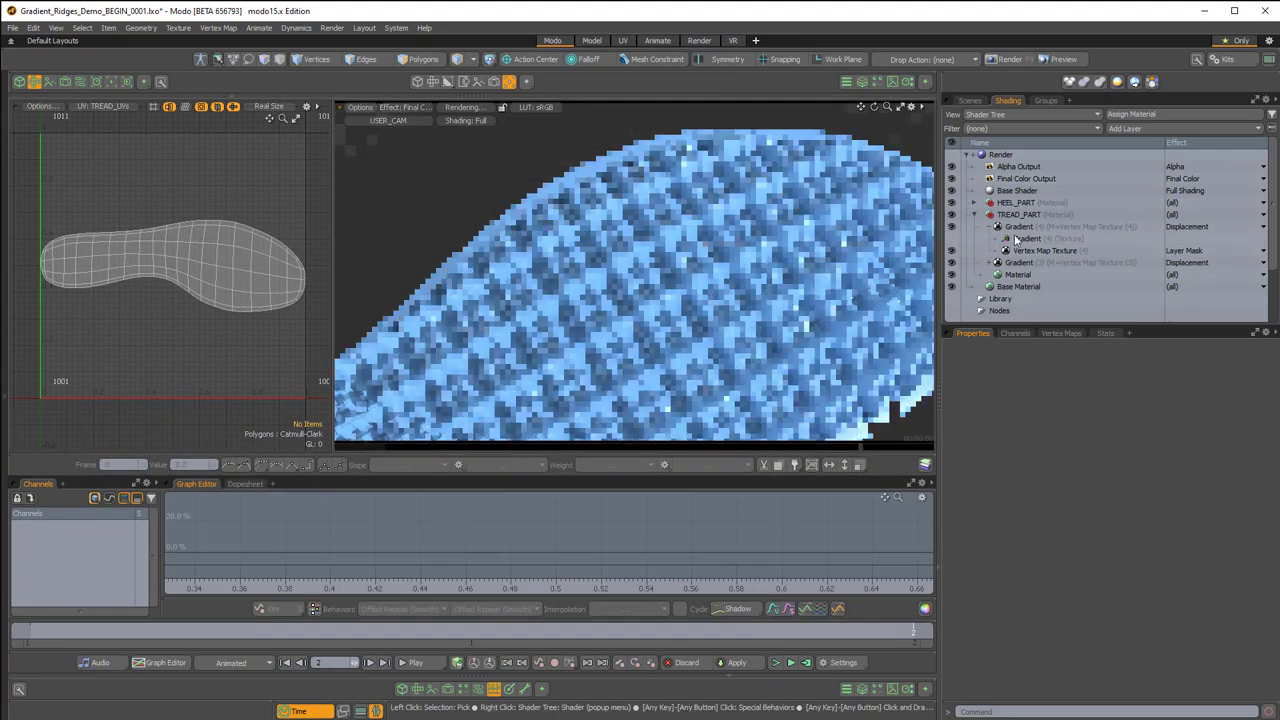
pyautogui.moveTo(773, 268)
pyautogui.keyDown('alt'); pyautogui.mouseDown()
pyautogui.moveTo(741, 243)
pyautogui.moveTo(782, 264)
pyautogui.moveTo(781, 287)
pyautogui.mouseUp(); pyautogui.keyUp('alt')
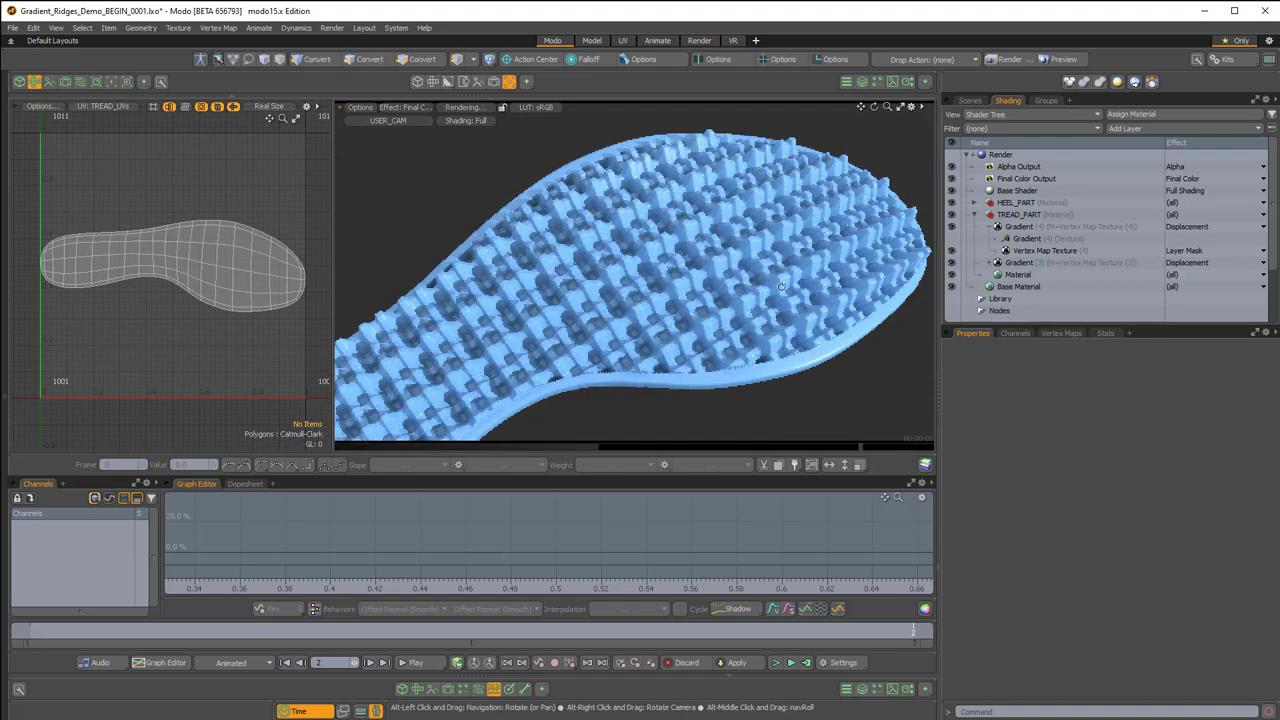
pyautogui.keyDown('alt'); pyautogui.moveTo(868, 294); pyautogui.dragTo(740, 264); pyautogui.keyUp('alt')
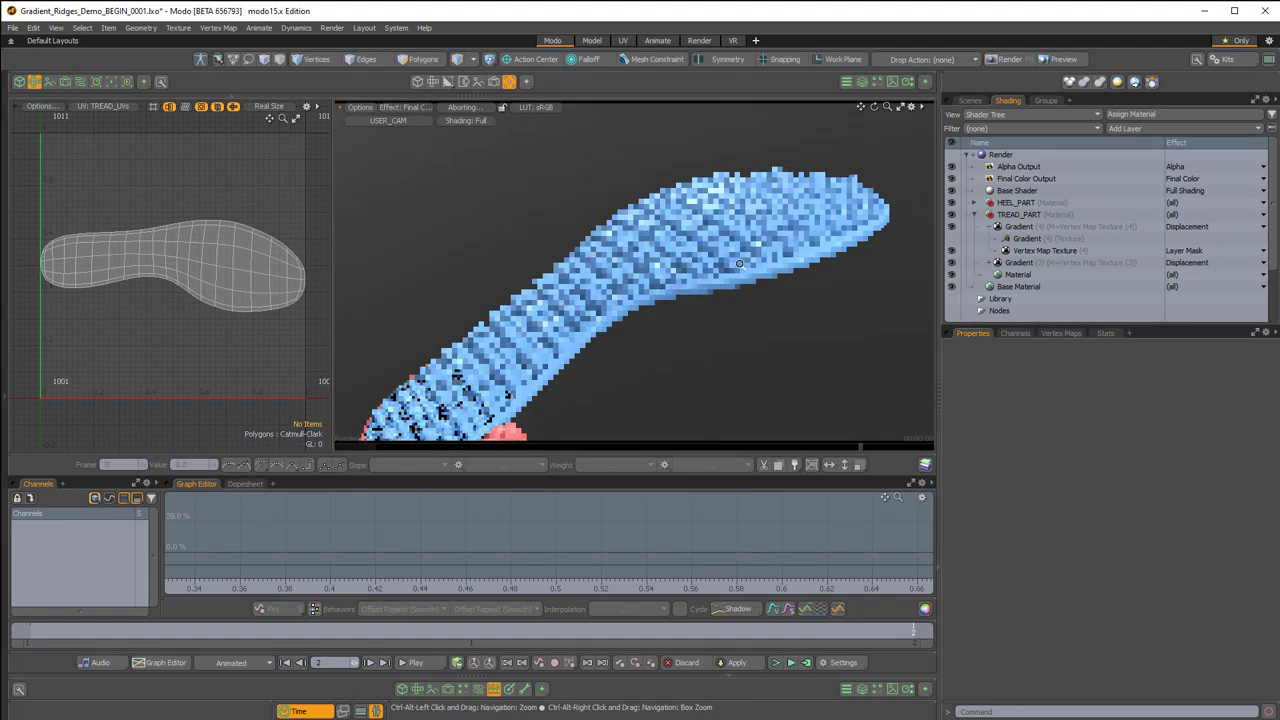
# - Set the UV rotation of both tread gradients' texture locators to 45° and inspect the diagonal pattern on the sole
pyautogui.click(992, 227)
pyautogui.click(1273, 418)
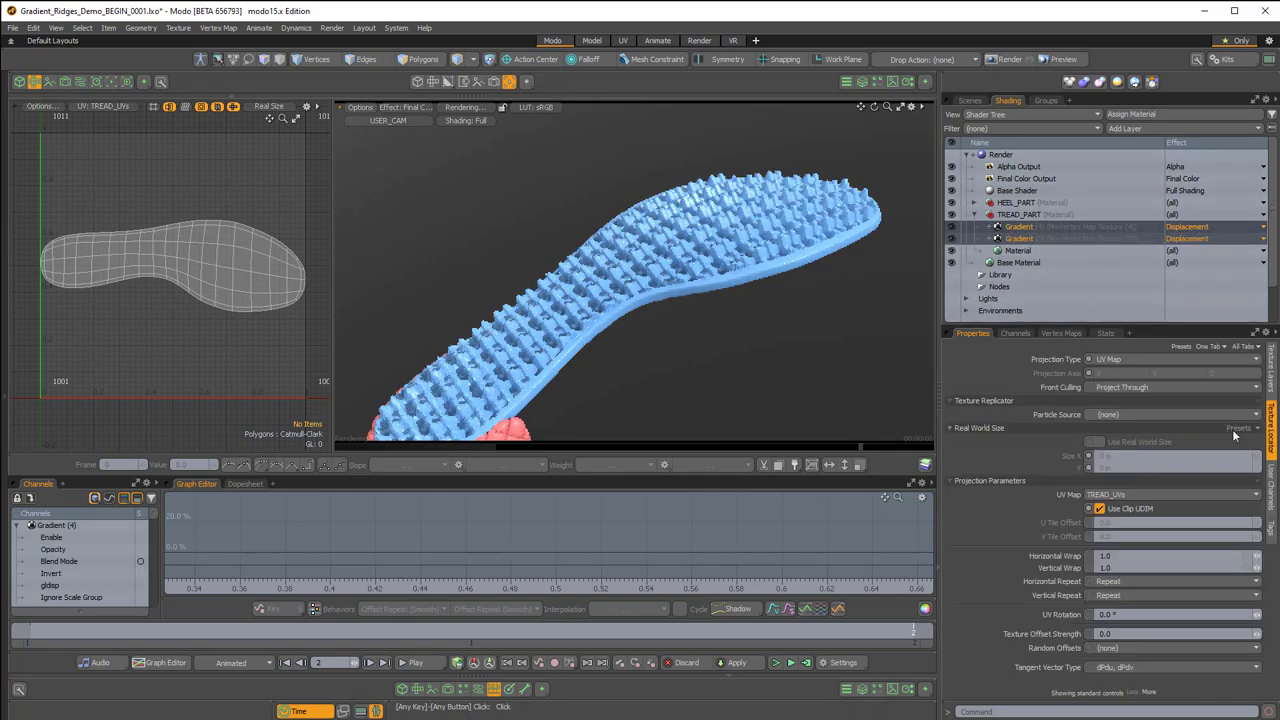
pyautogui.click(1133, 610)
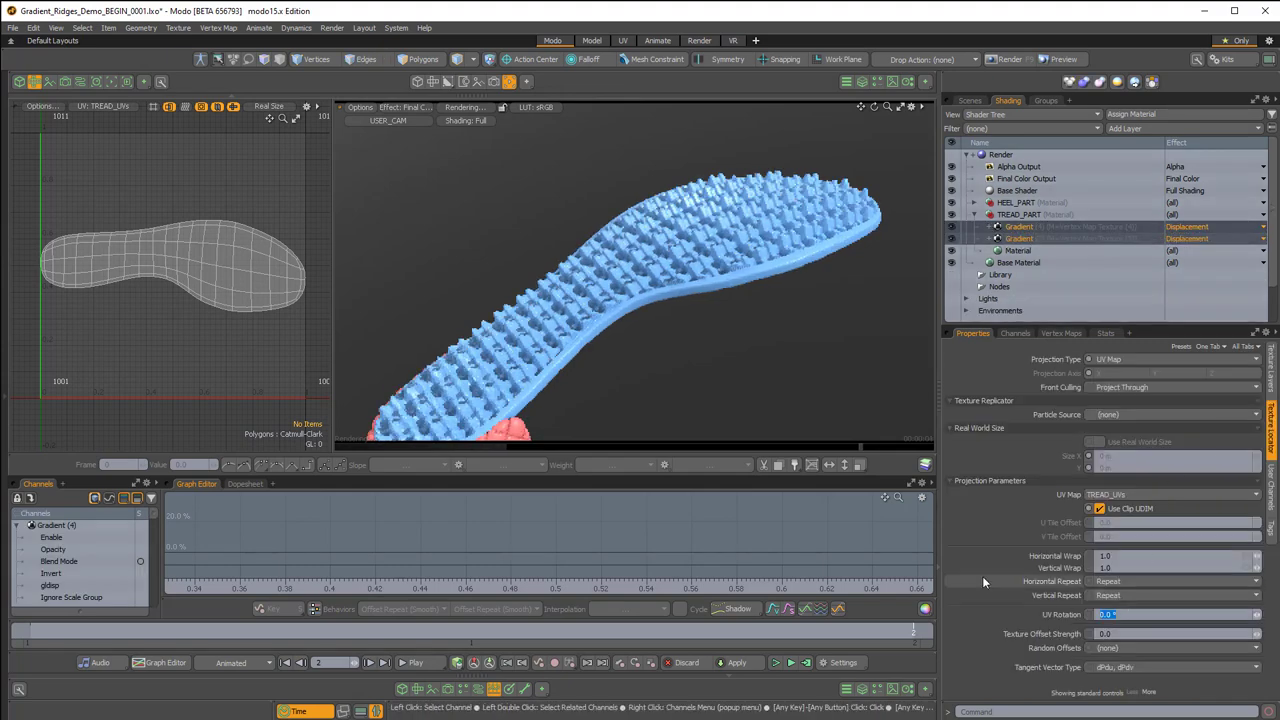
pyautogui.write('45')
pyautogui.press('Return')
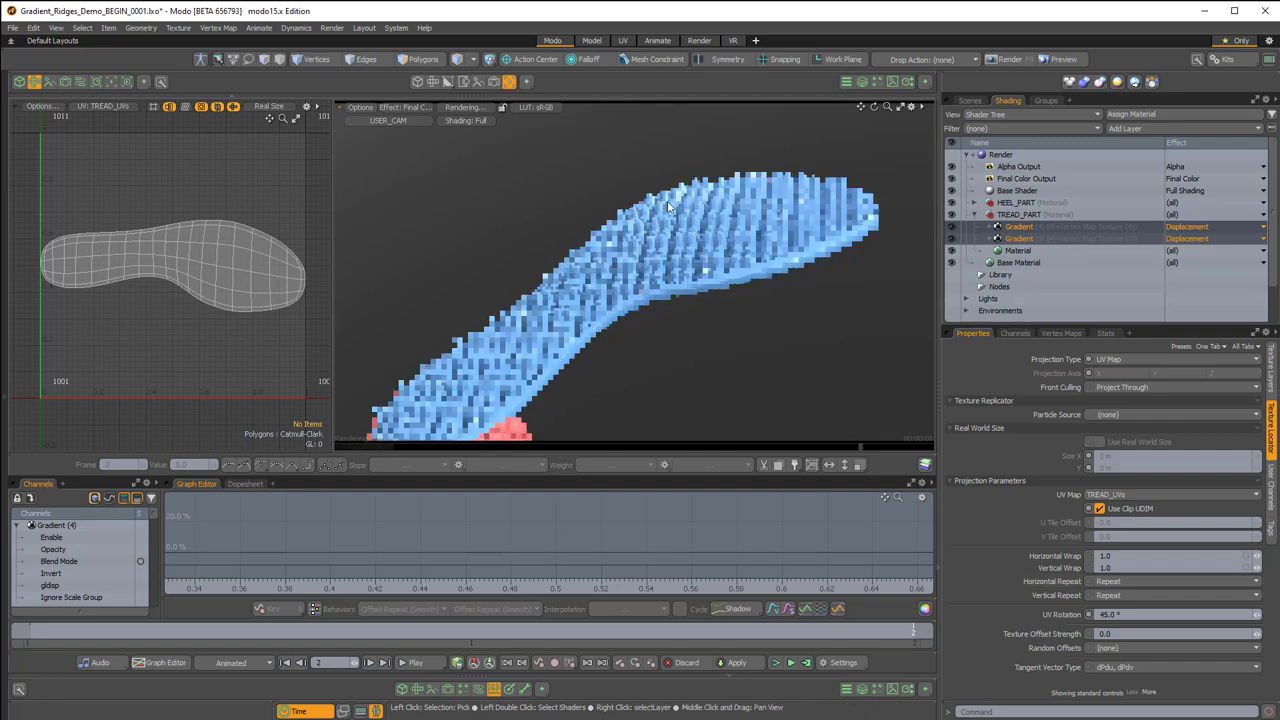
pyautogui.keyDown('alt'); pyautogui.moveTo(713, 237); pyautogui.dragTo(760, 254); pyautogui.keyUp('alt')
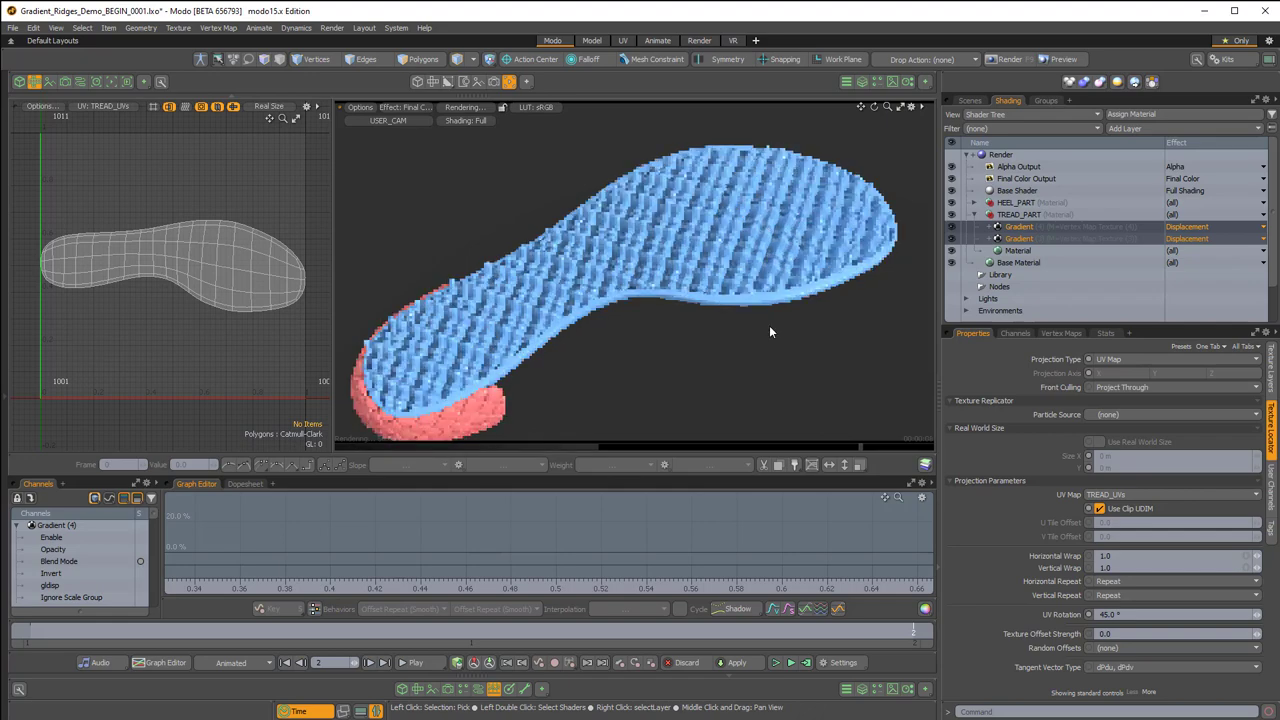
pyautogui.keyDown('alt'); pyautogui.moveTo(704, 252); pyautogui.dragTo(700, 306); pyautogui.keyUp('alt')
# - Go to frame 1, and replace the UV view and Graph Editor with a taller perspective model view
pyautogui.moveTo(173, 630); pyautogui.dragTo(127, 633)
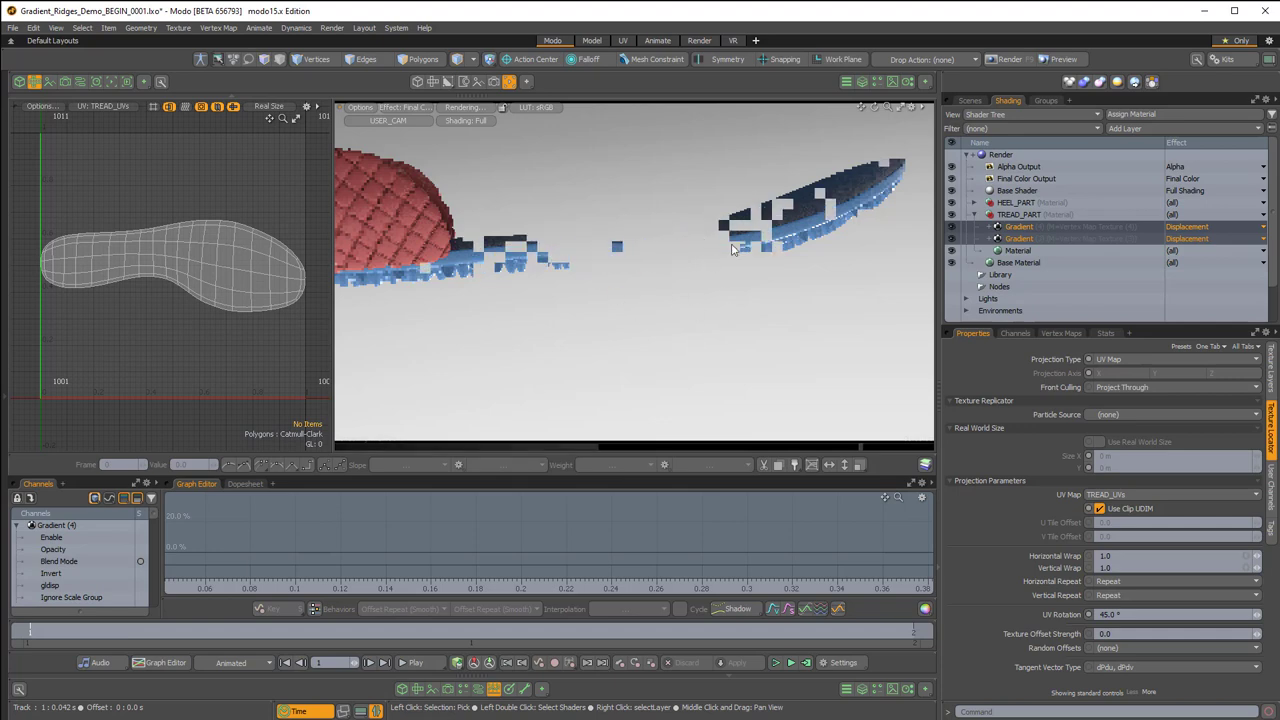
pyautogui.click(19, 81)
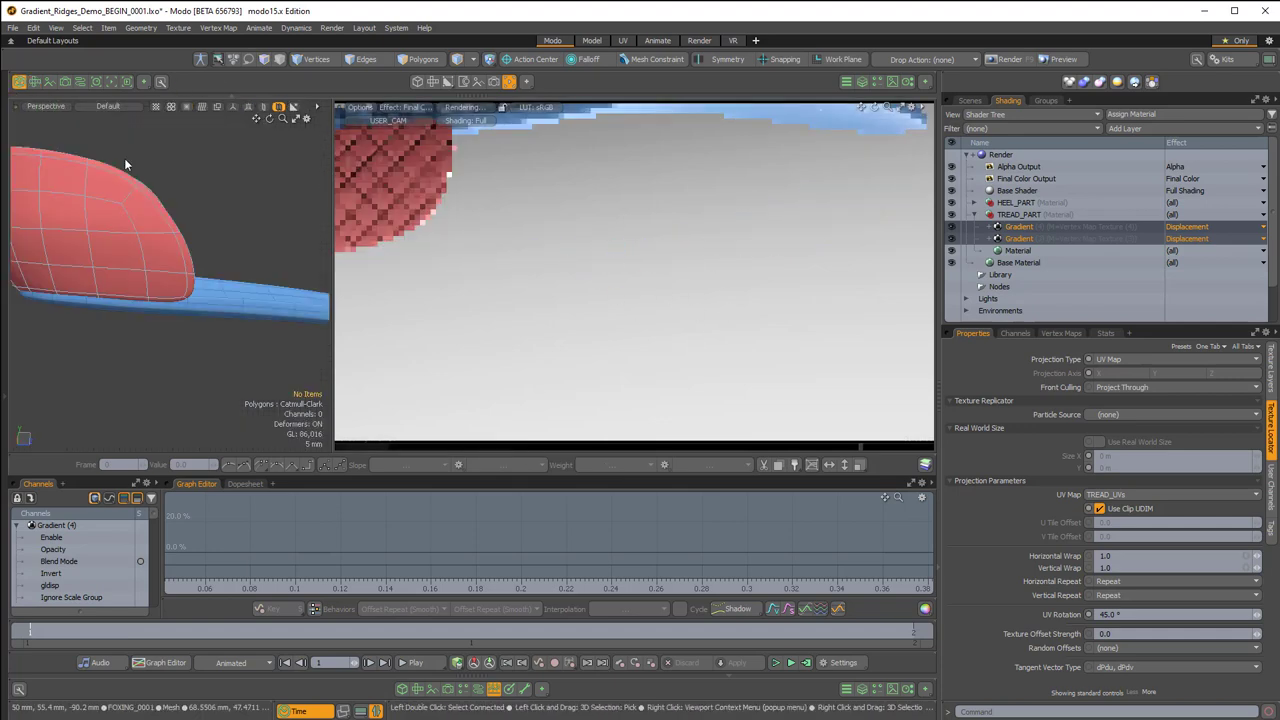
pyautogui.click(493, 689)
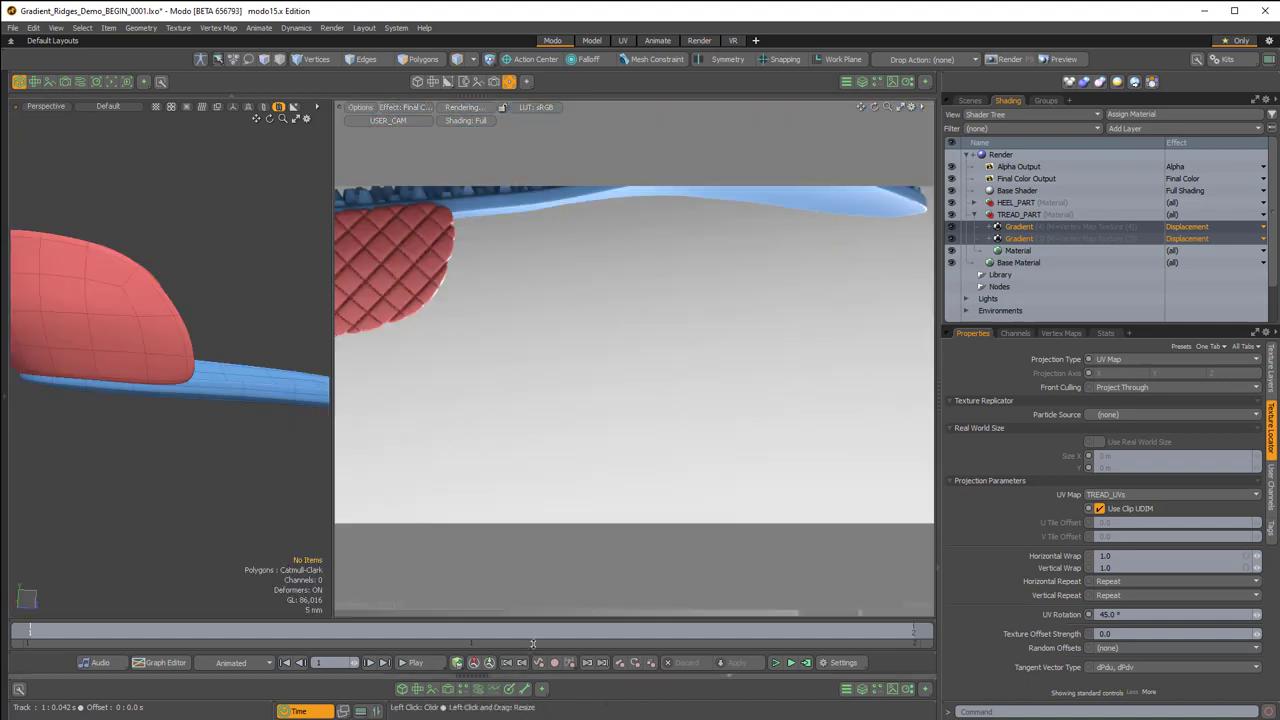
# - Widen the perspective model view and frame the whole shoe in both the model view and the render preview
pyautogui.moveTo(329, 337); pyautogui.dragTo(506, 337)
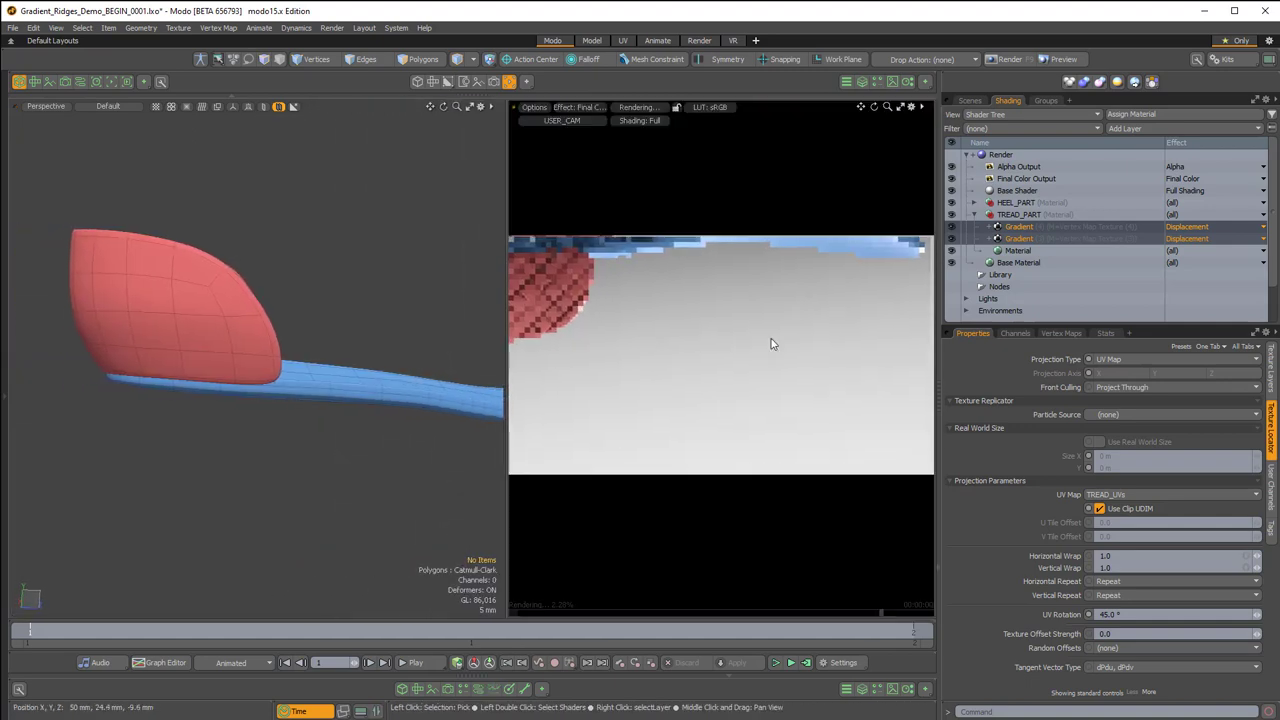
pyautogui.keyDown('alt'); pyautogui.moveTo(726, 452); pyautogui.dragTo(737, 367); pyautogui.keyUp('alt')
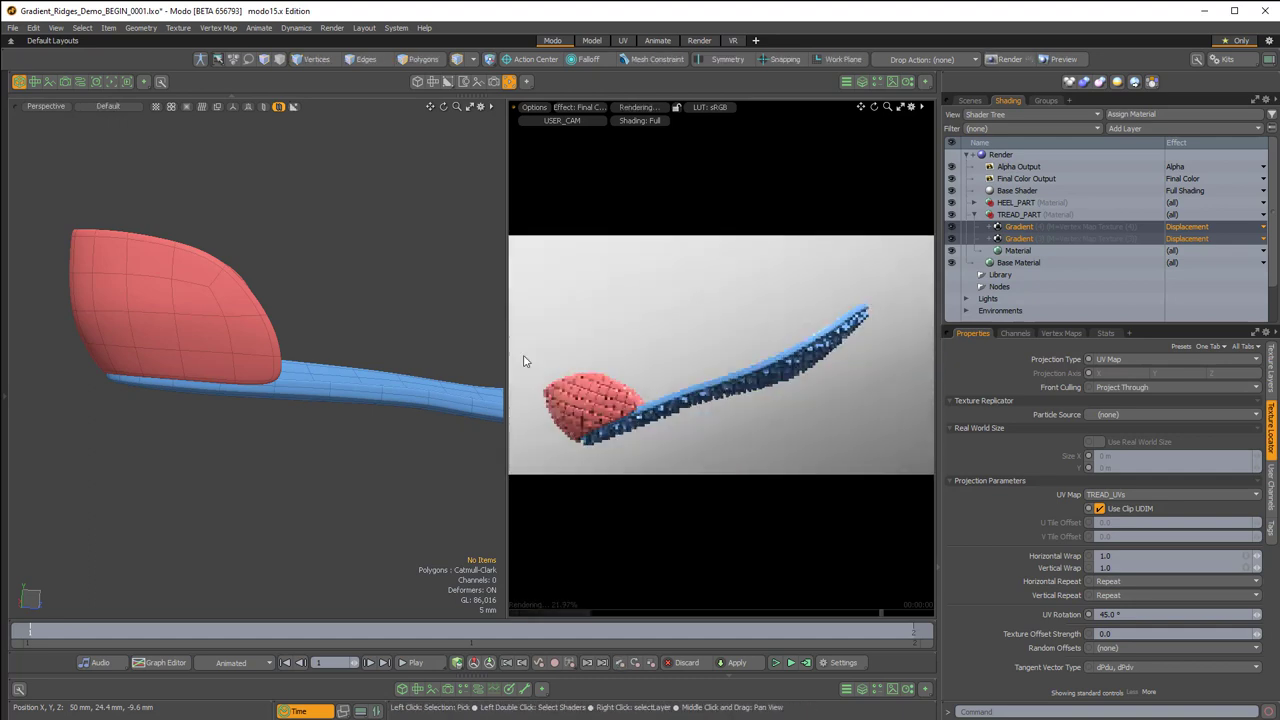
pyautogui.scroll(-5, 477, 361)
pyautogui.keyDown('alt'); pyautogui.moveTo(330, 325); pyautogui.dragTo(379, 397); pyautogui.keyUp('alt')
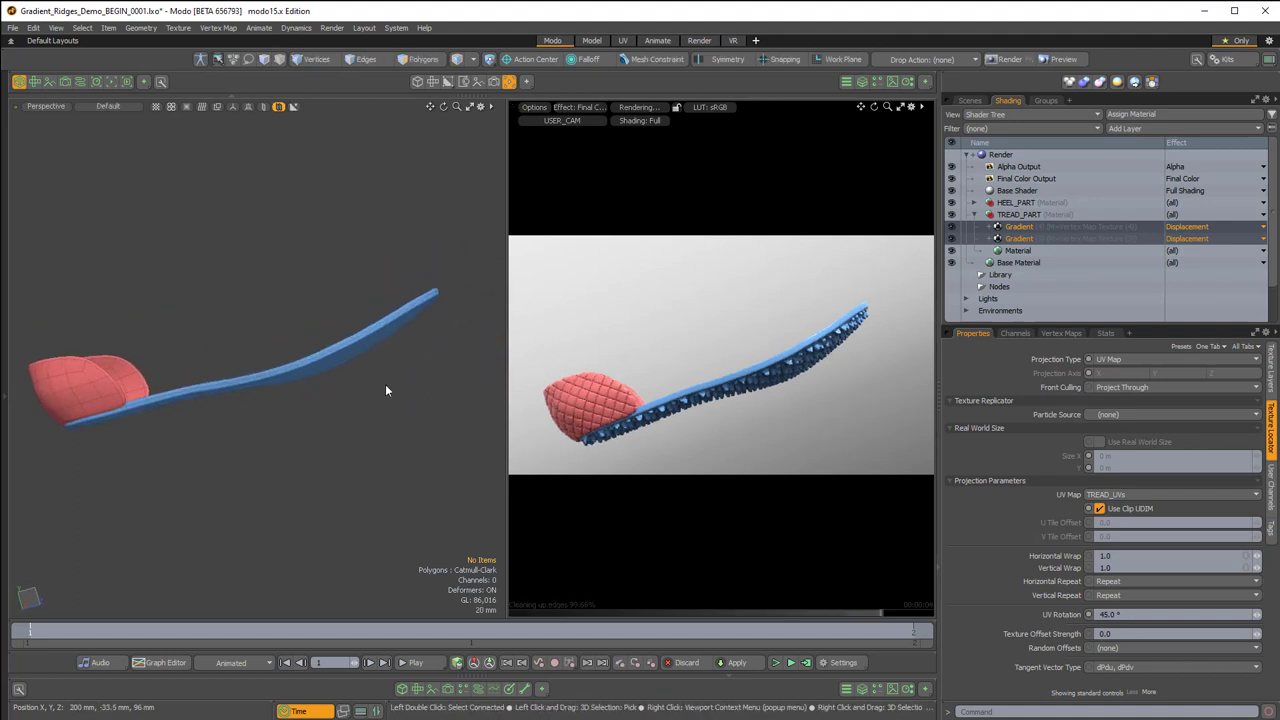
# - Bend the front of the sole upward with the Bend tool in Polygons mode, and clear the item selection
pyautogui.click(335, 355)
pyautogui.press('3')
pyautogui.keyDown('alt'); pyautogui.moveTo(314, 363); pyautogui.dragTo(275, 367); pyautogui.keyUp('alt')
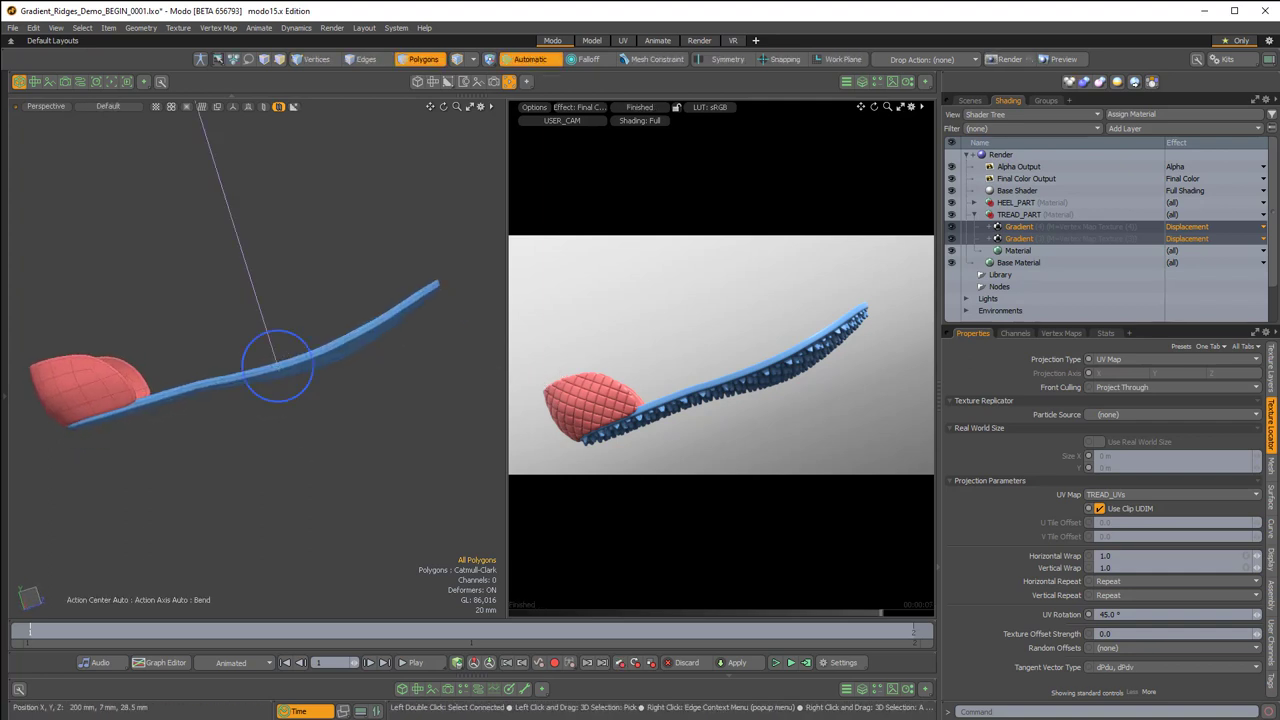
pyautogui.press('space')
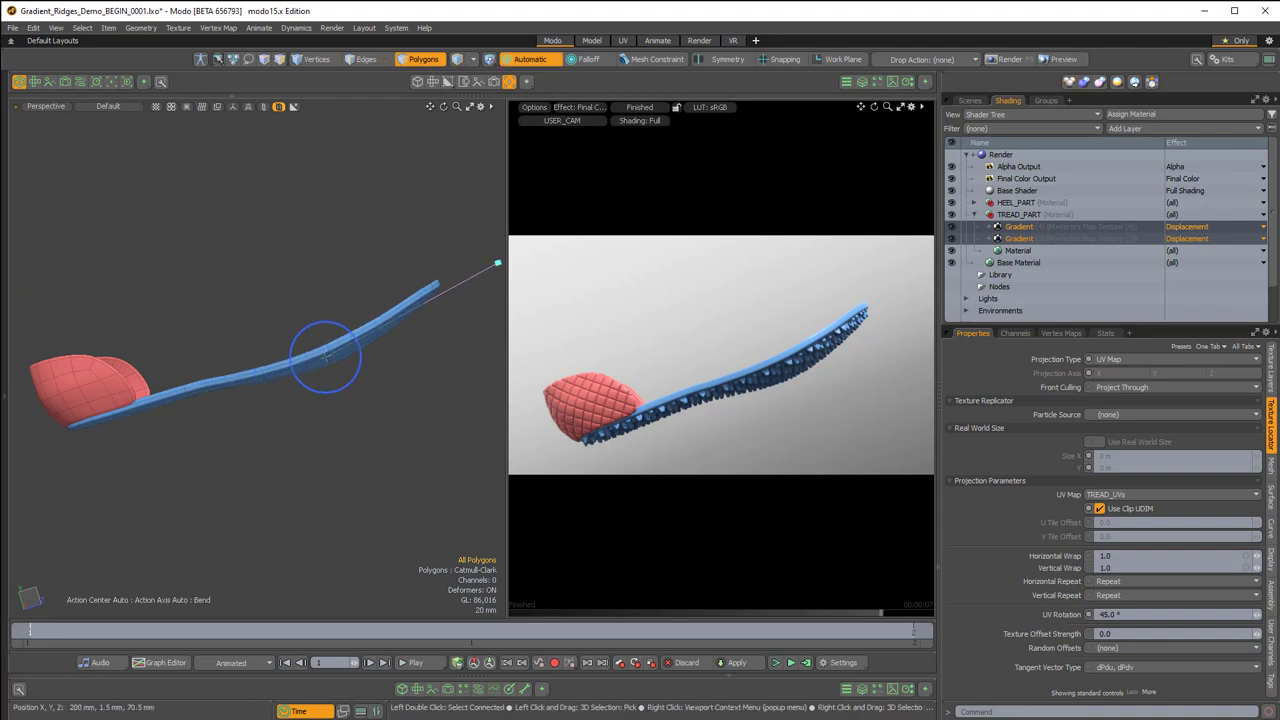
pyautogui.keyDown('alt'); pyautogui.moveTo(326, 357); pyautogui.dragTo(279, 352); pyautogui.keyUp('alt')
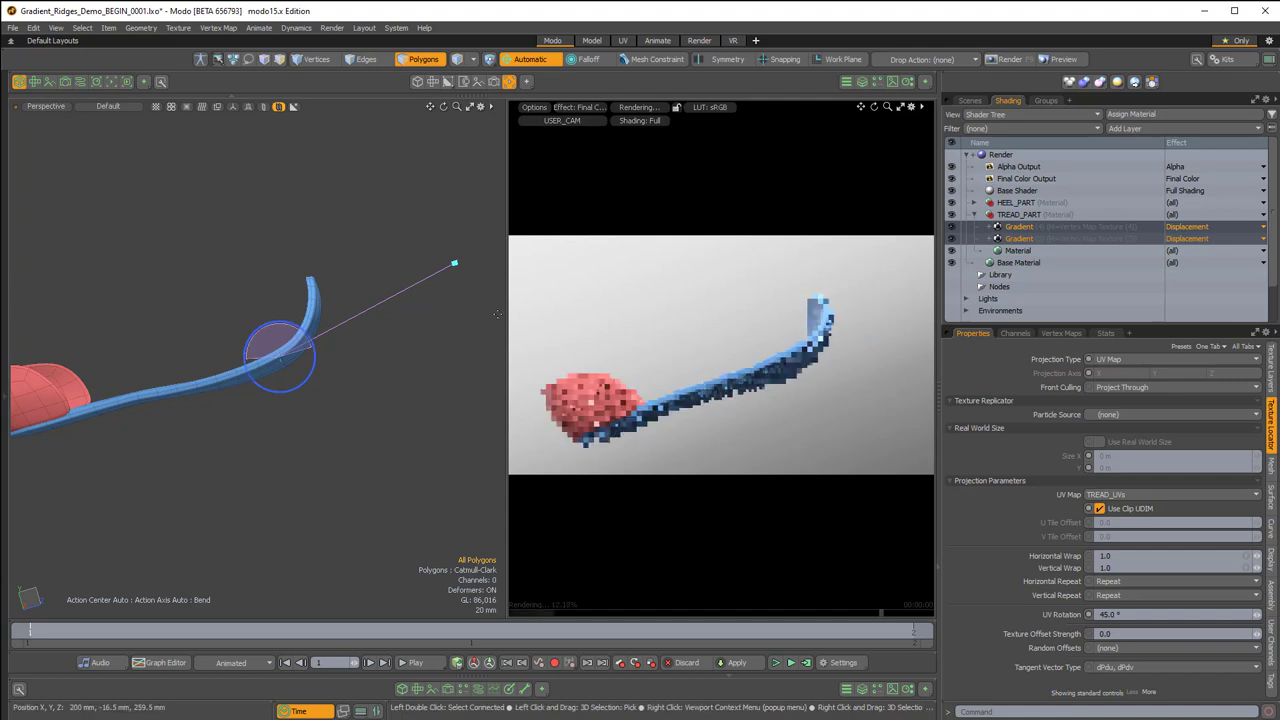
pyautogui.press('space')
pyautogui.click(408, 232)
# - Reset the render preview on the bent sole's underside and examine the render item's displacement settings
pyautogui.keyDown('alt'); pyautogui.moveTo(793, 396); pyautogui.dragTo(812, 328); pyautogui.keyUp('alt')
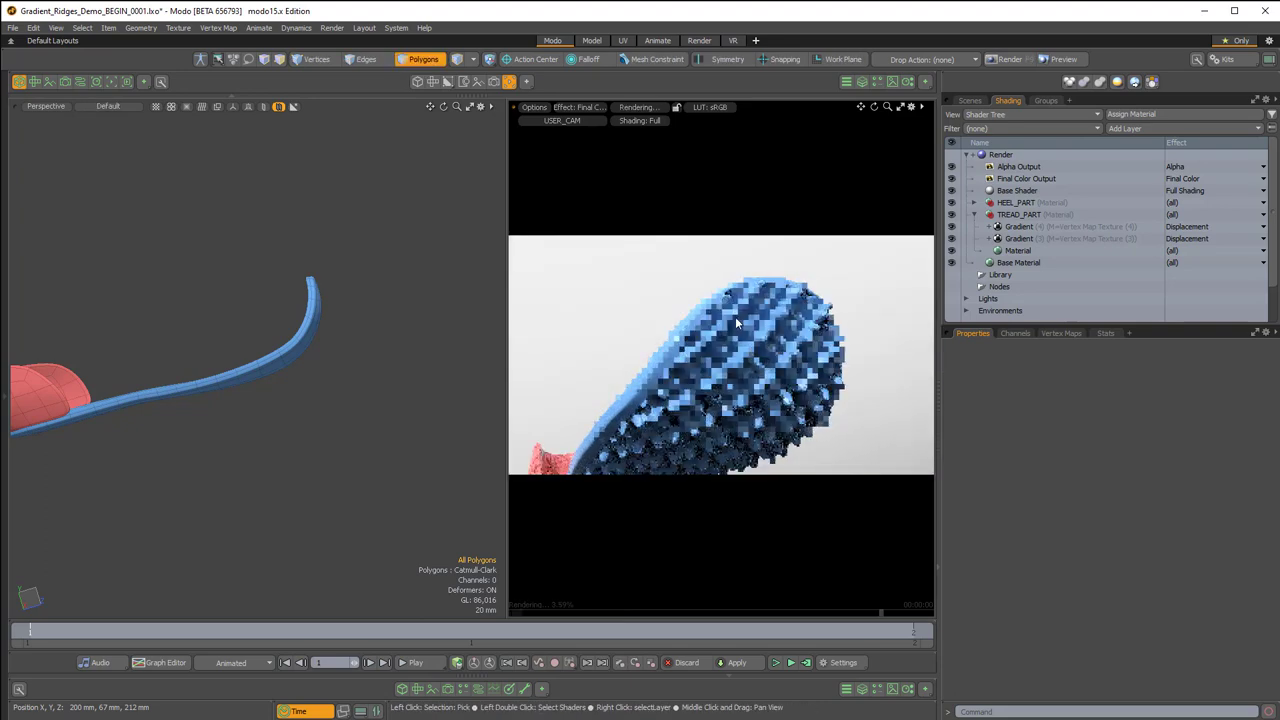
pyautogui.click(526, 105)
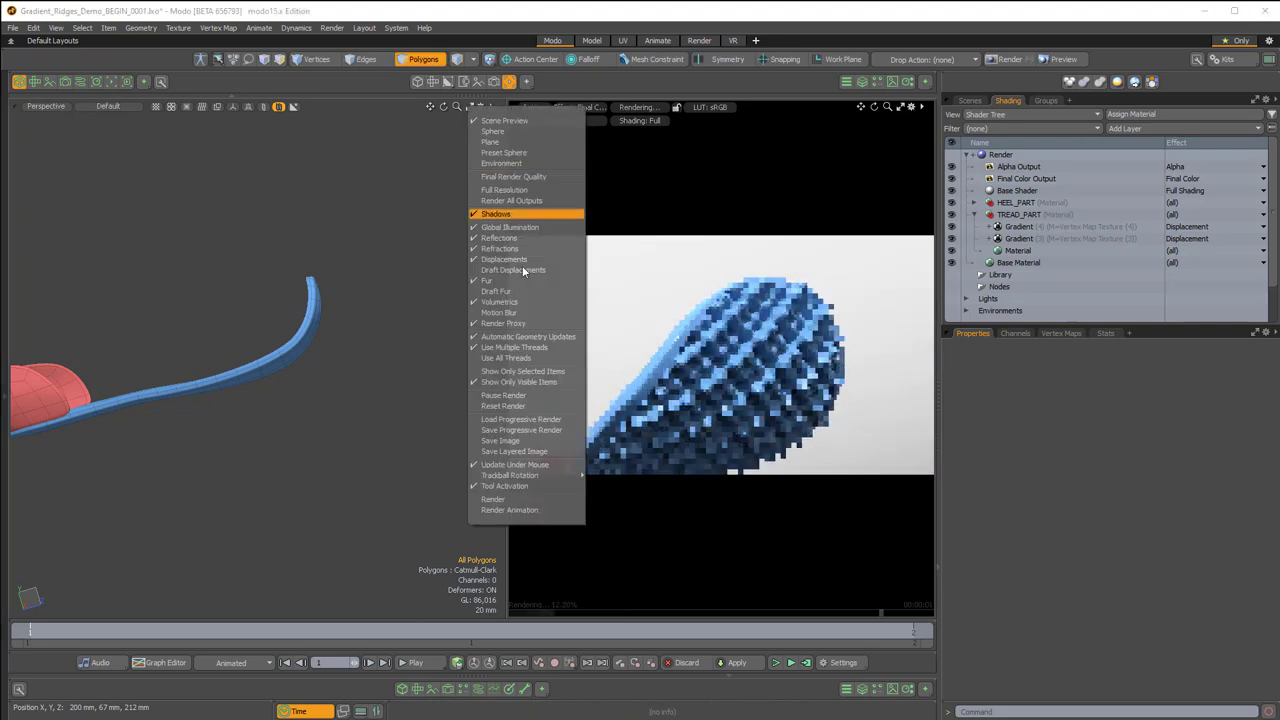
pyautogui.click(517, 406)
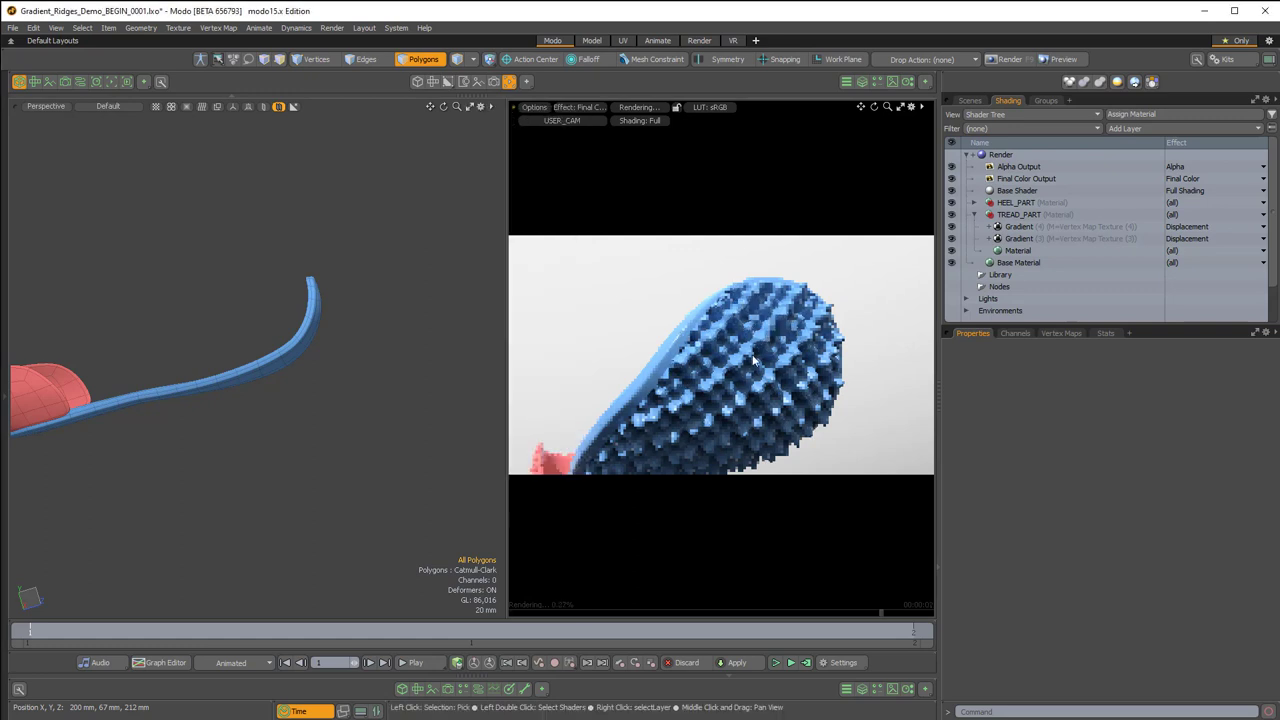
pyautogui.click(536, 106)
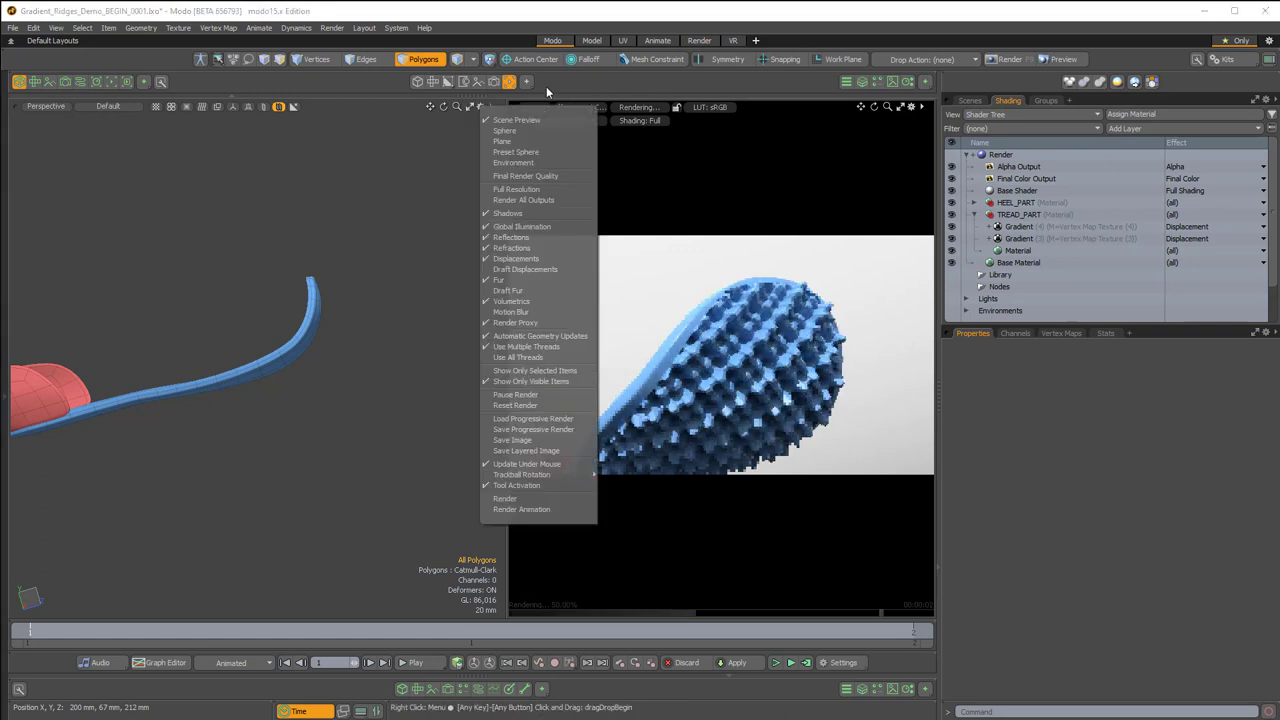
pyautogui.click(638, 16)
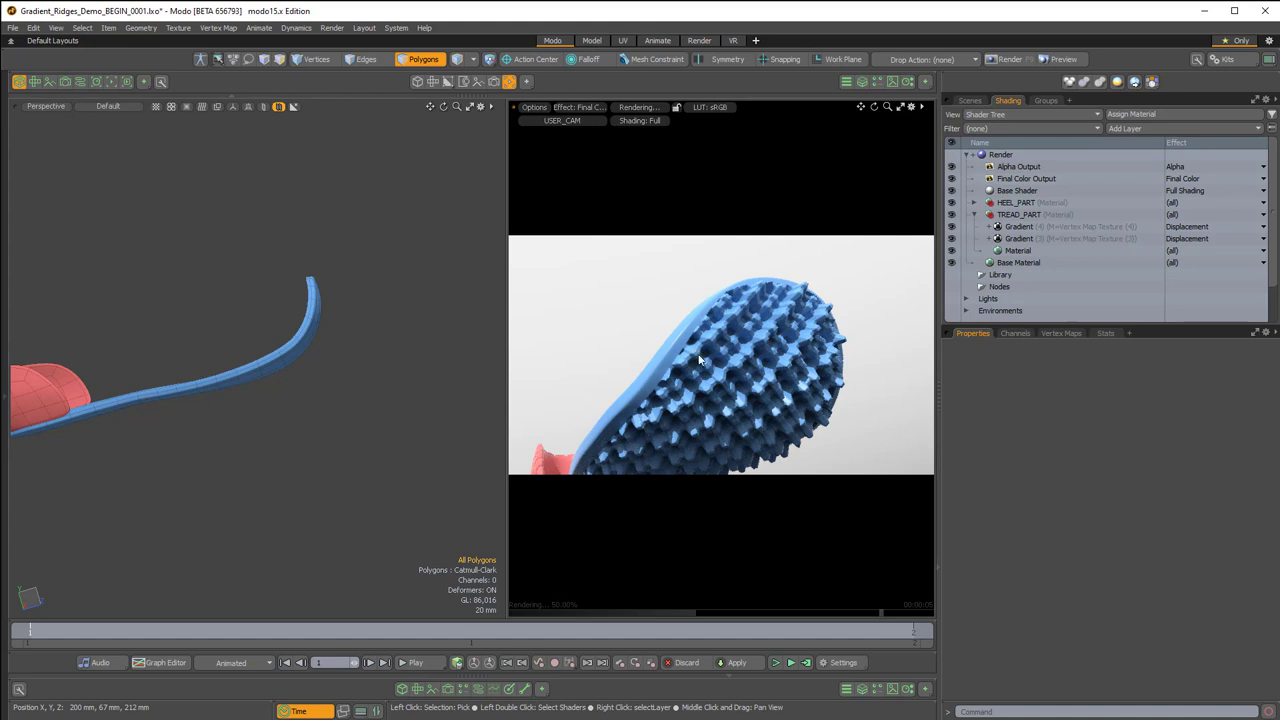
pyautogui.click(1001, 155)
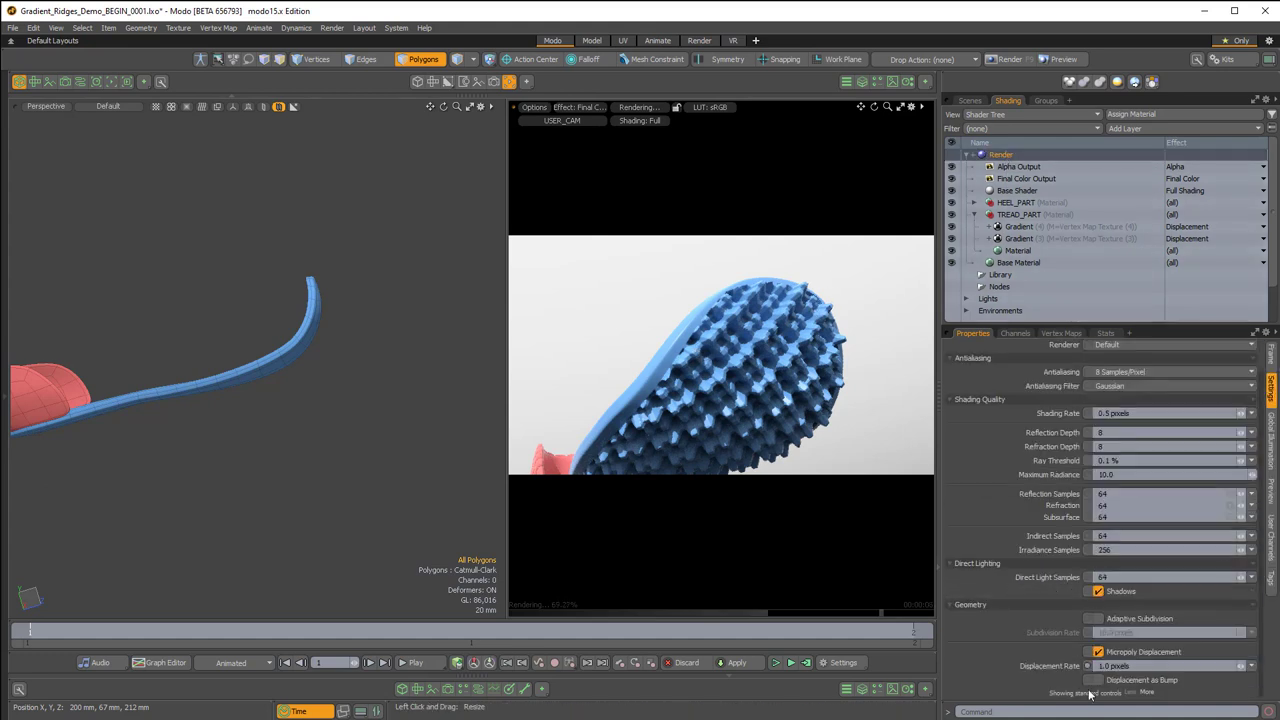
pyautogui.keyDown('alt'); pyautogui.moveTo(602, 333); pyautogui.dragTo(826, 330); pyautogui.keyUp('alt')
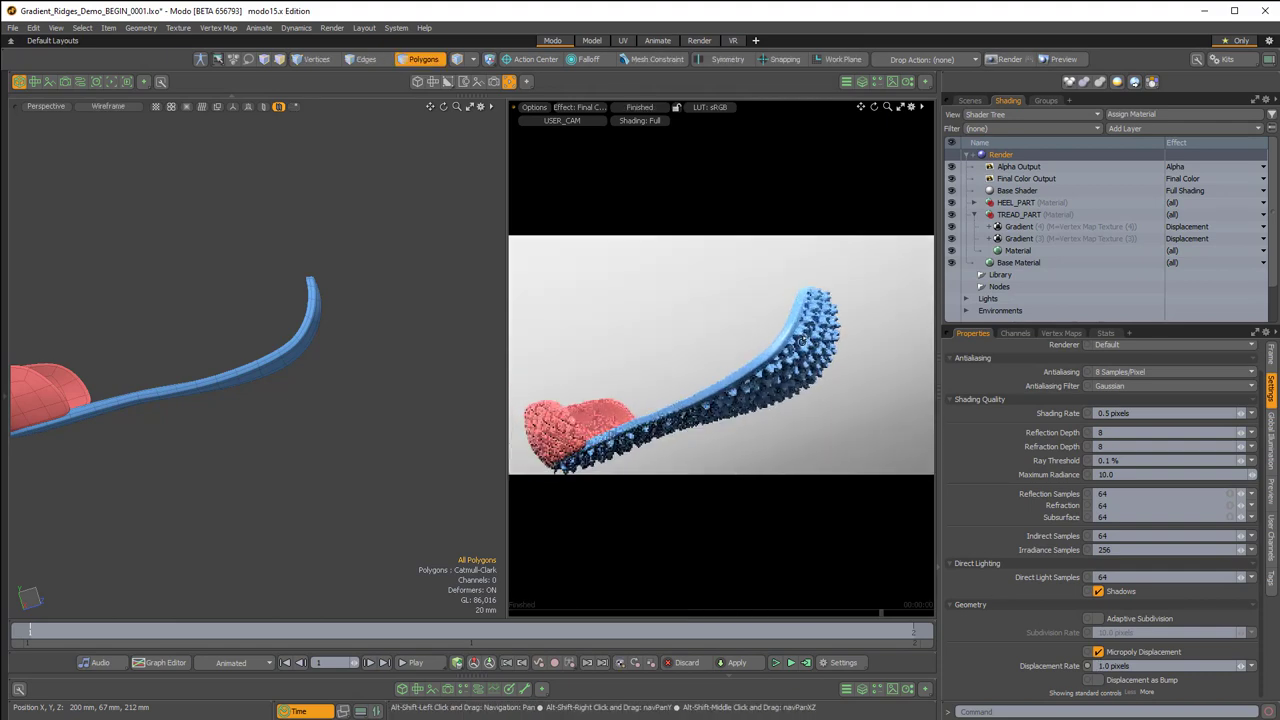
# - Undo the bend of the sole and return to Polygons mode
pyautogui.hotkey('ctrl', 'z')
pyautogui.hotkey('ctrl', 'z')
pyautogui.hotkey('ctrl', 'z')
pyautogui.hotkey('ctrl', 'z')
pyautogui.hotkey('ctrl', 'z')
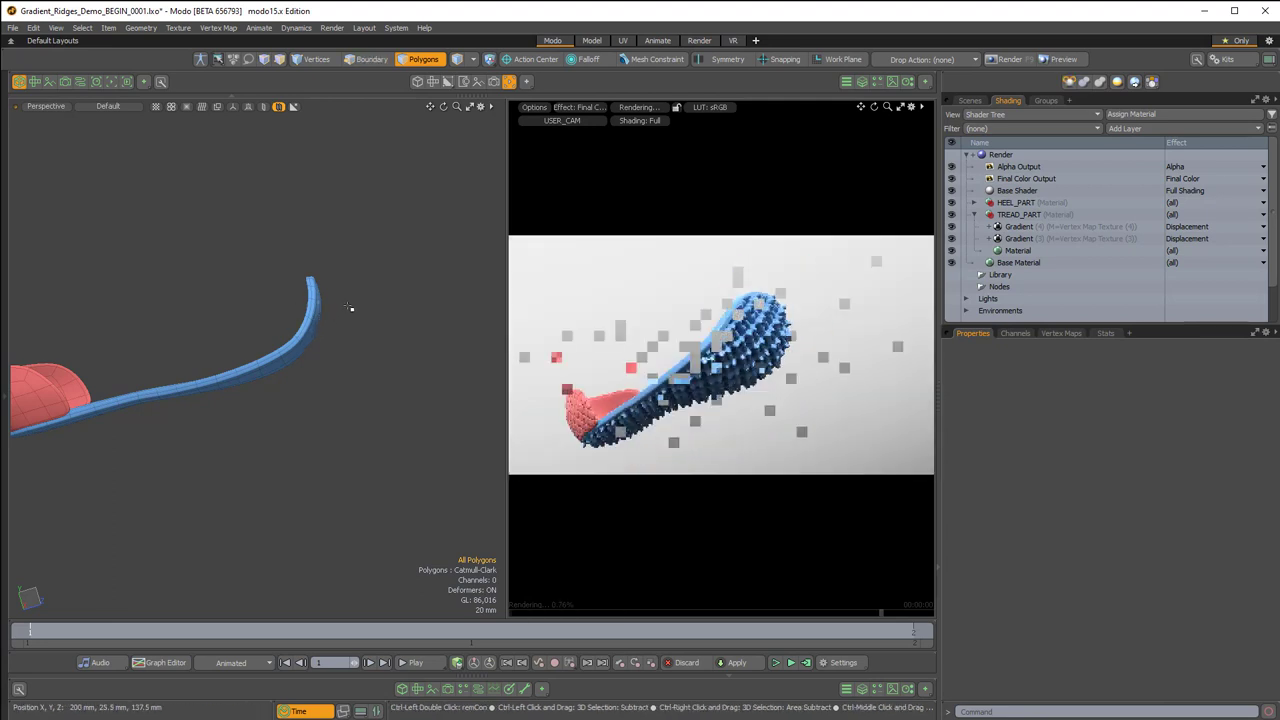
pyautogui.press('5')
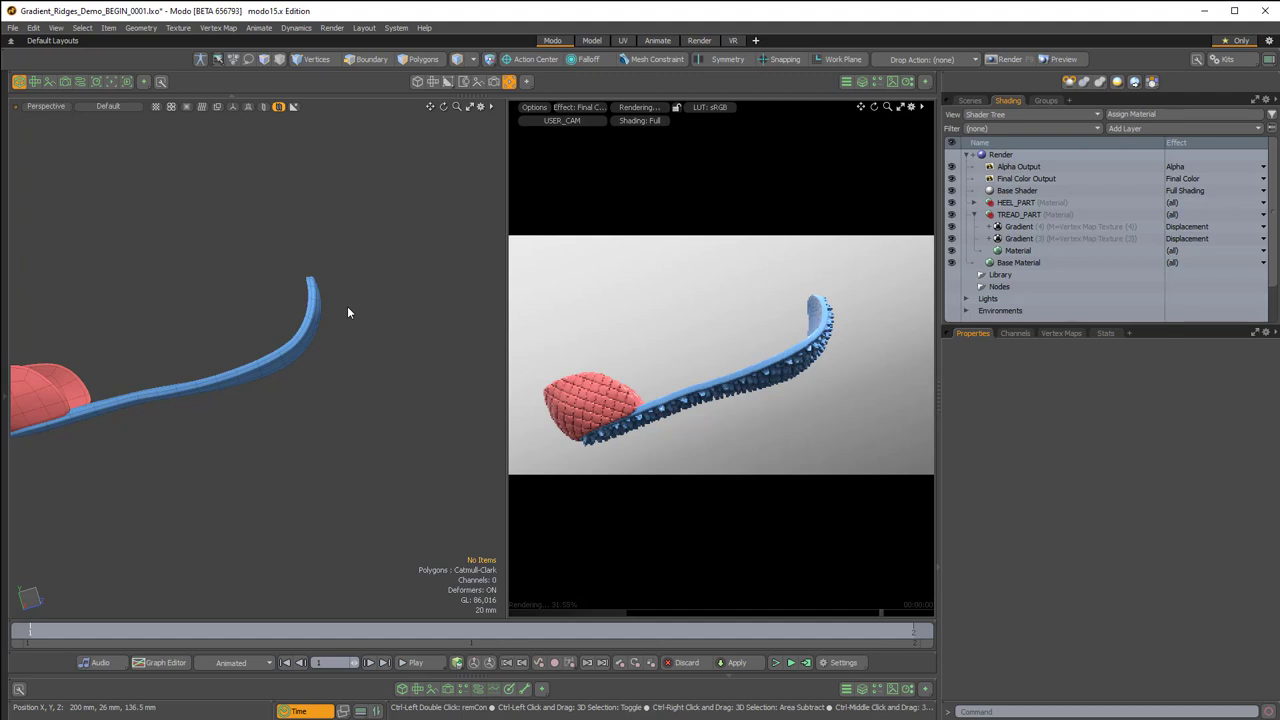
pyautogui.press('3')
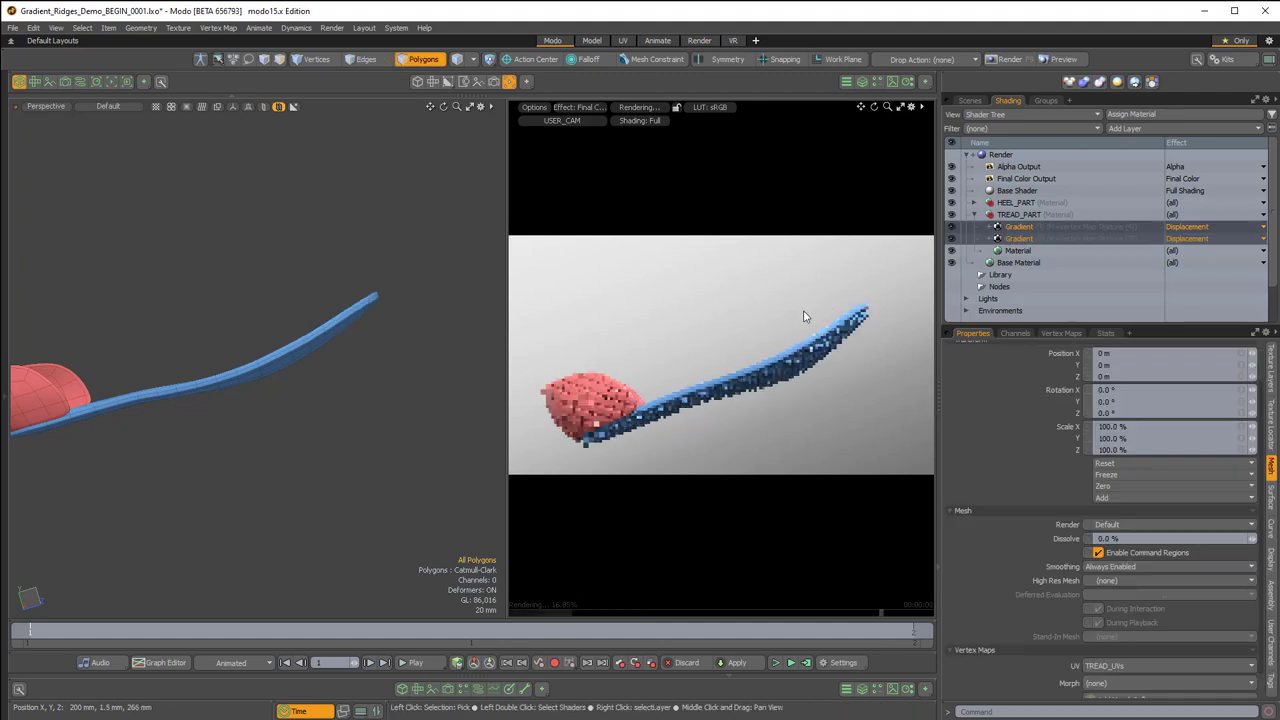
# - Clear the item selection and inspect the tread and quilted heel from below, above and the side in the render preview
pyautogui.press('alt')
pyautogui.keyDown('alt'); pyautogui.moveTo(757, 293); pyautogui.dragTo(812, 294); pyautogui.keyUp('alt')
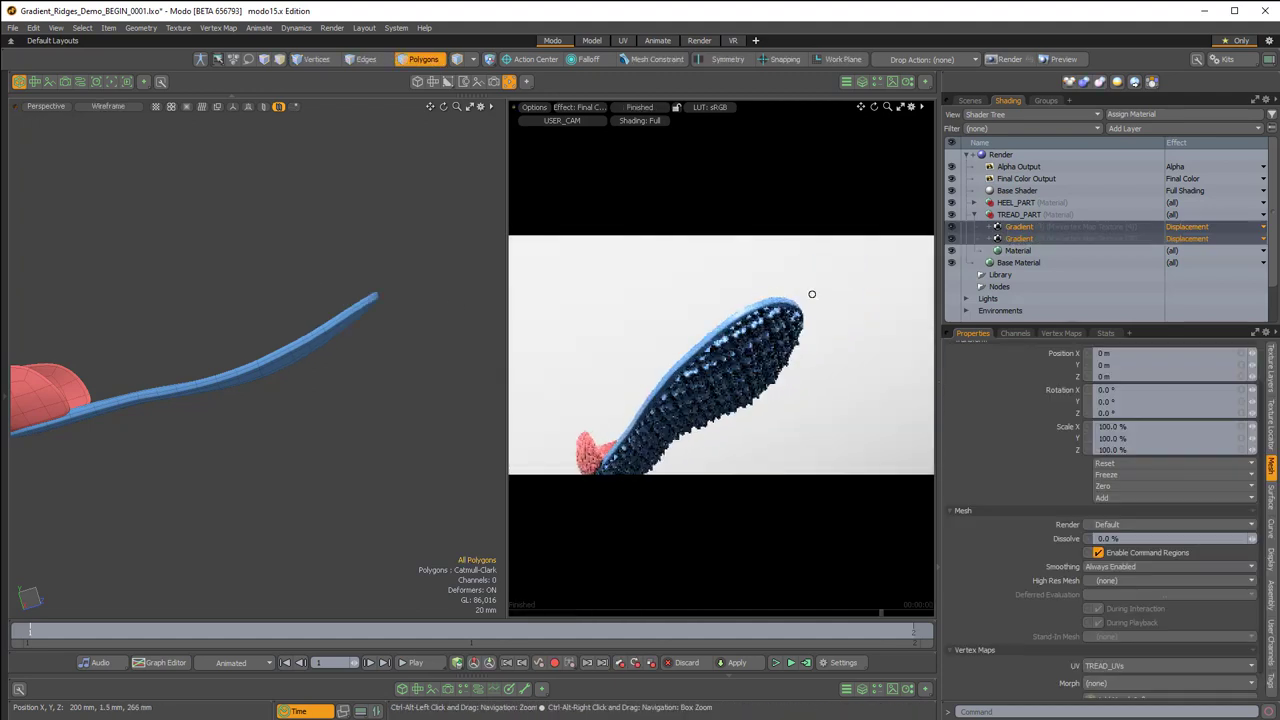
pyautogui.keyDown('alt'); pyautogui.moveTo(775, 345); pyautogui.dragTo(840, 281); pyautogui.keyUp('alt')
pyautogui.click(1059, 252)
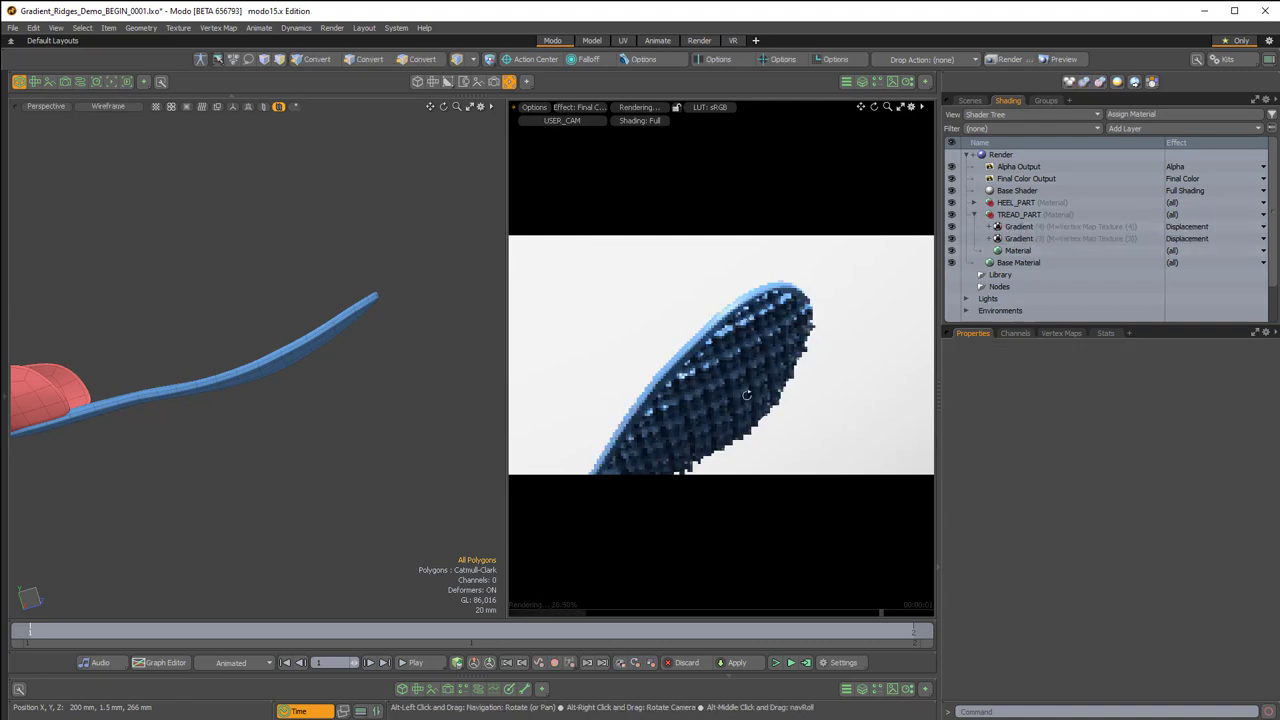
pyautogui.keyDown('alt'); pyautogui.moveTo(750, 388); pyautogui.dragTo(854, 348); pyautogui.keyUp('alt')
pyautogui.keyDown('alt'); pyautogui.moveTo(794, 317); pyautogui.dragTo(778, 585); pyautogui.keyUp('alt')
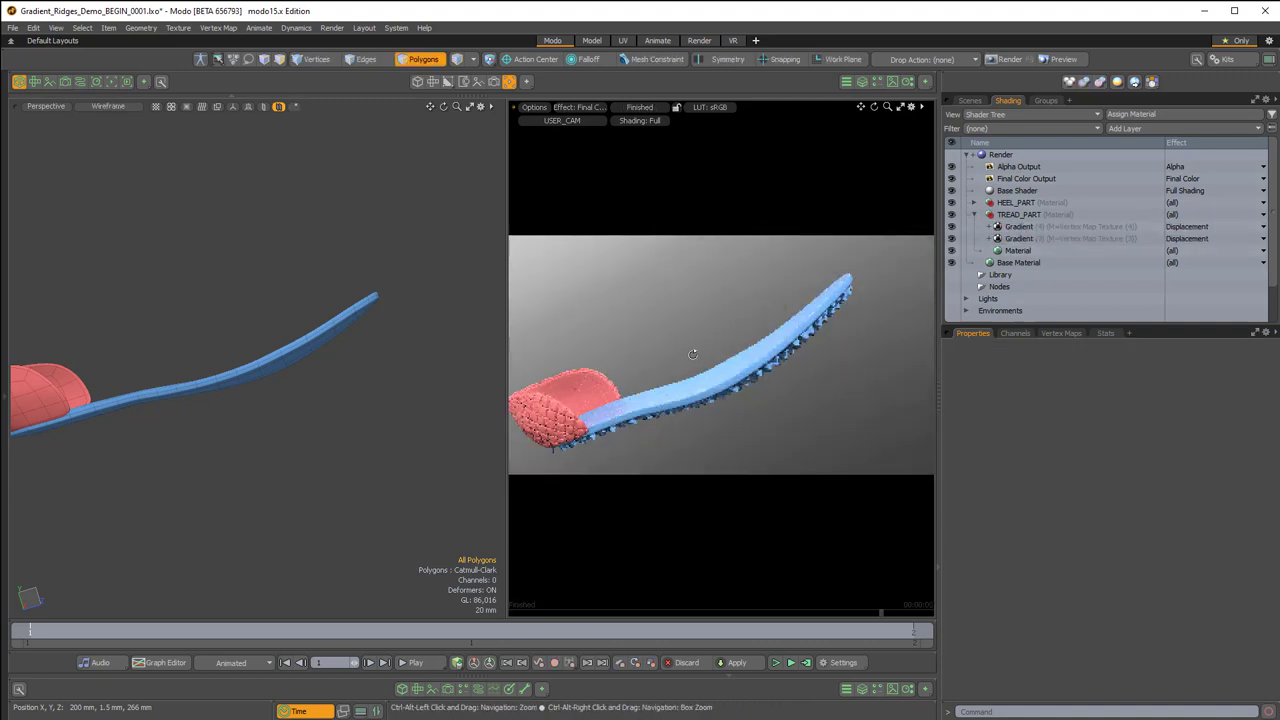
pyautogui.keyDown('alt'); pyautogui.moveTo(697, 349); pyautogui.dragTo(678, 311); pyautogui.keyUp('alt')
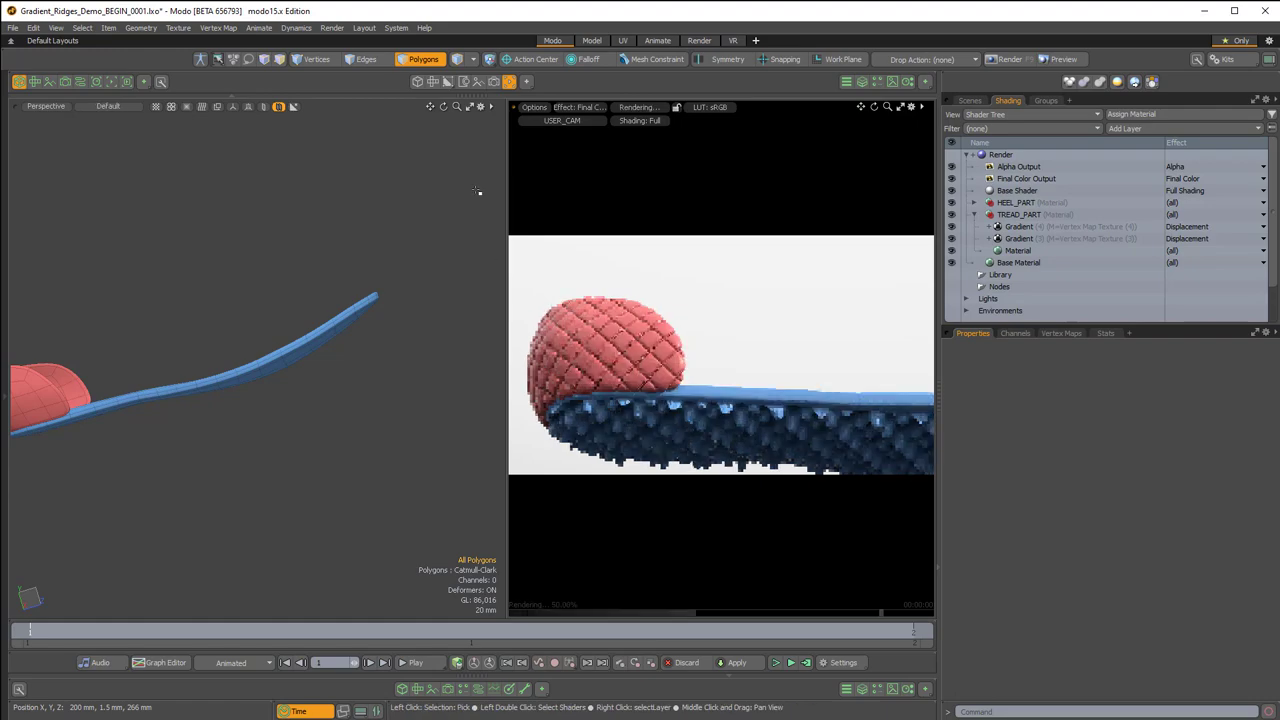
# - Hide the model view to enlarge the render preview, frame the whole shoe from the side, and reset the render
pyautogui.click(24, 83)
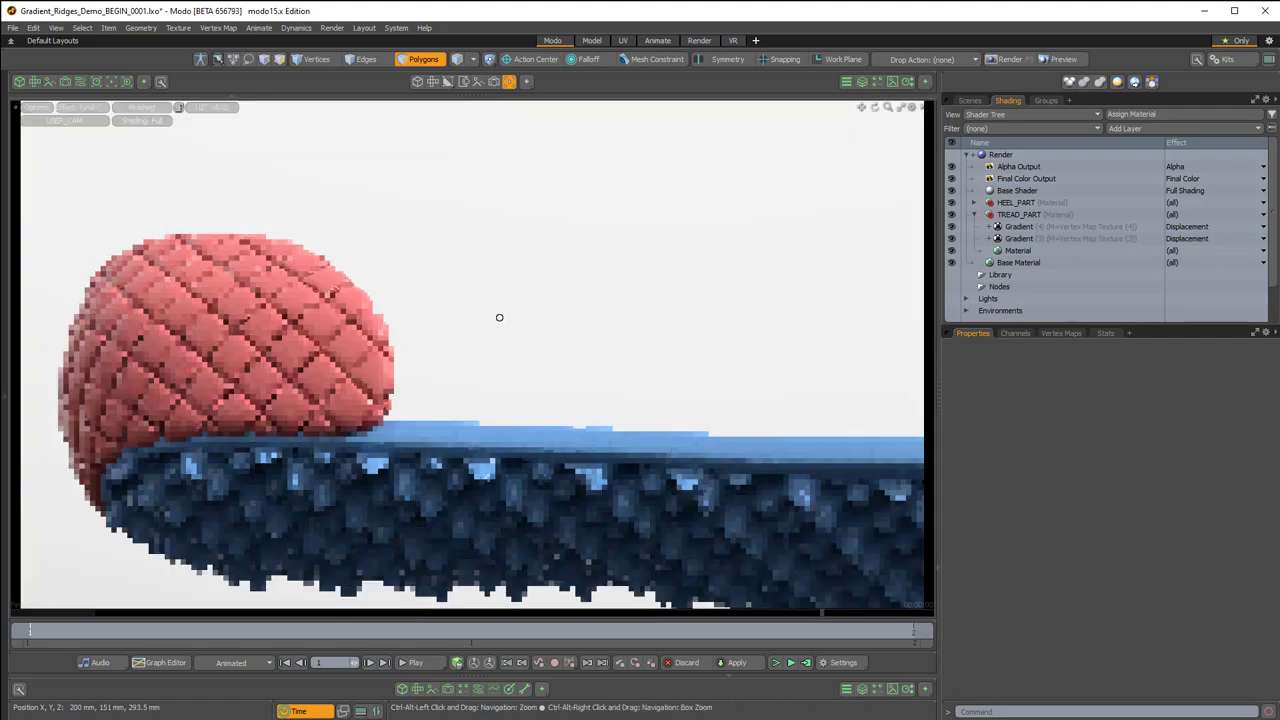
pyautogui.keyDown('alt'); pyautogui.moveTo(419, 540); pyautogui.dragTo(573, 356); pyautogui.keyUp('alt')
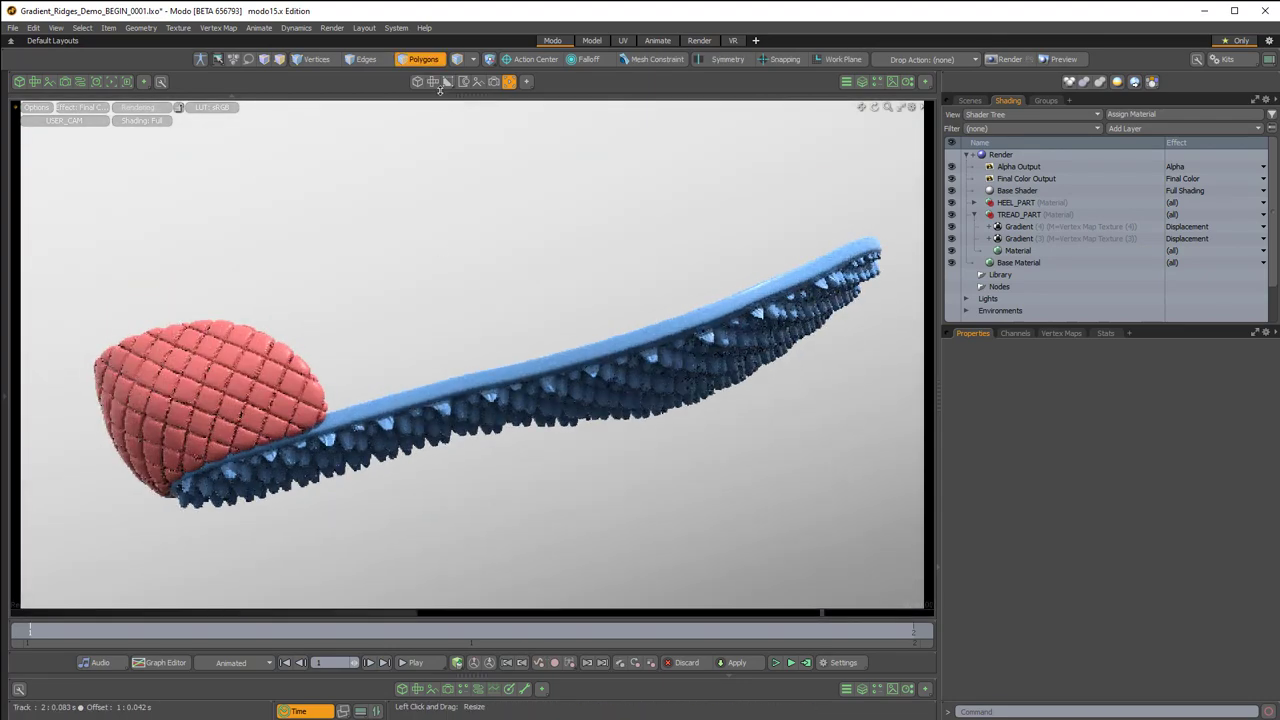
pyautogui.click(37, 107)
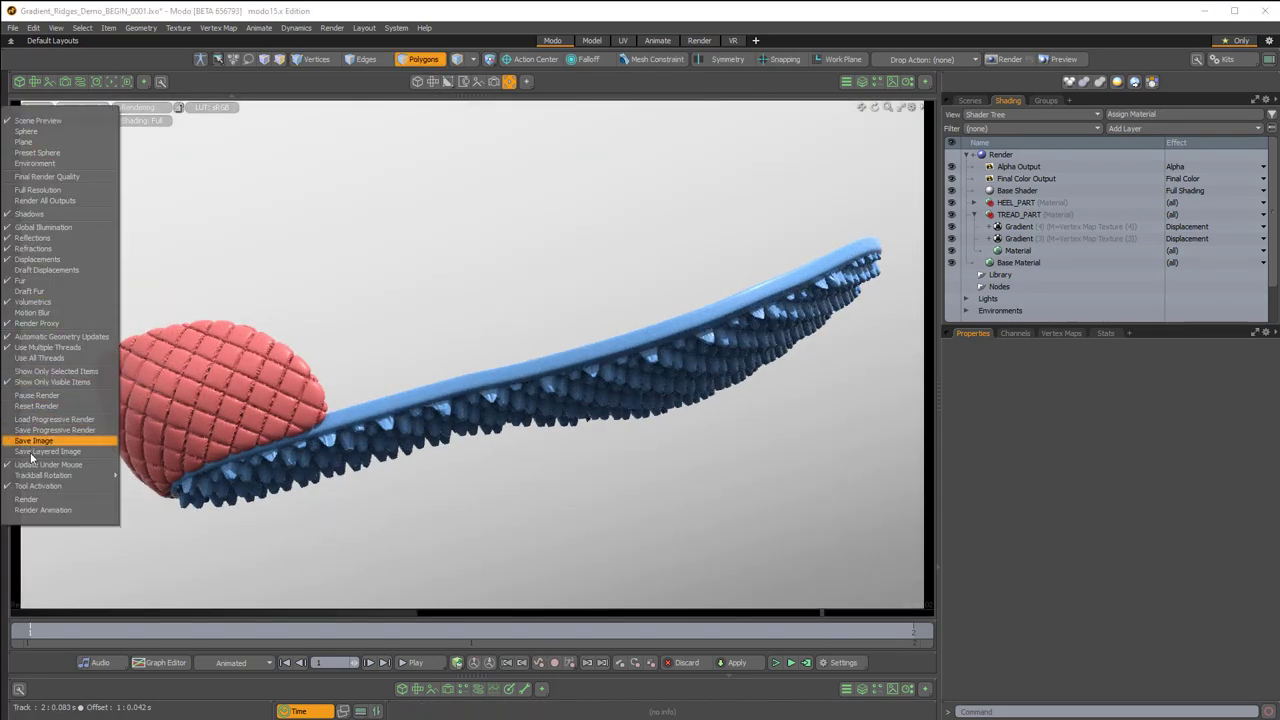
pyautogui.click(42, 408)
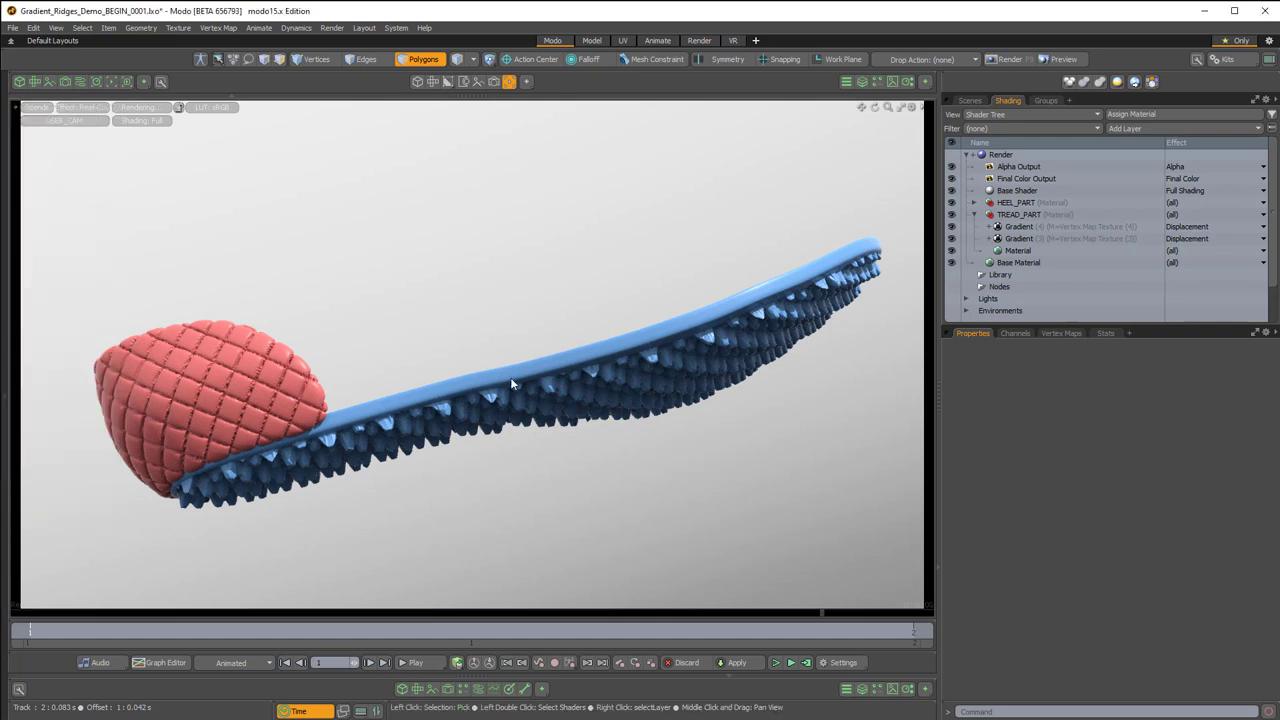